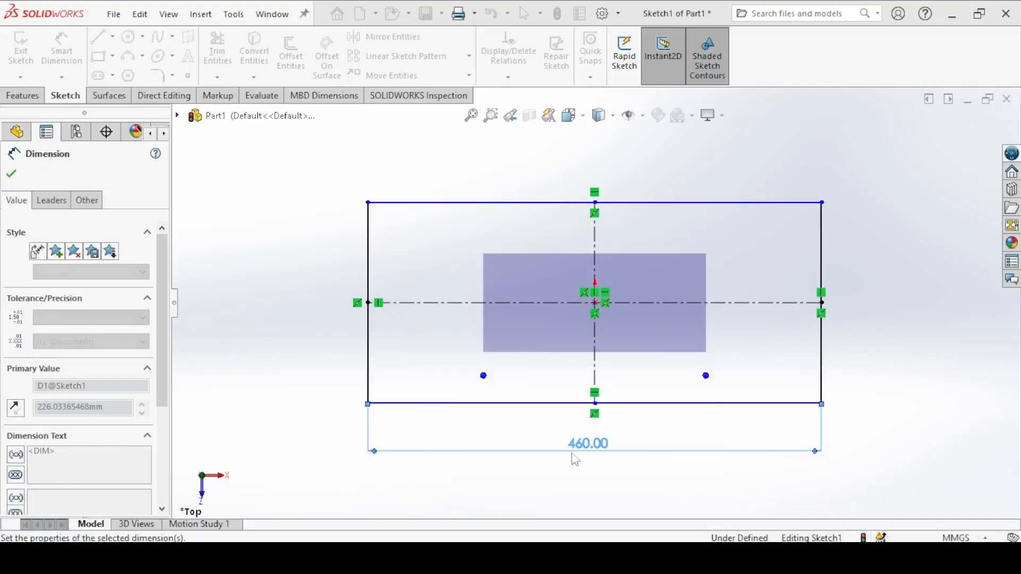
# Step: Dimension the height of the centre rectangle's left side to 285 mm
pyautogui.click(367, 258)
pyautogui.click(296, 319)
pyautogui.write('285')
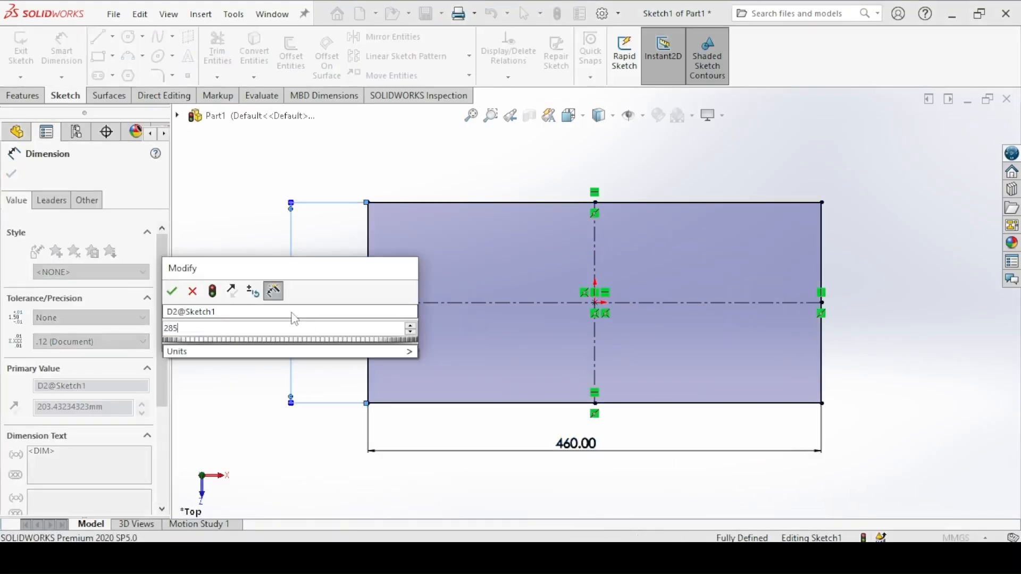
pyautogui.press('Return')
pyautogui.press('Escape')
pyautogui.click(10, 175)
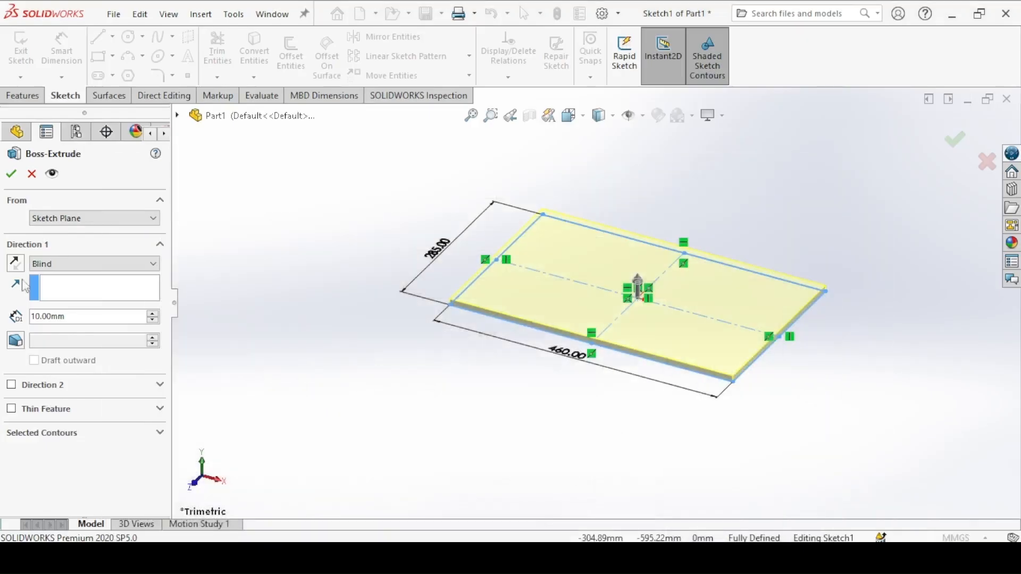
# Step: Extrude the rectangle sketch 40 mm as a blind boss to form the plate
pyautogui.write('40')
pyautogui.press('Return')
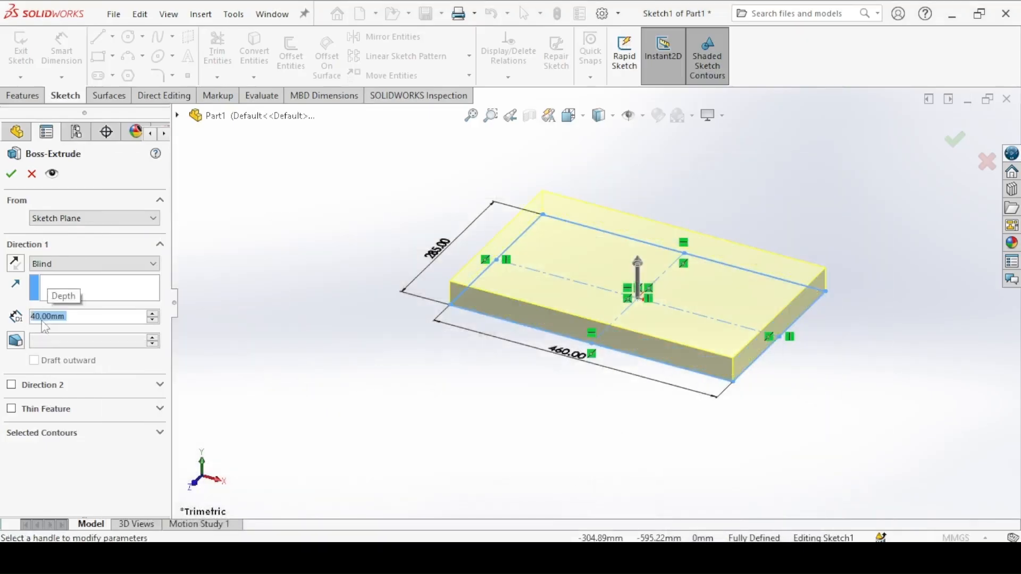
pyautogui.click(12, 176)
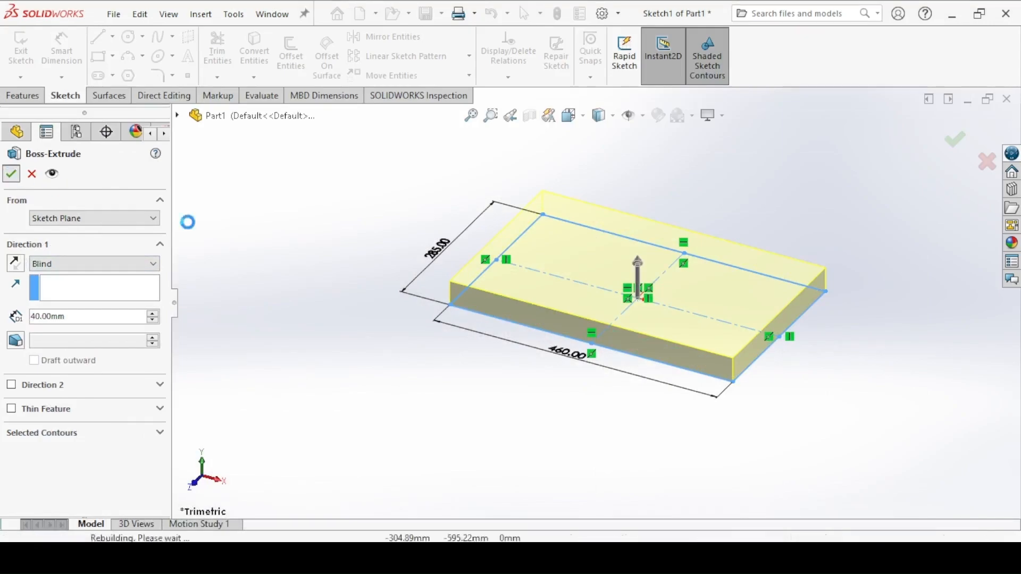
# Step: Consult the 1. Top draft.png drawing and place four Hole Wizard positions near the corners of the plate's top face
pyautogui.click(385, 555)
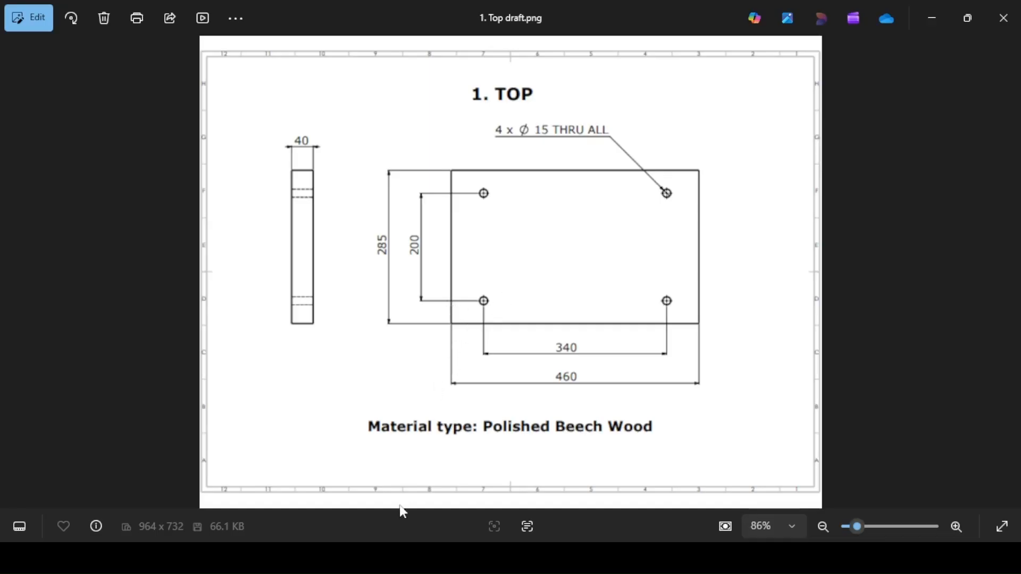
pyautogui.click(390, 555)
pyautogui.click(261, 61)
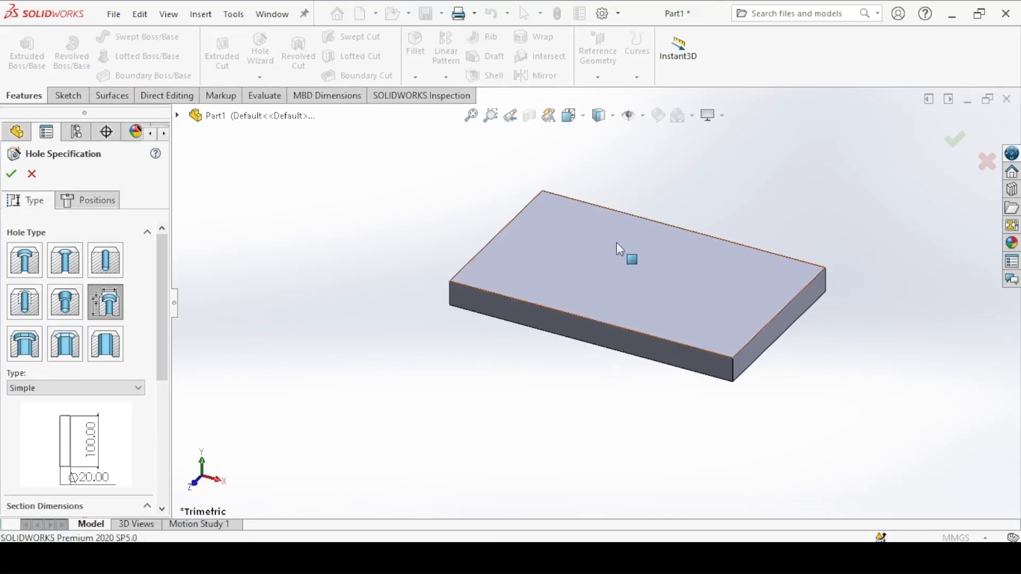
pyautogui.click(89, 200)
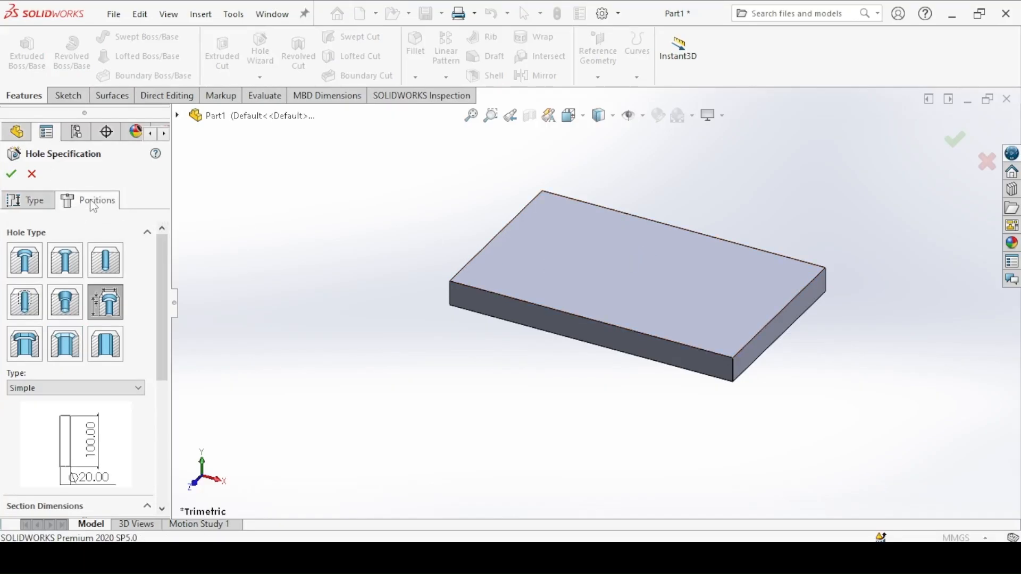
pyautogui.click(604, 247)
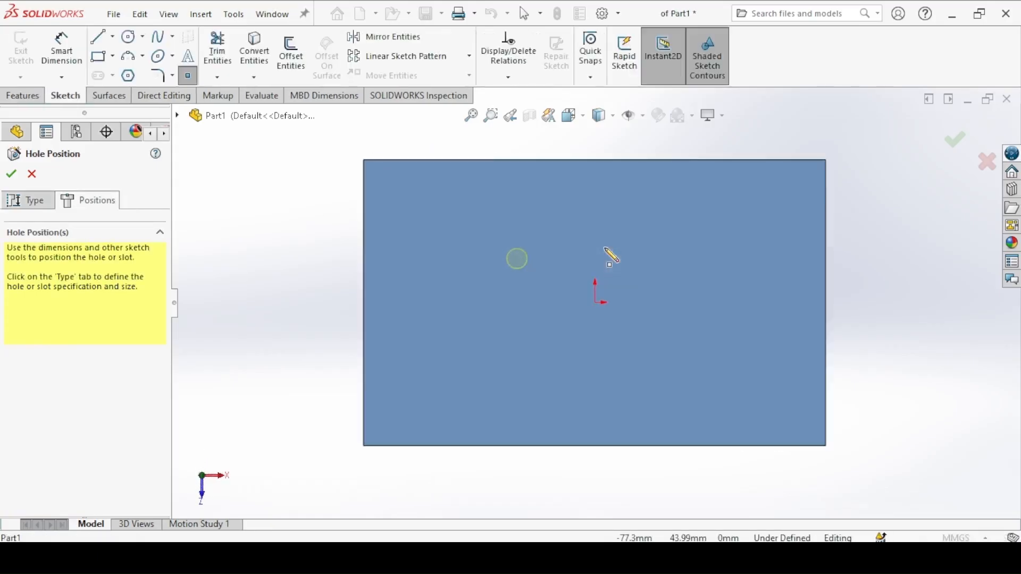
pyautogui.click(443, 223)
pyautogui.click(735, 223)
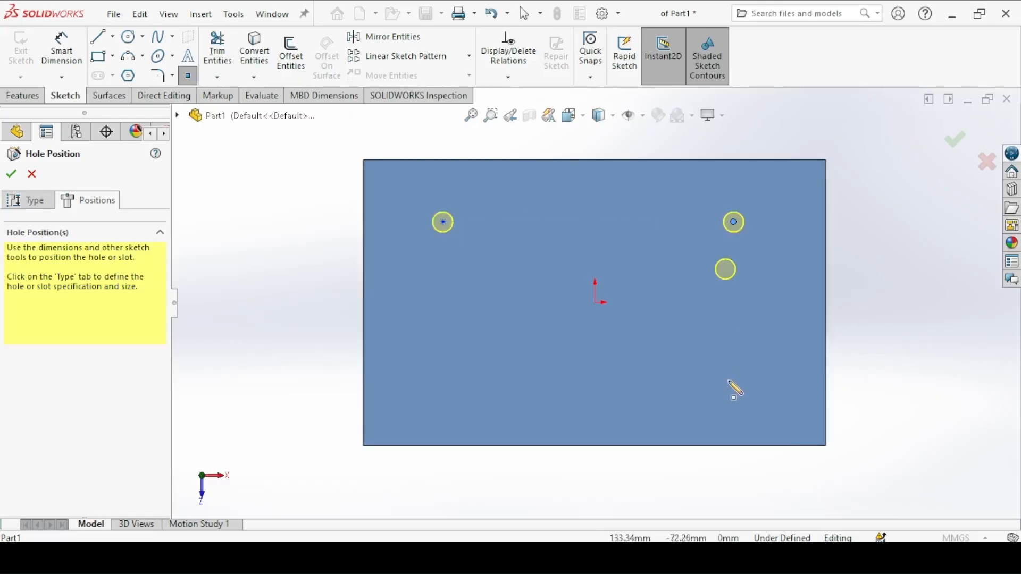
pyautogui.click(729, 384)
pyautogui.click(448, 392)
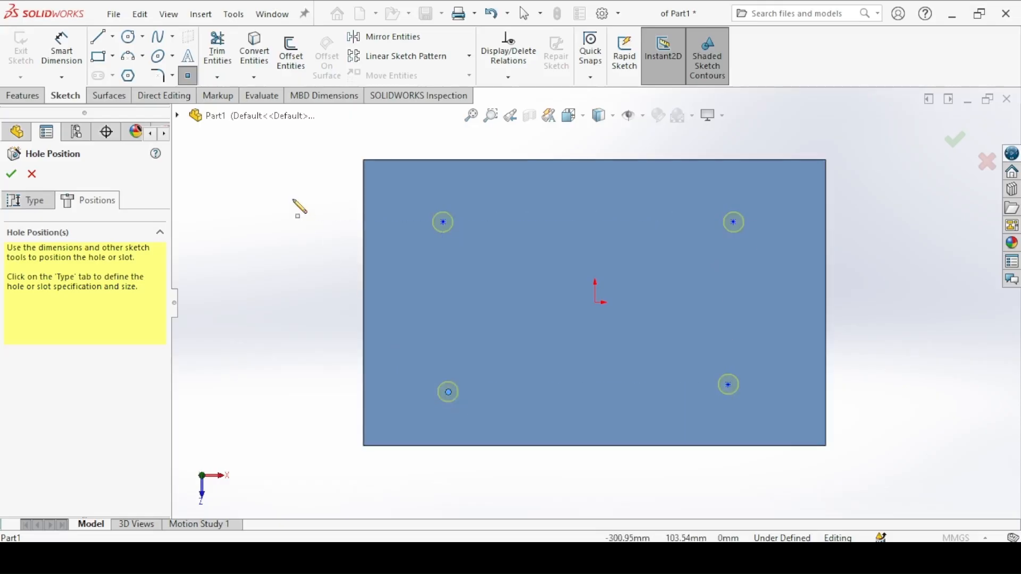
# Step: Sketch four connected lines through the hole points to form a closed quadrilateral
pyautogui.press('l')
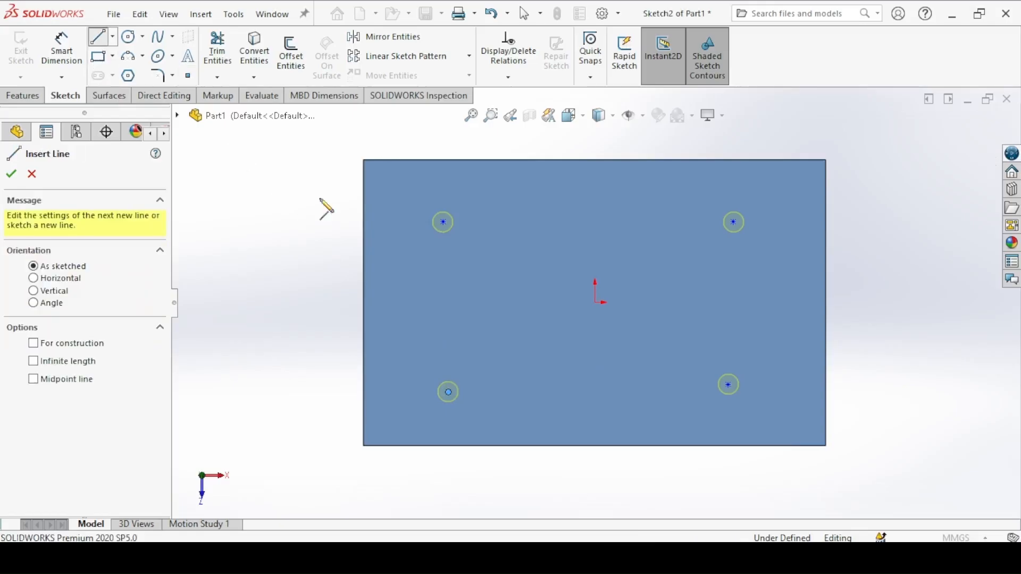
pyautogui.click(444, 222)
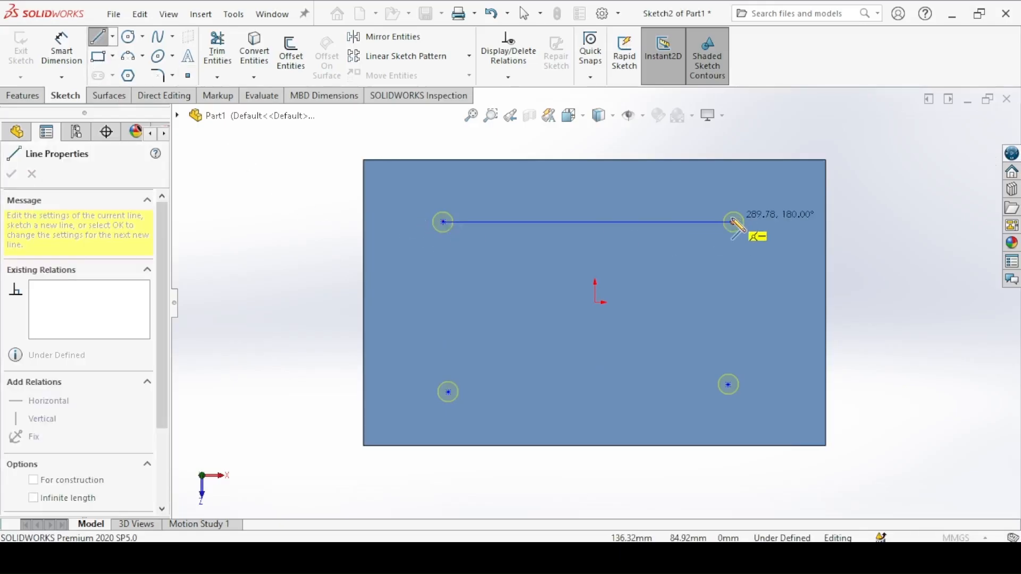
pyautogui.click(734, 222)
pyautogui.click(728, 384)
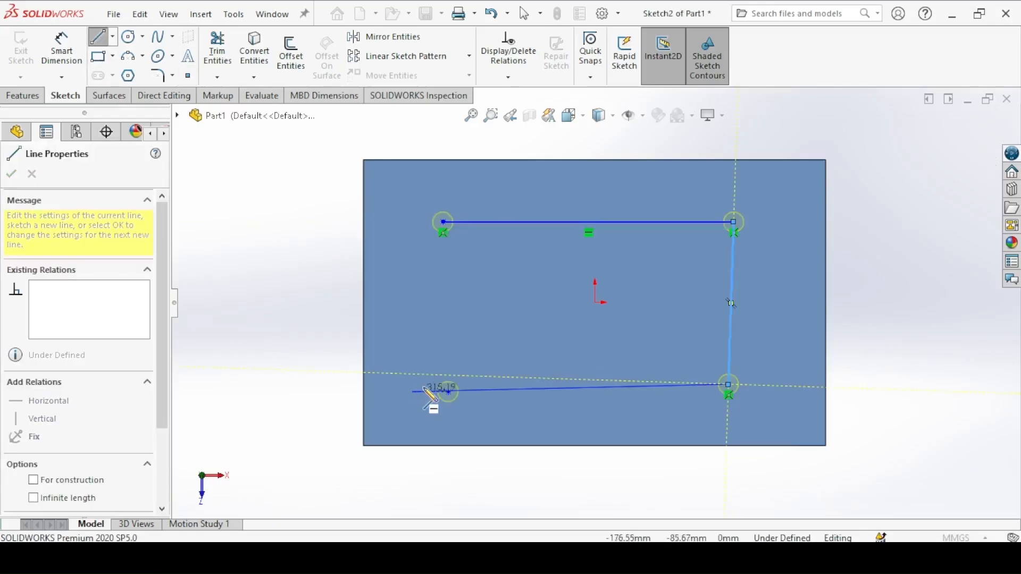
pyautogui.click(448, 392)
pyautogui.click(444, 222)
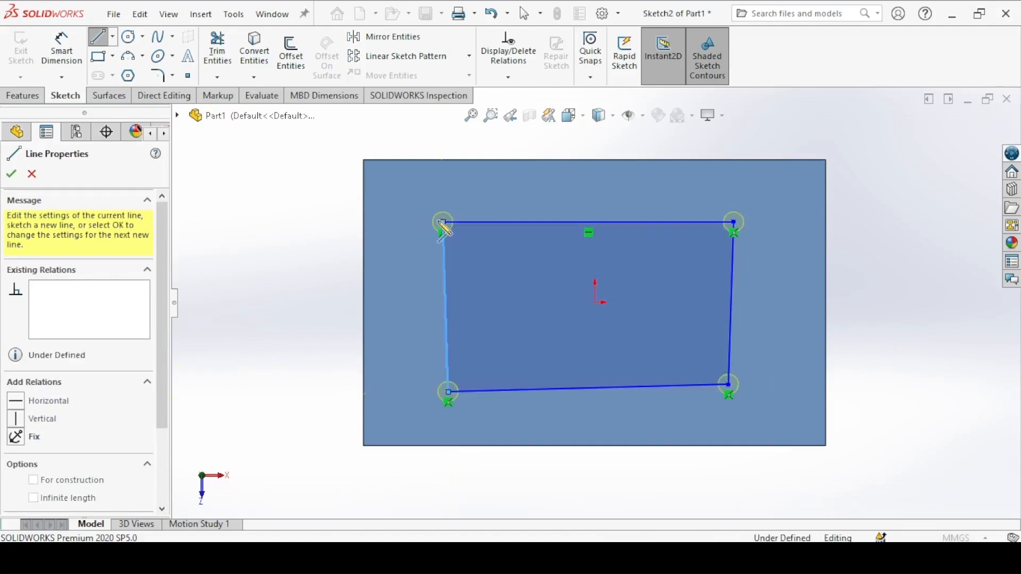
pyautogui.press('Escape')
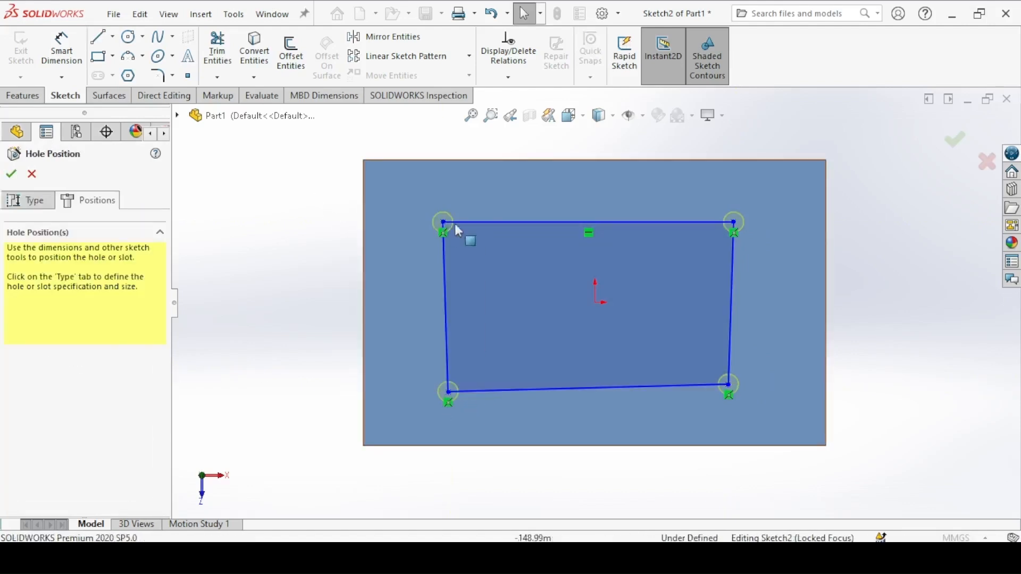
# Step: Convert the four connecting lines to construction geometry, making the two sides vertical and the lower line horizontal
pyautogui.click(493, 223)
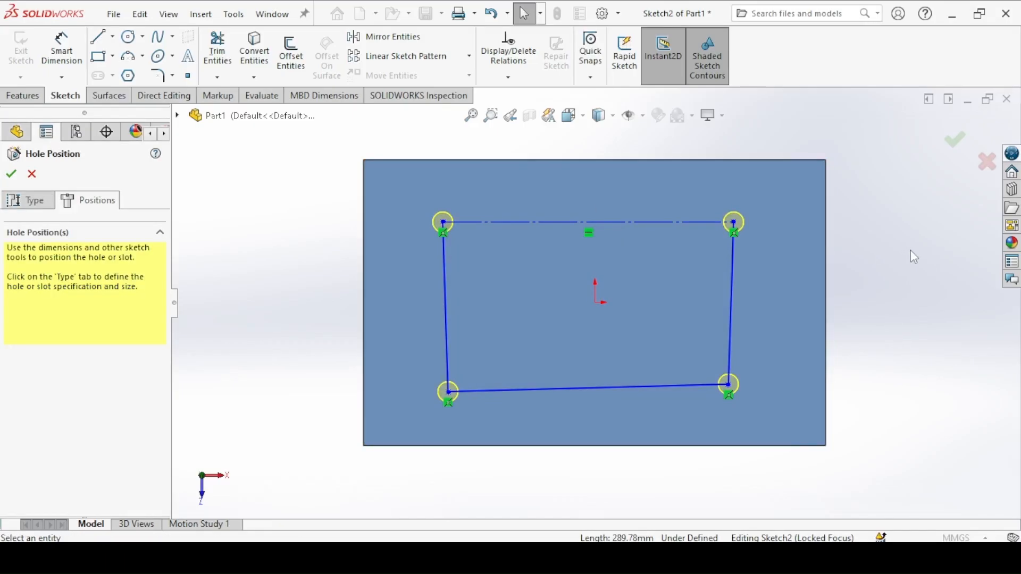
pyautogui.click(733, 268)
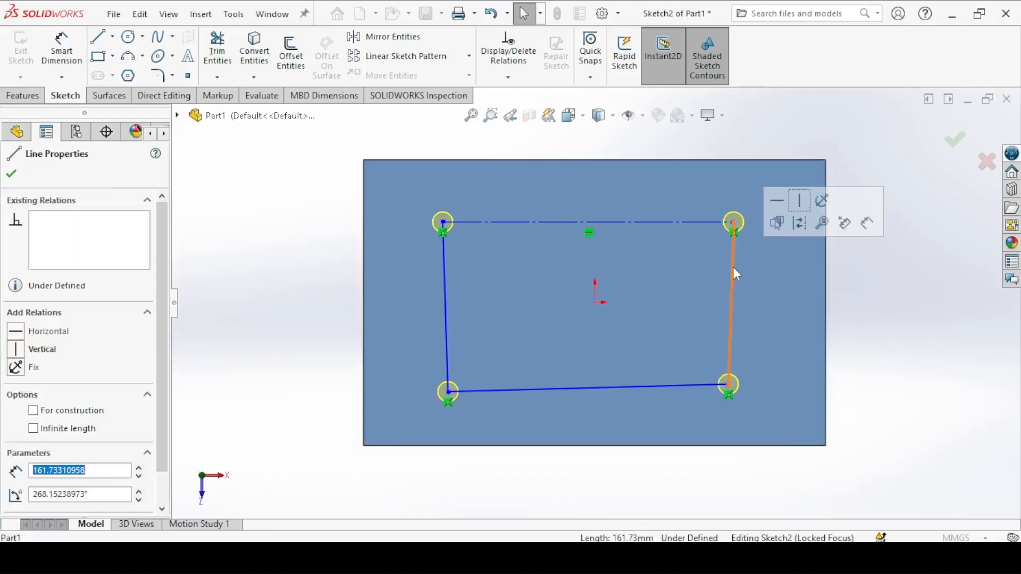
pyautogui.click(800, 224)
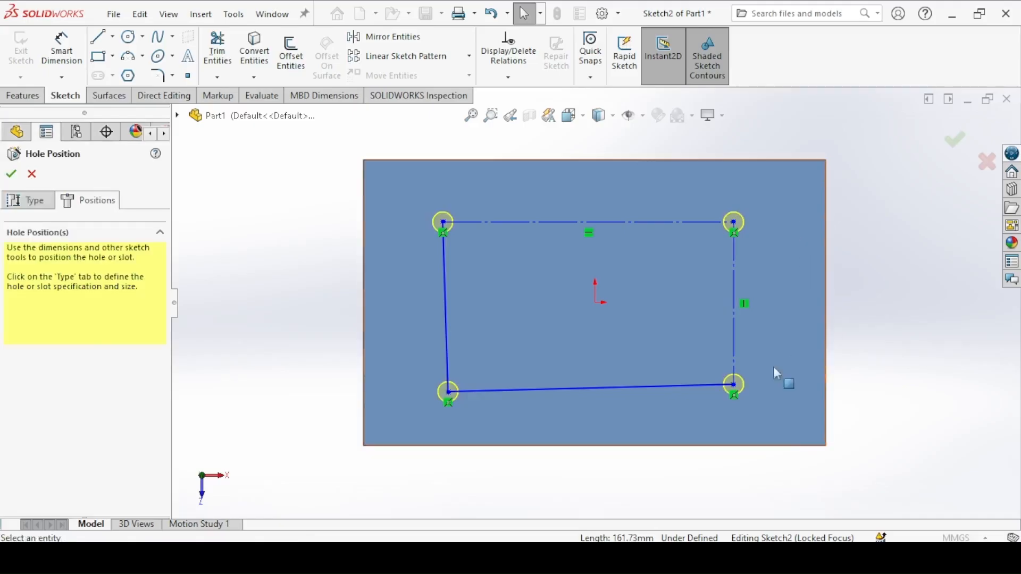
pyautogui.click(672, 386)
pyautogui.click(714, 319)
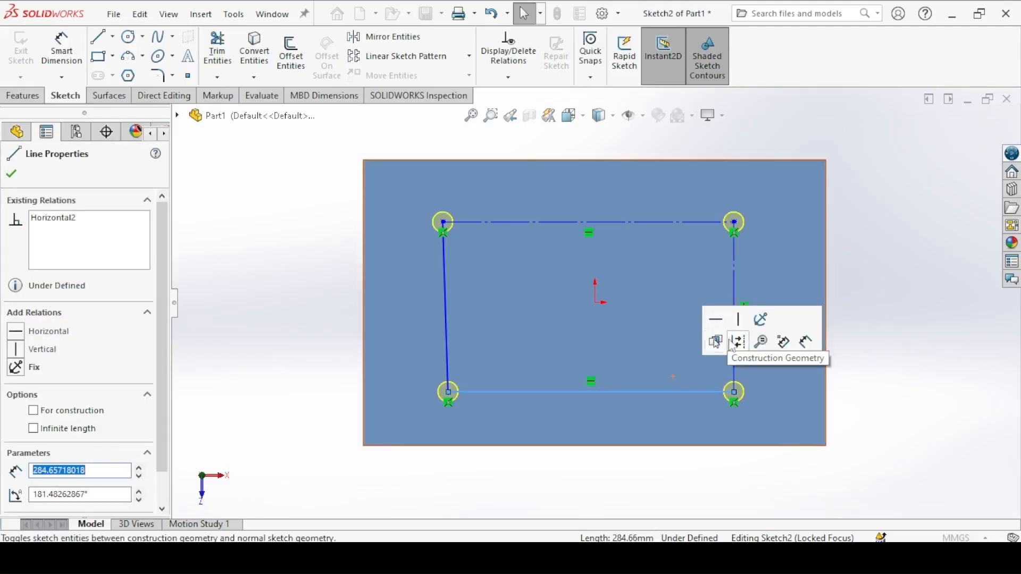
pyautogui.click(735, 341)
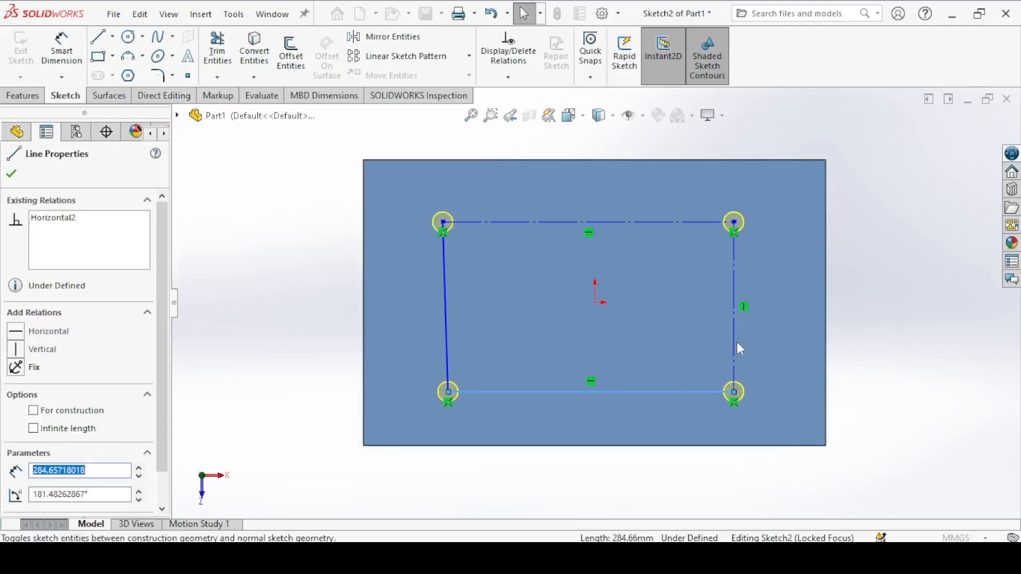
pyautogui.click(445, 286)
pyautogui.click(512, 219)
pyautogui.click(512, 242)
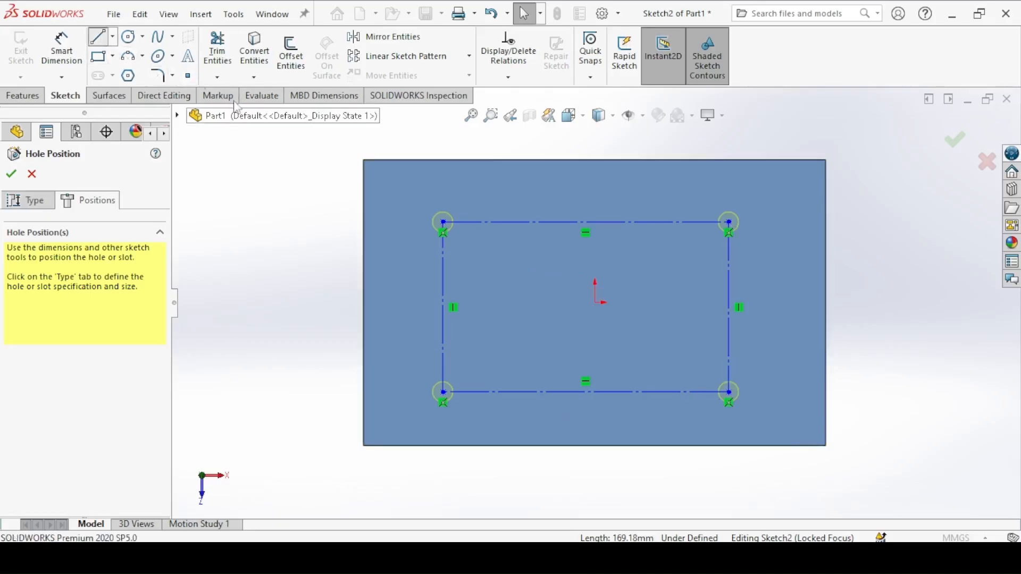
# Step: Sketch lines from the upper construction line's midpoint to the origin and on to the right construction line's midpoint
pyautogui.click(99, 36)
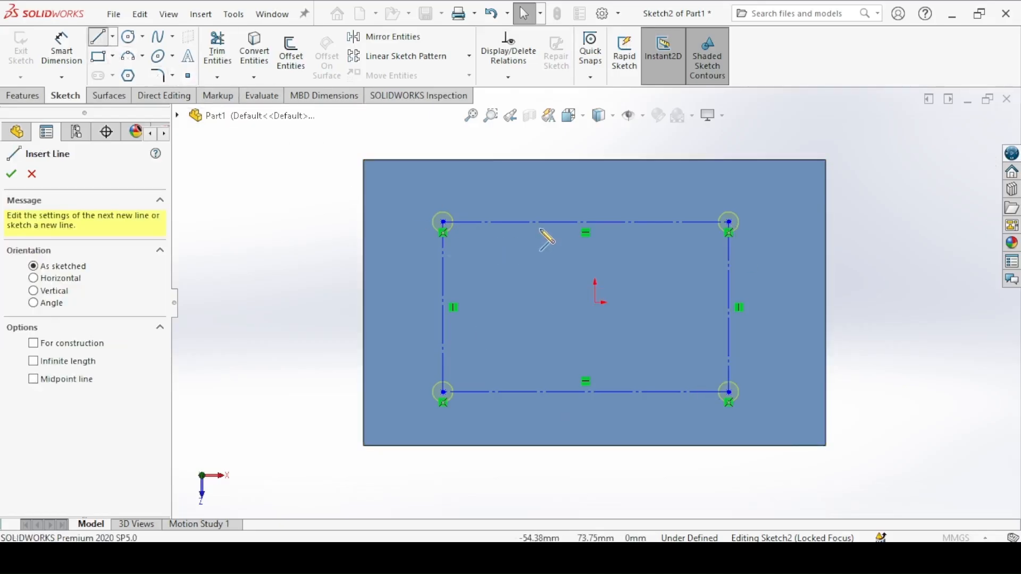
pyautogui.click(586, 223)
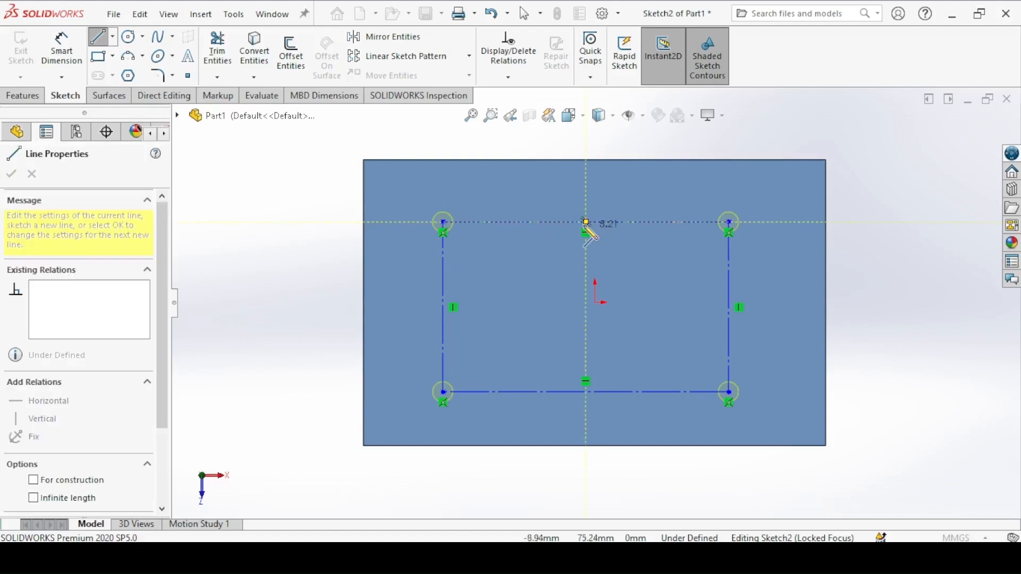
pyautogui.click(595, 303)
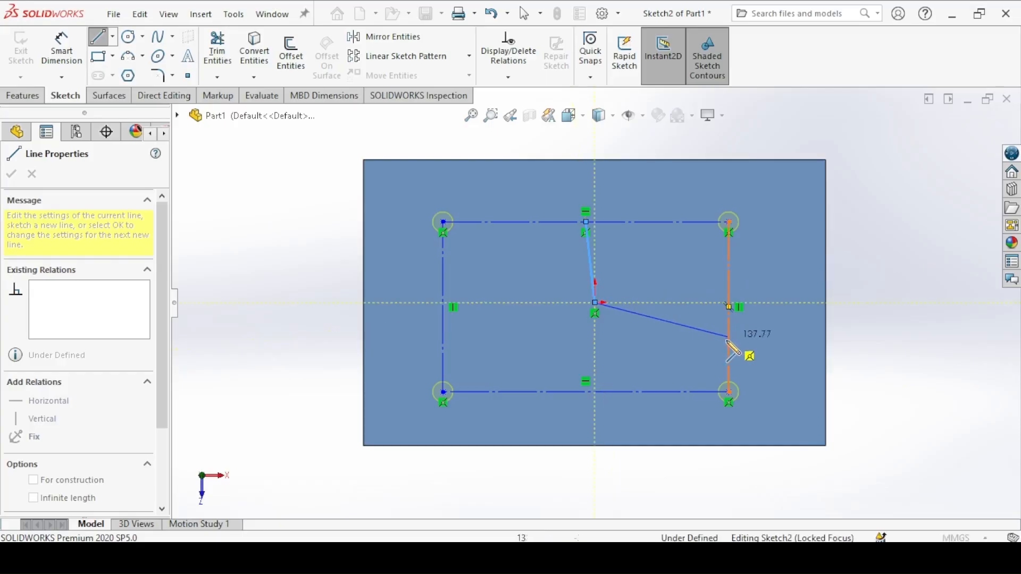
pyautogui.click(729, 307)
pyautogui.rightClick(856, 242)
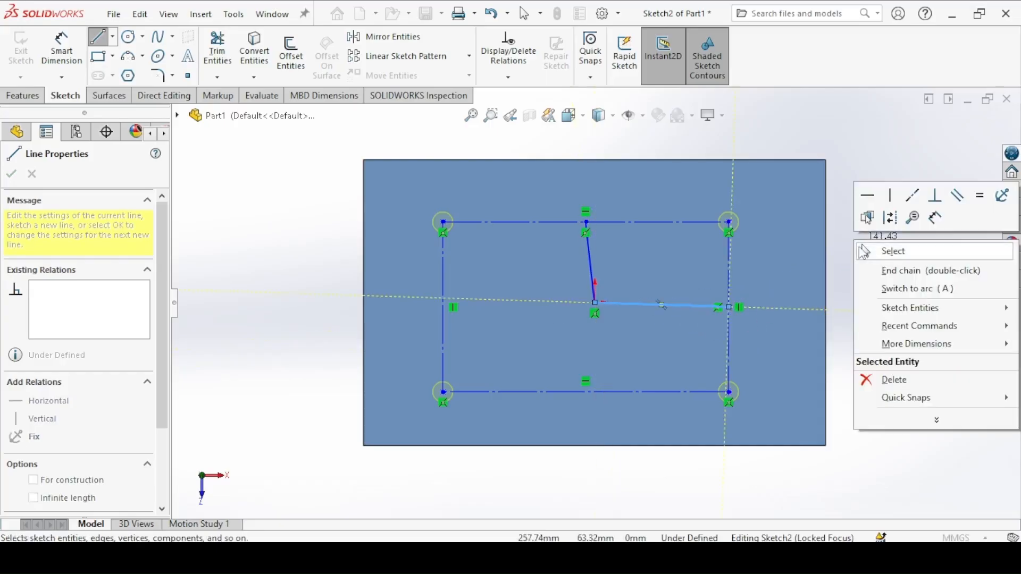
pyautogui.click(888, 251)
# Step: Make the upper line to the origin vertical and the other horizontal, and convert both to construction geometry
pyautogui.click(590, 257)
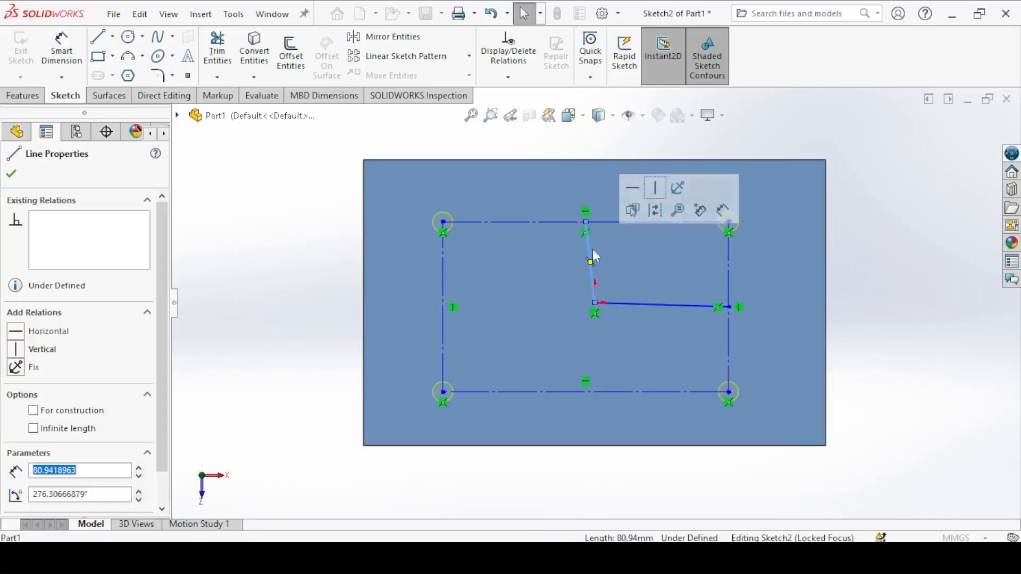
pyautogui.click(656, 187)
pyautogui.click(659, 239)
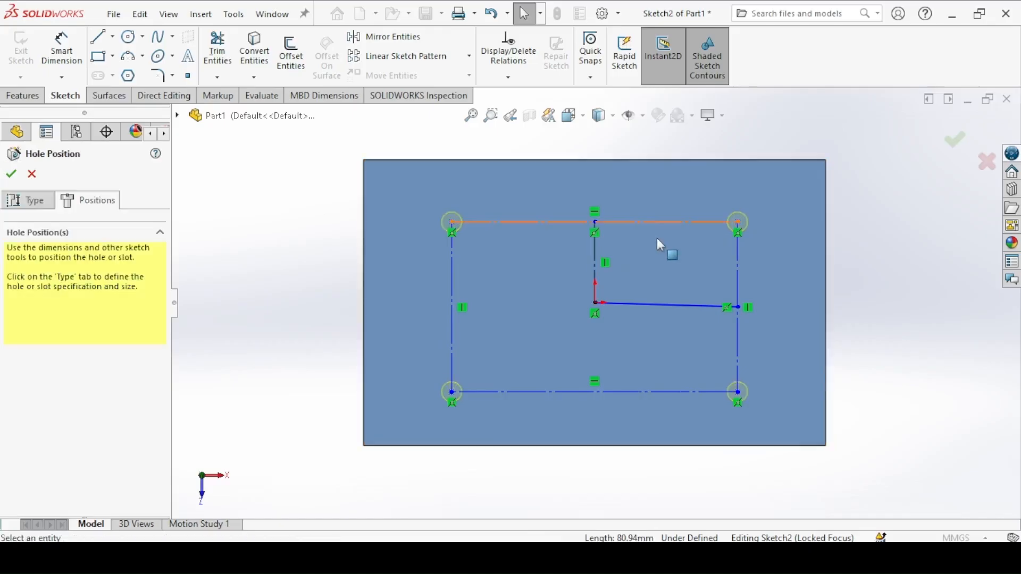
pyautogui.click(652, 305)
pyautogui.click(706, 247)
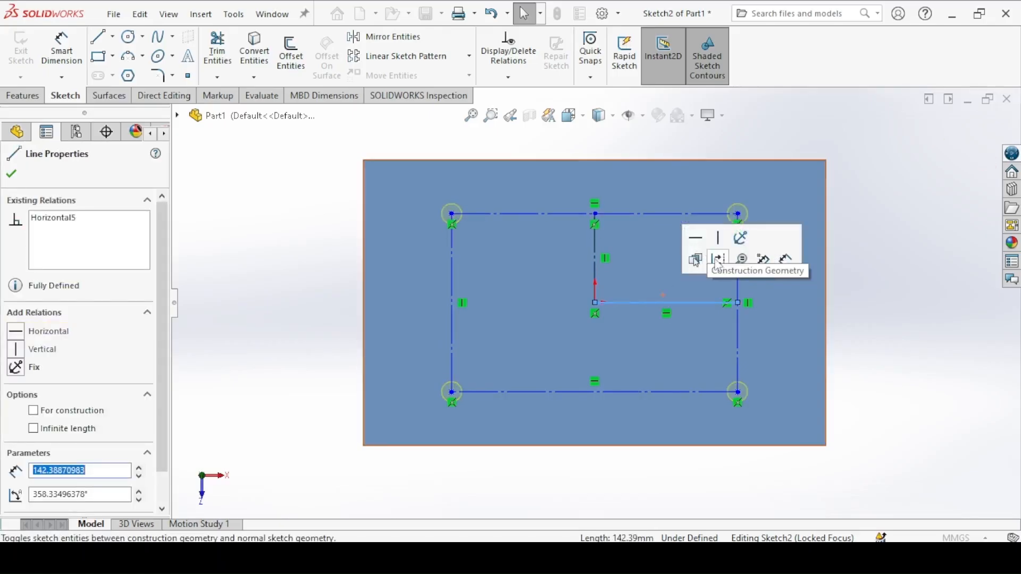
pyautogui.click(727, 269)
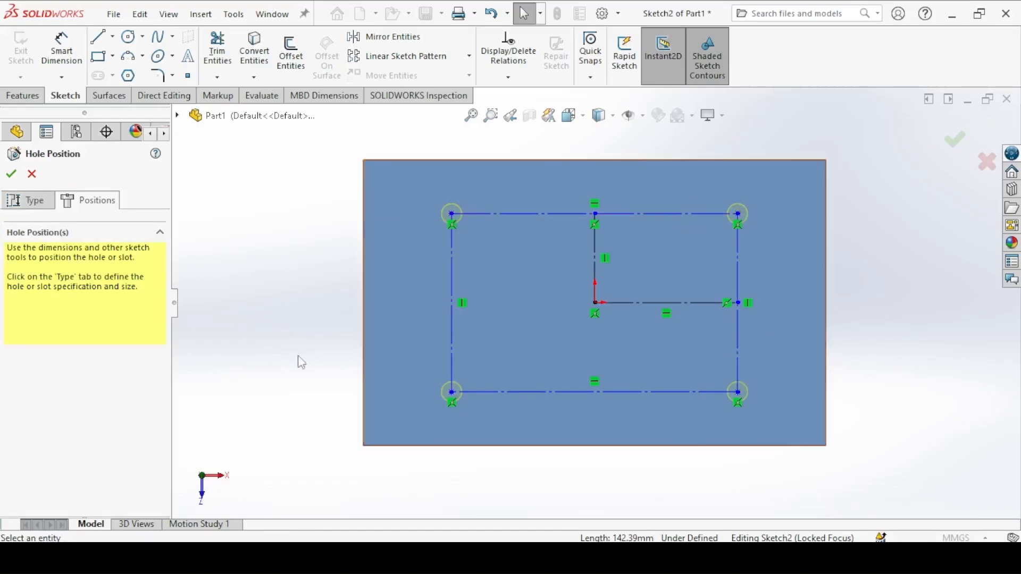
# Step: Dimension the horizontal spacing between the hole points to 340 mm
pyautogui.click(62, 51)
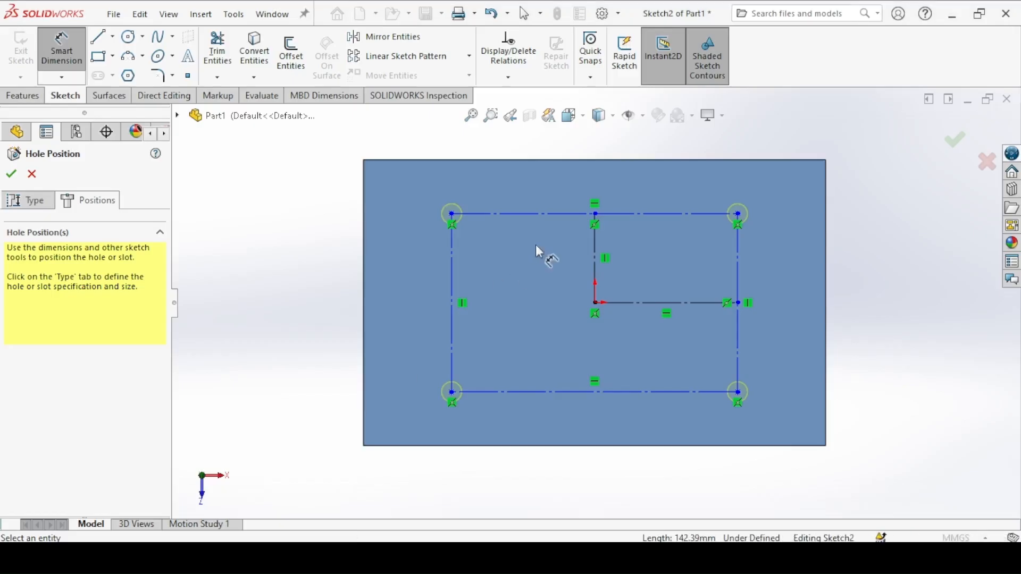
pyautogui.click(556, 215)
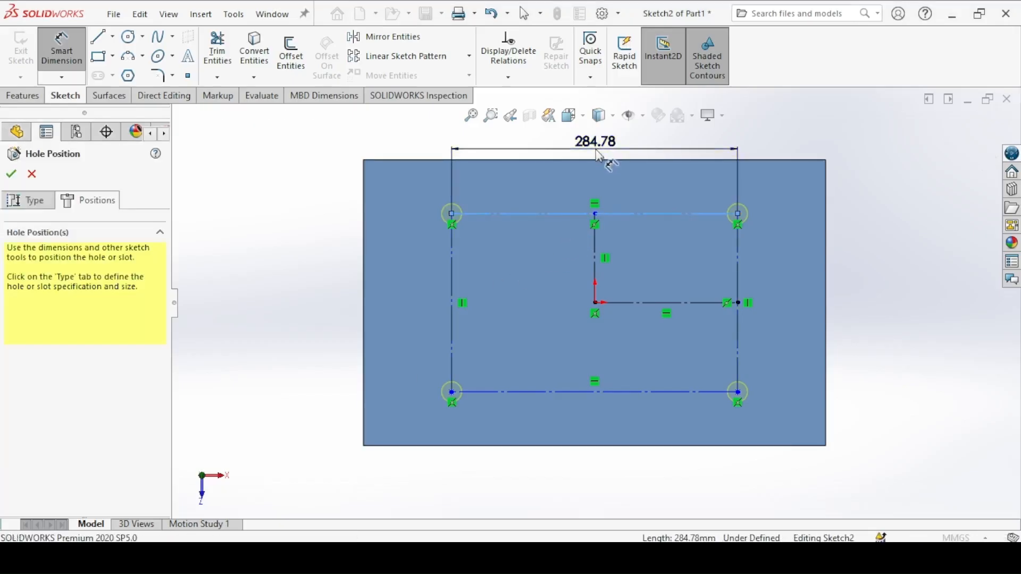
pyautogui.click(603, 155)
pyautogui.write('340')
pyautogui.press('Return')
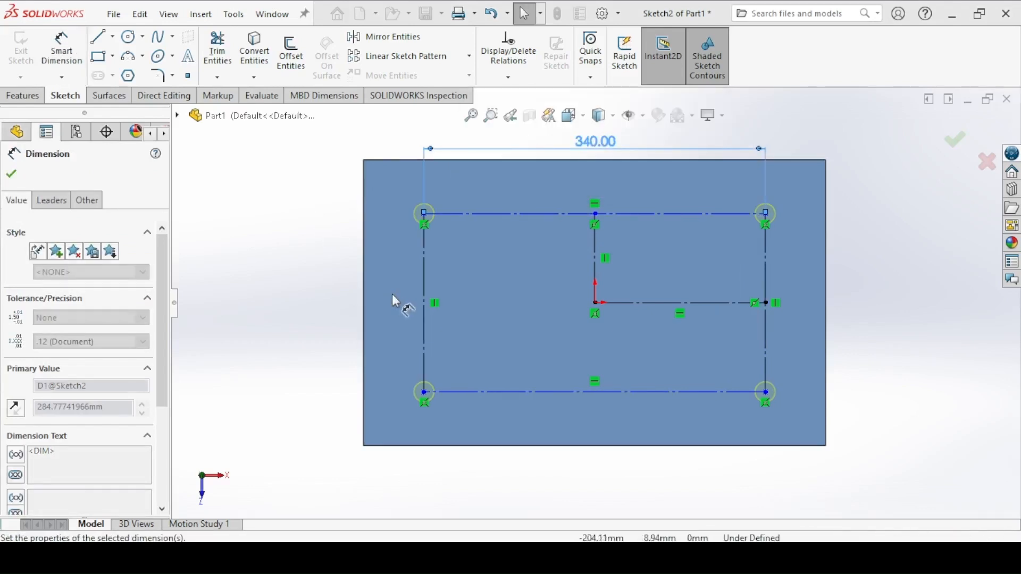
# Step: Dimension the vertical spacing between the hole points to 200 mm
pyautogui.click(301, 300)
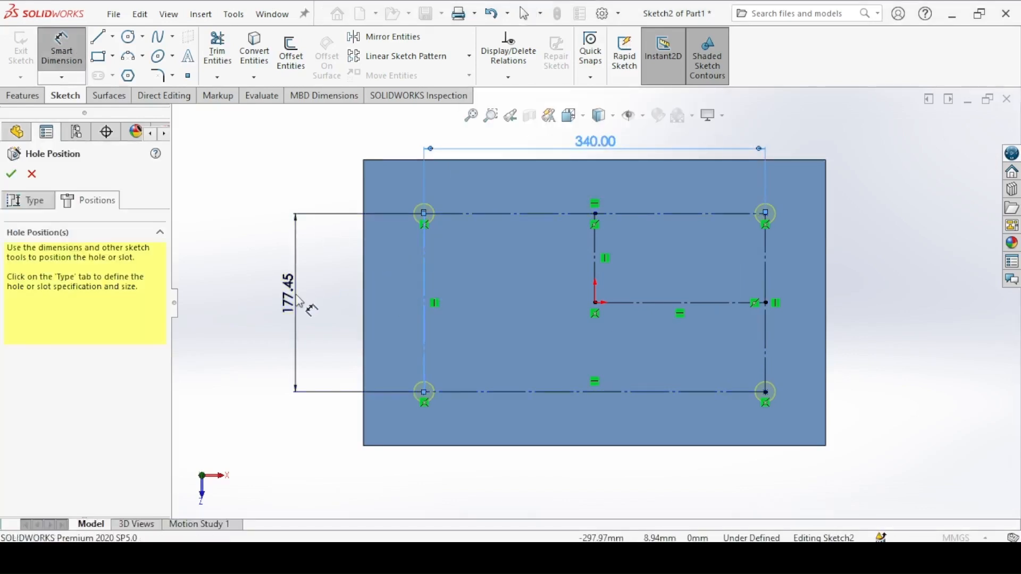
pyautogui.write('200')
pyautogui.press('Return')
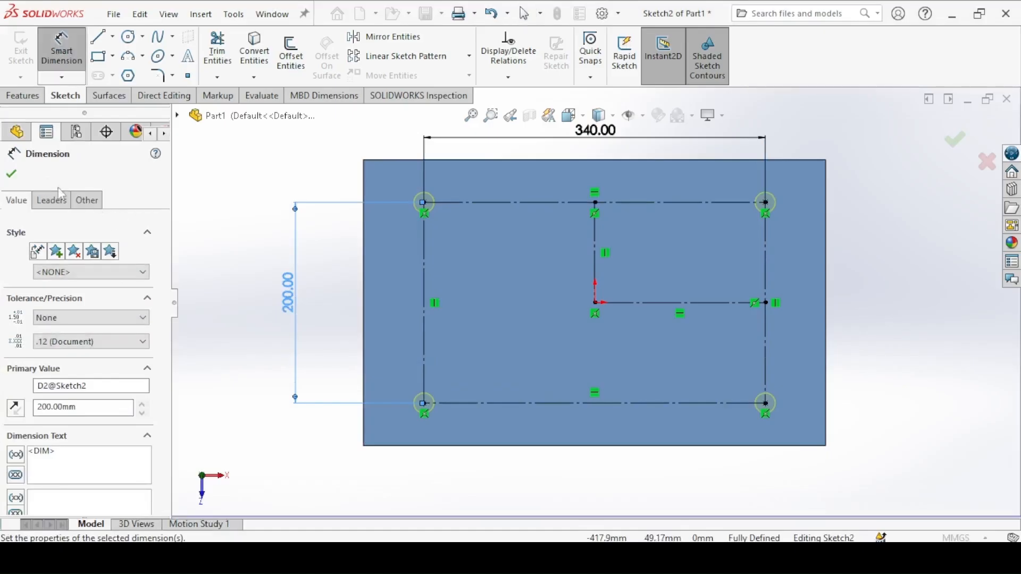
pyautogui.click(747, 497)
pyautogui.press('Escape')
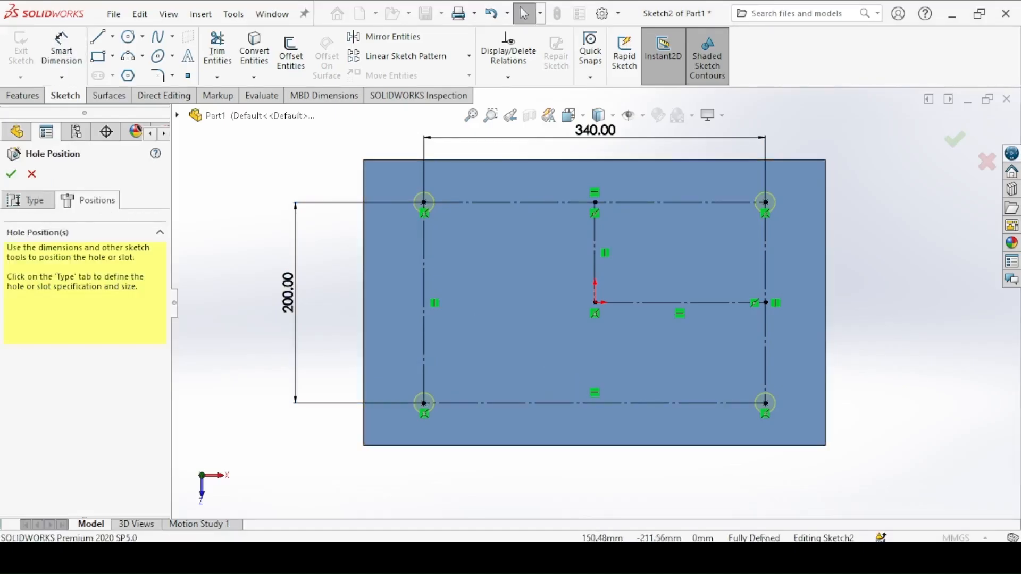
# Step: Check the hole callout in the top drawing and set the simple hole's diameter to 15 mm in the hole specification
pyautogui.click(44, 199)
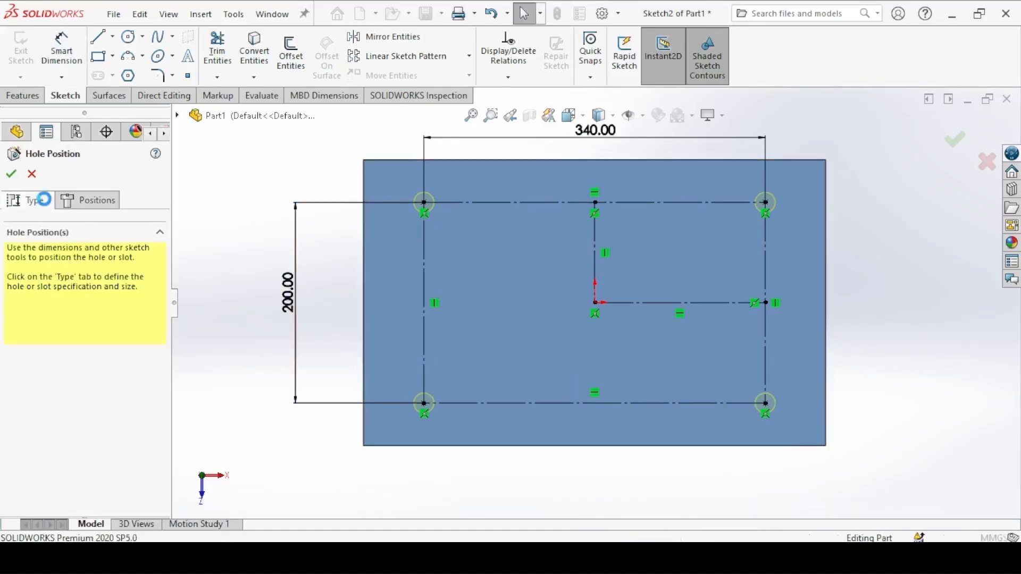
pyautogui.click(395, 558)
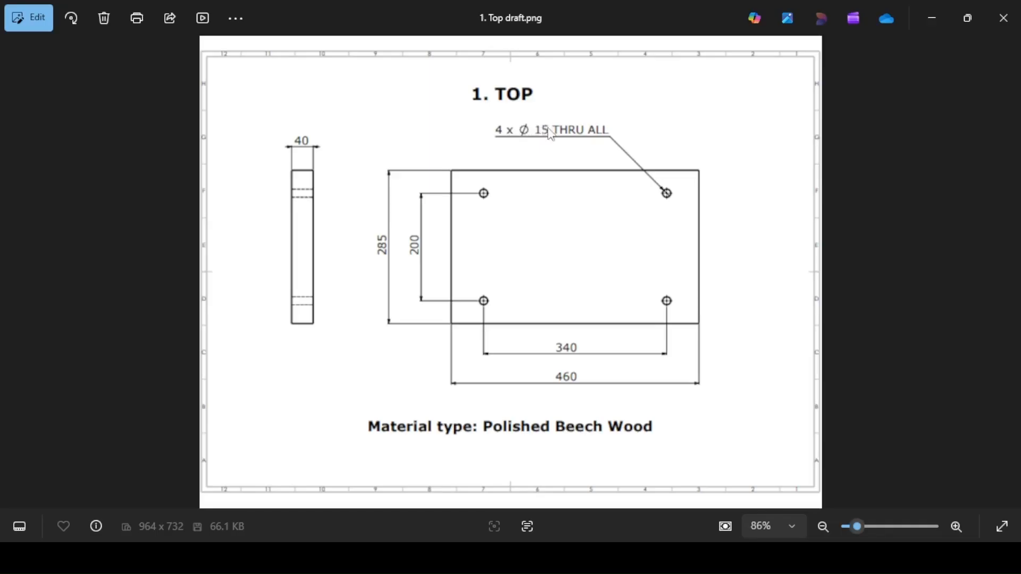
pyautogui.click(395, 558)
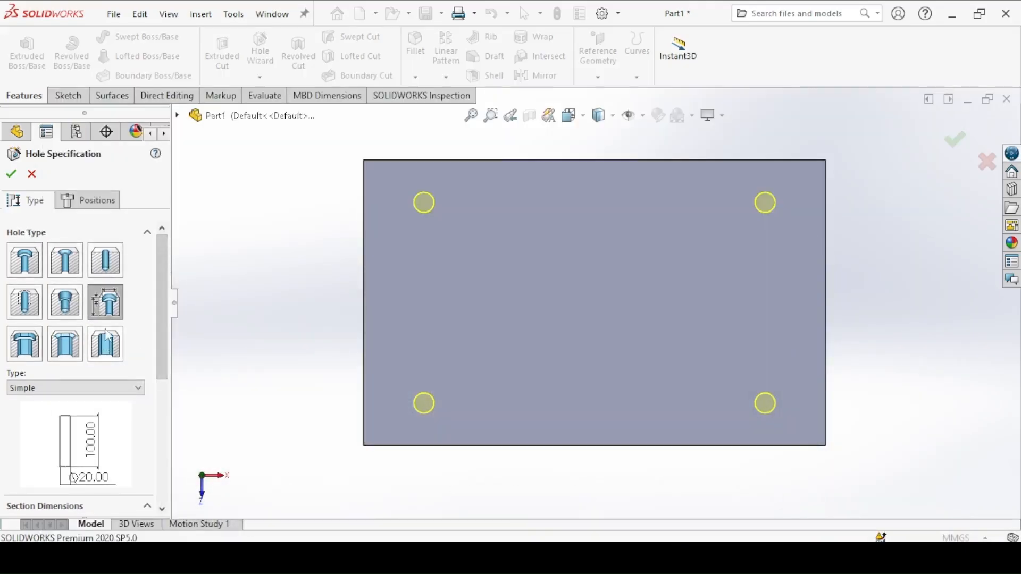
pyautogui.click(104, 308)
pyautogui.scroll(-2, 155, 298)
pyautogui.click(26, 338)
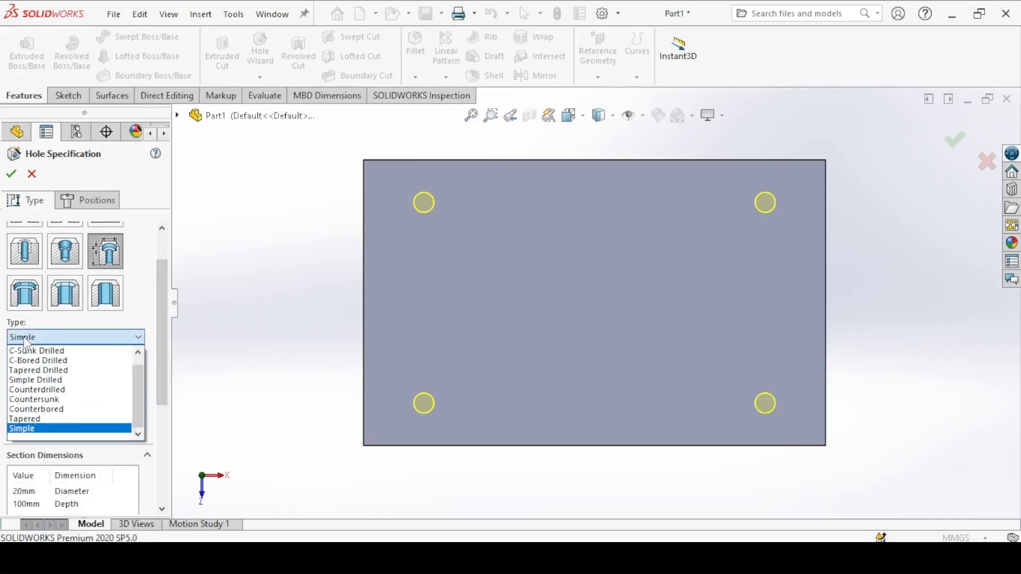
pyautogui.click(27, 344)
pyautogui.scroll(-3, 67, 374)
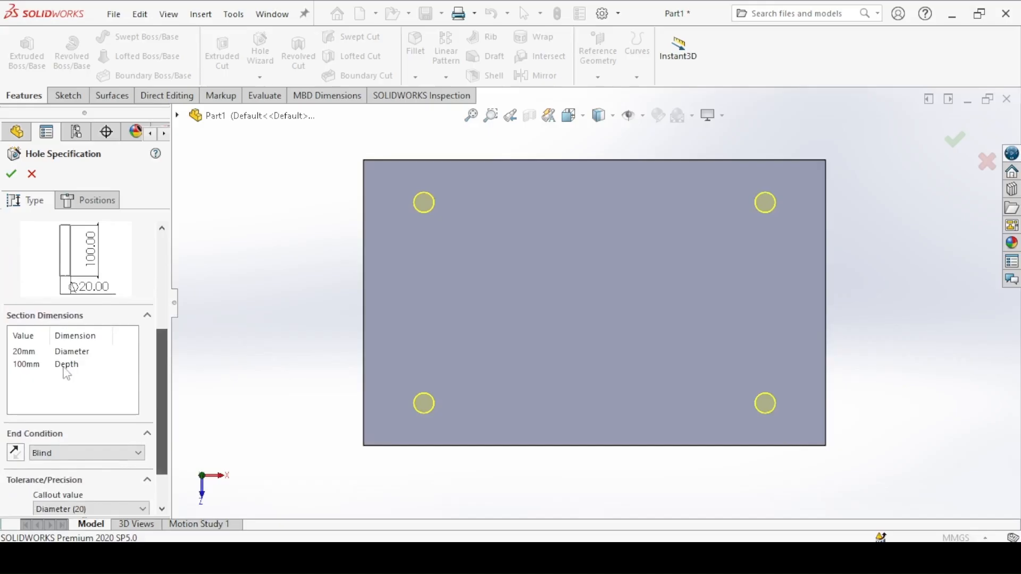
pyautogui.doubleClick(31, 352)
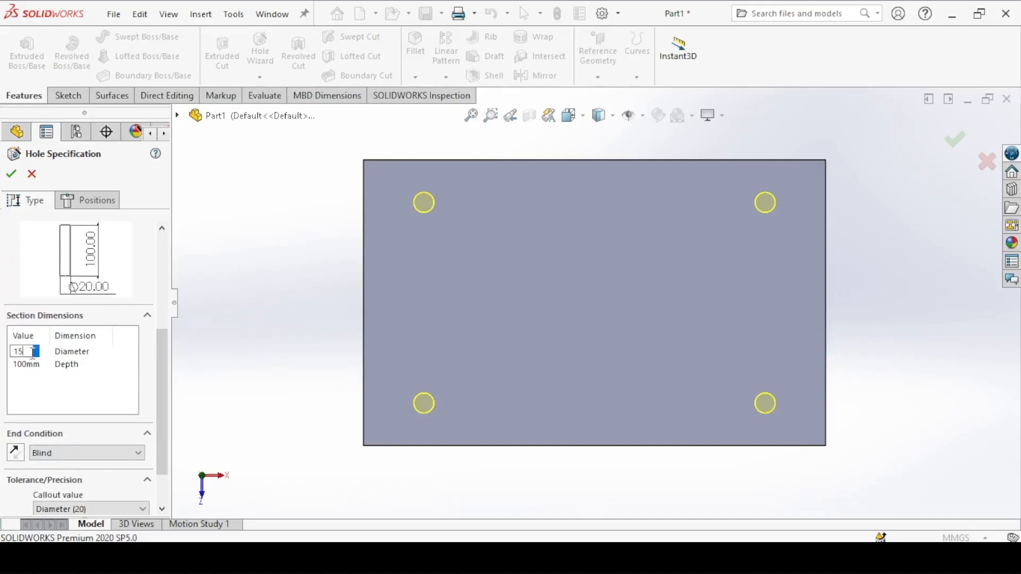
pyautogui.press('Return')
# Step: Set the end condition of the four holes to Through All and finish the hole feature
pyautogui.click(51, 453)
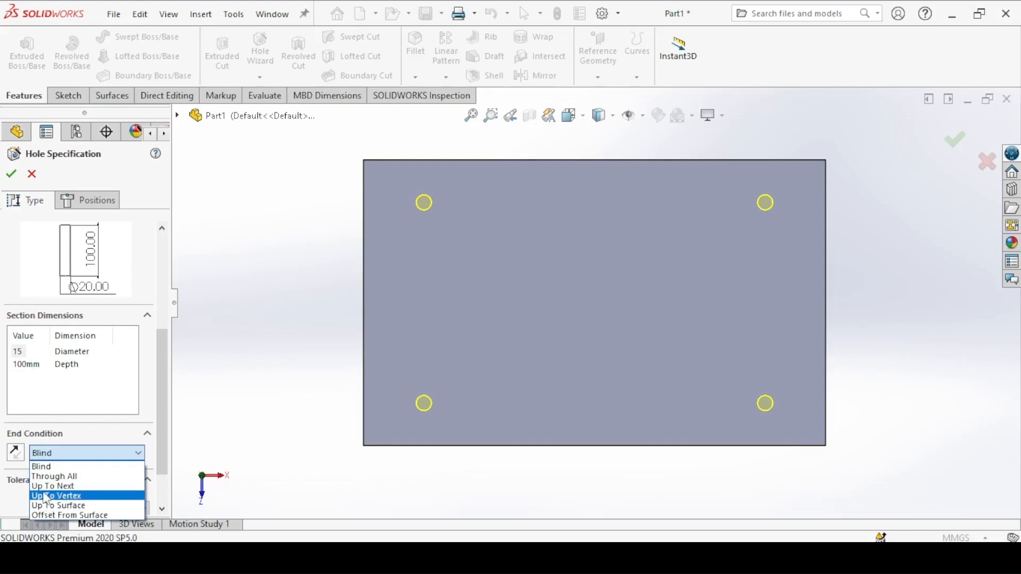
pyautogui.click(45, 478)
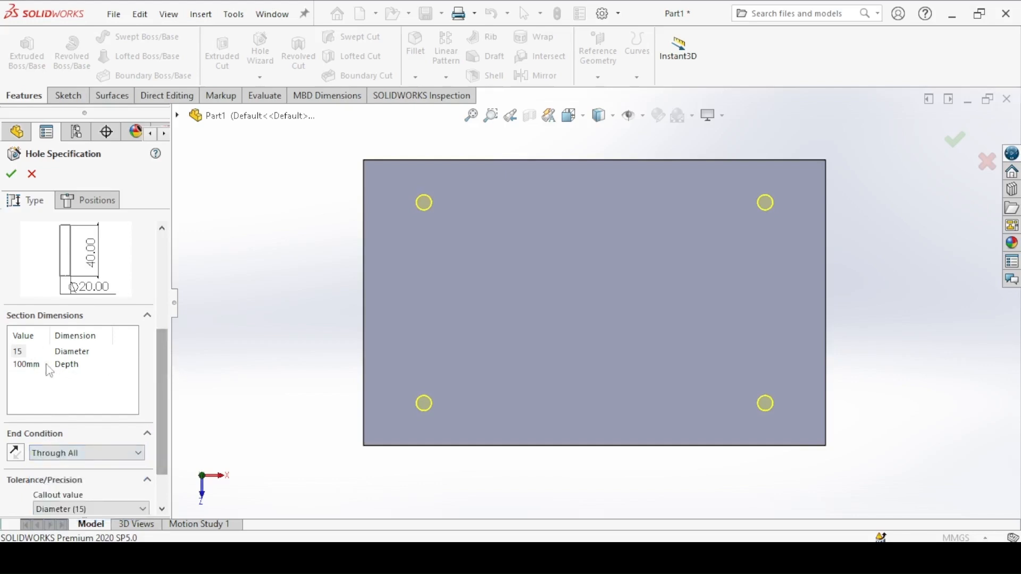
pyautogui.moveTo(160, 367); pyautogui.dragTo(153, 268)
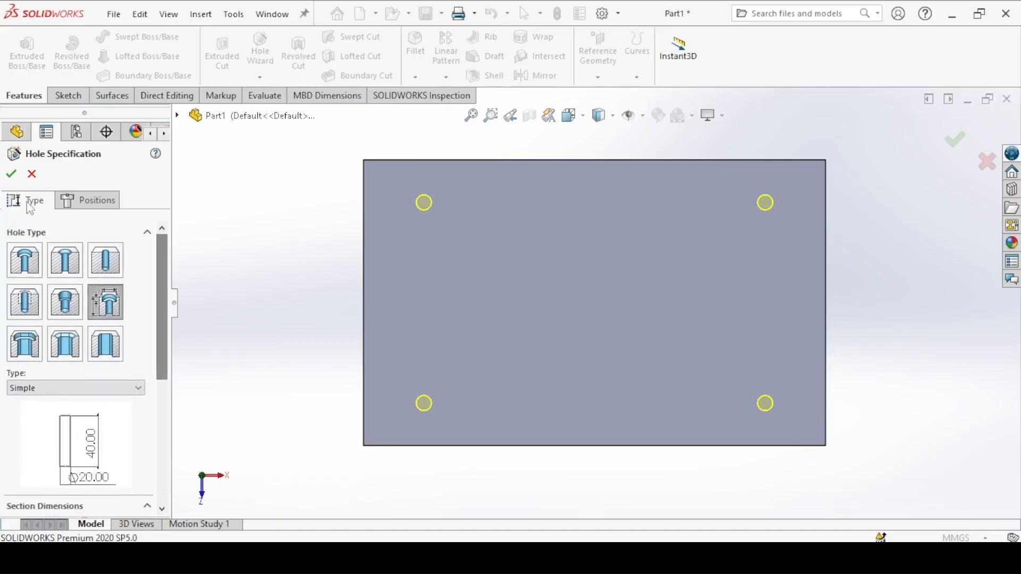
pyautogui.click(16, 177)
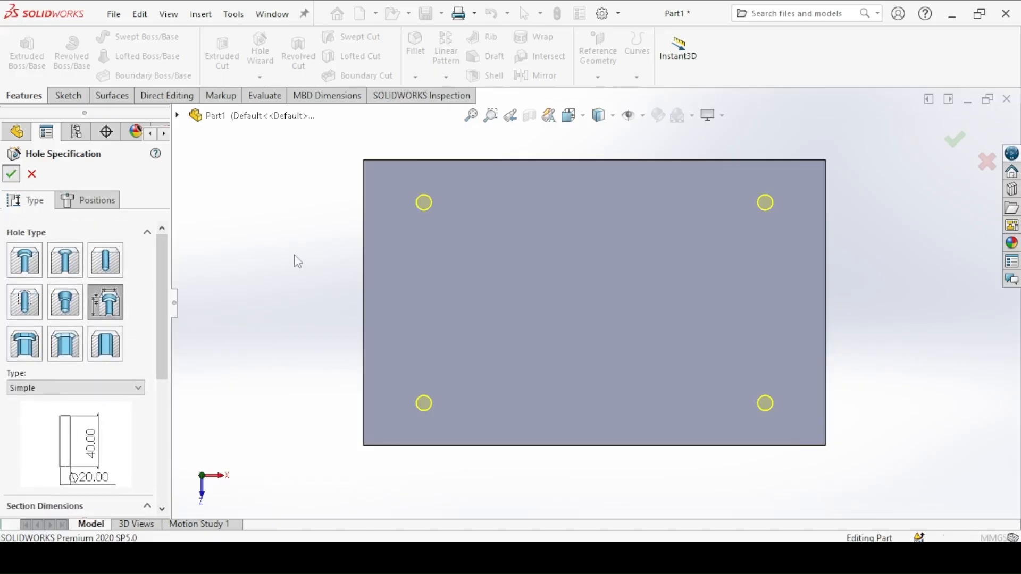
pyautogui.hotkey('ctrl', '7')
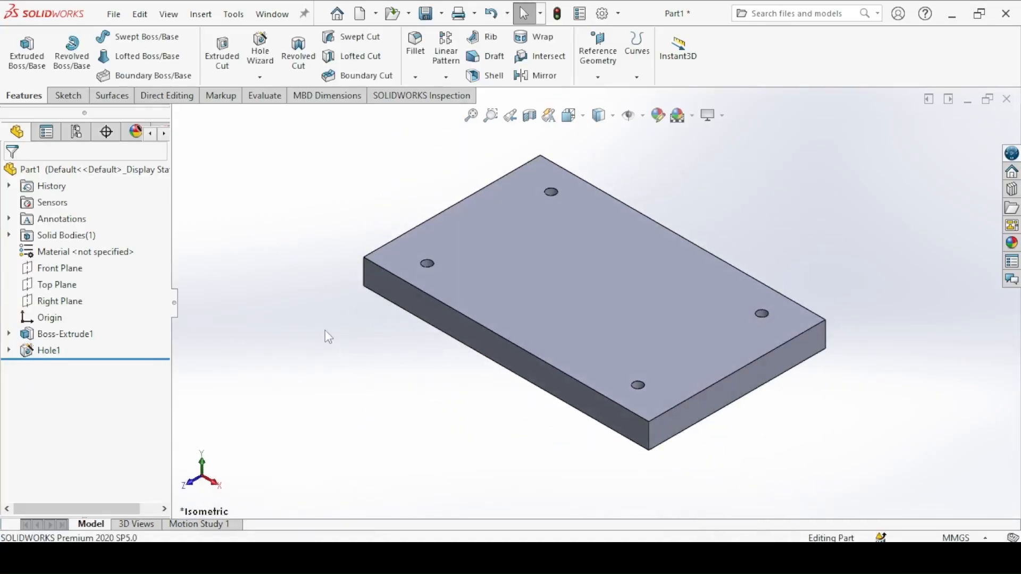
# Step: Apply the polished beech 2d appearance from the organic wood appearances to the whole part
pyautogui.click(396, 557)
pyautogui.click(132, 169)
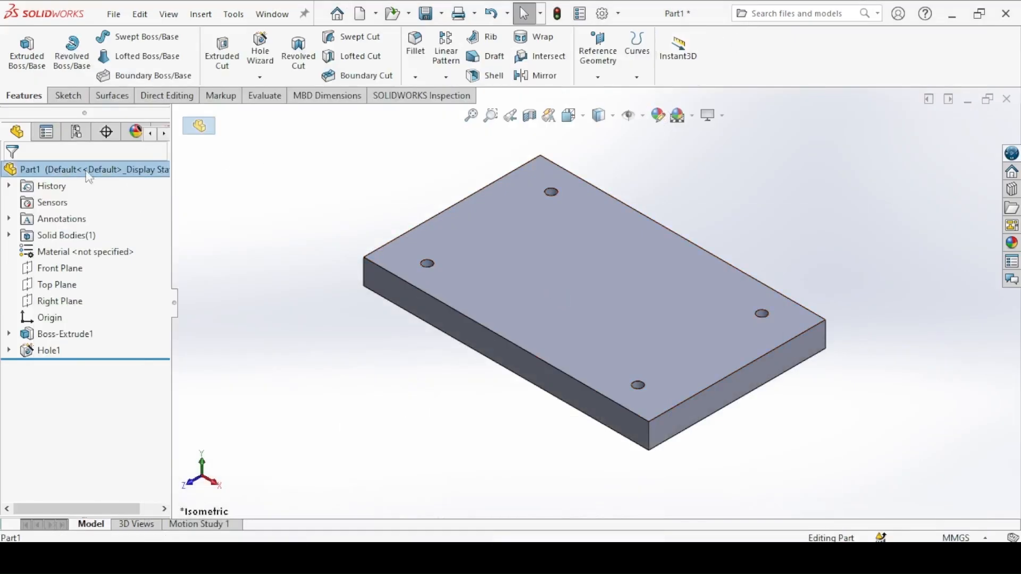
pyautogui.click(666, 119)
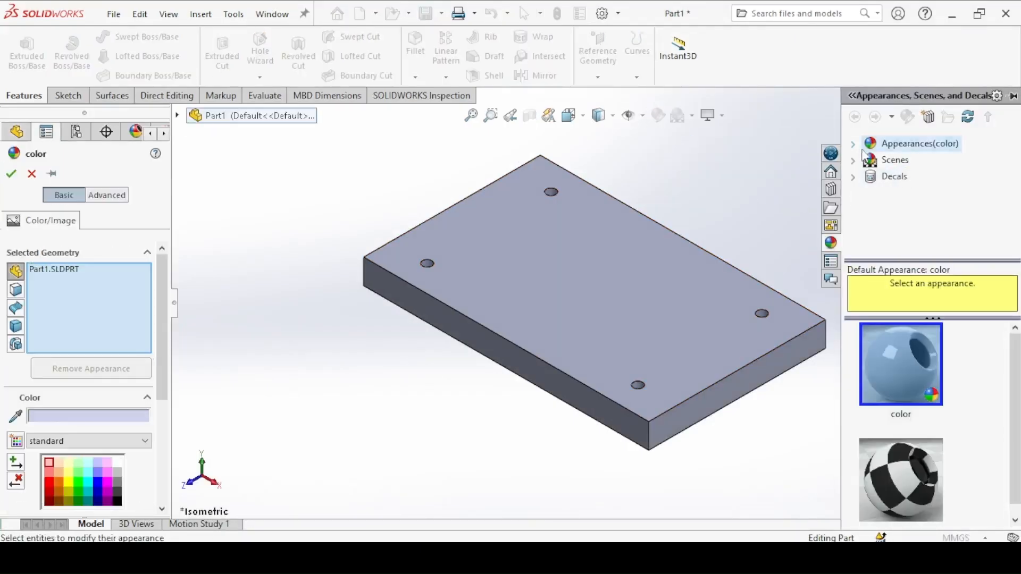
pyautogui.click(853, 146)
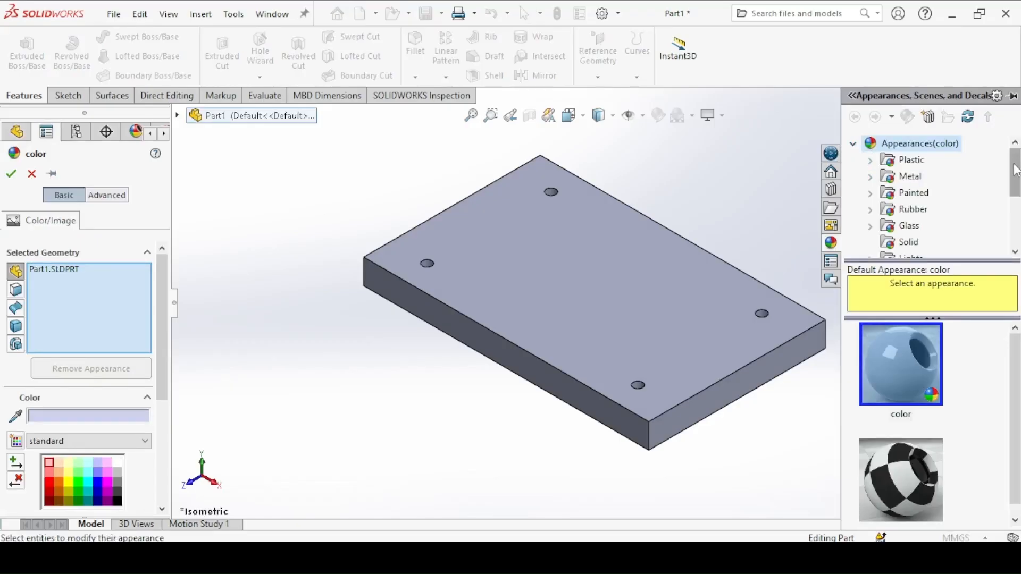
pyautogui.moveTo(1016, 170); pyautogui.dragTo(1014, 218)
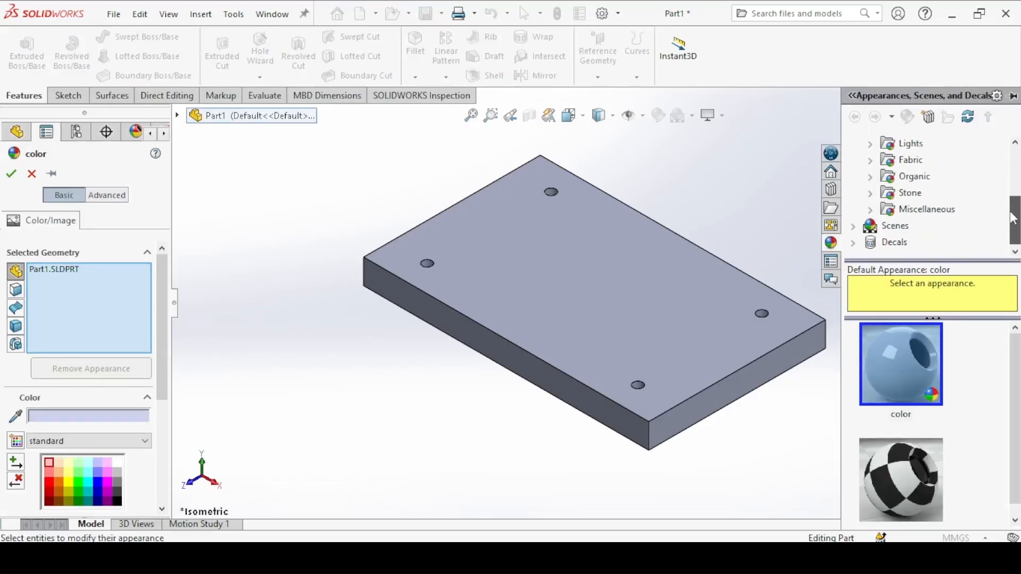
pyautogui.click(869, 178)
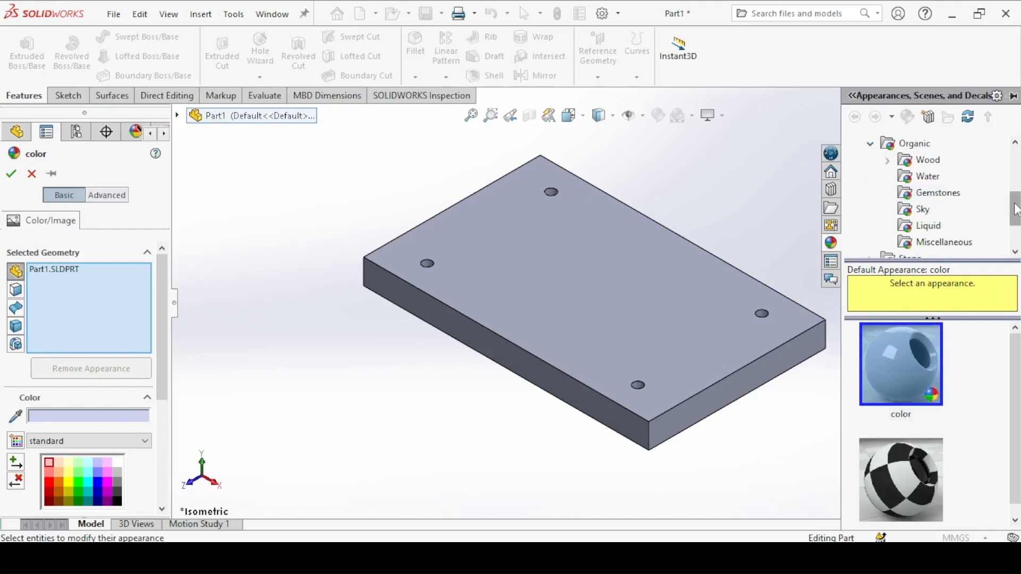
pyautogui.scroll(1, 1016, 210)
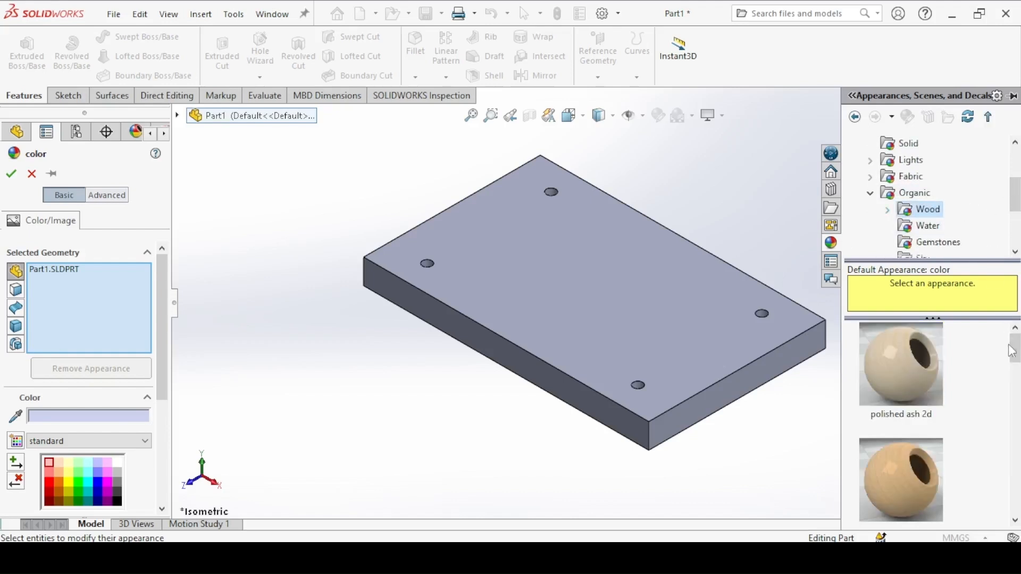
pyautogui.moveTo(1011, 351); pyautogui.dragTo(1011, 364)
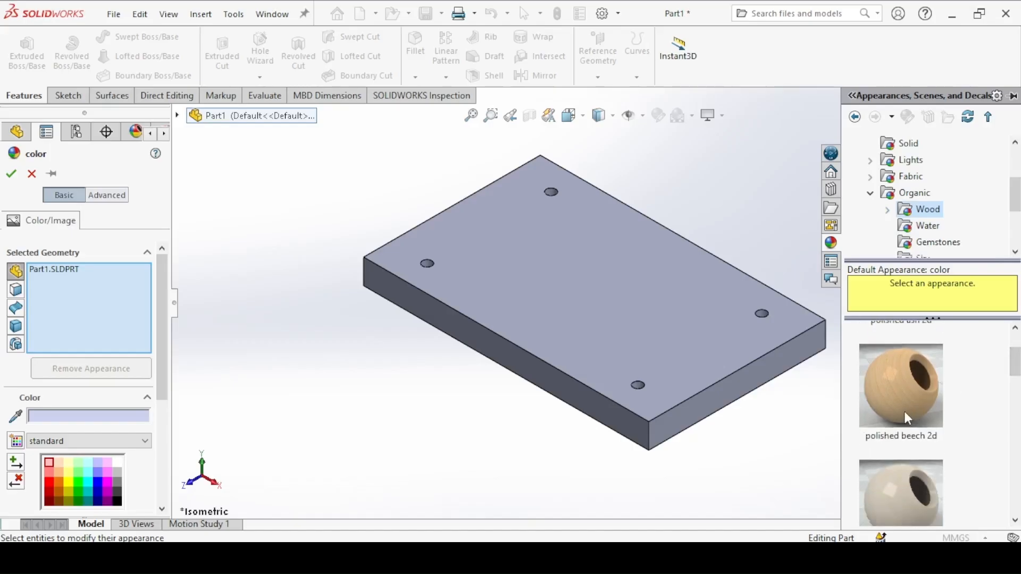
pyautogui.click(907, 419)
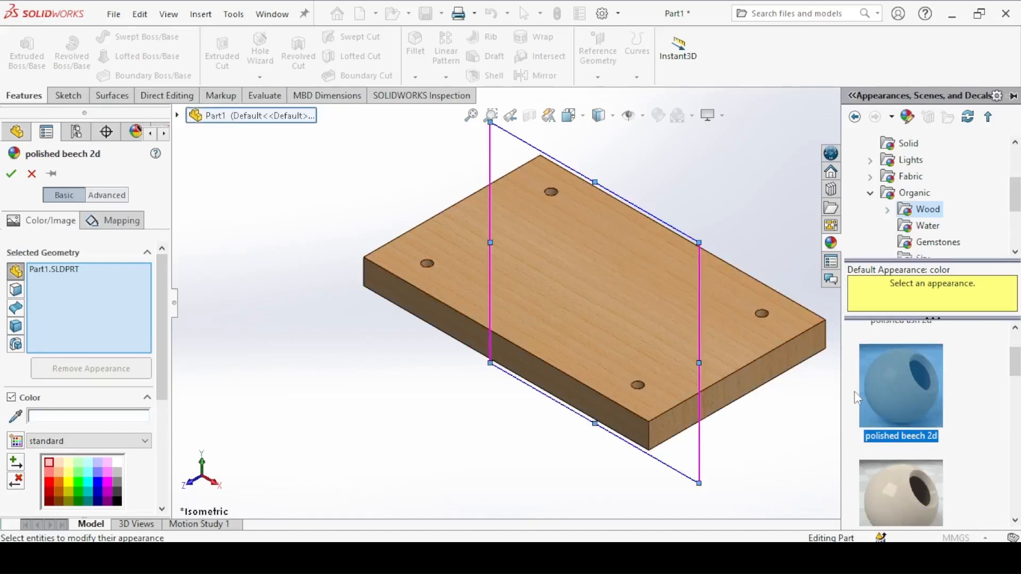
pyautogui.click(11, 174)
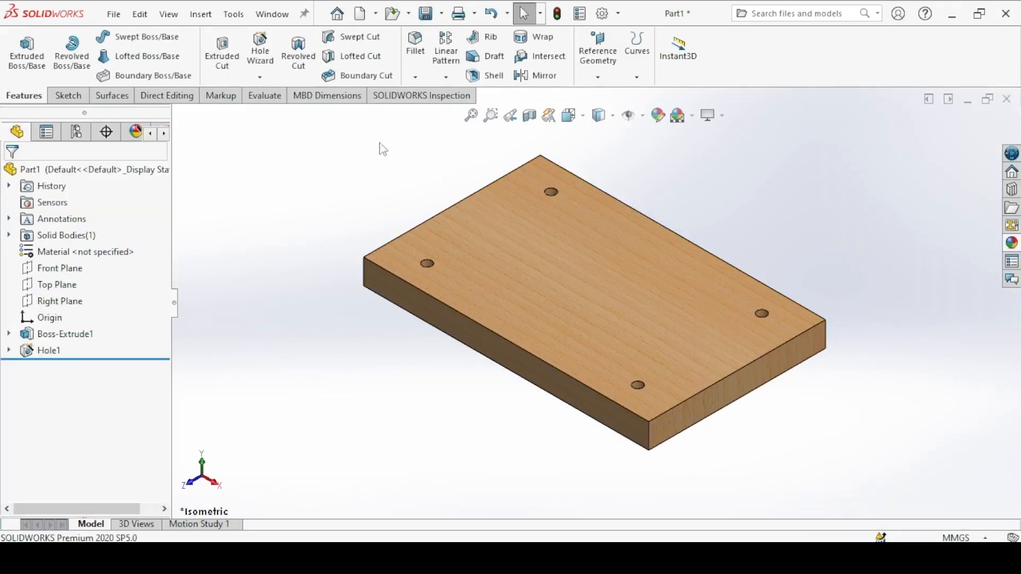
# Step: Save the part as "1. Top" in the Wooden Stool Assembly folder on the Desktop
pyautogui.click(425, 14)
pyautogui.scroll(5, 112, 94)
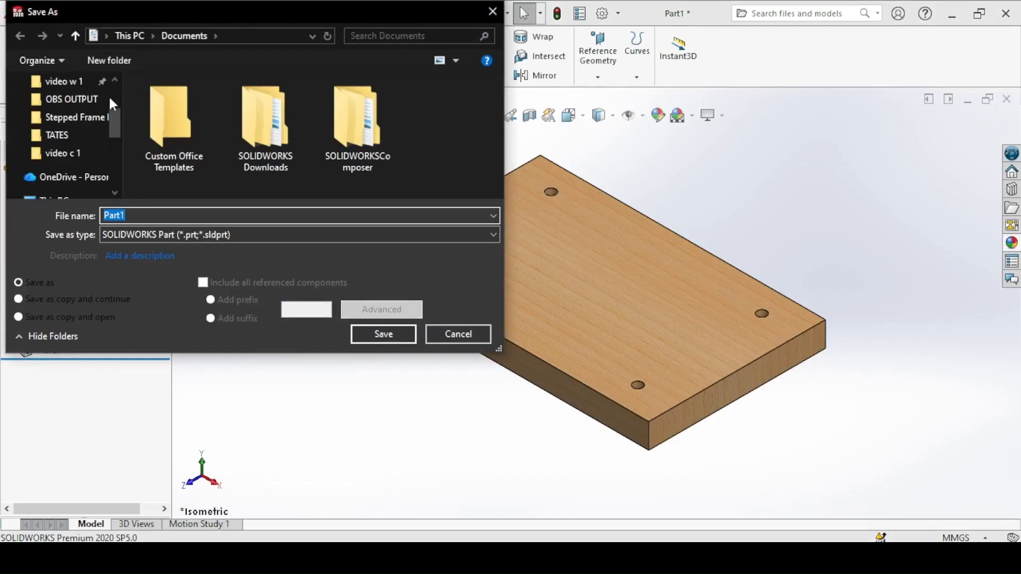
pyautogui.scroll(3, 113, 109)
pyautogui.click(60, 84)
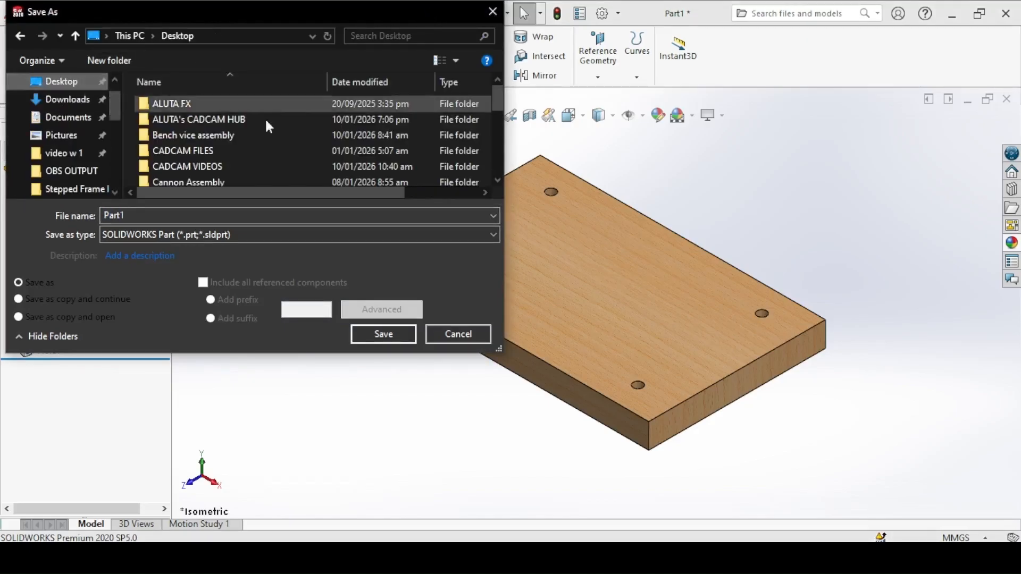
pyautogui.moveTo(498, 104); pyautogui.dragTo(499, 153)
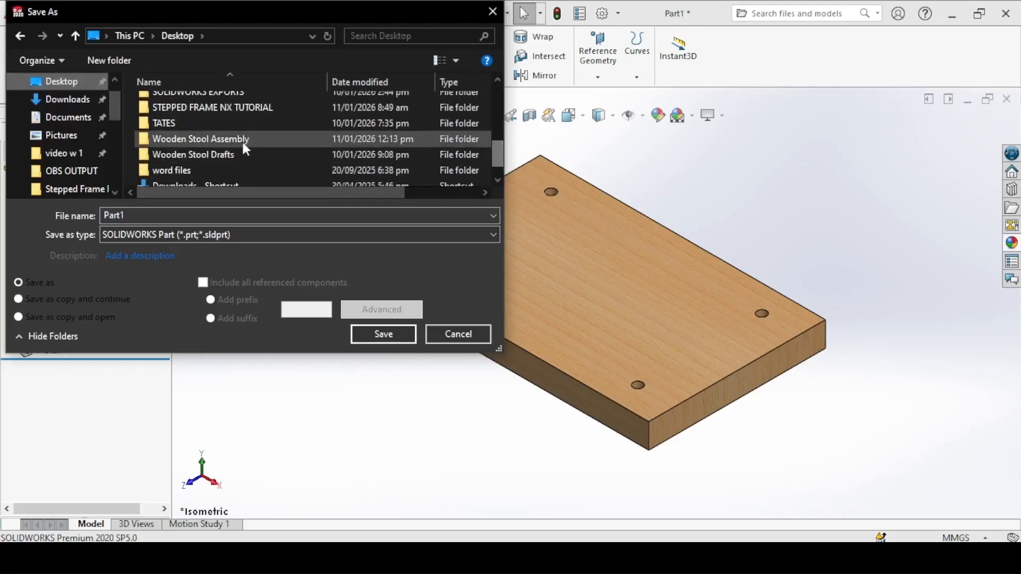
pyautogui.doubleClick(150, 138)
pyautogui.doubleClick(125, 215)
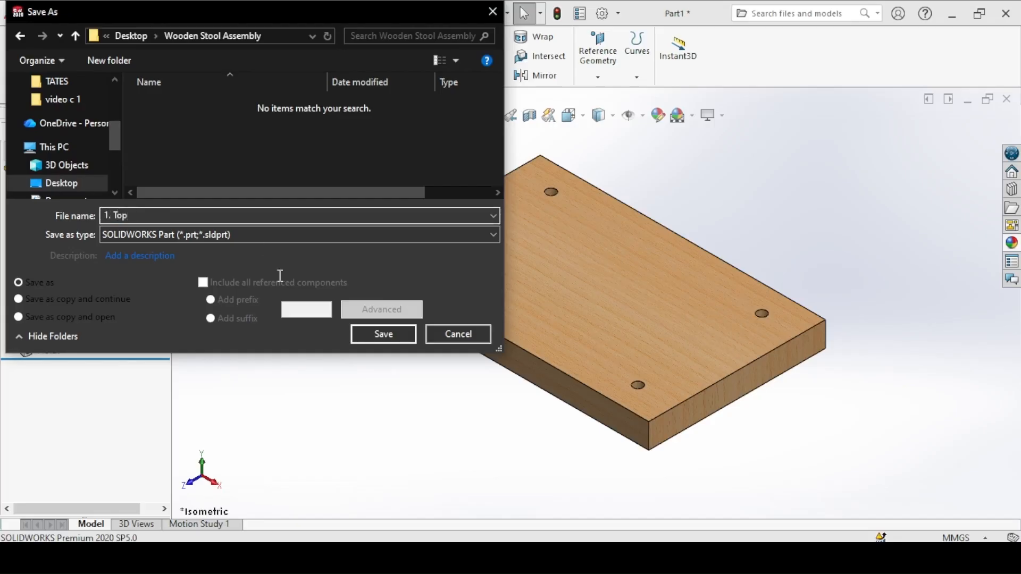
pyautogui.click(383, 334)
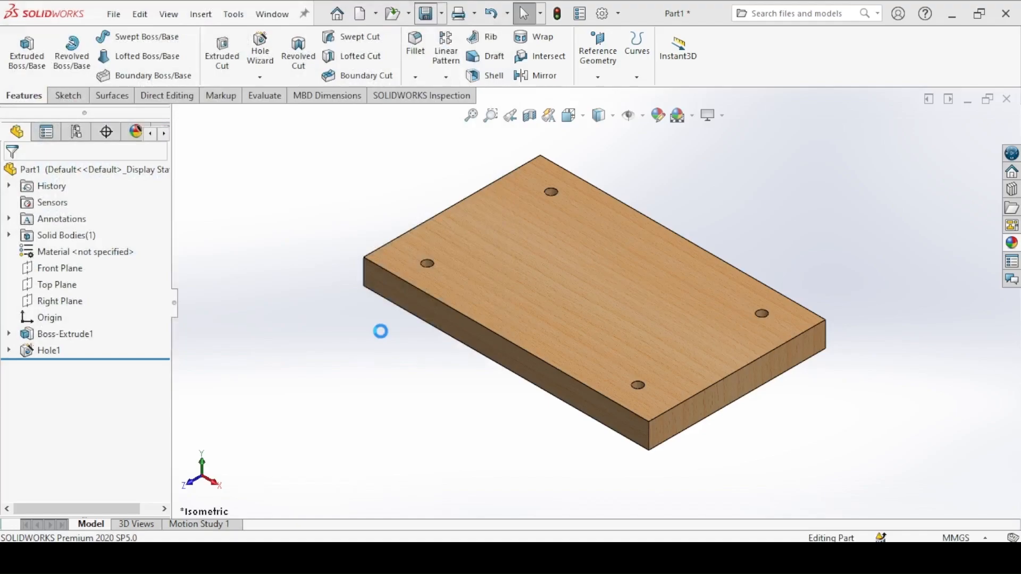
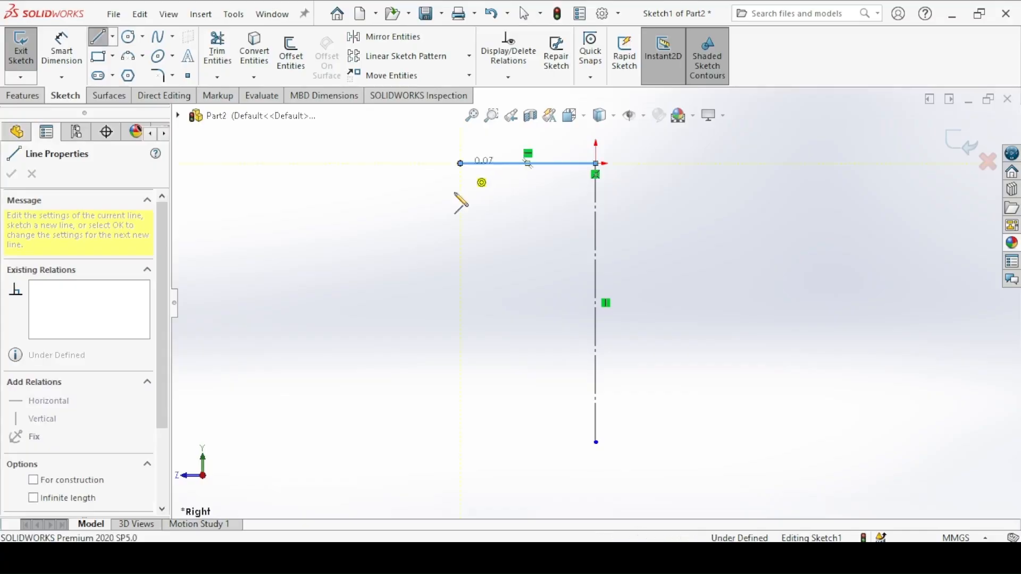
# Step: Sketch the half profile's slanted side, bottom edge and an arc of about 23.5 mm radius ending at the centerline's lower endpoint
pyautogui.click(382, 497)
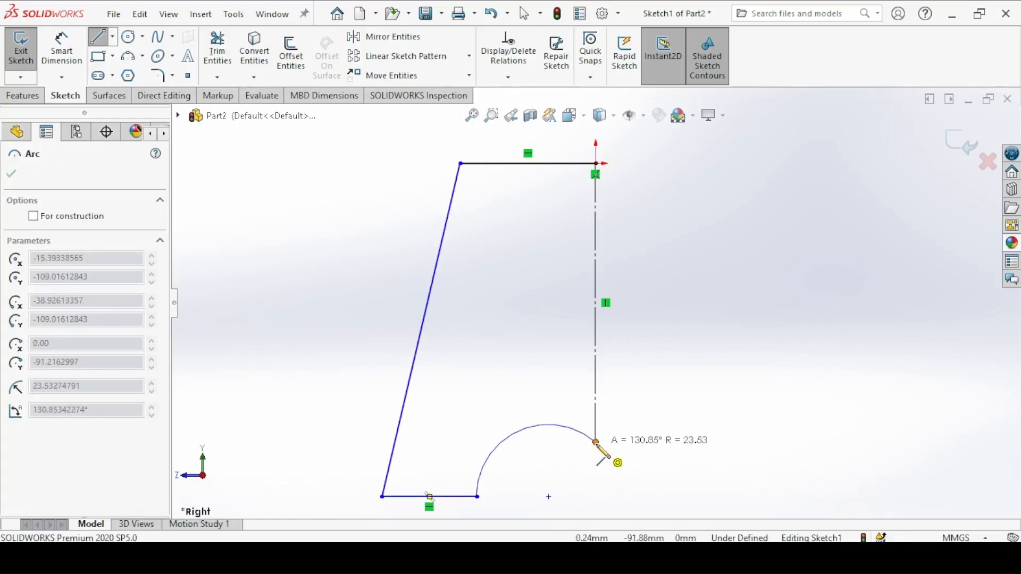
pyautogui.click(596, 443)
pyautogui.rightClick(296, 323)
pyautogui.click(301, 334)
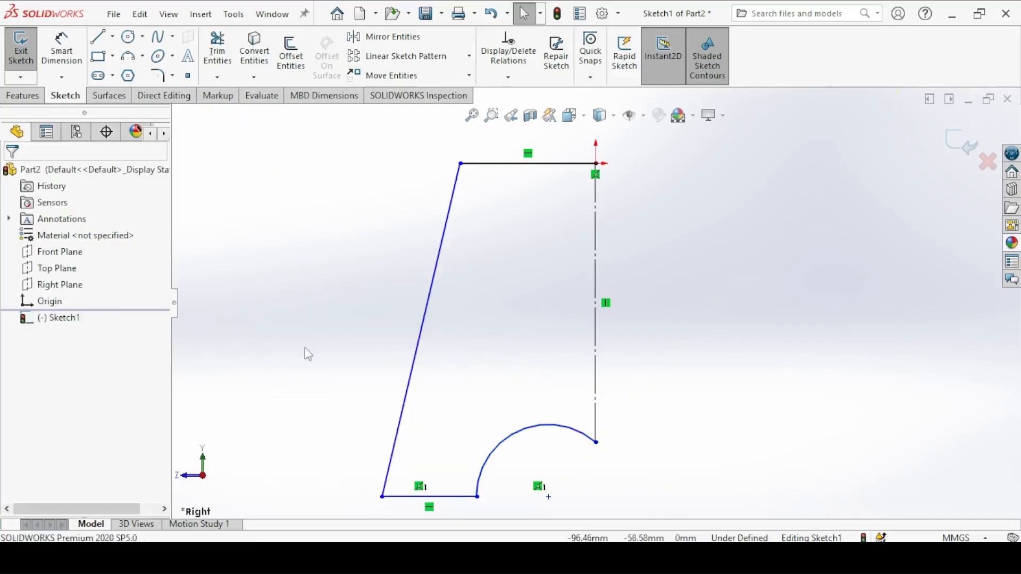
# Step: Check the arch centre in the leg drawing and make the arc's centre and its upper endpoint vertical to each other
pyautogui.moveTo(449, 394)
pyautogui.keyDown('ctrl'); pyautogui.mouseDown(button='middle')
pyautogui.moveTo(456, 406)
pyautogui.moveTo(442, 379)
pyautogui.mouseUp(button='middle'); pyautogui.keyUp('ctrl')
pyautogui.keyDown('shift'); pyautogui.moveTo(399, 342); pyautogui.dragTo(404, 365, button='middle'); pyautogui.keyUp('shift')
pyautogui.click(478, 557)
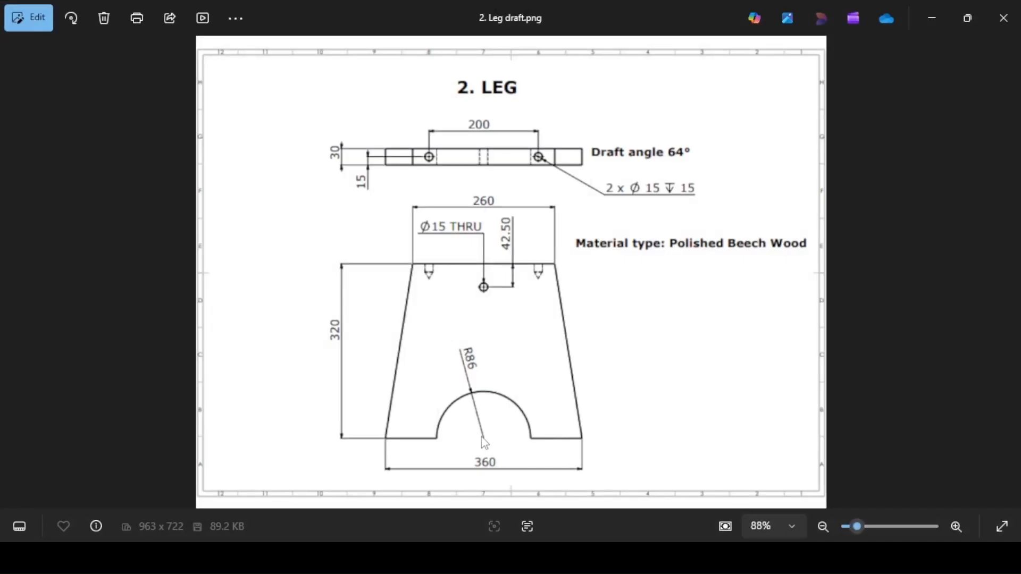
pyautogui.click(473, 557)
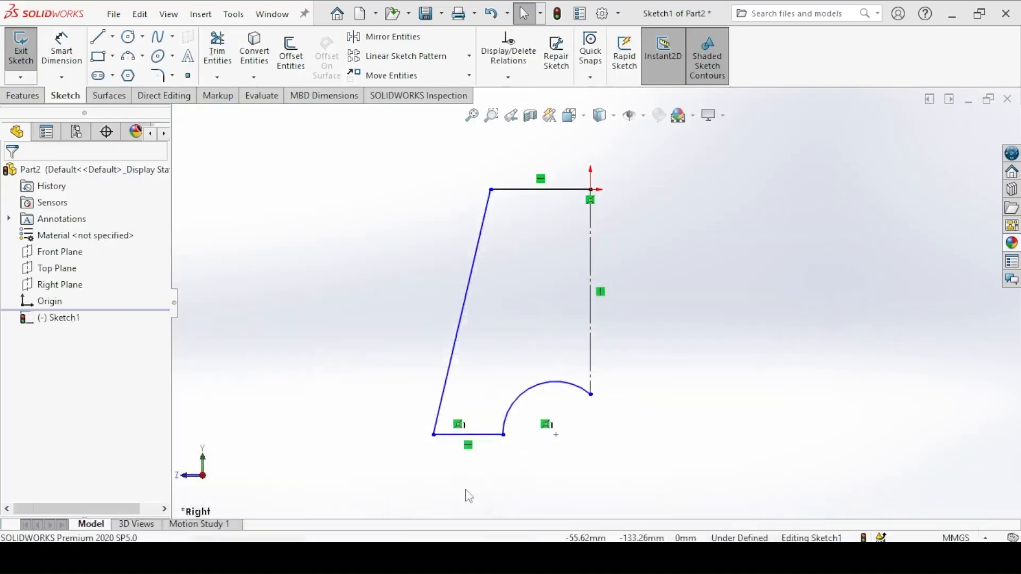
pyautogui.click(556, 435)
pyautogui.keyDown('ctrl'); pyautogui.click(591, 396); pyautogui.keyUp('ctrl')
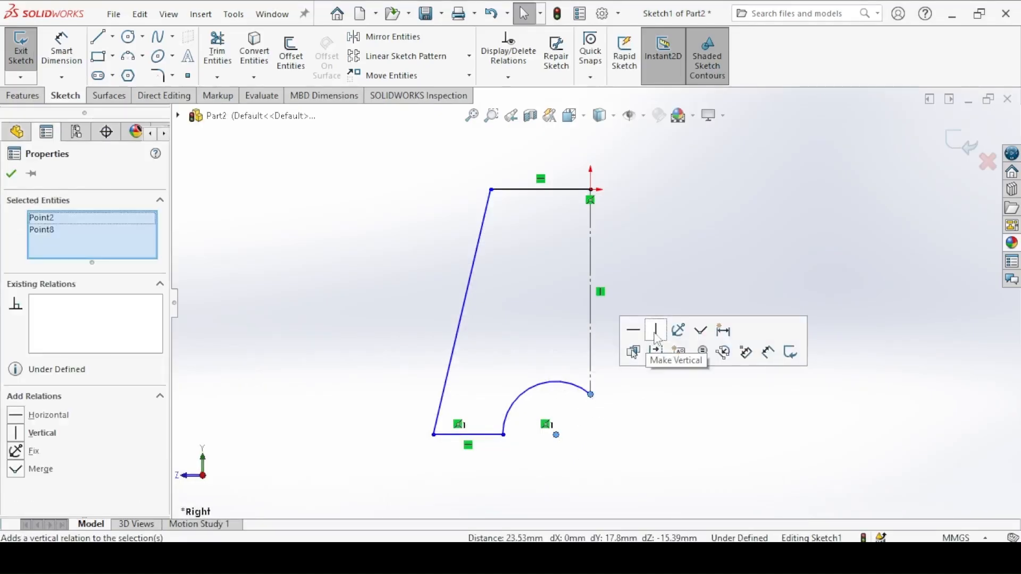
pyautogui.click(657, 336)
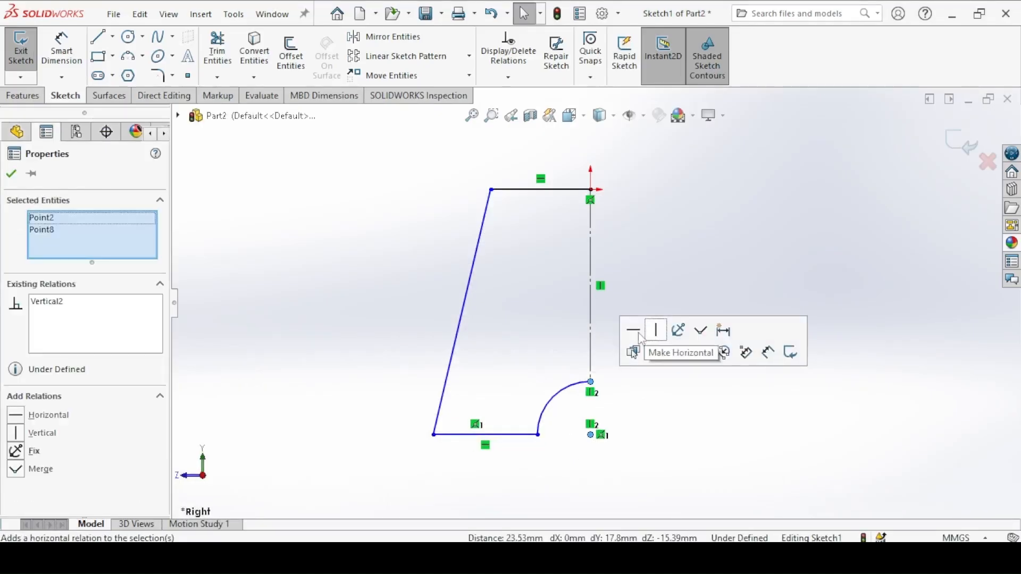
pyautogui.click(11, 173)
# Step: Check the leg drawing and dimension the full bottom width as 360 mm, doubled about the centerline from the lower outer corner
pyautogui.click(62, 51)
pyautogui.click(387, 558)
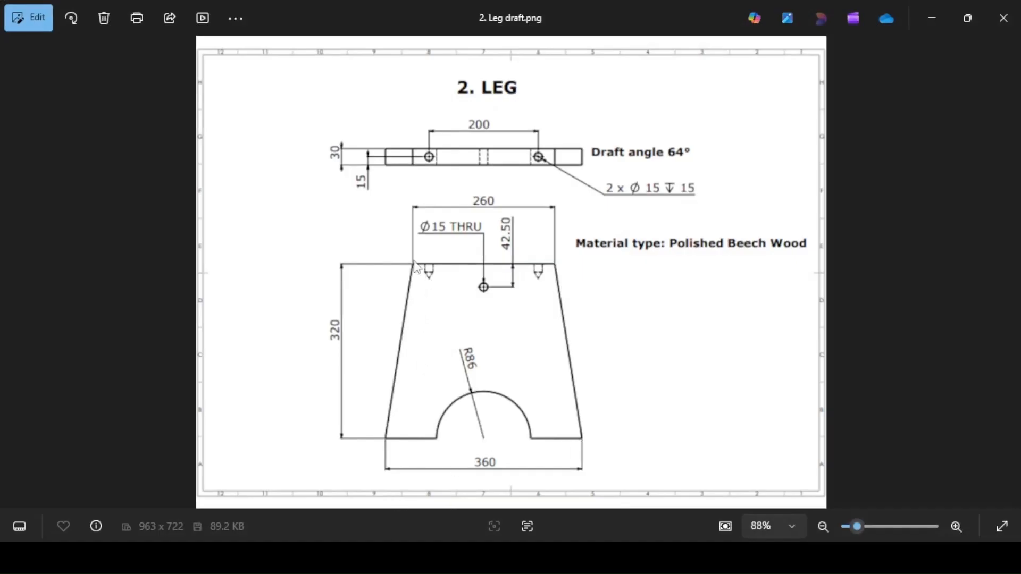
pyautogui.hotkey('alt', 'Tab')
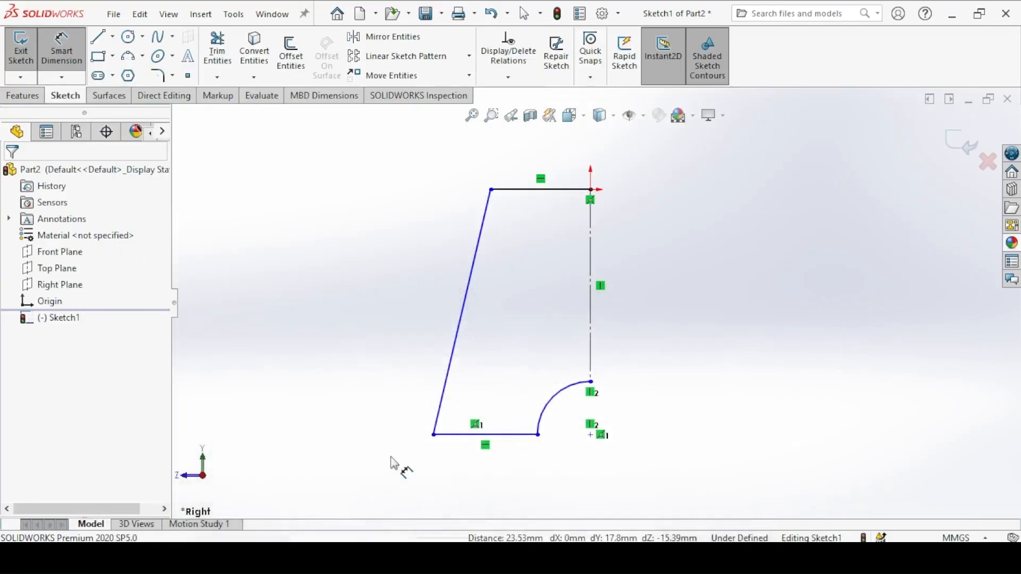
pyautogui.click(435, 436)
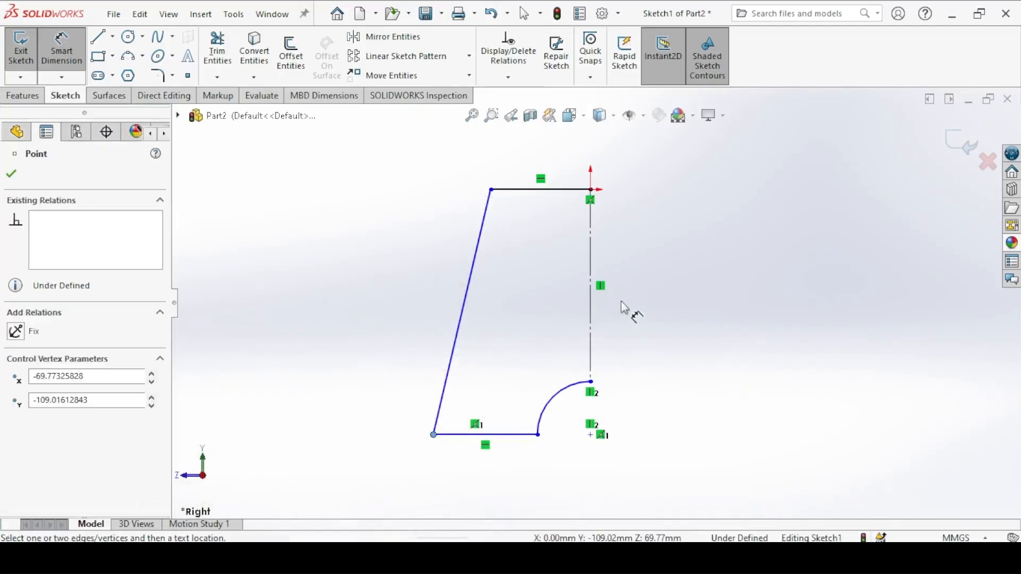
pyautogui.click(592, 259)
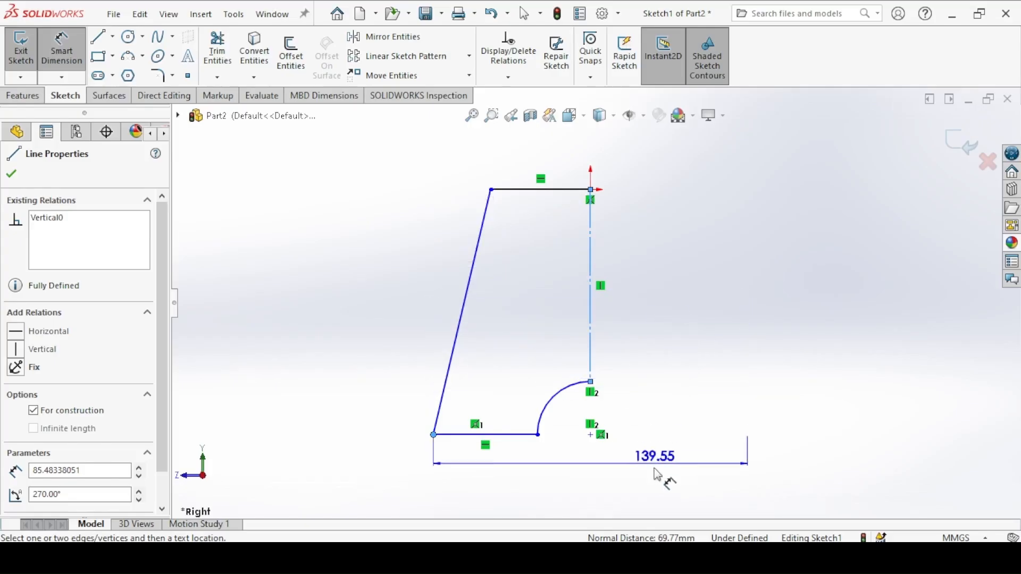
pyautogui.click(649, 486)
pyautogui.click(653, 492)
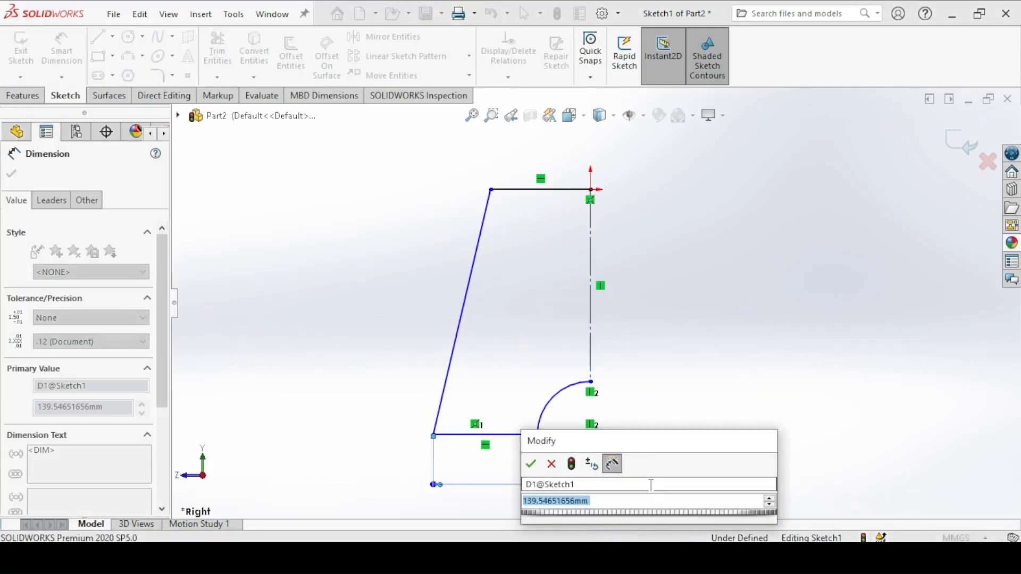
pyautogui.write('360')
pyautogui.click(512, 460)
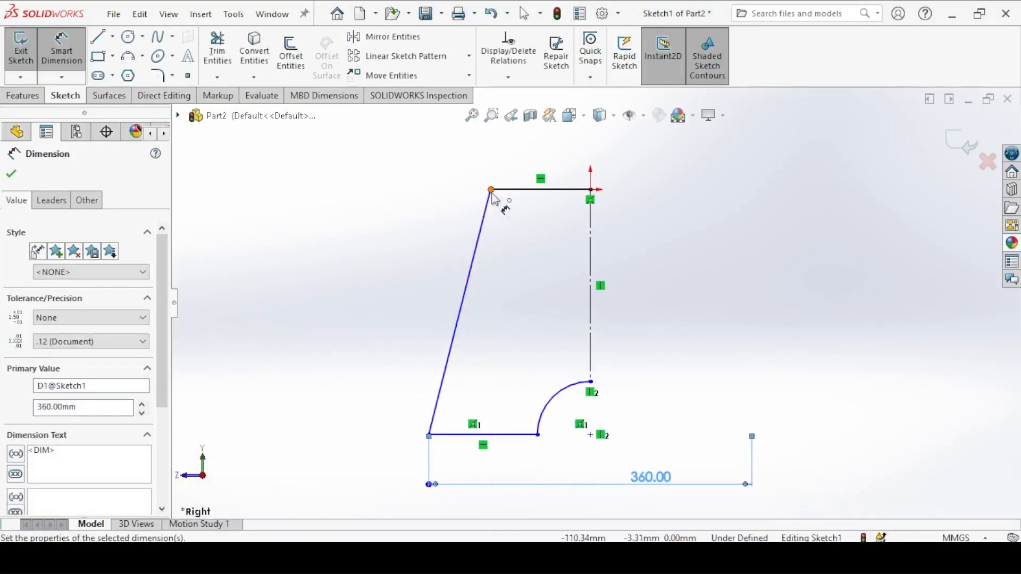
# Step: Check the leg drawing and dimension the full top width as 260 mm, doubled about the centerline from the upper outer corner
pyautogui.click(381, 557)
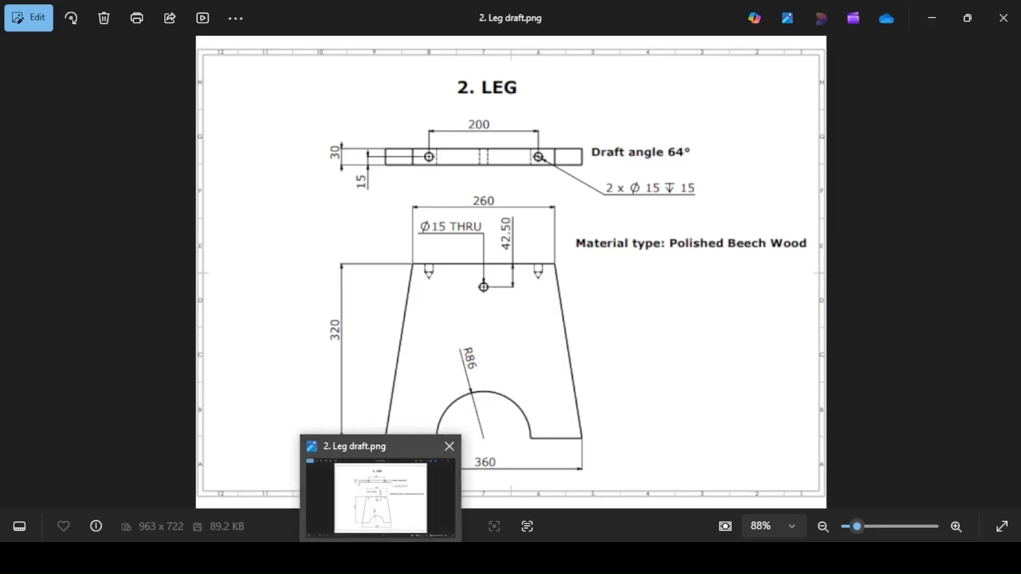
pyautogui.click(396, 458)
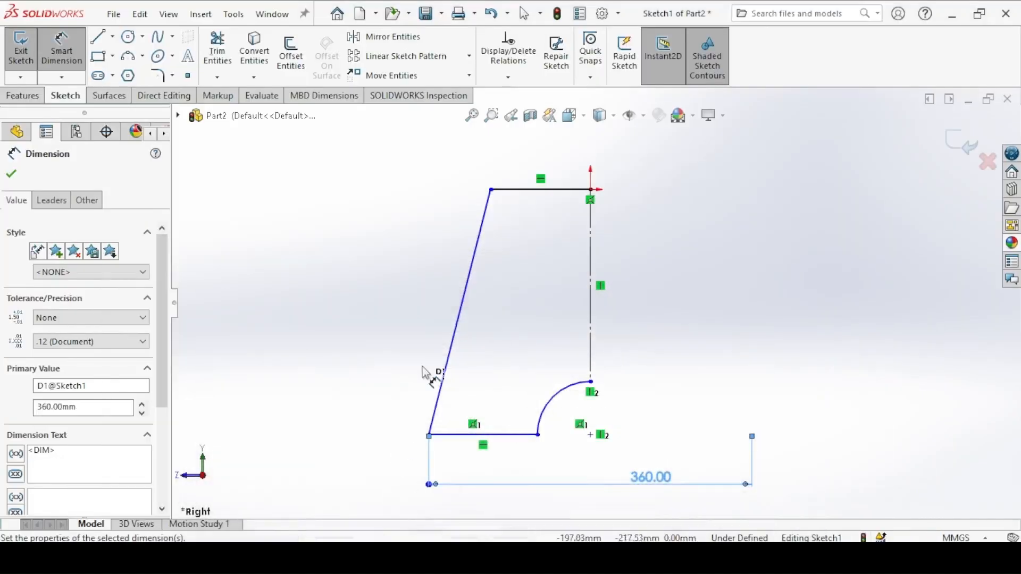
pyautogui.click(491, 190)
pyautogui.click(591, 226)
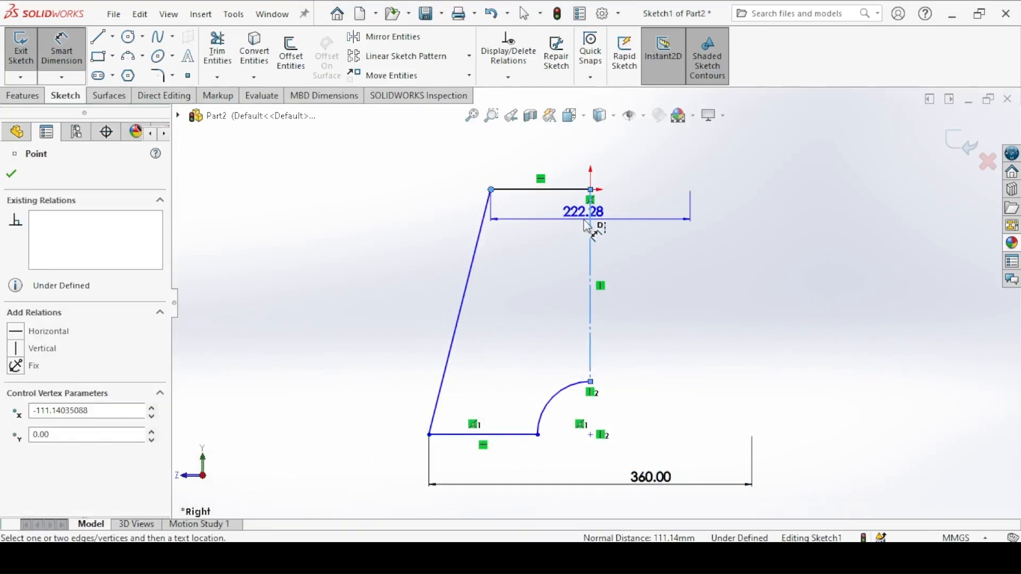
pyautogui.click(639, 153)
pyautogui.write('260')
pyautogui.press('Return')
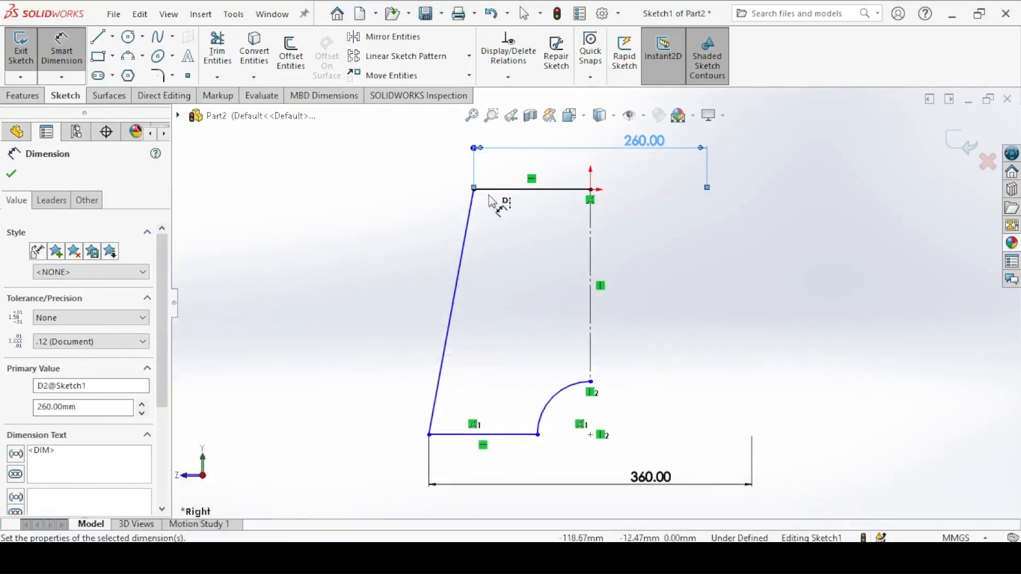
# Step: Dimension the height between the profile's top and bottom lines as 320 mm
pyautogui.click(493, 191)
pyautogui.click(509, 435)
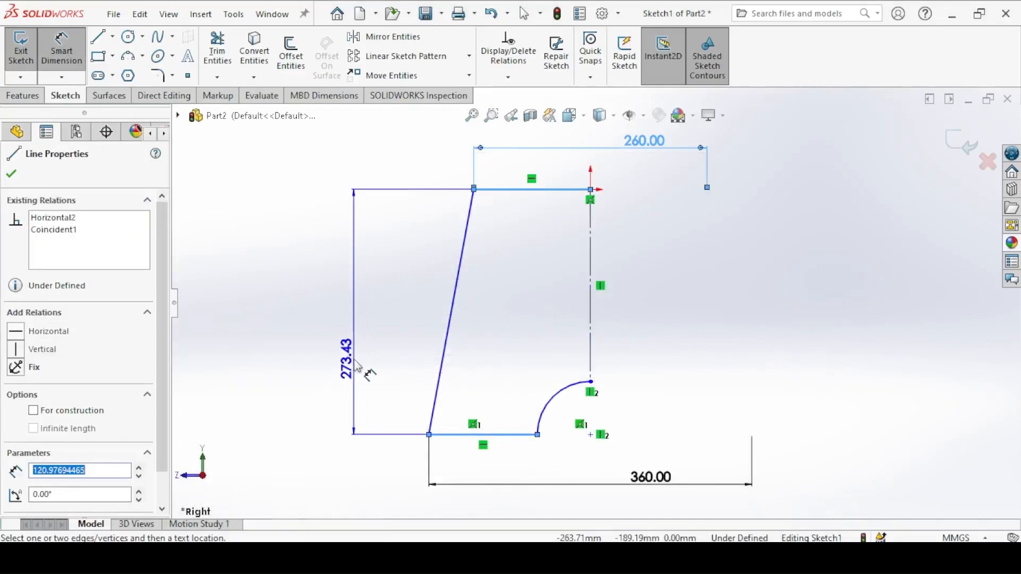
pyautogui.click(357, 366)
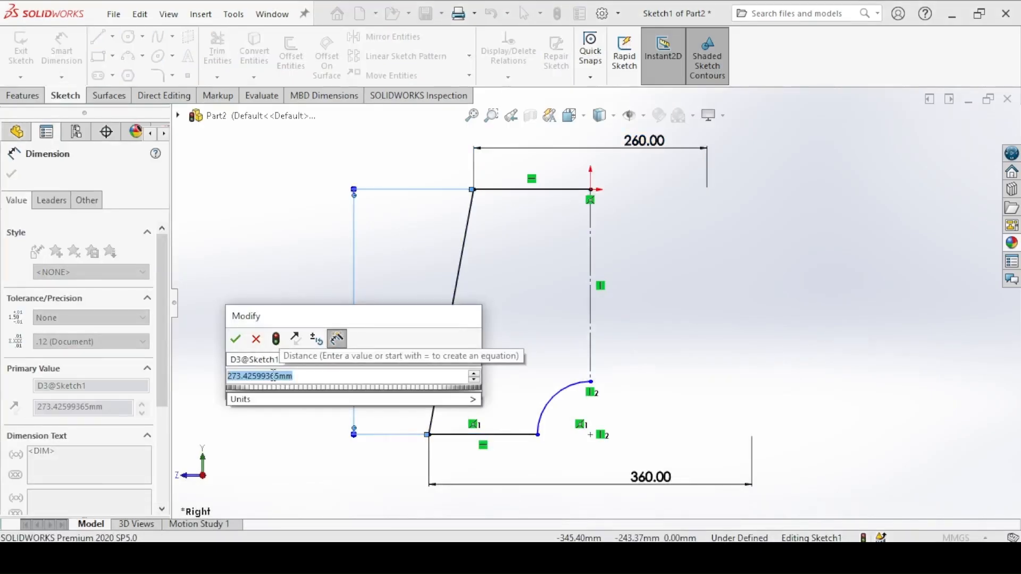
pyautogui.write('320')
pyautogui.press('Return')
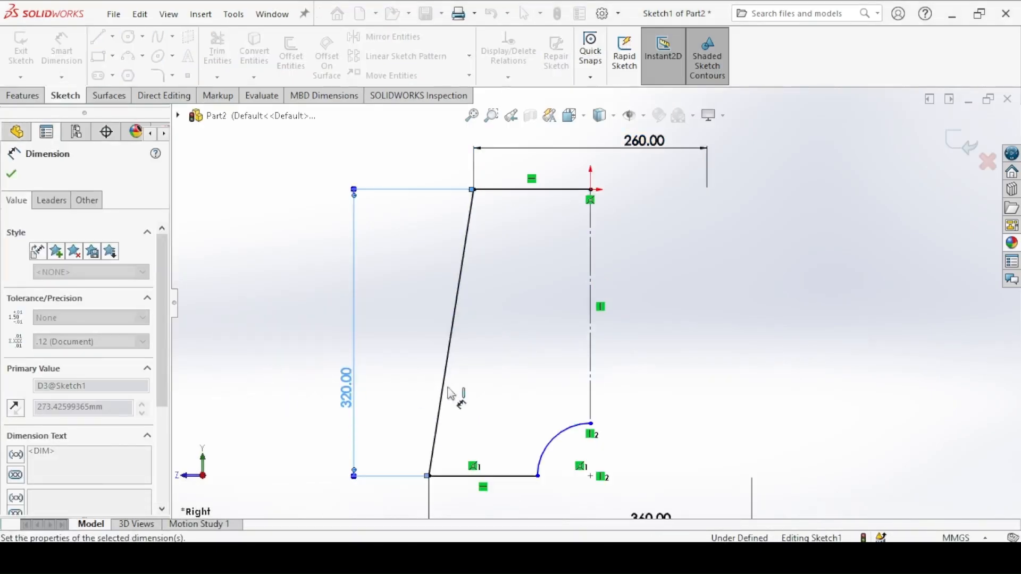
# Step: Set the radius of the bottom arc to 86 mm and finish dimensioning
pyautogui.click(566, 426)
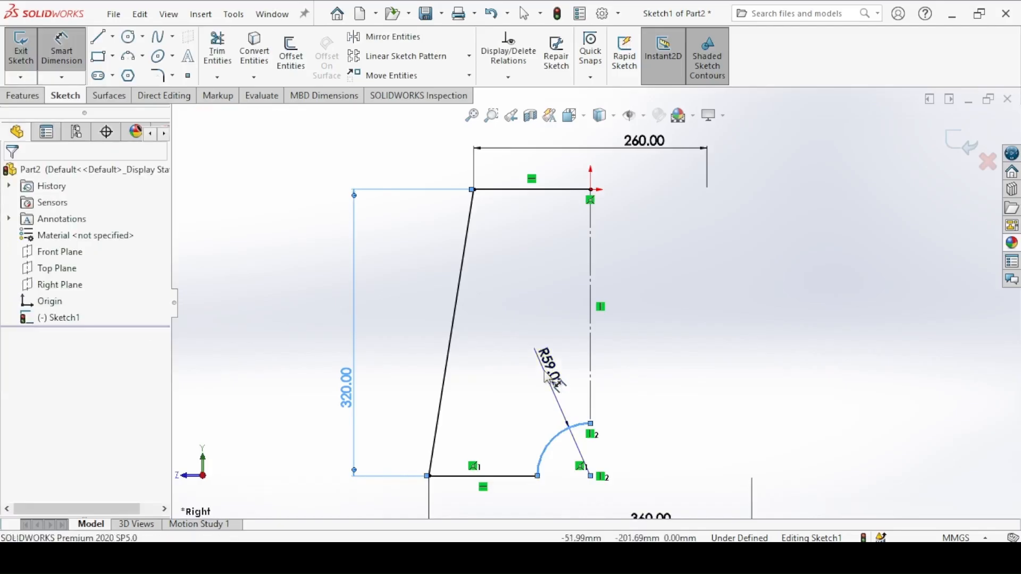
pyautogui.click(547, 377)
pyautogui.write('86')
pyautogui.press('Return')
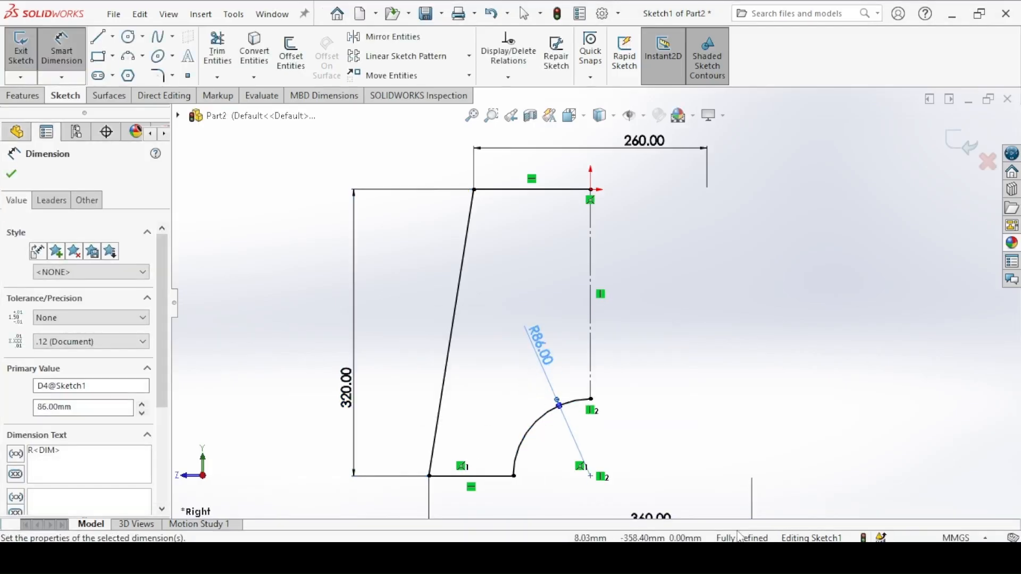
pyautogui.click(11, 170)
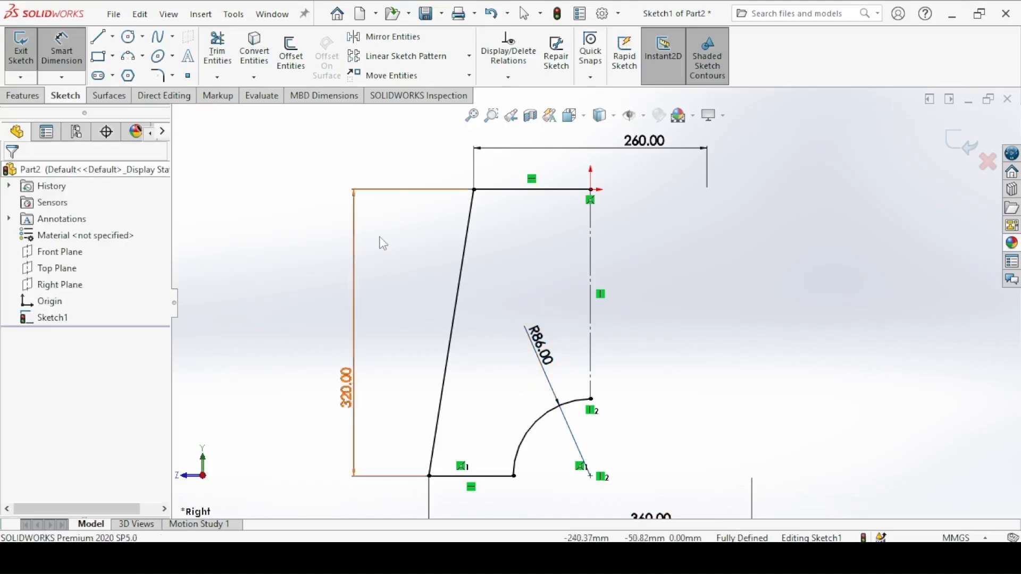
# Step: Mirror the top line, slanted side, bottom line and arc about the vertical centerline to complete the leg profile
pyautogui.click(384, 36)
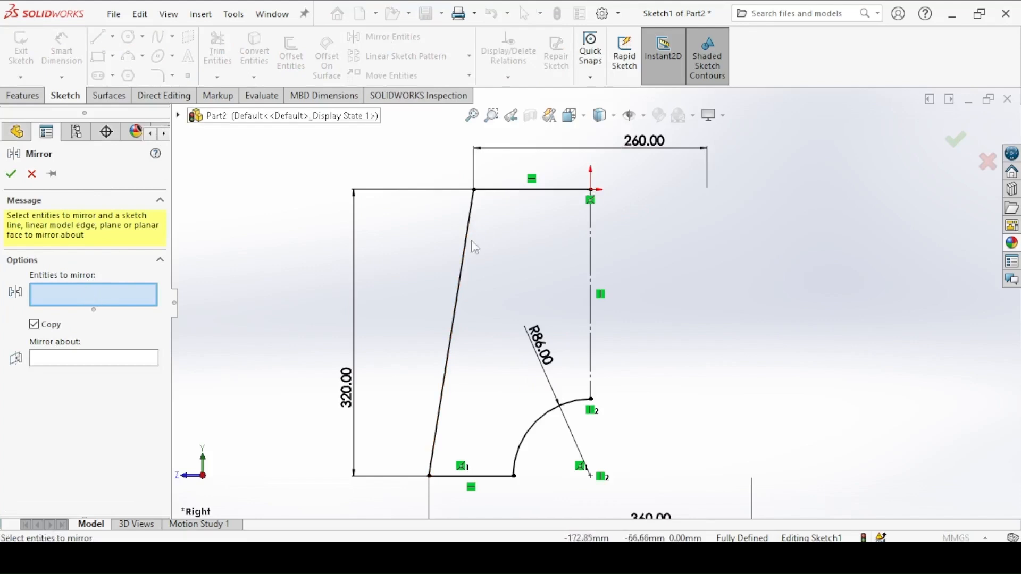
pyautogui.click(563, 191)
pyautogui.click(470, 223)
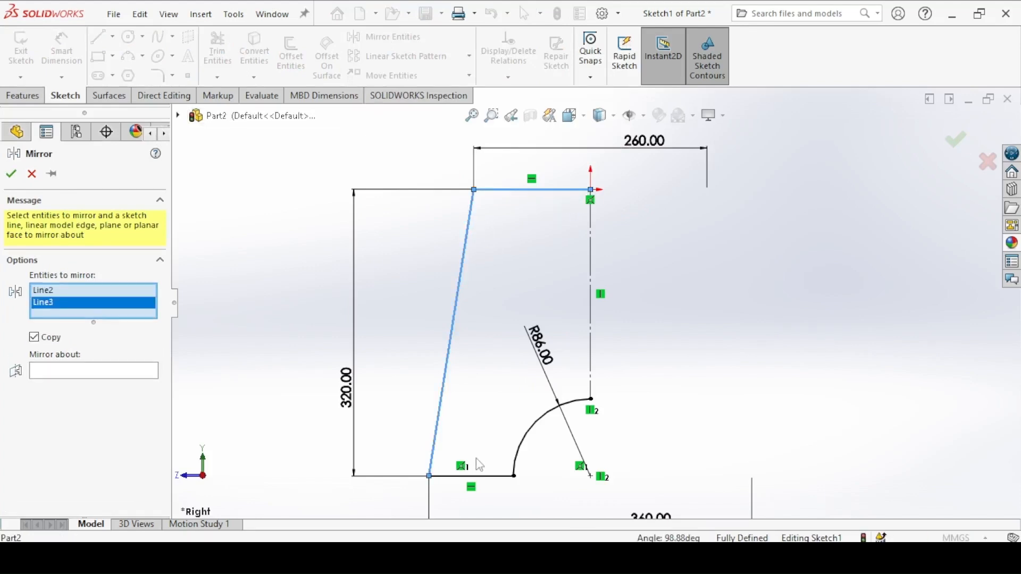
pyautogui.click(479, 477)
pyautogui.click(523, 441)
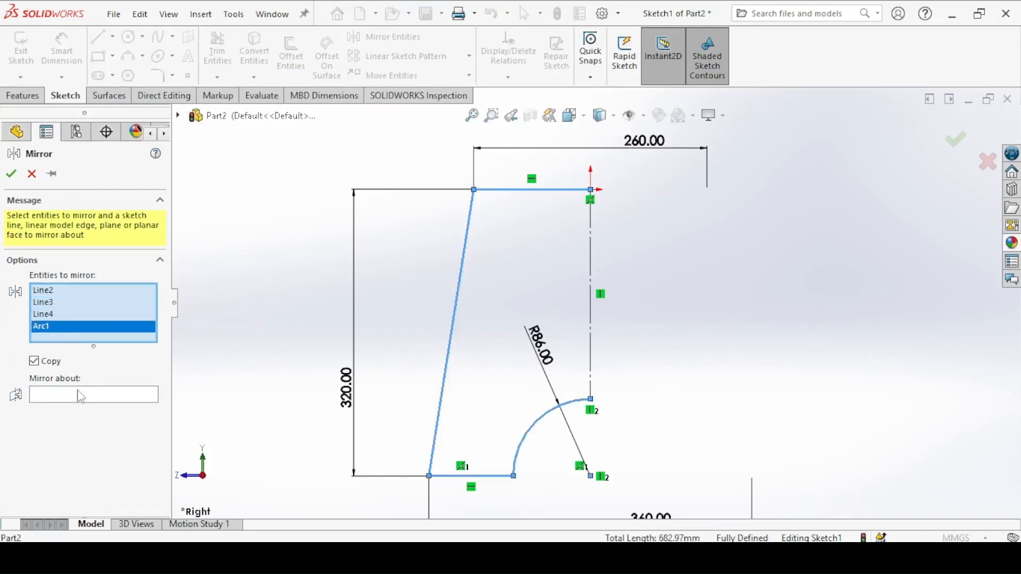
pyautogui.click(53, 397)
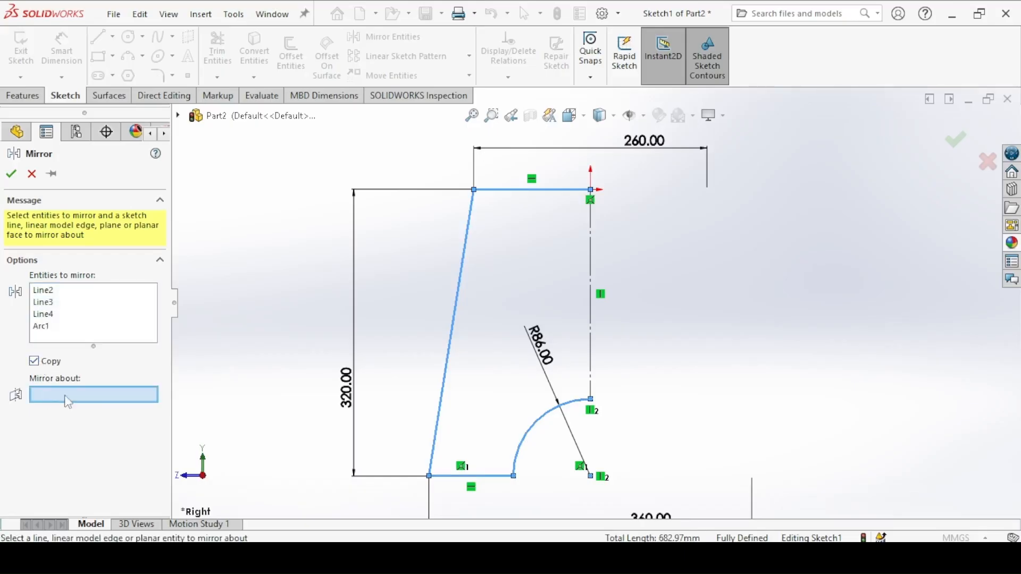
pyautogui.click(593, 239)
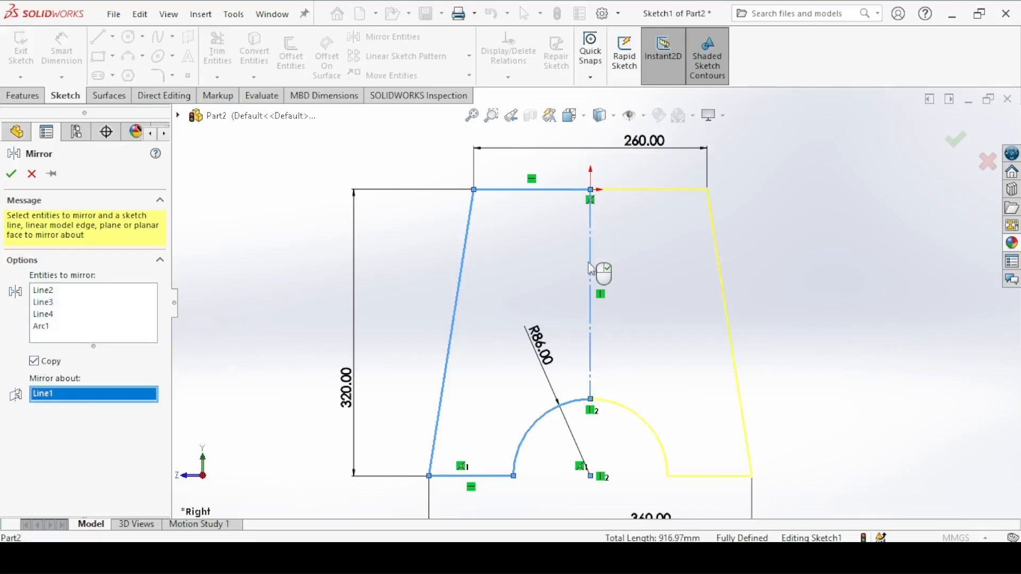
pyautogui.click(11, 175)
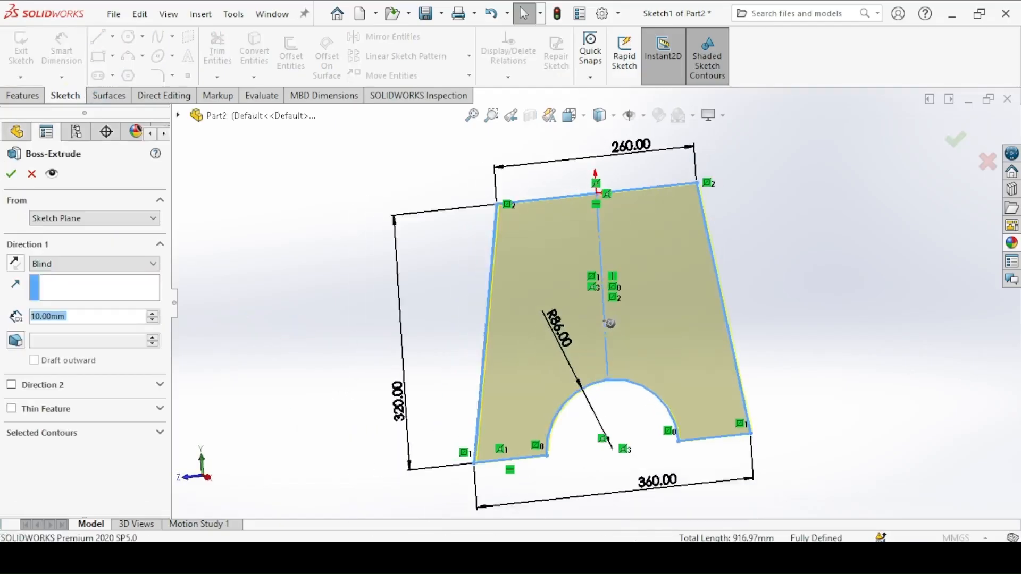
# Step: Check the thickness in the leg drawing and extrude the leg profile 30 mm as a blind boss
pyautogui.click(379, 557)
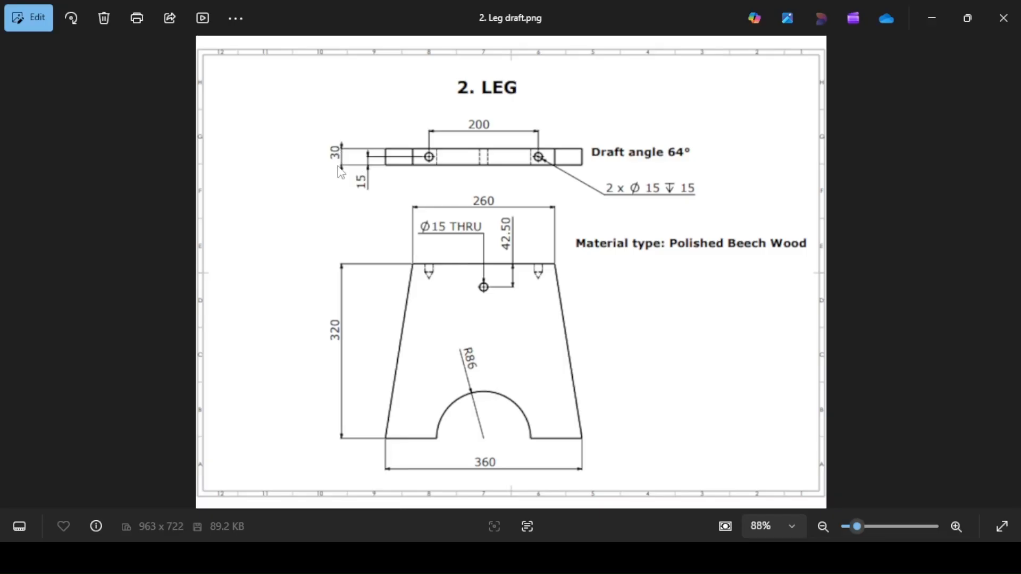
pyautogui.click(247, 557)
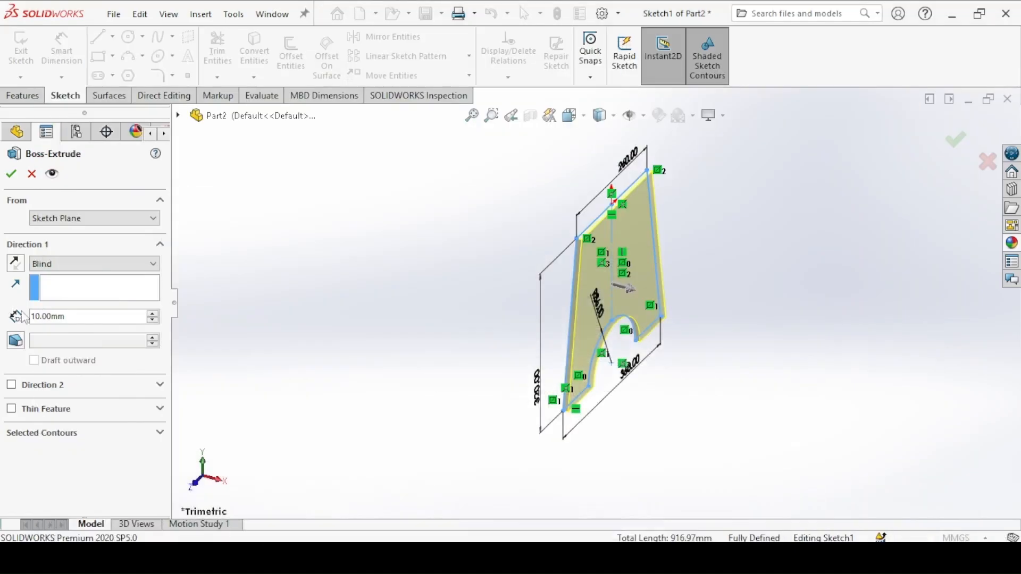
pyautogui.write('30')
pyautogui.press('Return')
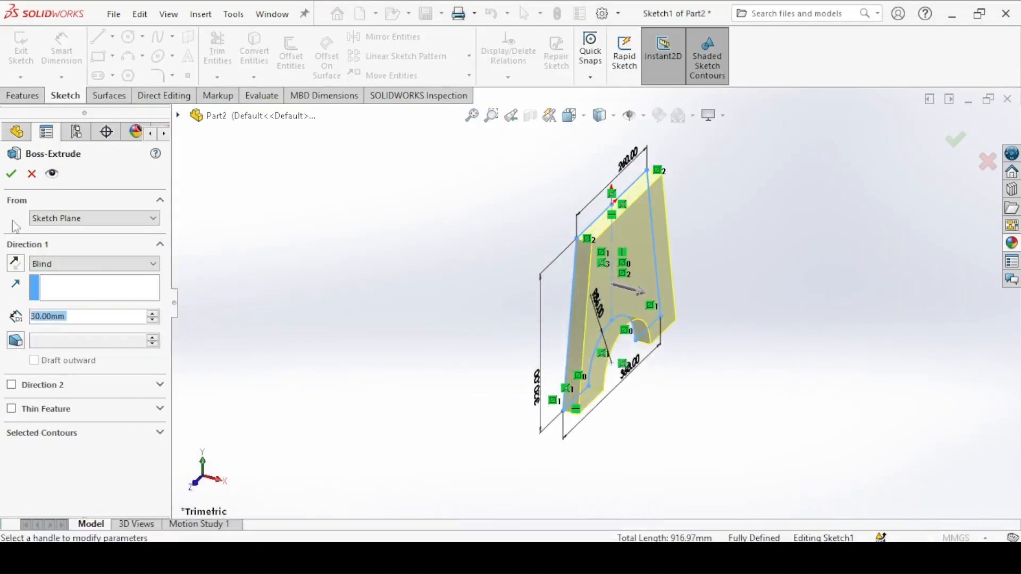
pyautogui.click(10, 174)
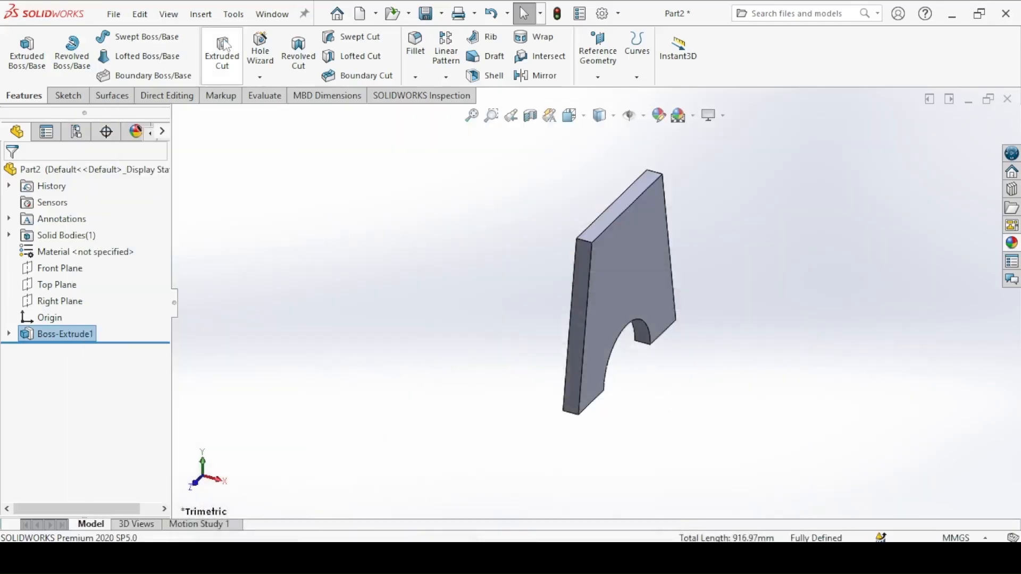
# Step: Start an extruded cut on the leg's broad face and sketch a circle about 52 mm in diameter below the top edge's middle
pyautogui.click(222, 51)
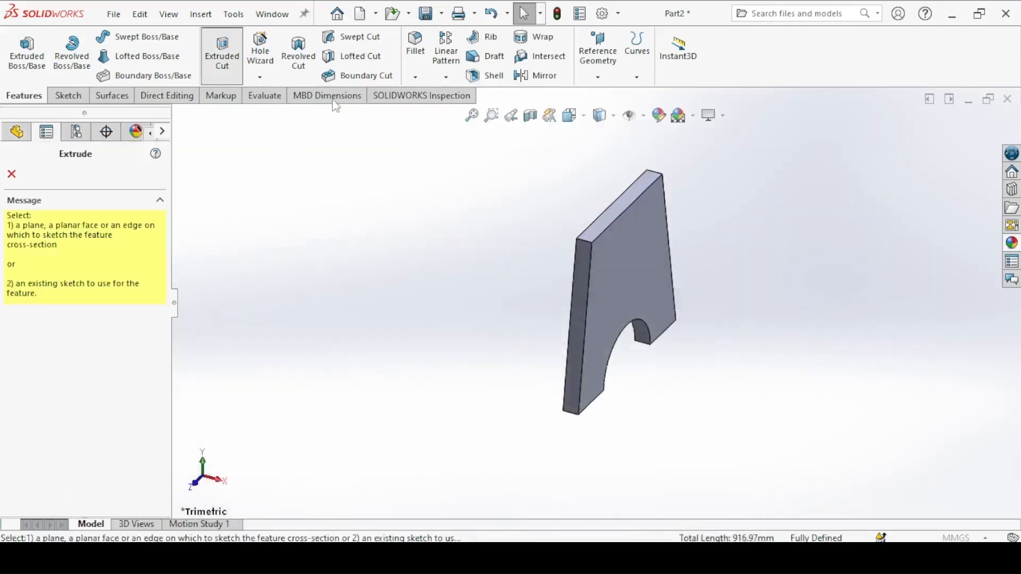
pyautogui.click(633, 244)
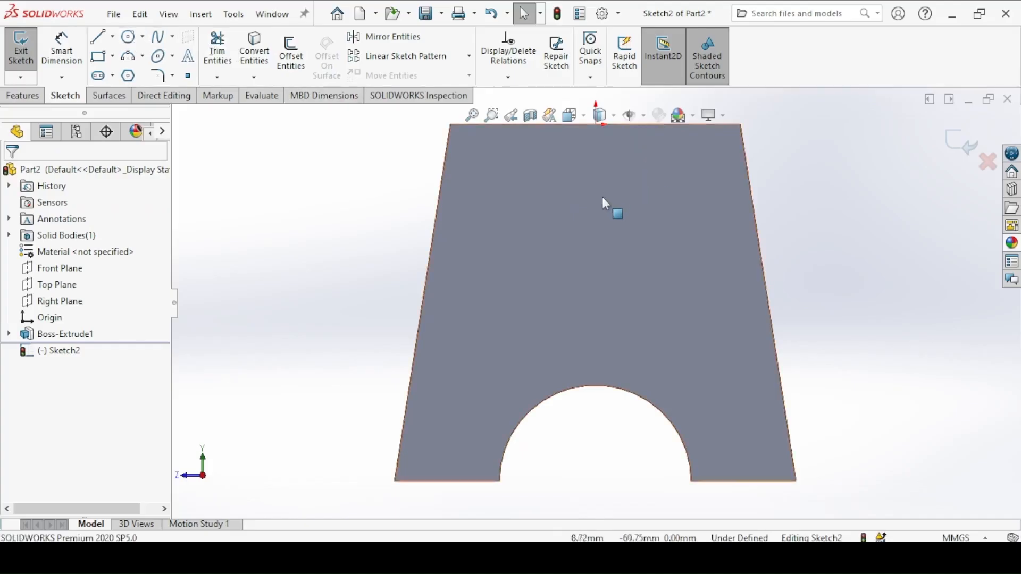
pyautogui.click(590, 183)
pyautogui.click(127, 36)
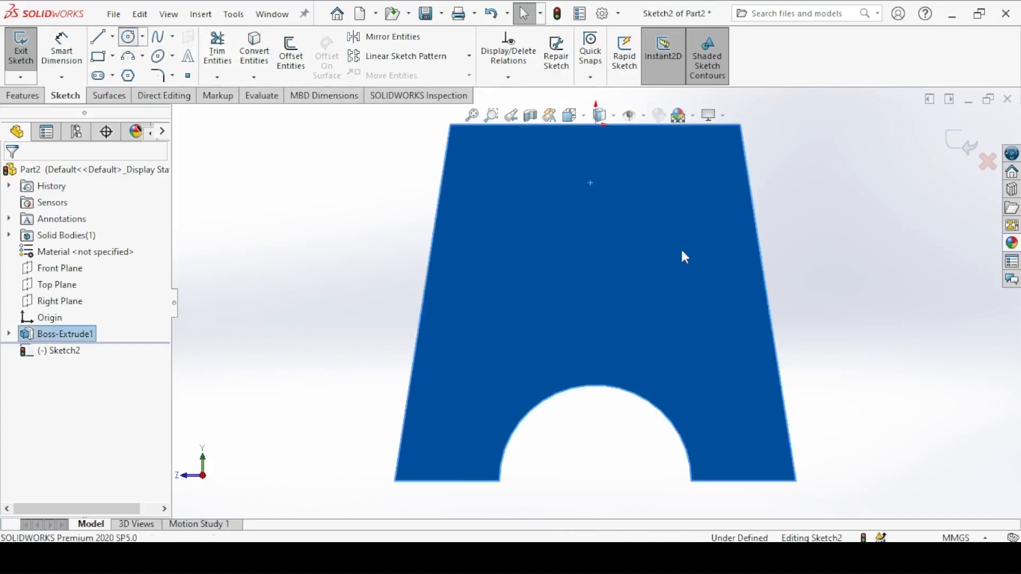
pyautogui.click(596, 204)
pyautogui.click(606, 178)
# Step: Set the circle's diameter to 15 mm
pyautogui.click(62, 49)
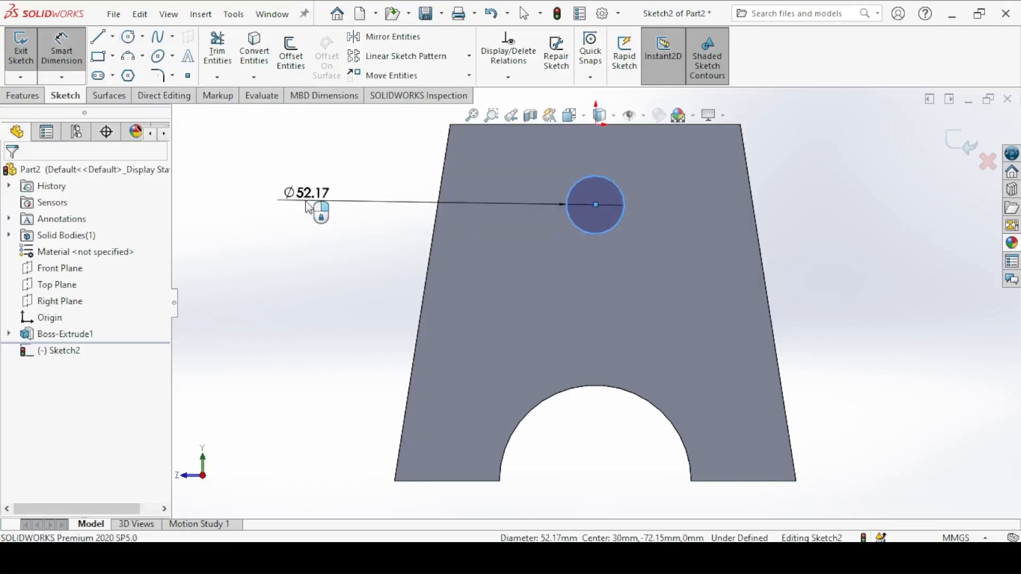
pyautogui.click(314, 211)
pyautogui.press('Return')
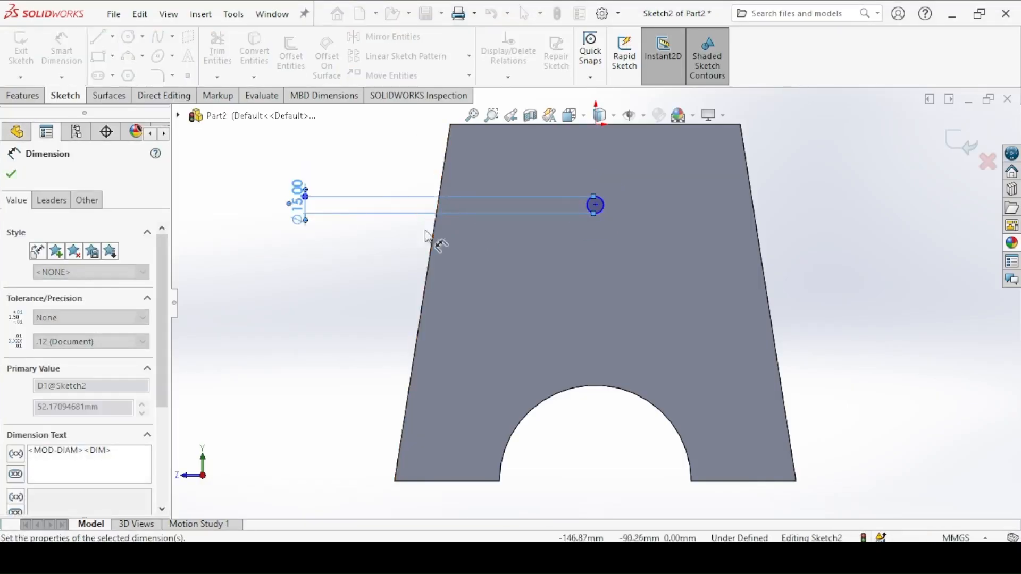
# Step: Check the hole's position in the leg drawing and dimension the circle's centre 42.5 mm below the leg's top edge
pyautogui.hotkey('alt', 'Tab')
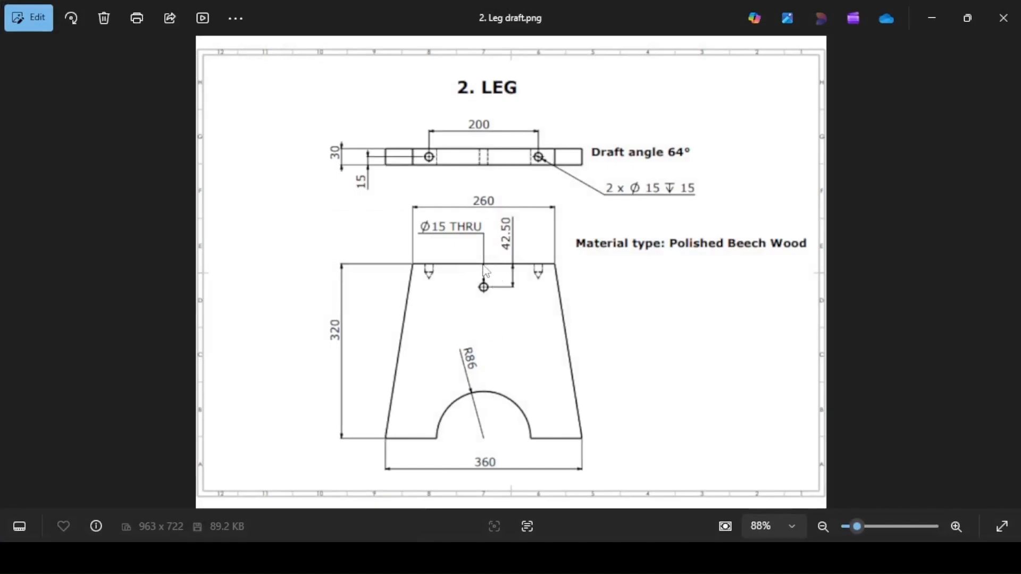
pyautogui.hotkey('alt', 'Tab')
pyautogui.click(595, 205)
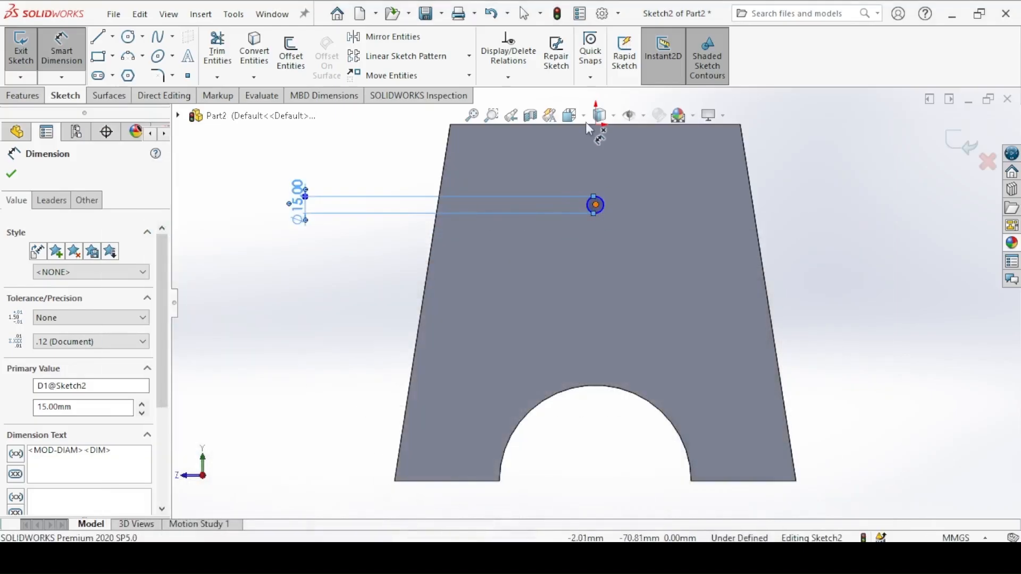
pyautogui.press('z')
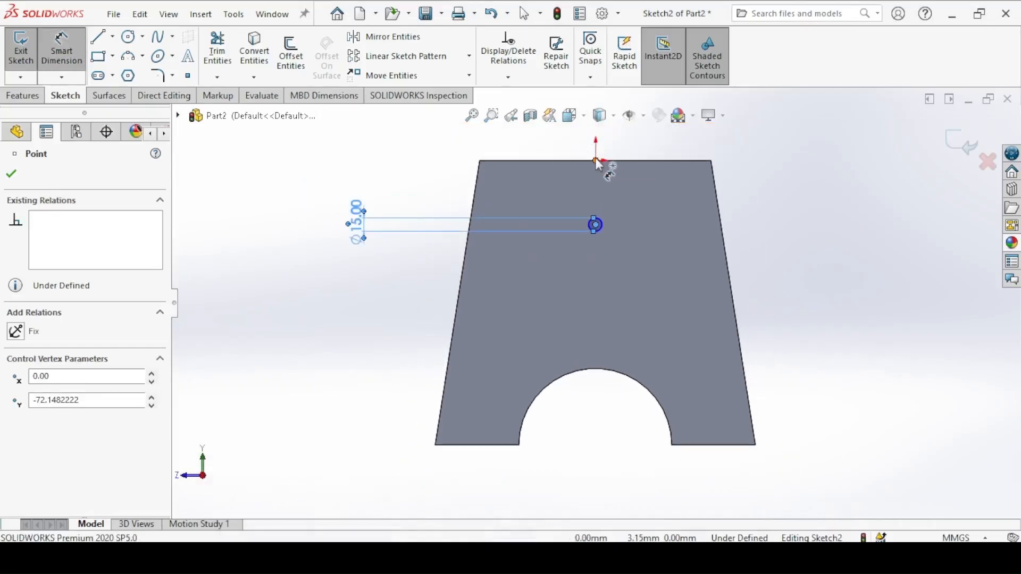
pyautogui.click(592, 166)
pyautogui.click(819, 201)
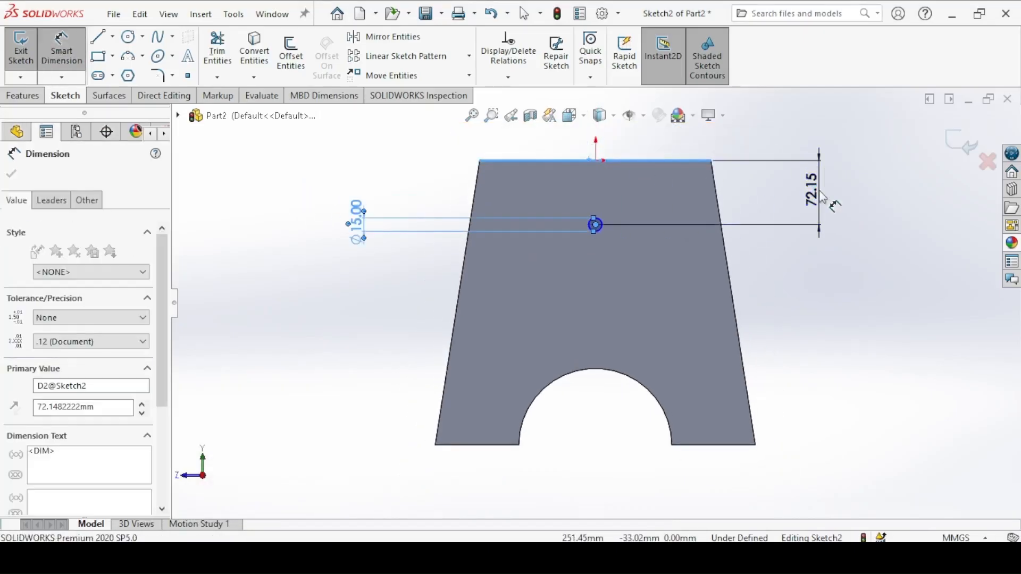
pyautogui.write('42.5')
pyautogui.press('Return')
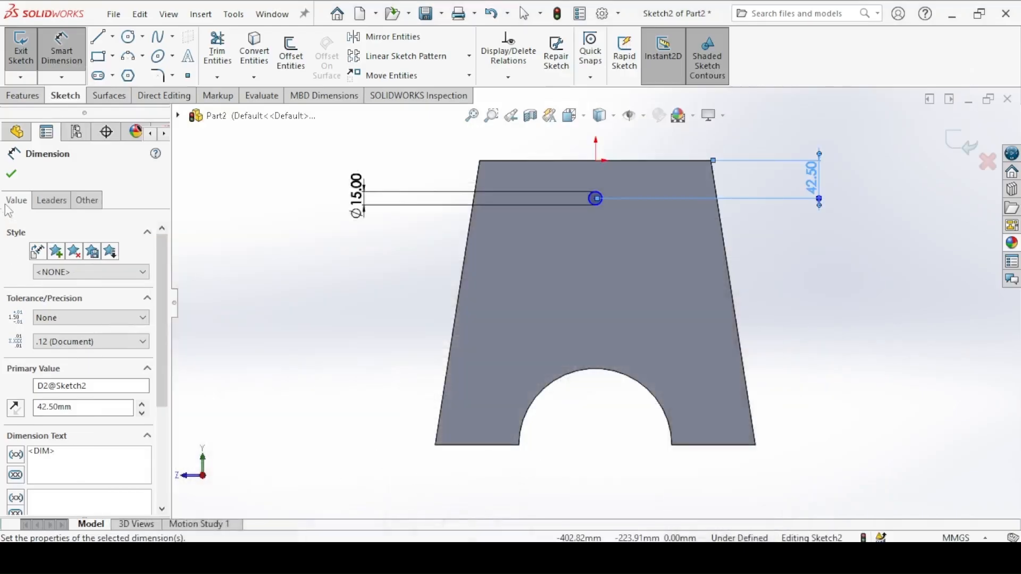
pyautogui.click(11, 176)
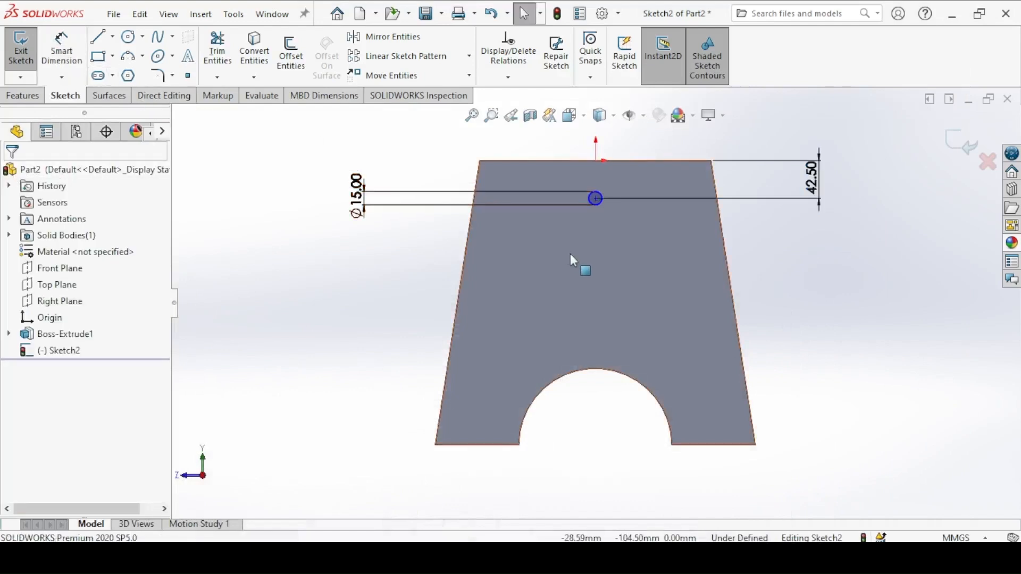
# Step: Add a vertical relation between the circle's centre and the origin
pyautogui.click(596, 199)
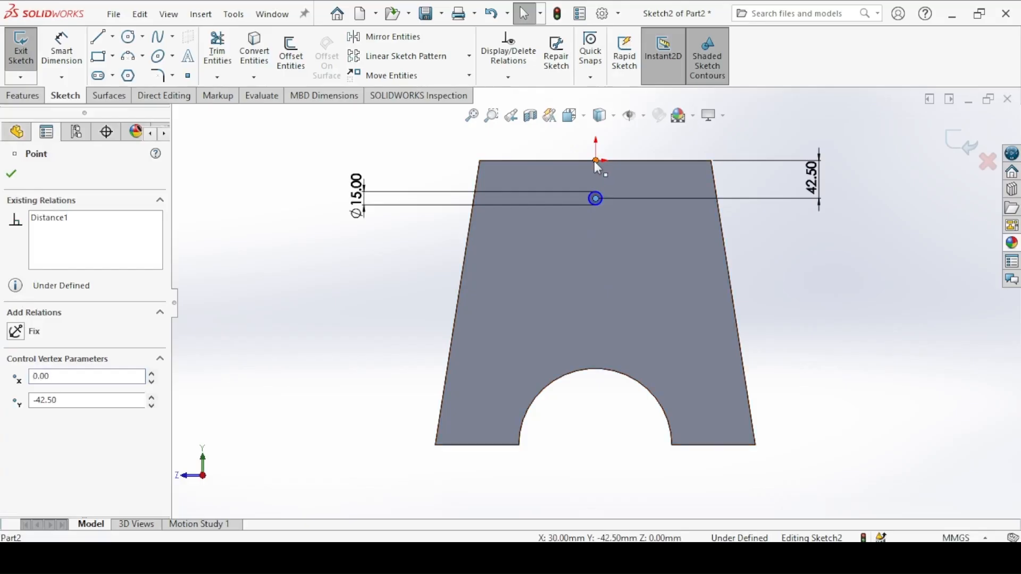
pyautogui.keyDown('ctrl'); pyautogui.click(596, 161); pyautogui.keyUp('ctrl')
pyautogui.click(659, 97)
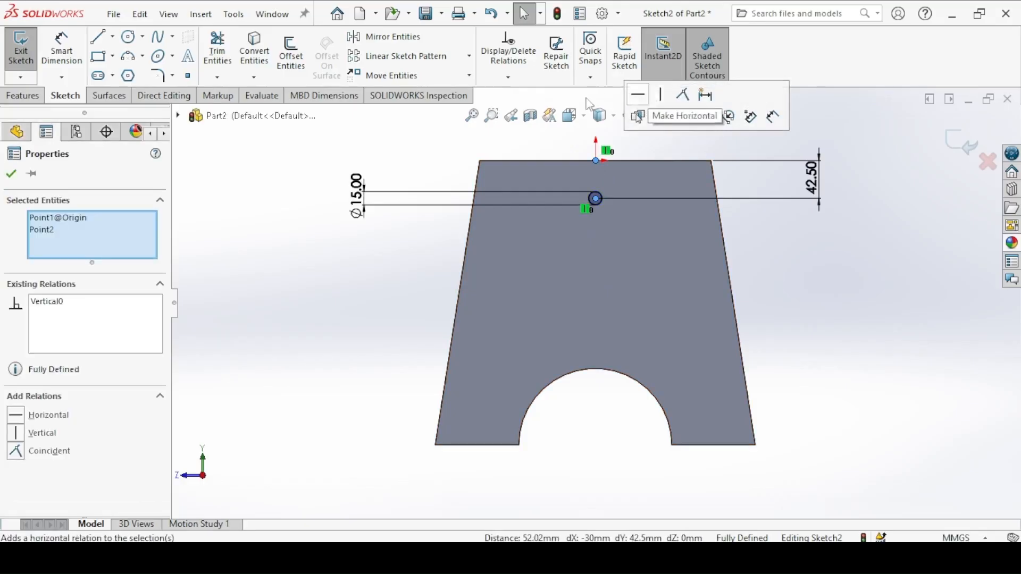
pyautogui.click(11, 175)
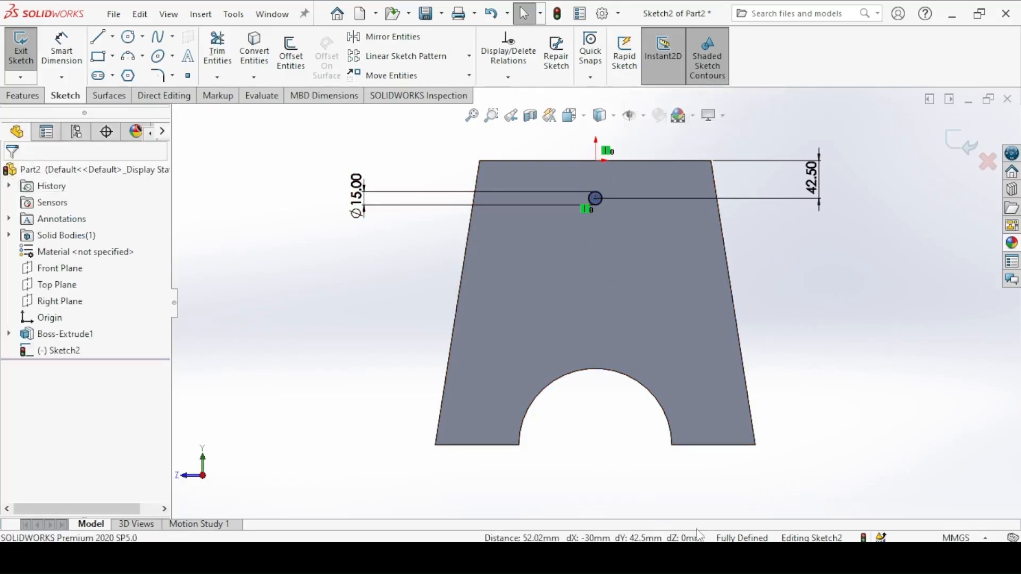
# Step: Exit the sketch and cut the 15 mm circle through the leg with the Through All end condition
pyautogui.click(21, 48)
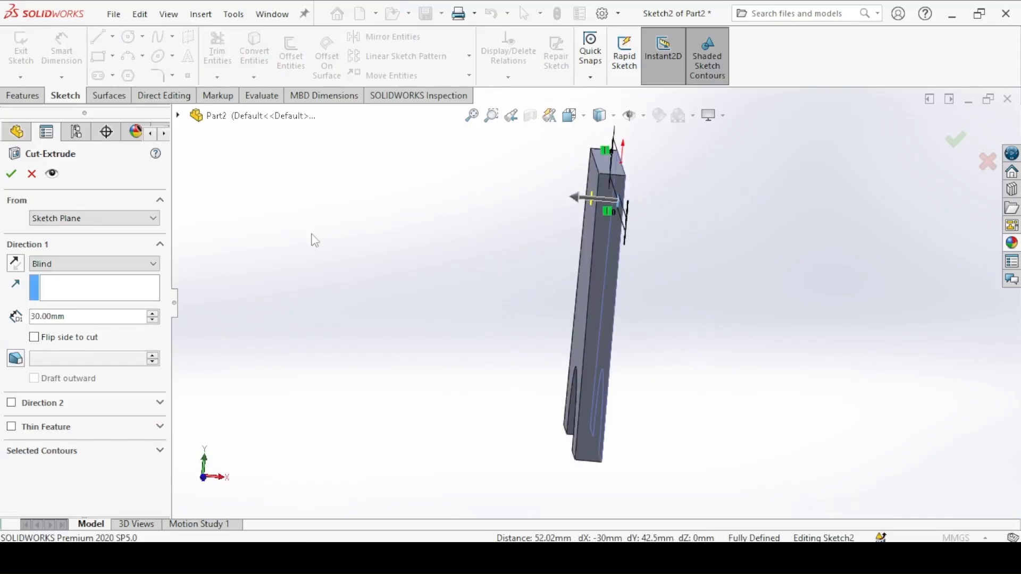
pyautogui.click(110, 257)
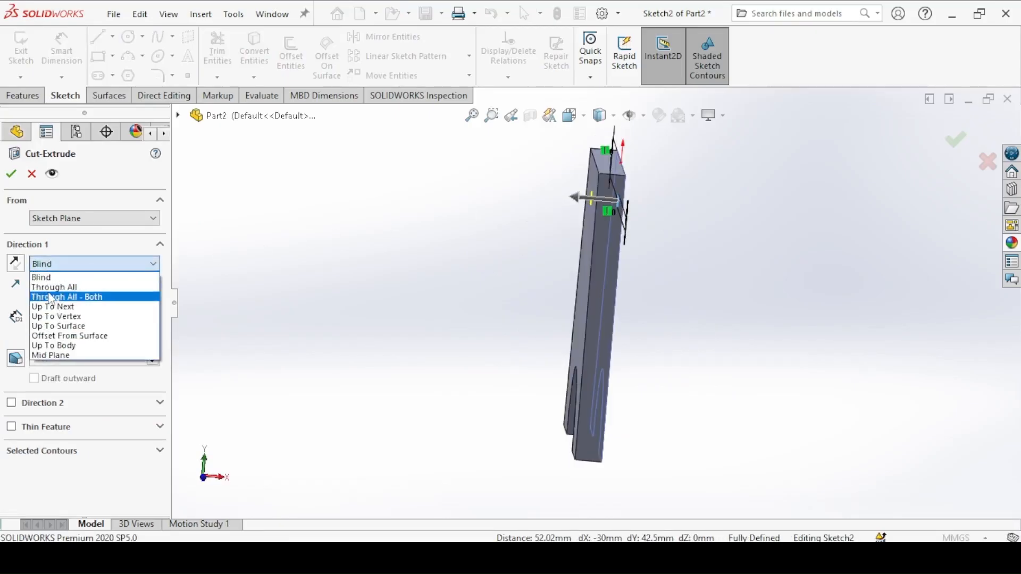
pyautogui.click(46, 286)
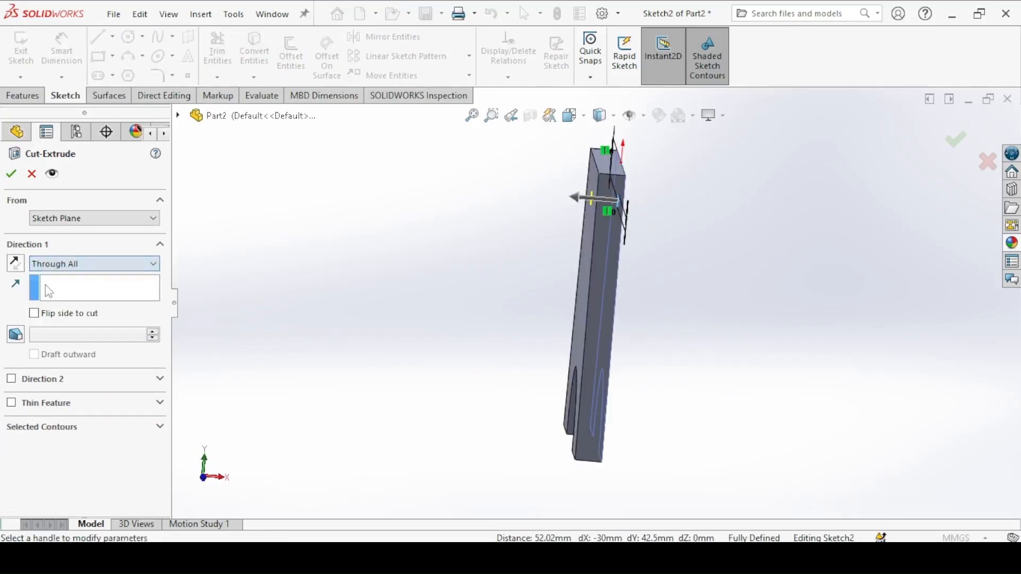
pyautogui.click(11, 174)
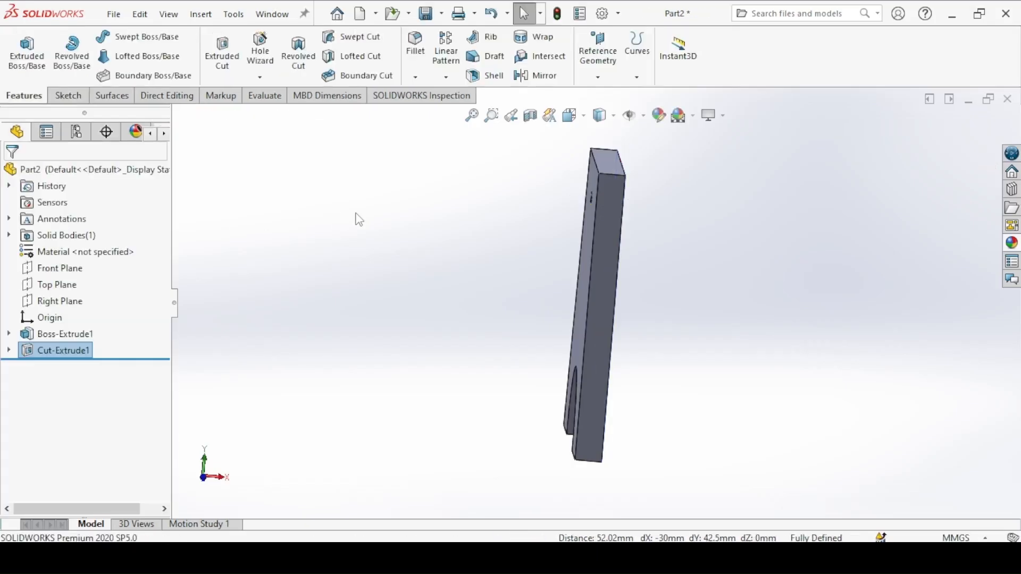
# Step: Check the top holes in the leg drawing and place two Hole Wizard positions on the narrow top face, one each side of the origin
pyautogui.moveTo(393, 231); pyautogui.dragTo(365, 230, button='middle')
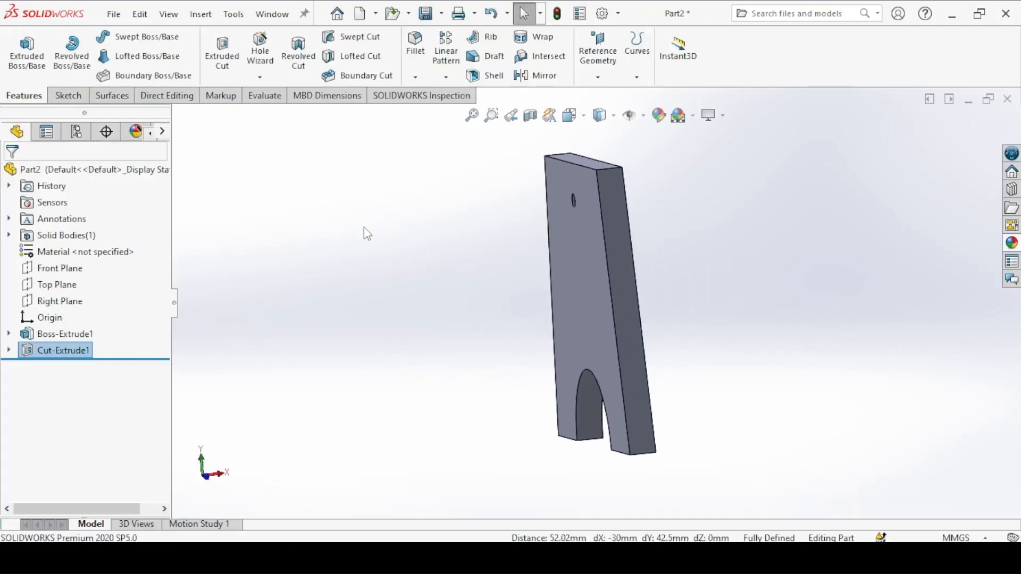
pyautogui.hotkey('ctrl', '7')
pyautogui.hotkey('alt', 'Tab')
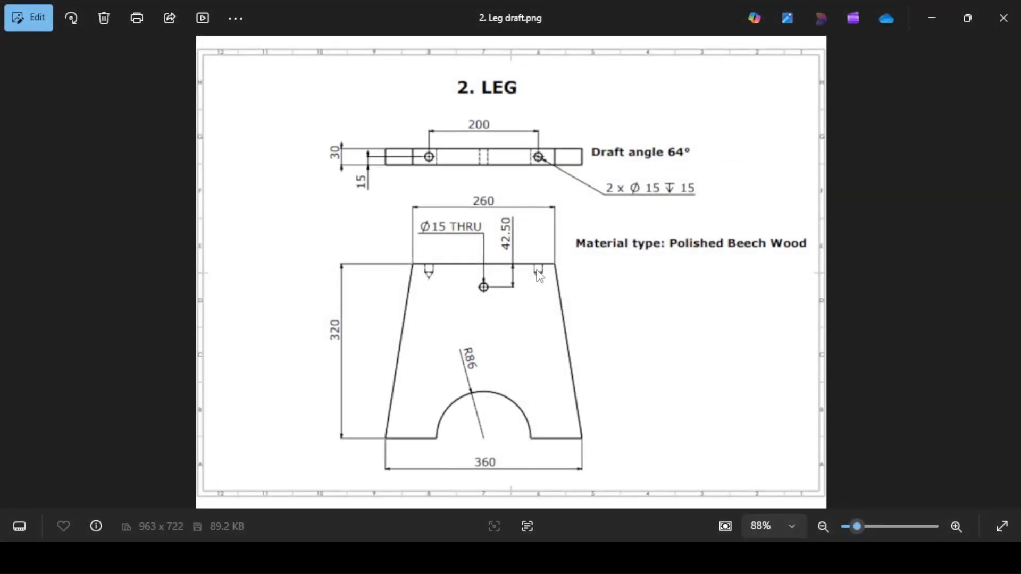
pyautogui.hotkey('alt', 'Tab')
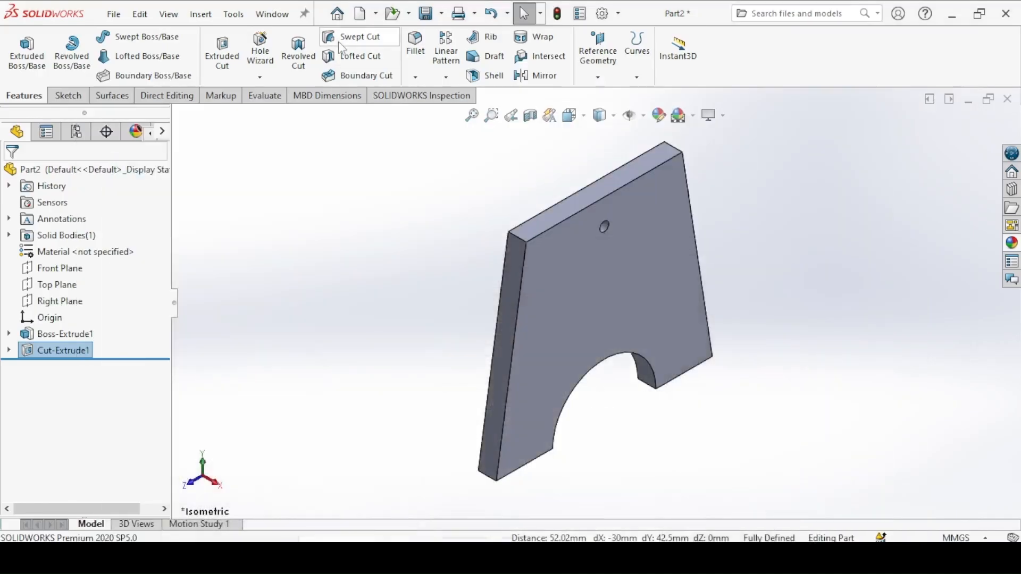
pyautogui.click(267, 47)
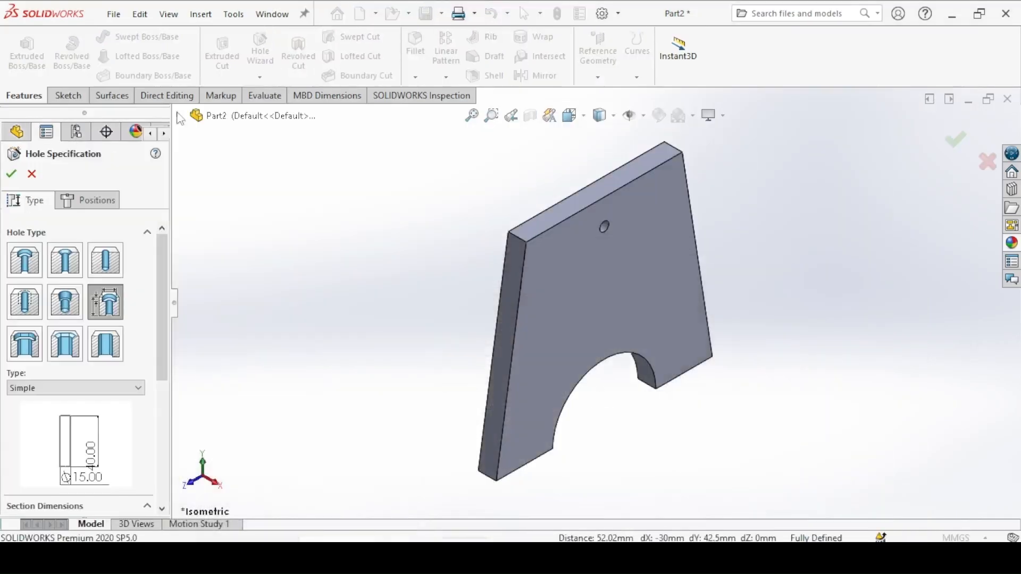
pyautogui.click(86, 202)
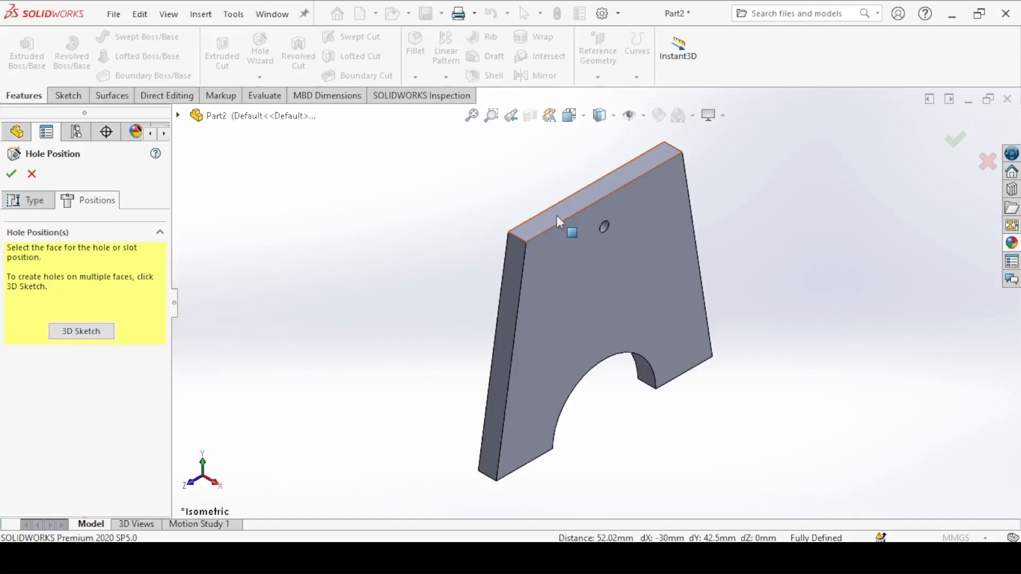
pyautogui.click(587, 196)
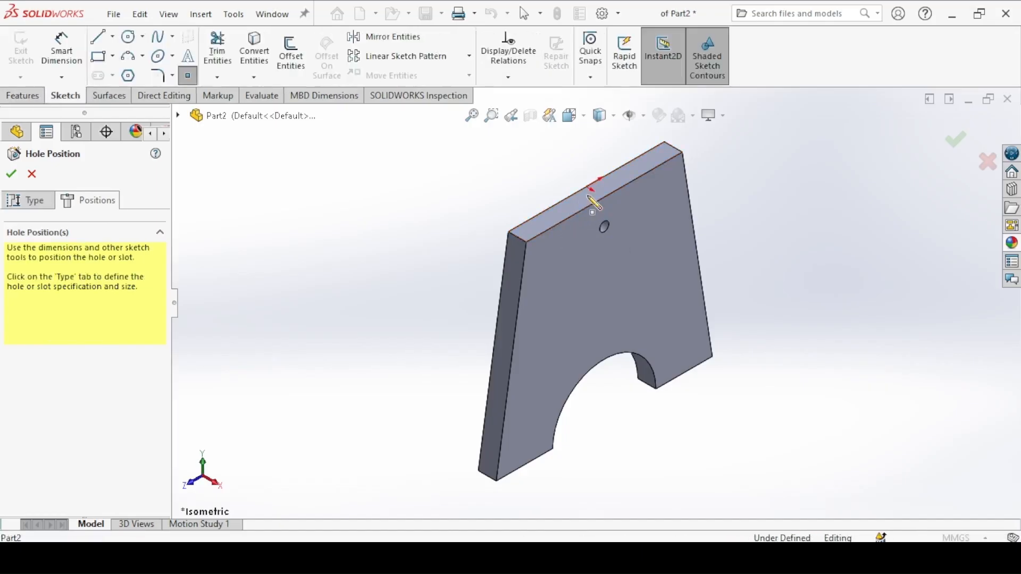
pyautogui.hotkey('ctrl', '8')
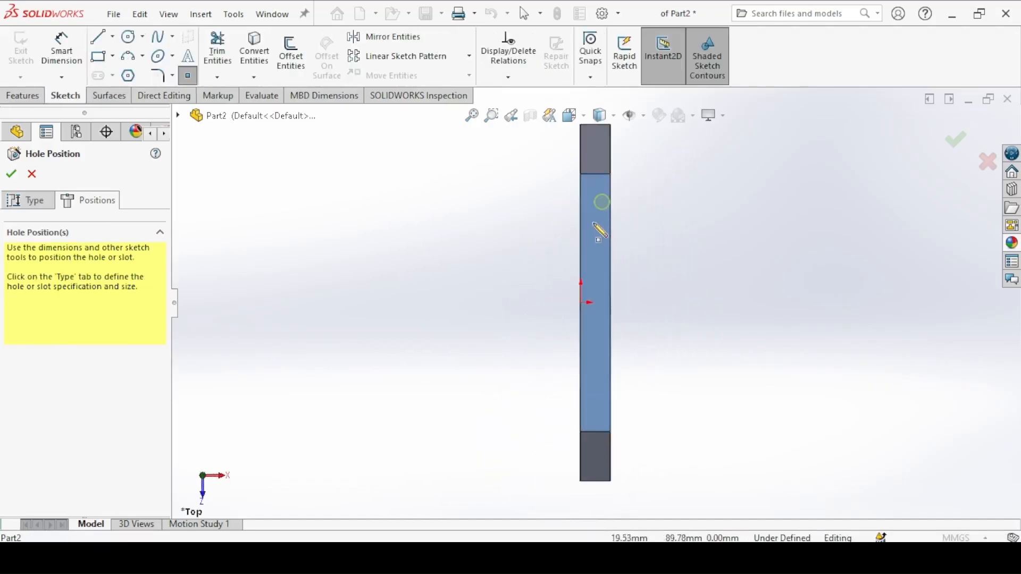
pyautogui.click(595, 235)
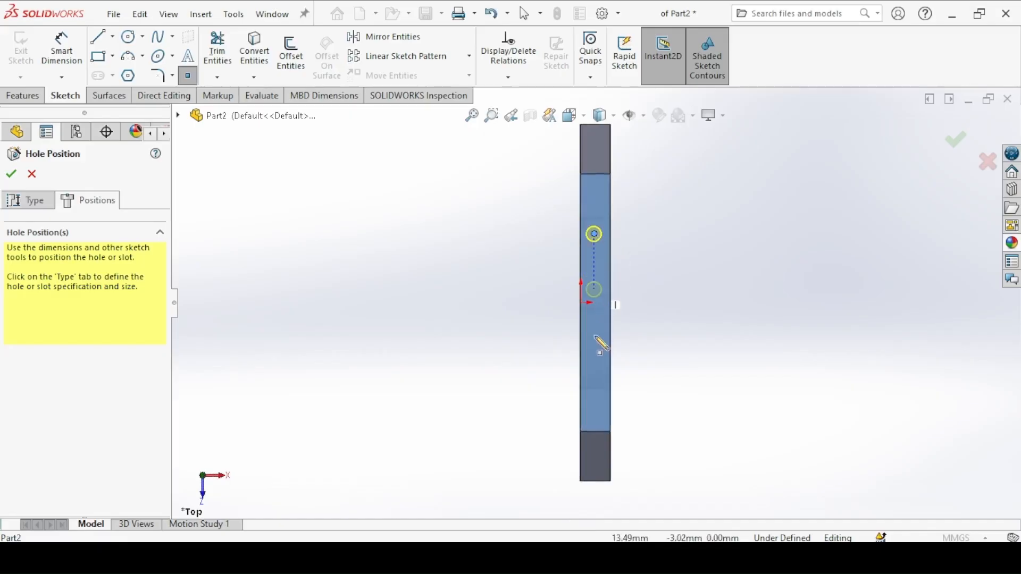
pyautogui.click(594, 370)
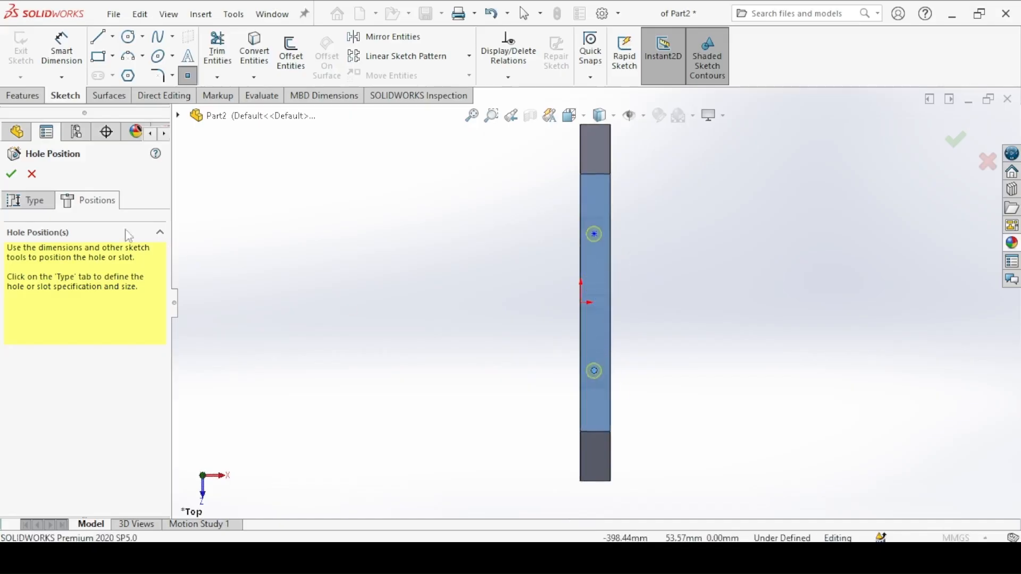
# Step: Sketch a vertical line about 138 mm long connecting the centres of the two hole positions
pyautogui.click(109, 42)
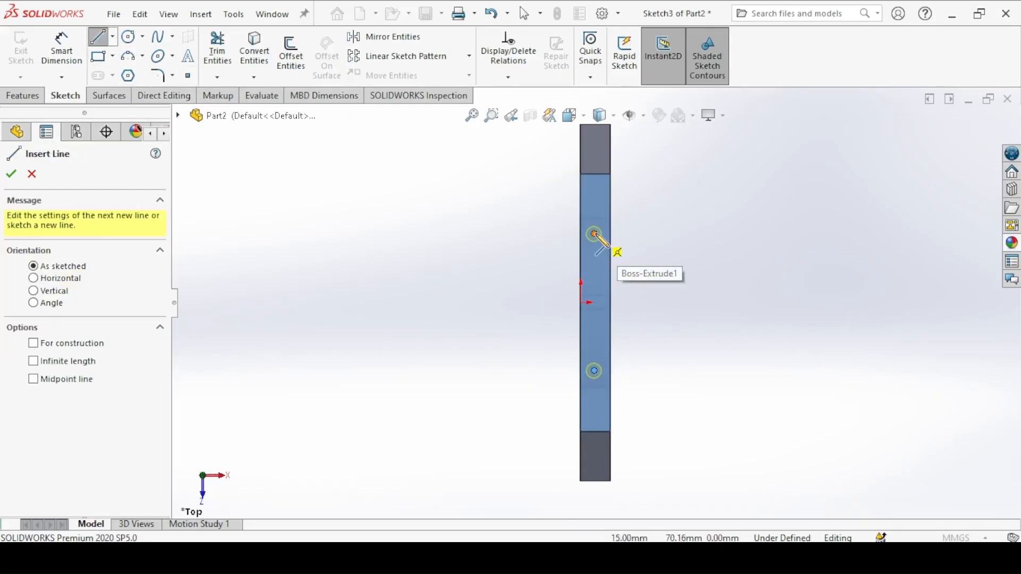
pyautogui.click(100, 41)
pyautogui.click(593, 234)
pyautogui.click(595, 371)
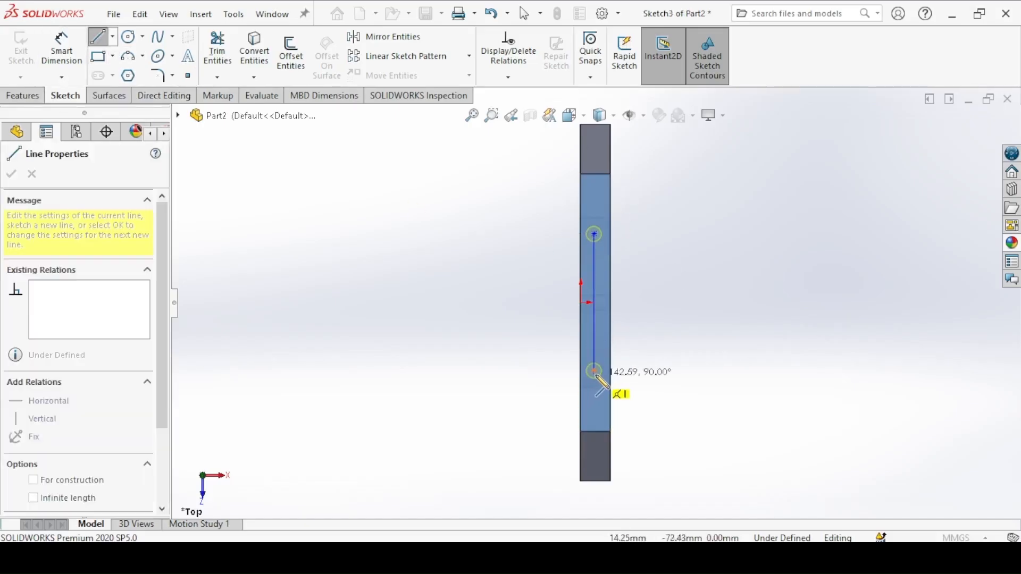
pyautogui.rightClick(693, 206)
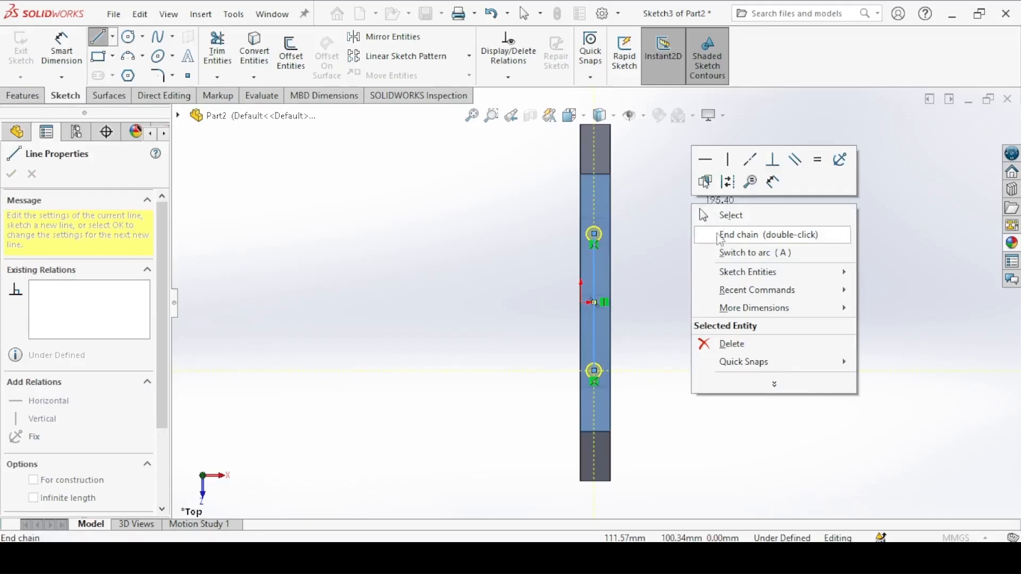
pyautogui.click(723, 215)
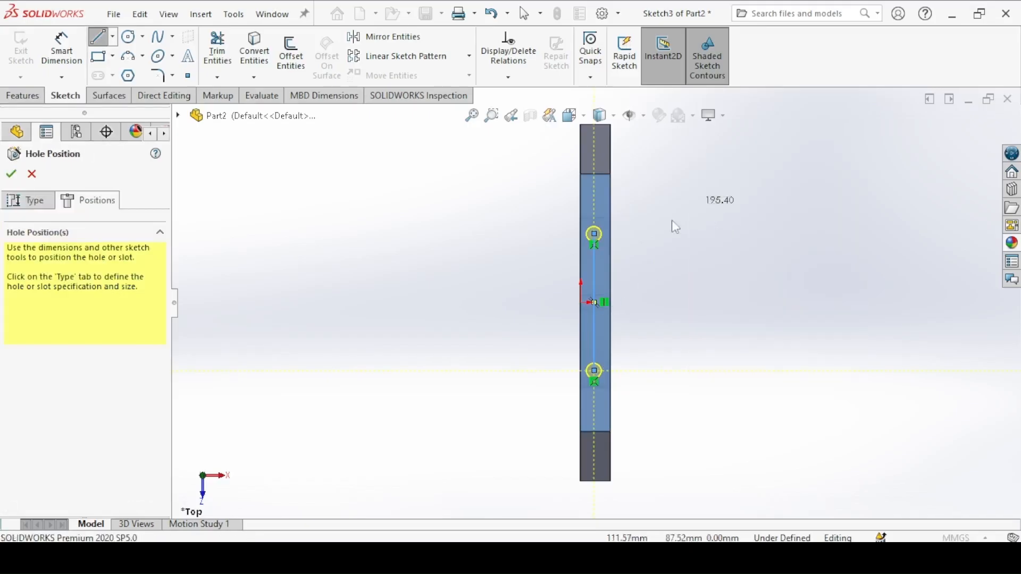
# Step: Convert the line between the hole centres to construction geometry and add a horizontal relation between its midpoint and the origin
pyautogui.click(595, 259)
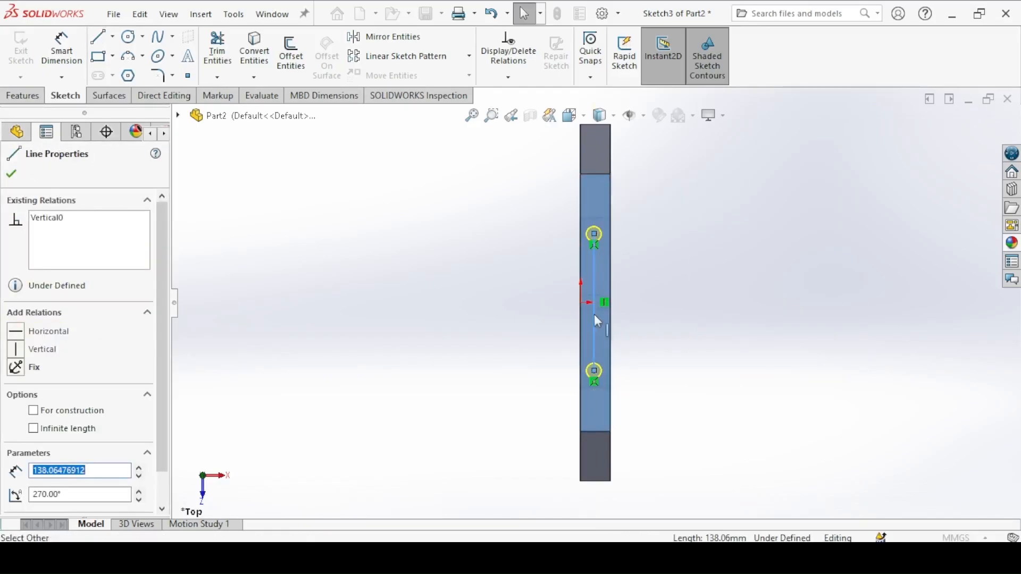
pyautogui.click(654, 262)
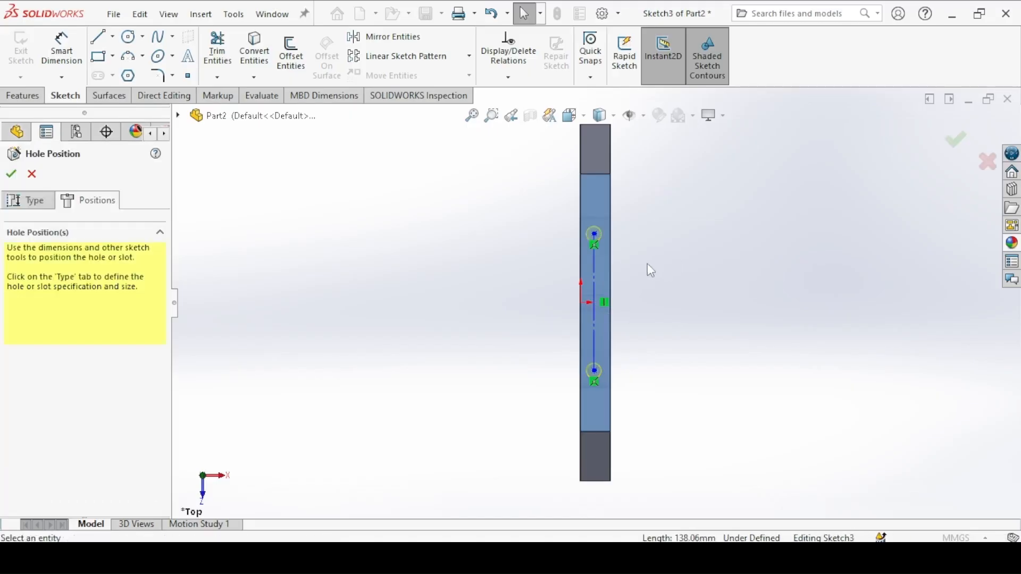
pyautogui.click(591, 307)
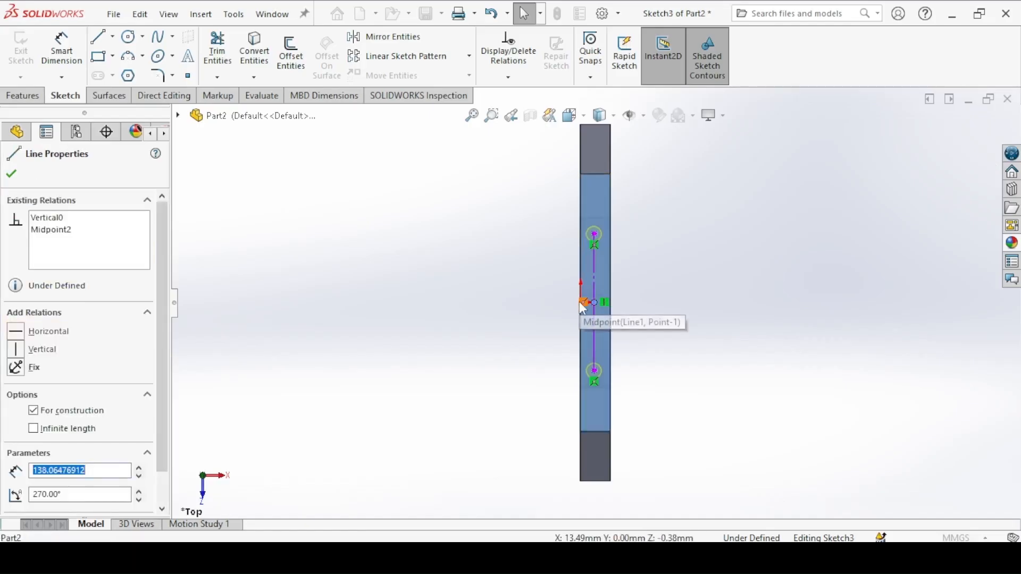
pyautogui.moveTo(578, 301)
pyautogui.mouseDown(button='middle')
pyautogui.moveTo(566, 277)
pyautogui.moveTo(578, 301)
pyautogui.moveTo(554, 265)
pyautogui.moveTo(490, 214)
pyautogui.mouseUp(button='middle')
pyautogui.hotkey('ctrl', '8')
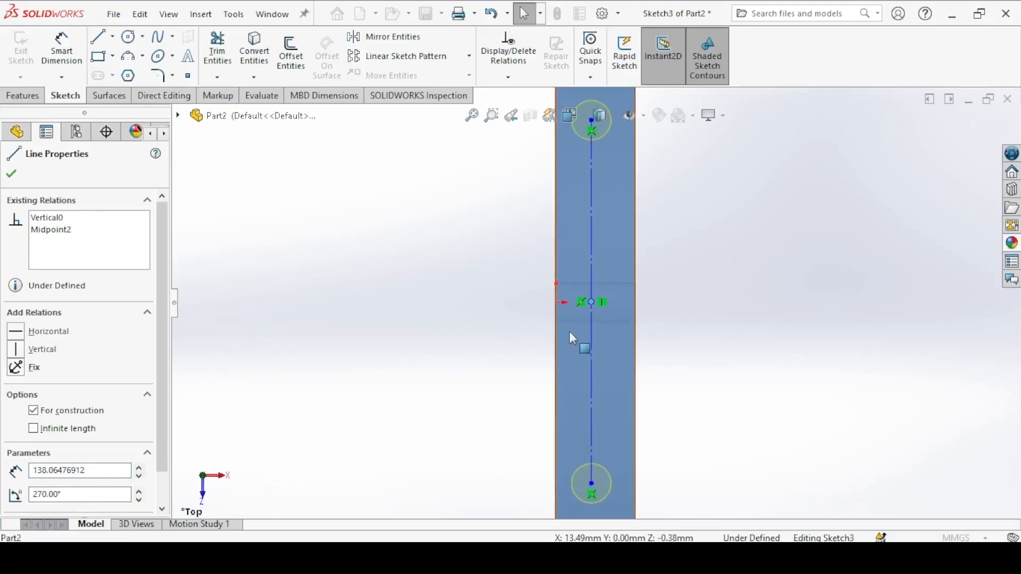
pyautogui.keyDown('ctrl'); pyautogui.click(555, 302); pyautogui.keyUp('ctrl')
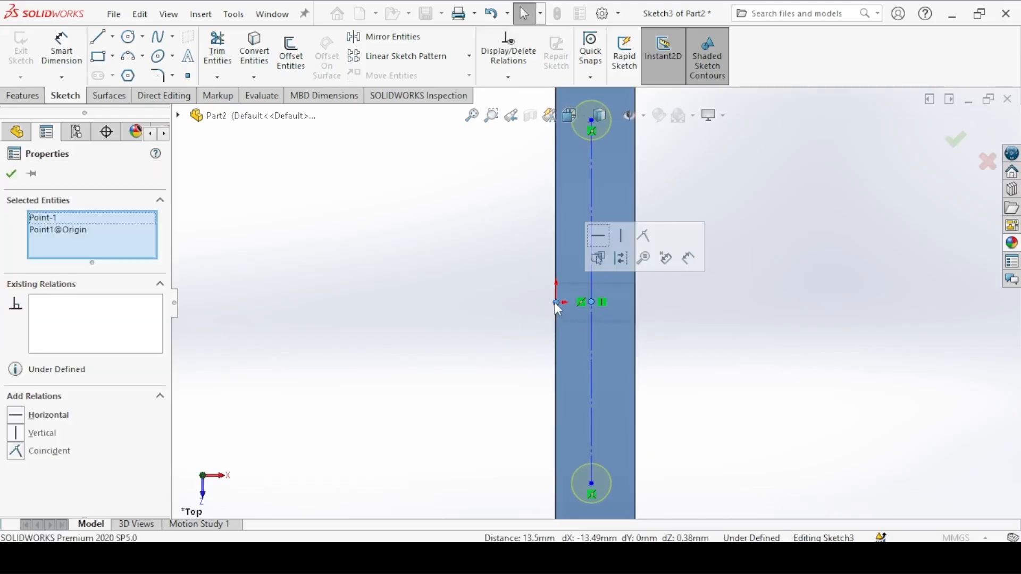
pyautogui.click(599, 236)
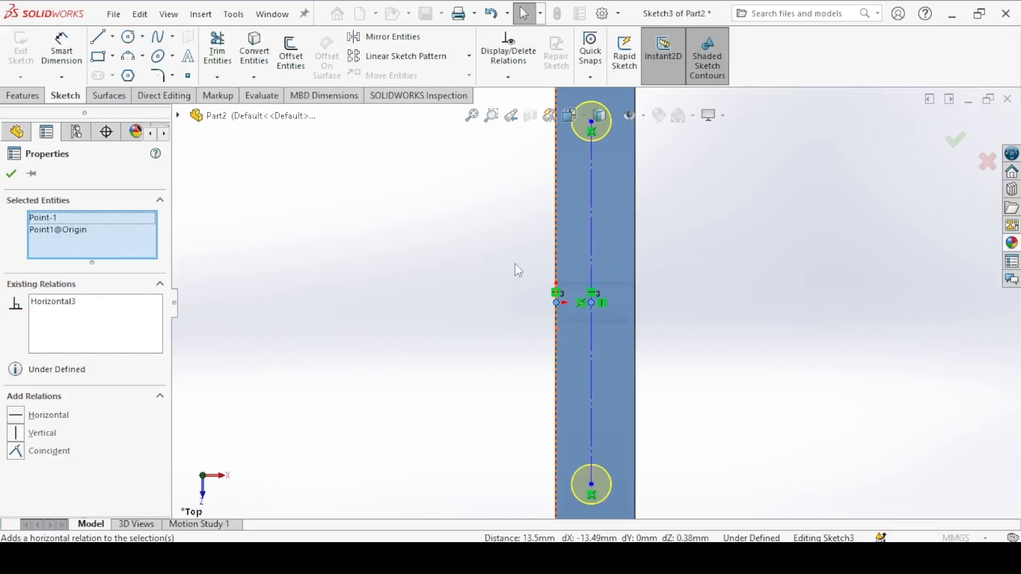
pyautogui.keyDown('ctrl'); pyautogui.moveTo(520, 274); pyautogui.dragTo(541, 414, button='middle'); pyautogui.keyUp('ctrl')
pyautogui.click(531, 366)
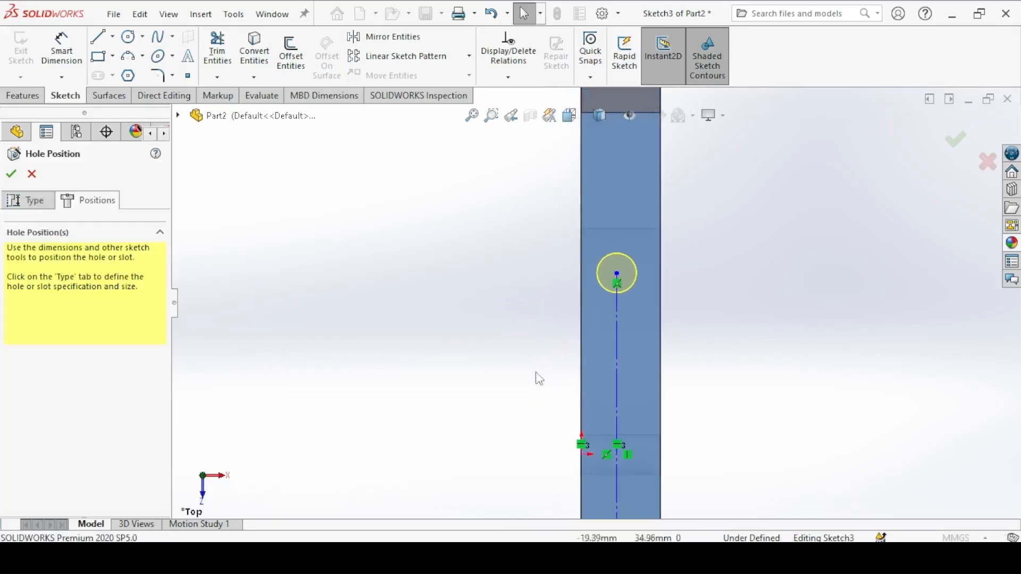
# Step: Add a vertical relation between the construction line's midpoint and the midpoint of the top face's short end edge
pyautogui.click(616, 459)
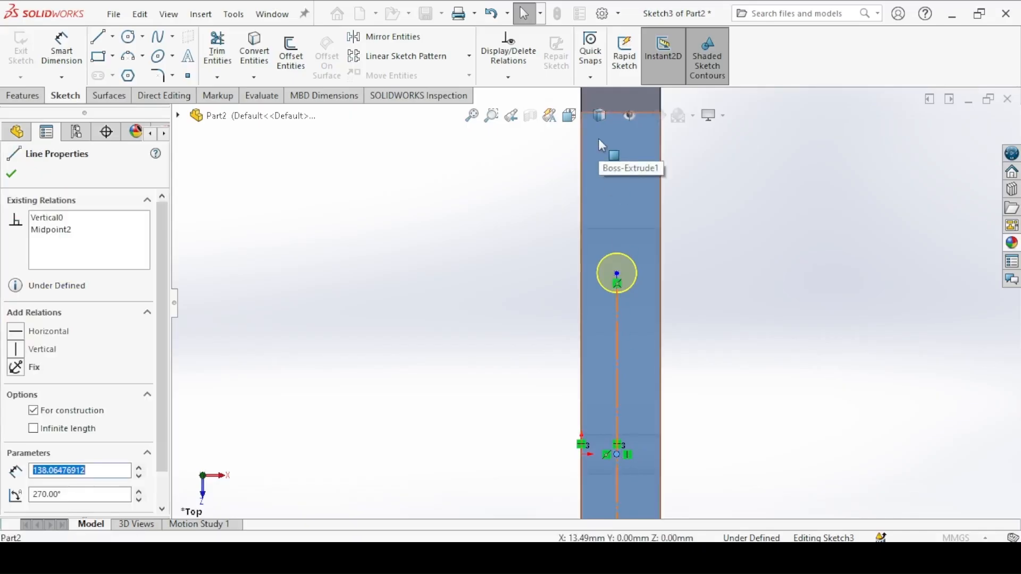
pyautogui.keyDown('ctrl'); pyautogui.moveTo(598, 140); pyautogui.dragTo(610, 247, button='middle'); pyautogui.keyUp('ctrl')
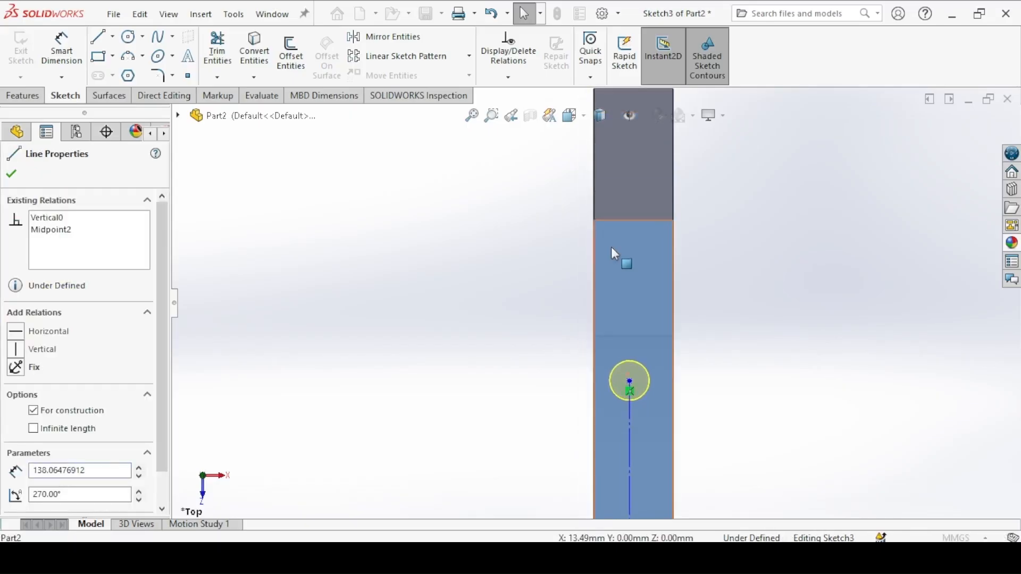
pyautogui.keyDown('ctrl'); pyautogui.click(633, 219); pyautogui.keyUp('ctrl')
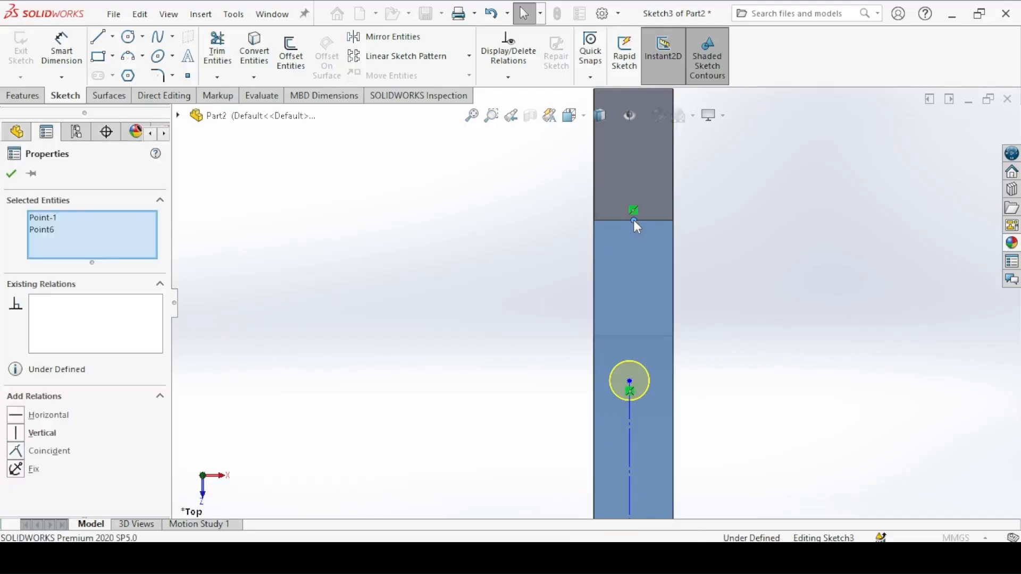
pyautogui.click(701, 153)
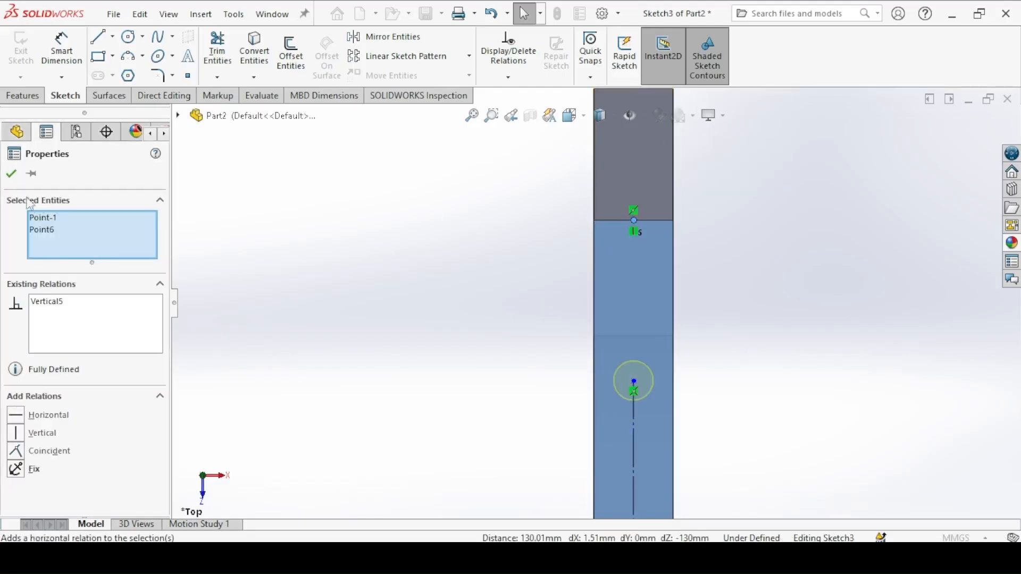
pyautogui.click(12, 175)
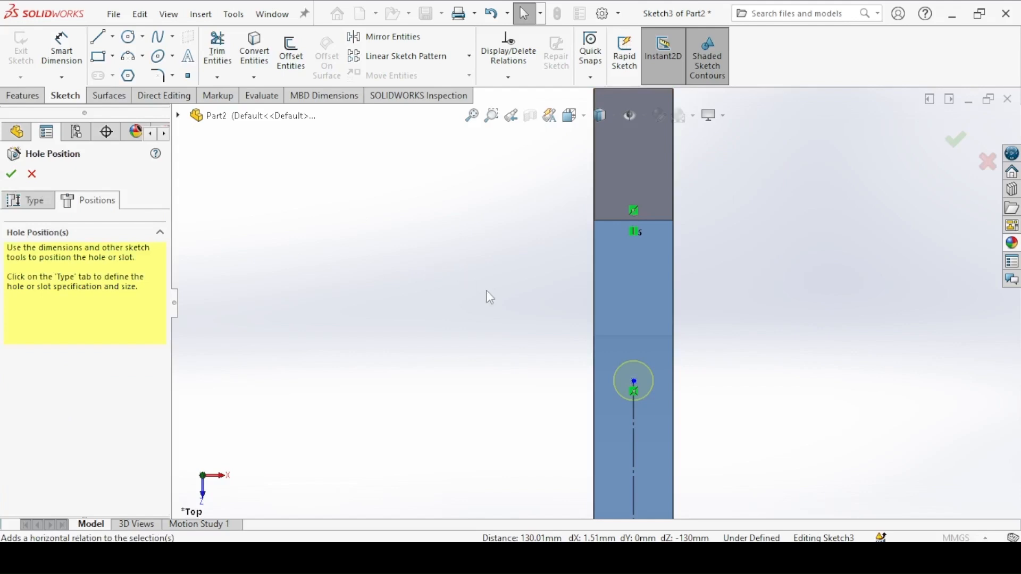
# Step: Check the hole spacing in the leg drawing and dimension the construction line between the hole centres to 200 mm
pyautogui.moveTo(486, 291)
pyautogui.keyDown('shift'); pyautogui.mouseDown(button='middle')
pyautogui.moveTo(488, 342)
pyautogui.moveTo(502, 357)
pyautogui.moveTo(495, 258)
pyautogui.mouseUp(button='middle'); pyautogui.keyUp('shift')
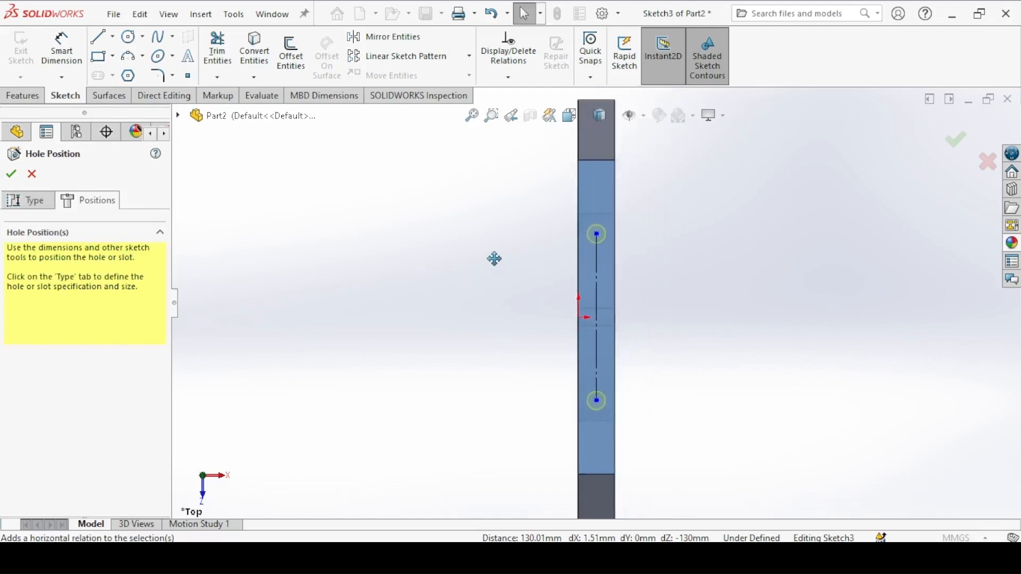
pyautogui.click(376, 554)
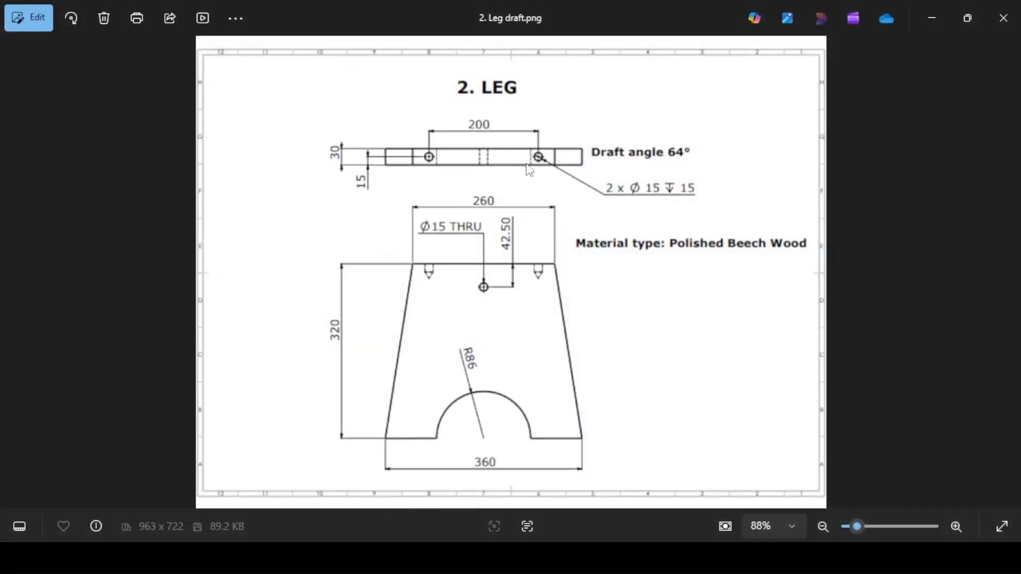
pyautogui.click(379, 555)
pyautogui.click(80, 39)
pyautogui.click(596, 272)
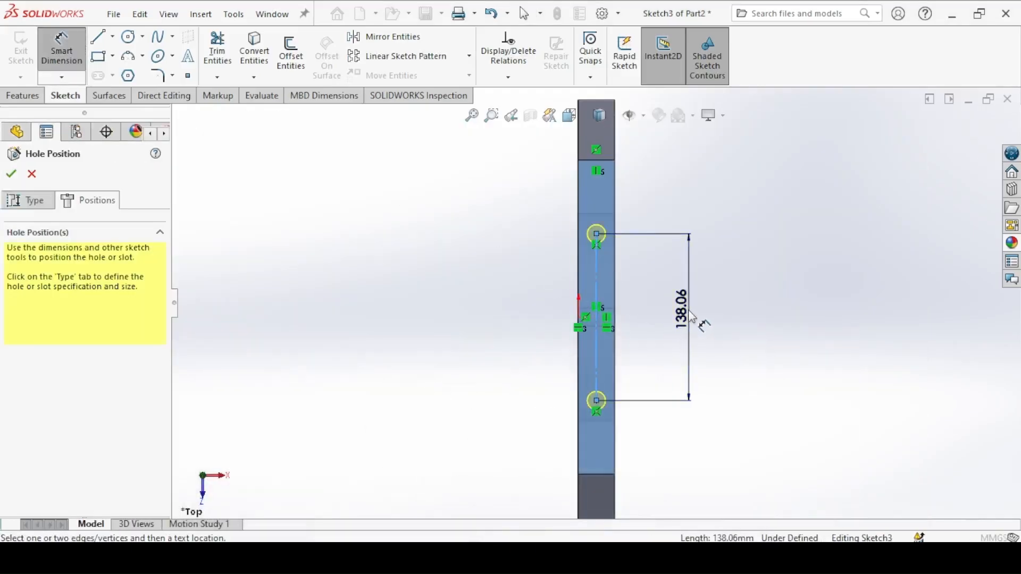
pyautogui.click(691, 318)
pyautogui.press('Return')
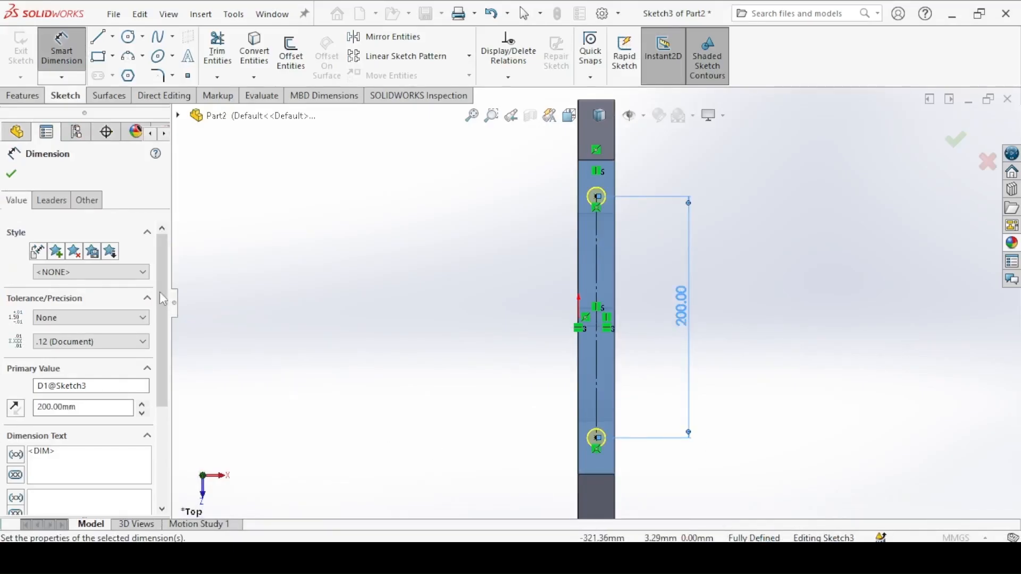
pyautogui.click(11, 174)
# Step: Check the angle in the leg drawing, change the legacy hole type to Simple Drilled and set its drill angle to 64°
pyautogui.click(31, 202)
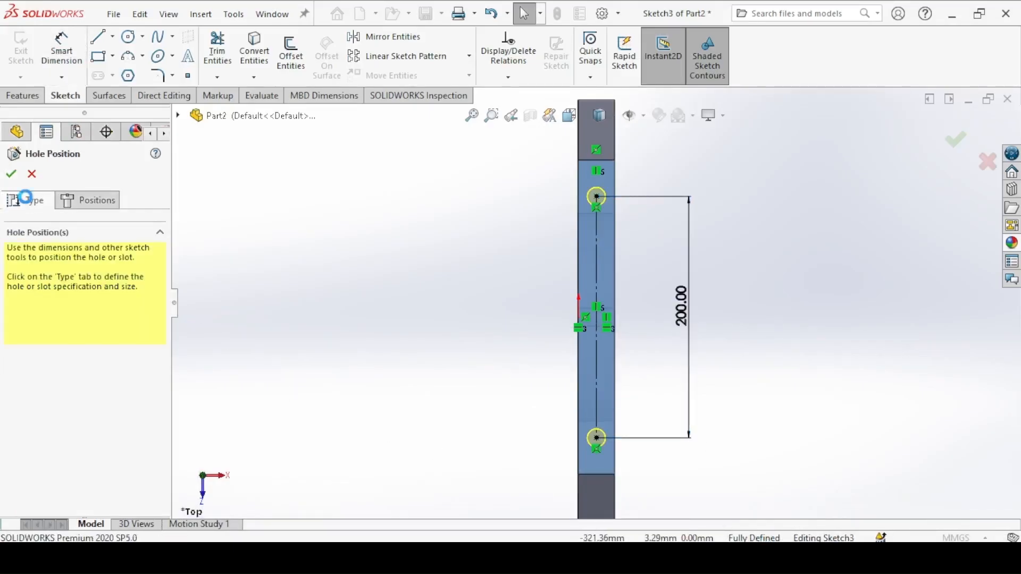
pyautogui.hotkey('alt', 'Tab')
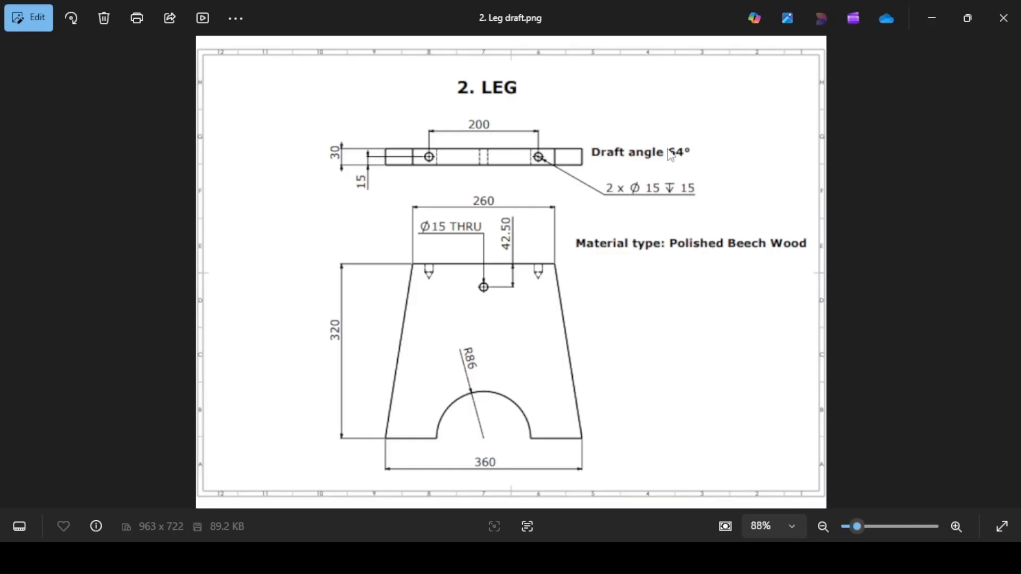
pyautogui.hotkey('alt', 'Tab')
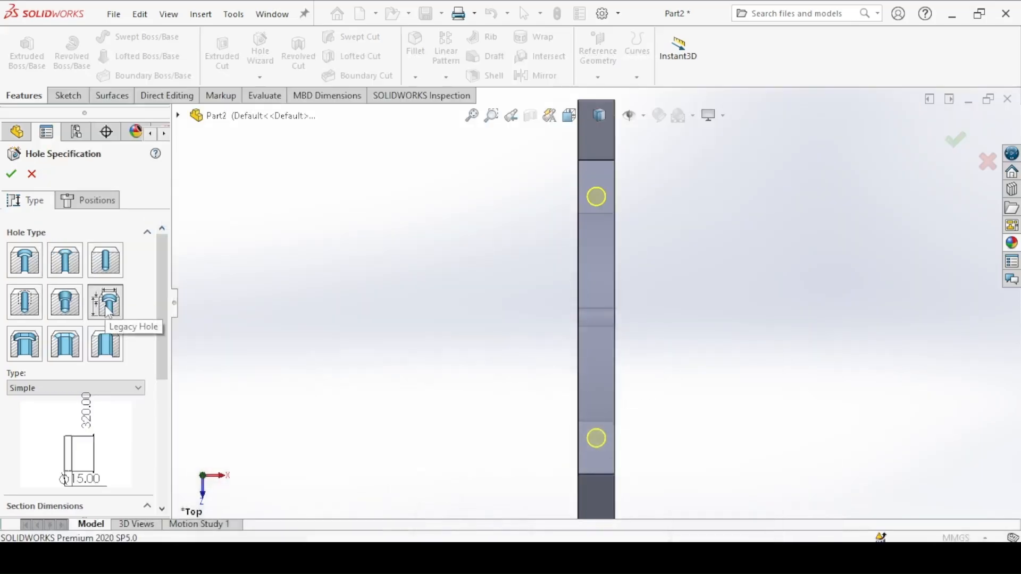
pyautogui.moveTo(161, 303); pyautogui.dragTo(161, 335)
pyautogui.click(41, 312)
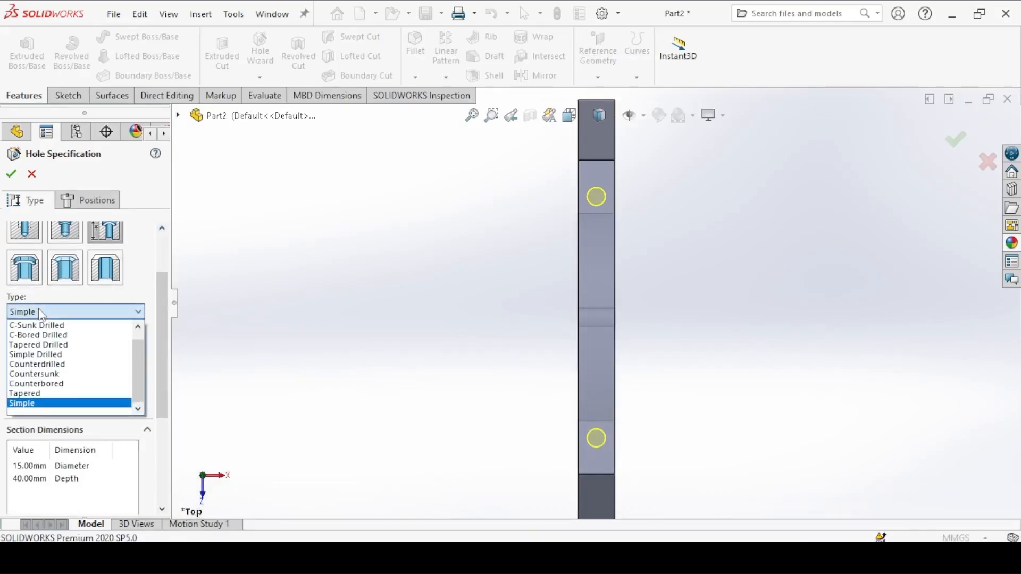
pyautogui.click(123, 355)
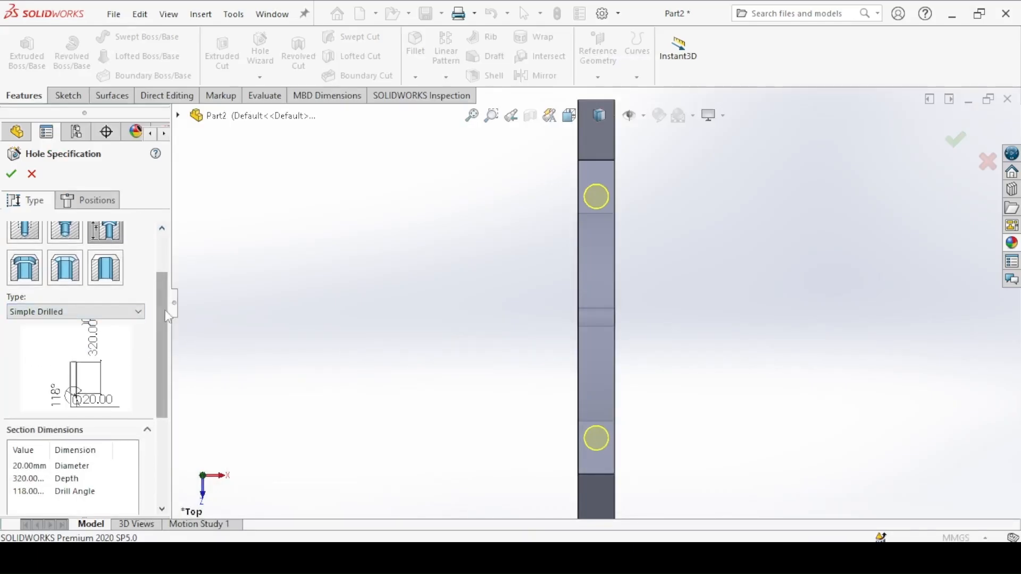
pyautogui.scroll(-5, 154, 337)
pyautogui.click(28, 376)
pyautogui.write('64')
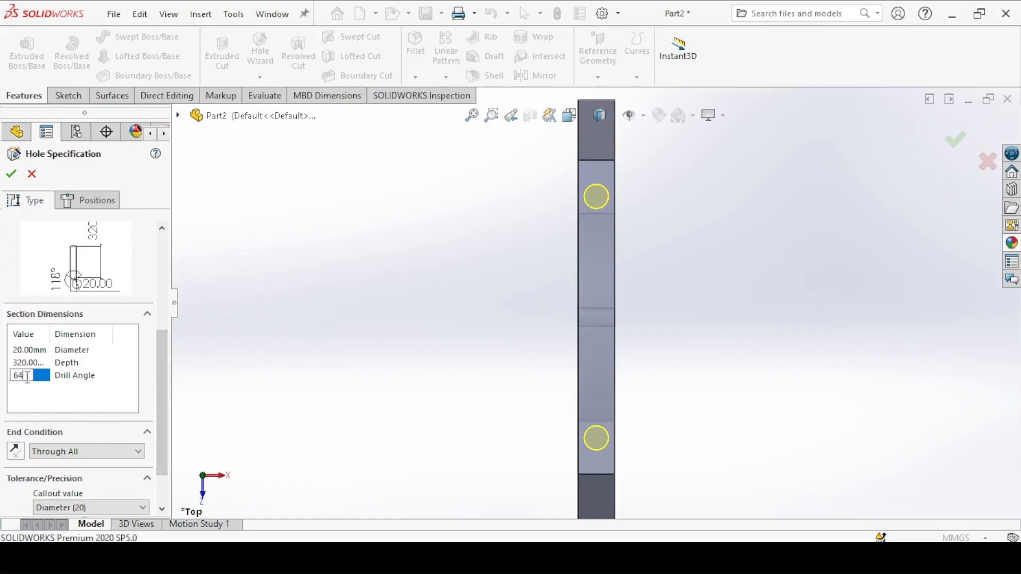
pyautogui.press('Return')
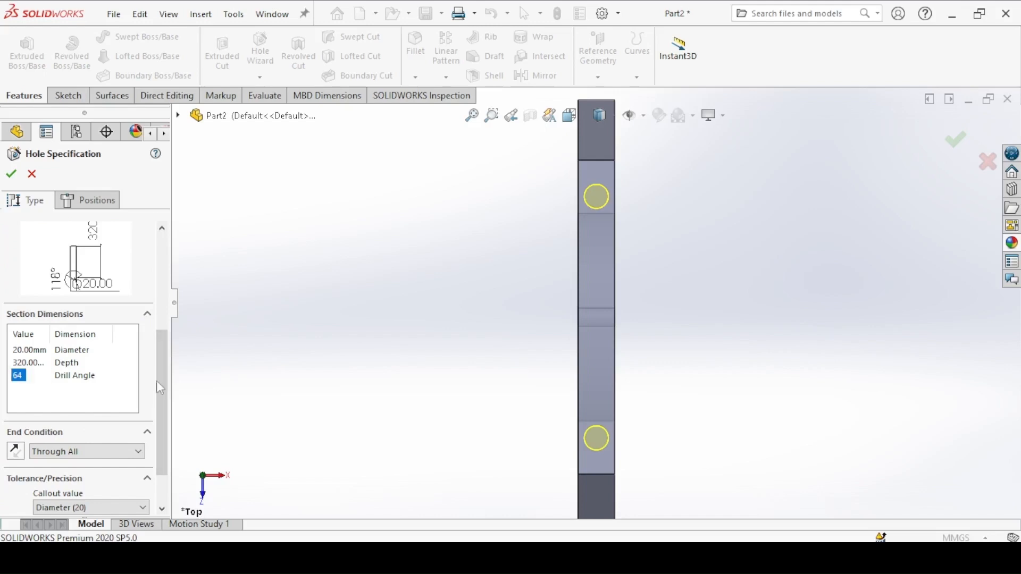
# Step: Set the hole diameter to 15 mm and the end condition to Blind
pyautogui.click(23, 341)
pyautogui.write('15')
pyautogui.press('Return')
pyautogui.scroll(-1, 150, 383)
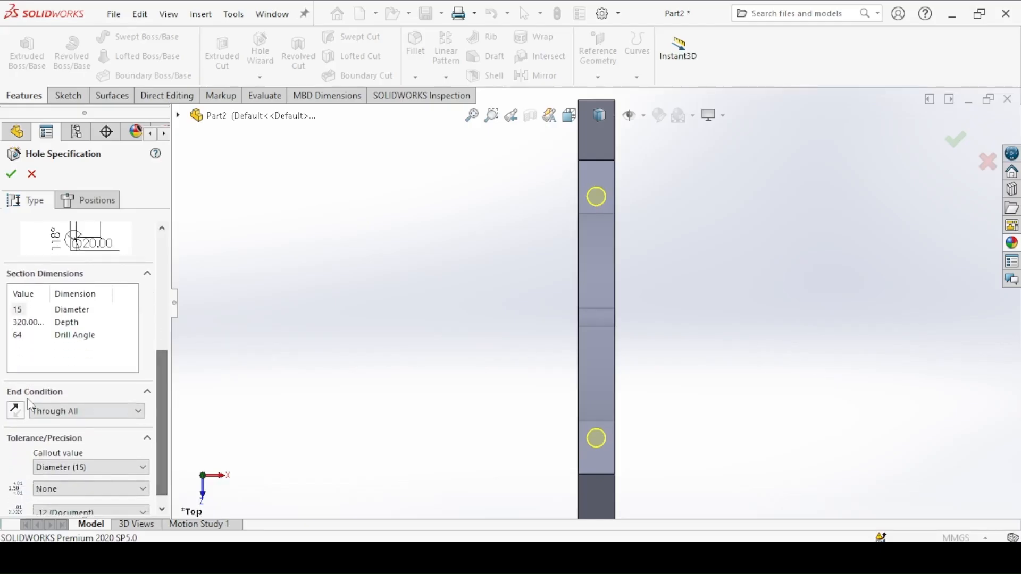
pyautogui.click(42, 412)
pyautogui.click(44, 425)
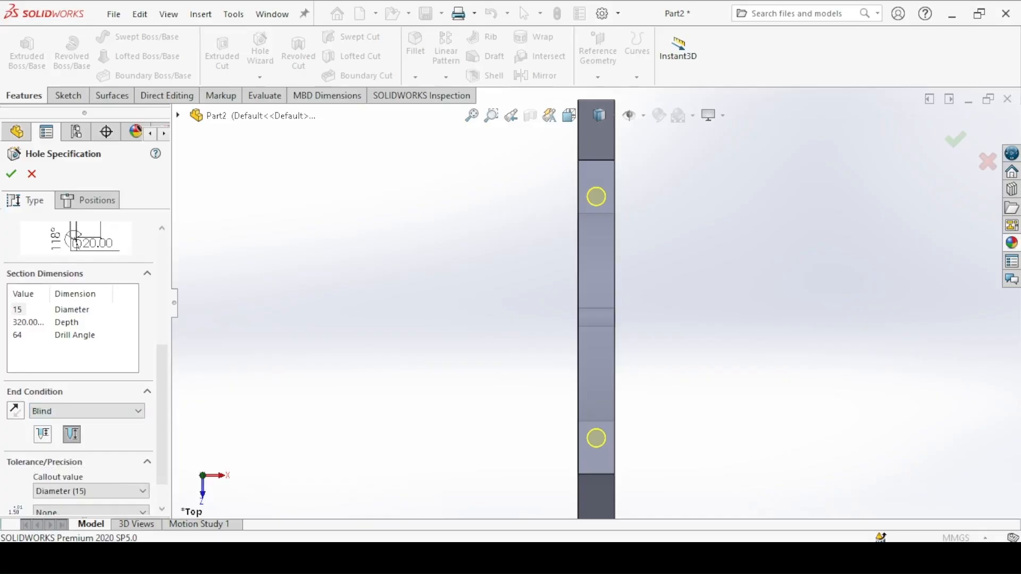
# Step: Check the hole depth in the leg drawing, set it to 15 mm and create the two drilled holes
pyautogui.hotkey('alt', 'Tab')
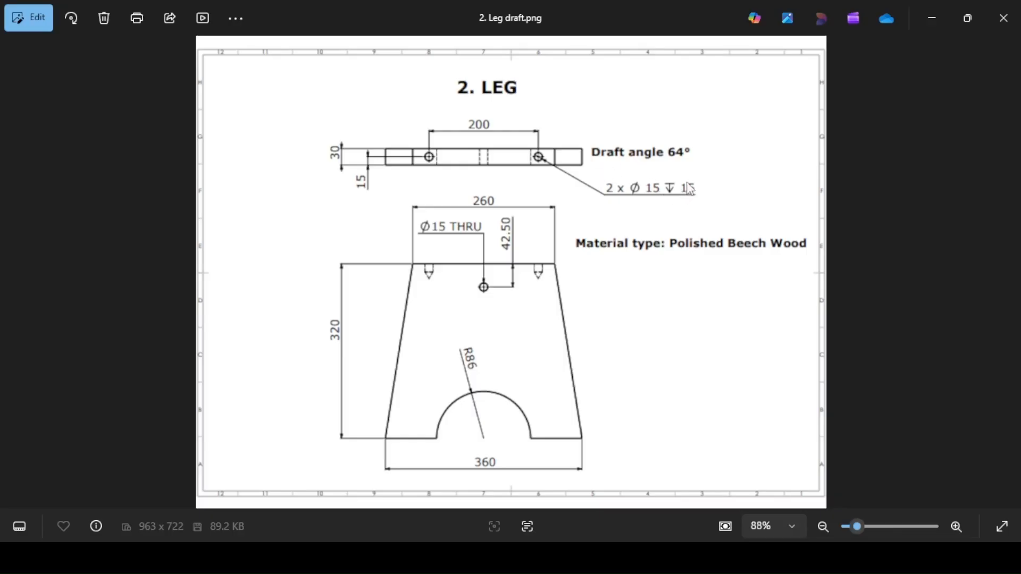
pyautogui.click(353, 539)
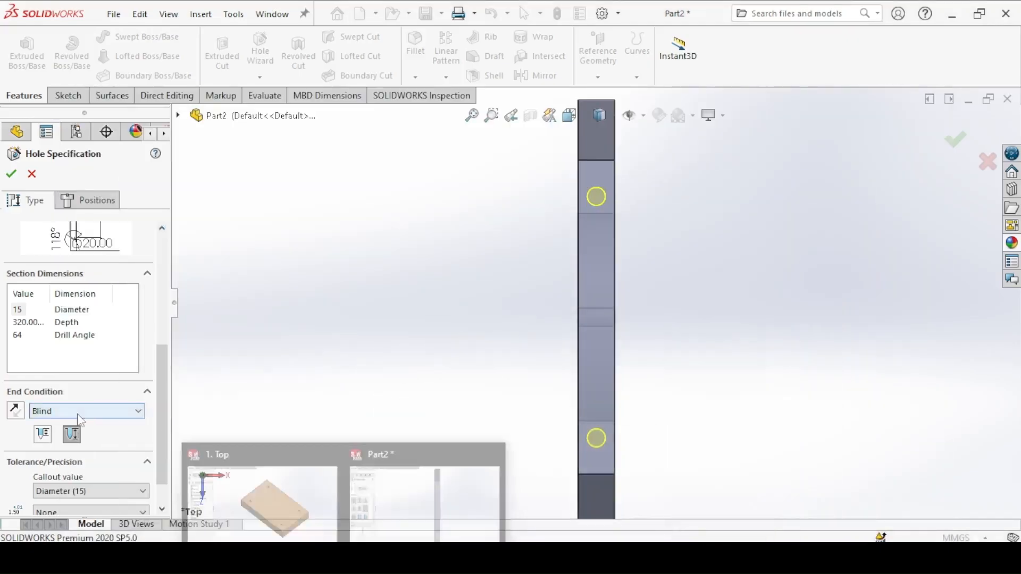
pyautogui.click(18, 322)
pyautogui.write('1')
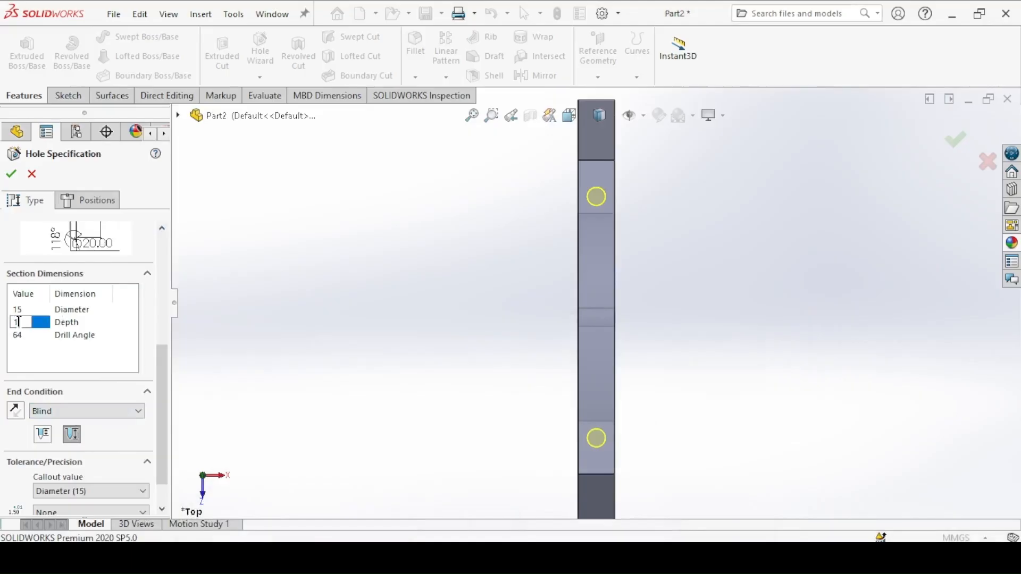
pyautogui.write('5')
pyautogui.press('Return')
pyautogui.click(11, 174)
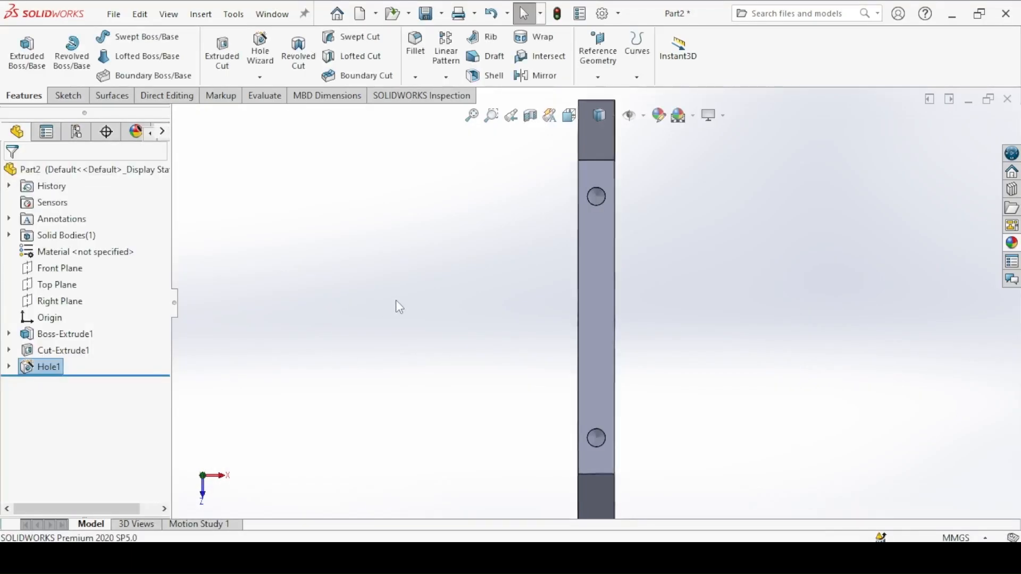
# Step: Examine the finished holes in isometric view, then with Hidden Lines Visible in the standard front and back views
pyautogui.hotkey('ctrl', '7')
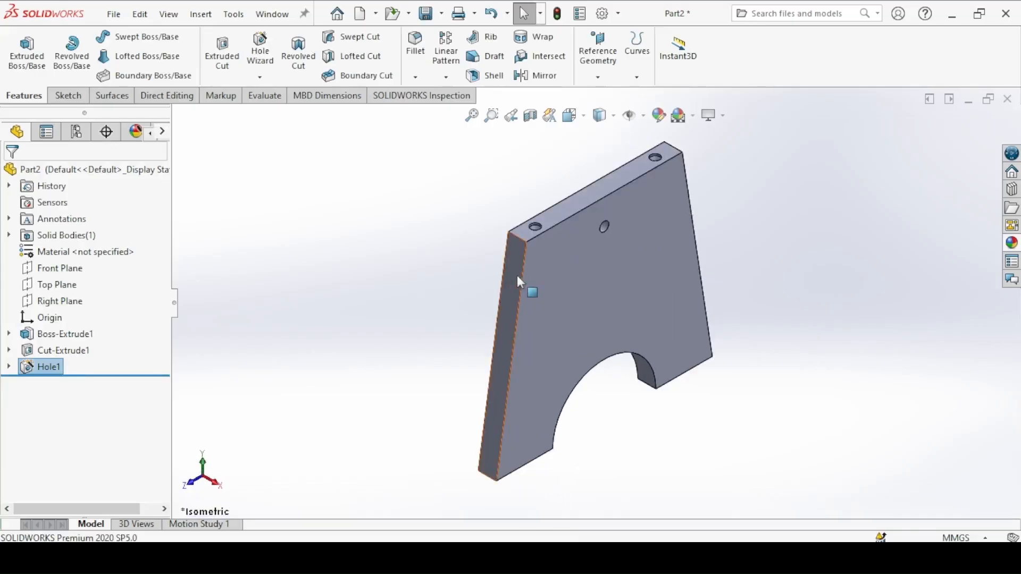
pyautogui.scroll(-3, 461, 175)
pyautogui.keyDown('shift'); pyautogui.moveTo(460, 175); pyautogui.dragTo(489, 197, button='middle'); pyautogui.keyUp('shift')
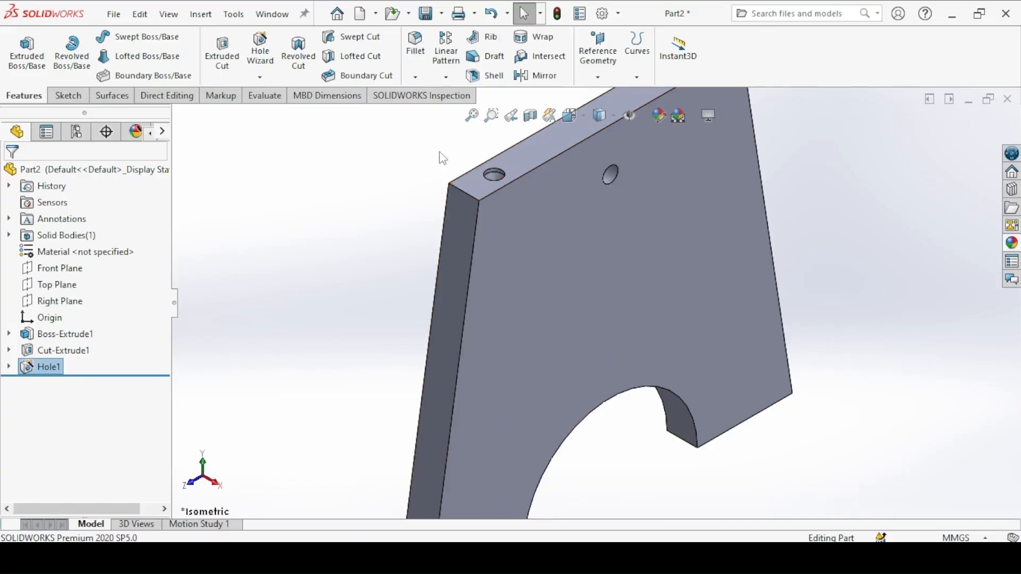
pyautogui.scroll(3, 441, 158)
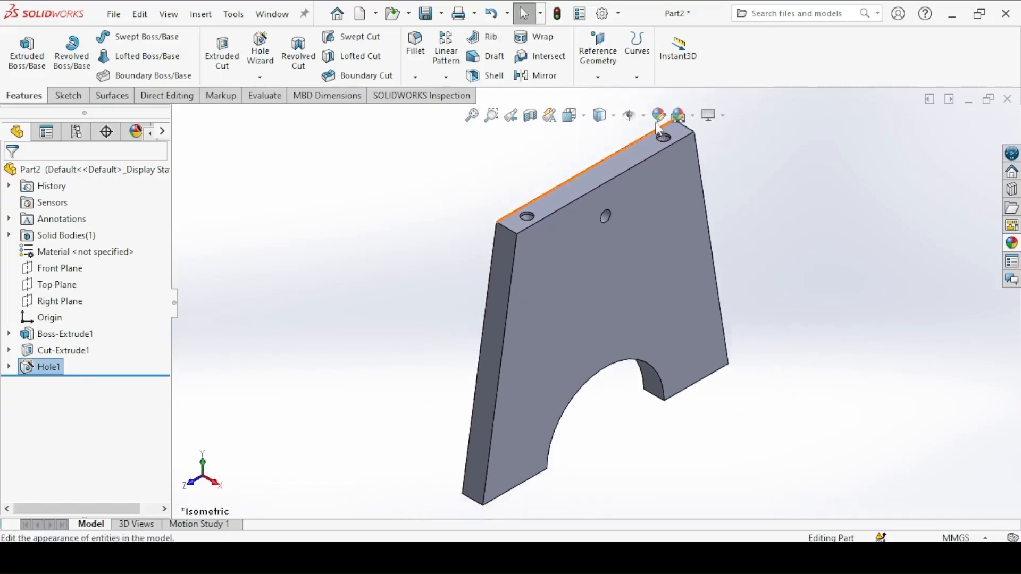
pyautogui.click(614, 116)
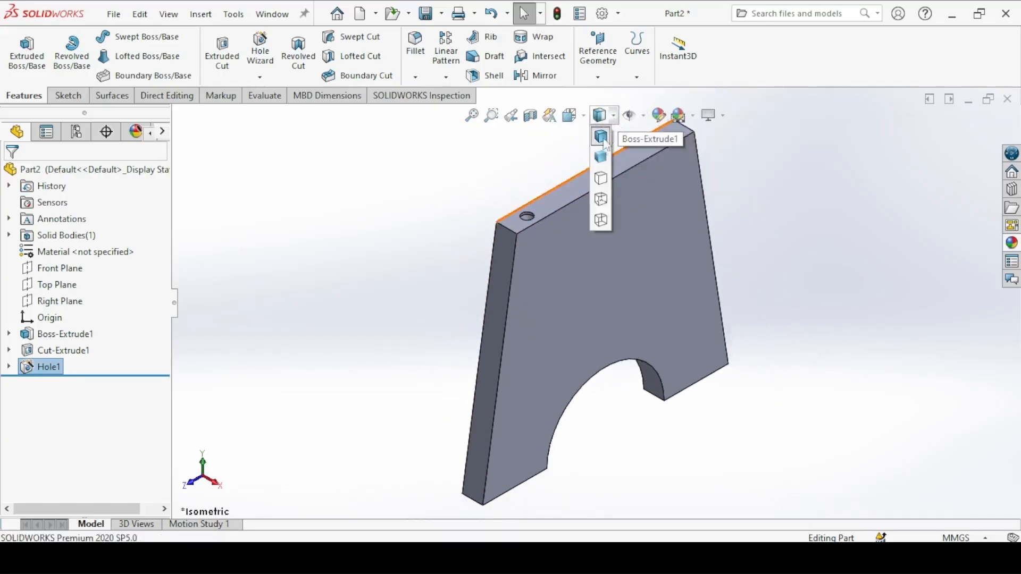
pyautogui.click(597, 199)
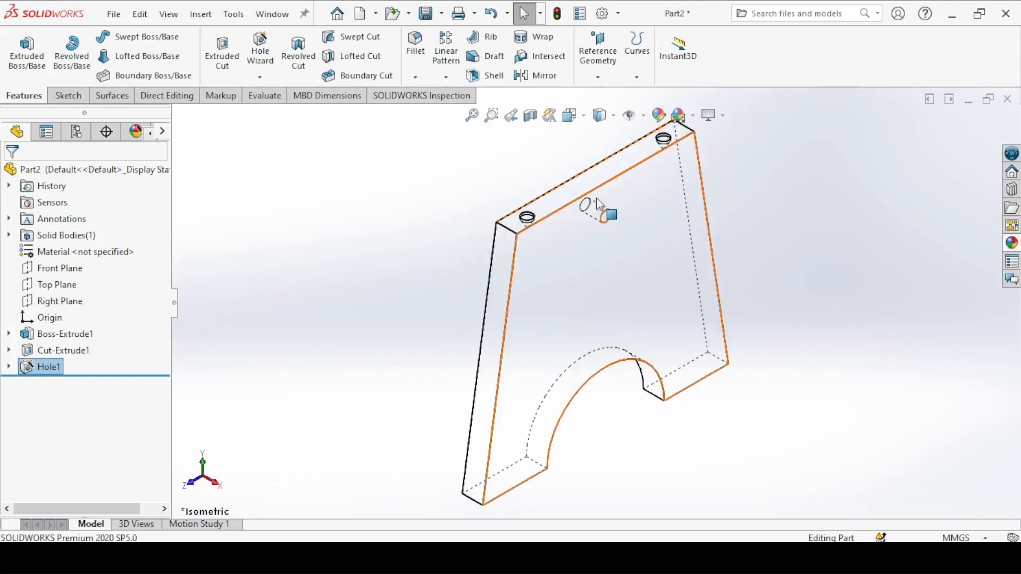
pyautogui.click(468, 196)
pyautogui.hotkey('ctrl', '1')
pyautogui.hotkey('ctrl', '2')
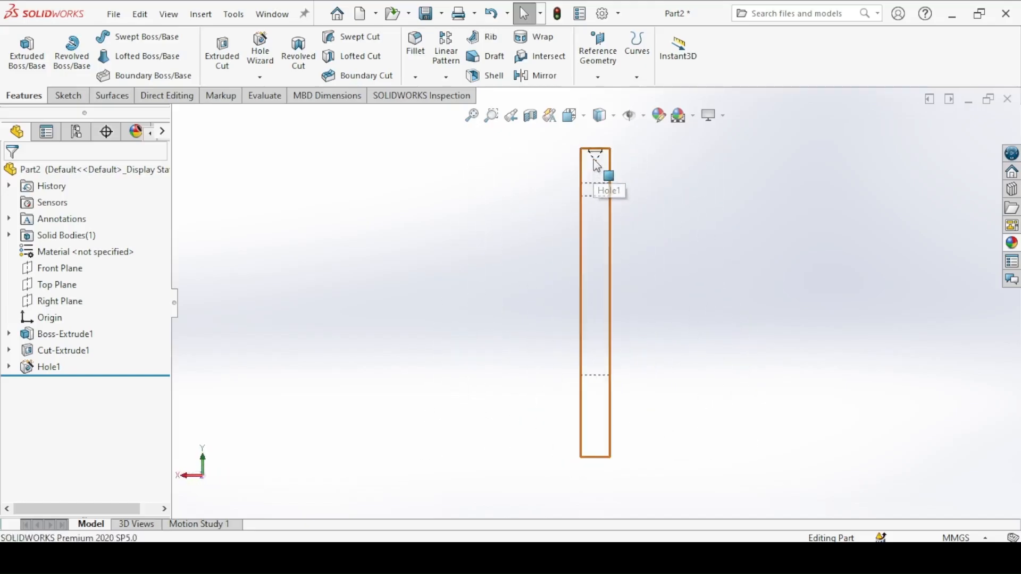
# Step: Return the leg to a shaded isometric view and check the material type in the leg drawing
pyautogui.hotkey('ctrl', '7')
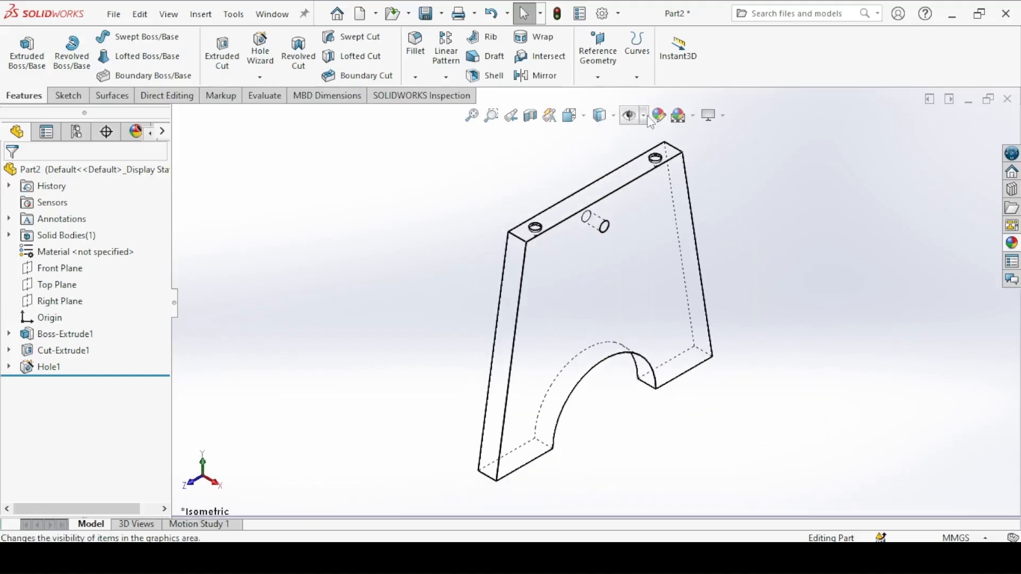
pyautogui.click(609, 138)
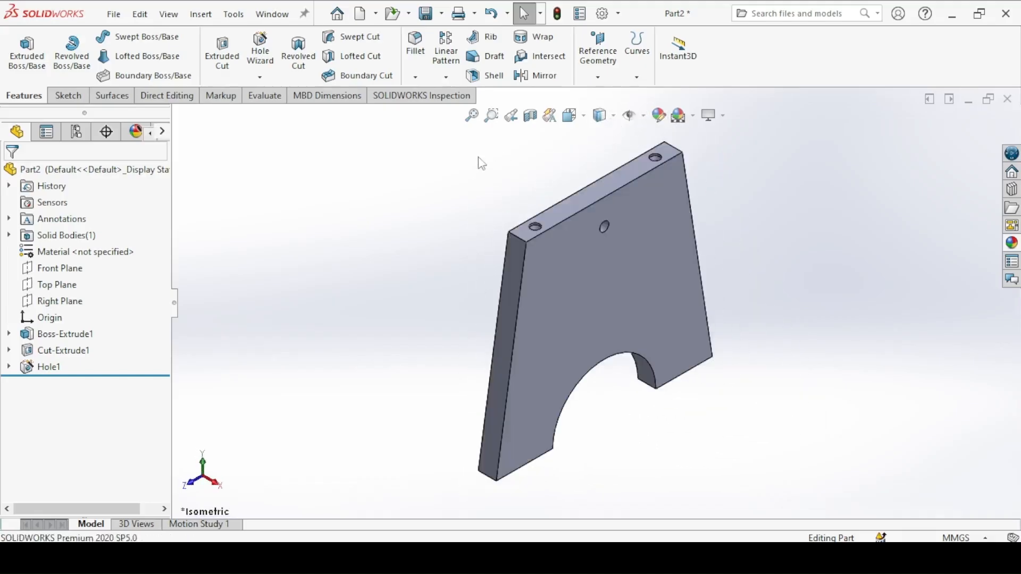
pyautogui.click(420, 558)
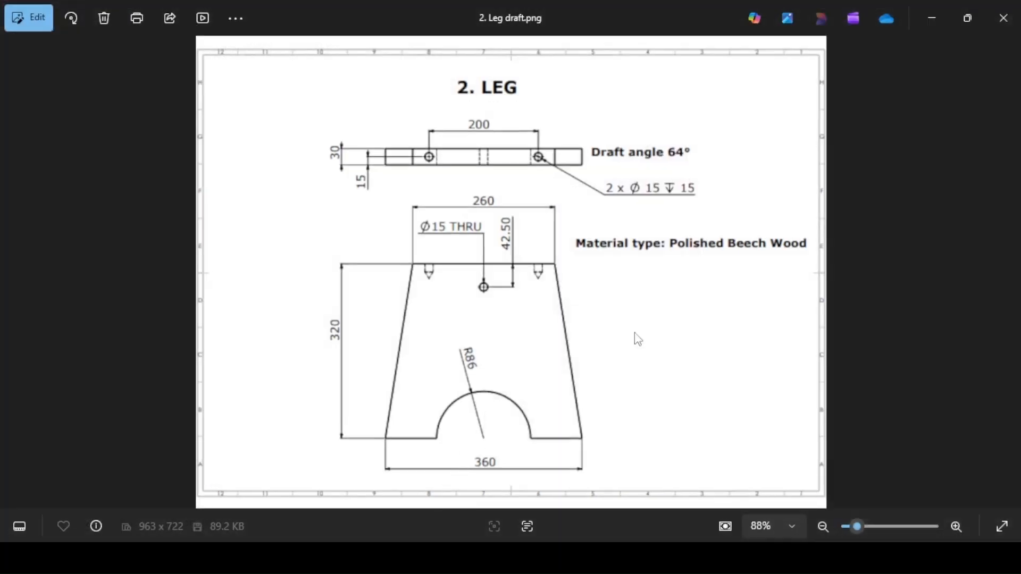
pyautogui.click(420, 559)
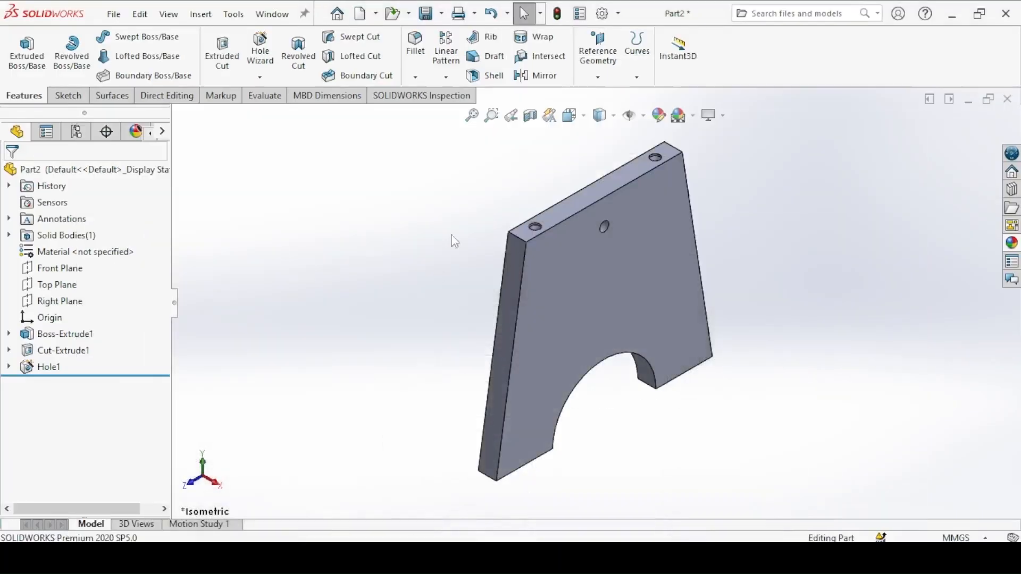
# Step: Apply the polished beech 2d wood appearance to the whole leg part
pyautogui.click(659, 115)
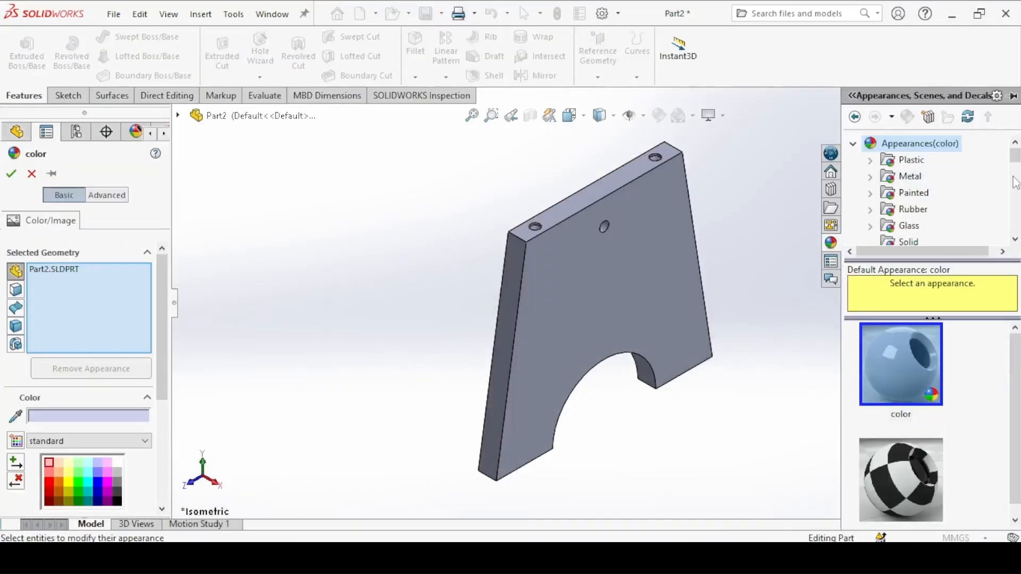
pyautogui.scroll(-3, 1014, 164)
pyautogui.click(919, 159)
pyautogui.scroll(-1, 1013, 348)
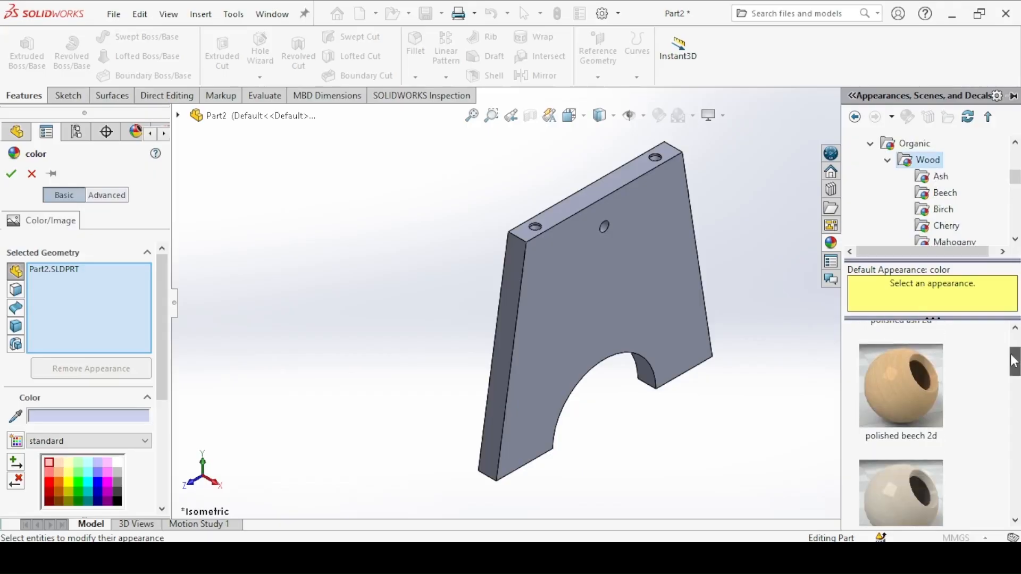
pyautogui.click(898, 381)
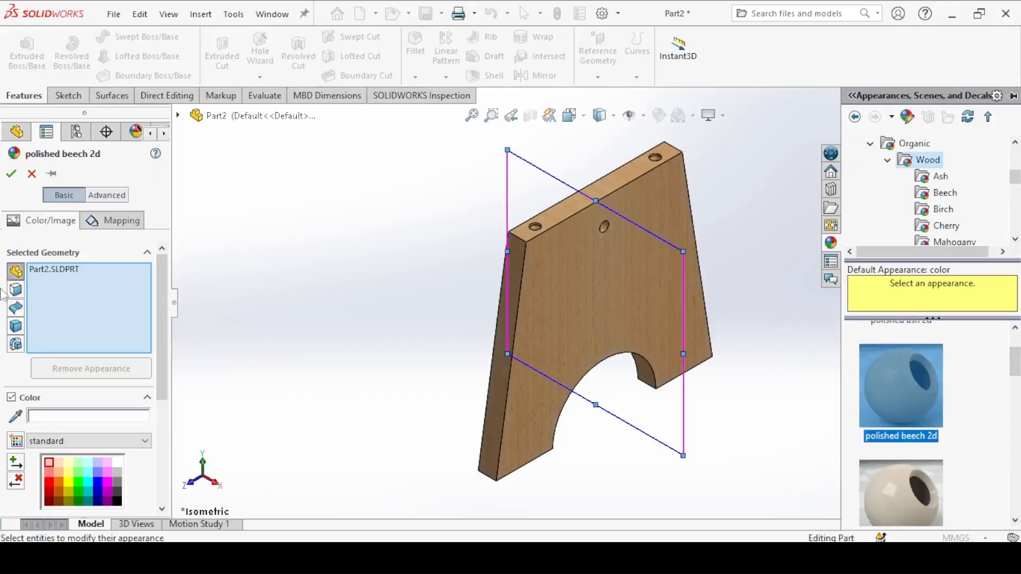
pyautogui.click(11, 173)
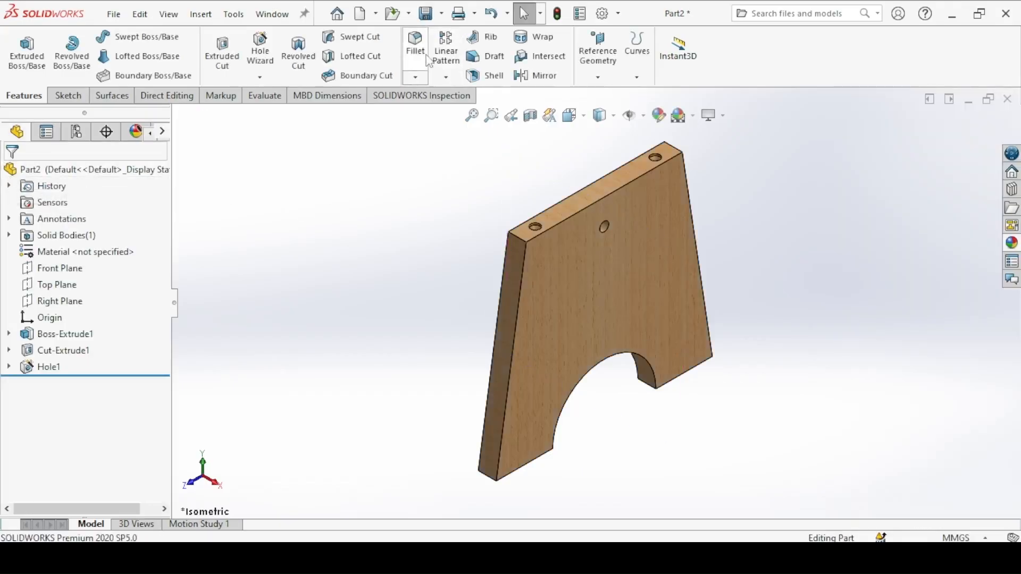
# Step: Save the part under the file name "2. Leg"
pyautogui.click(425, 13)
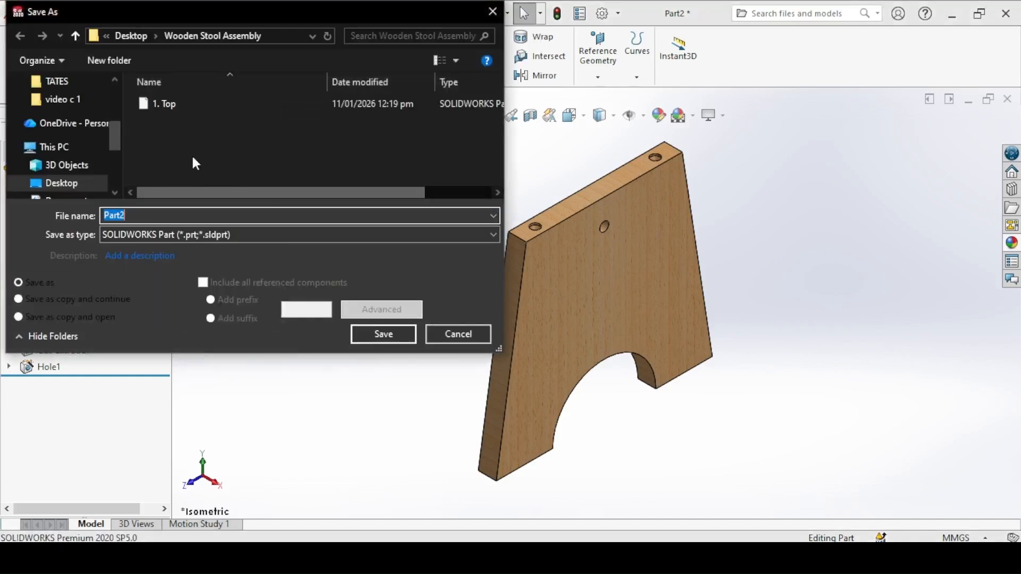
pyautogui.write('2. Leg')
pyautogui.click(353, 338)
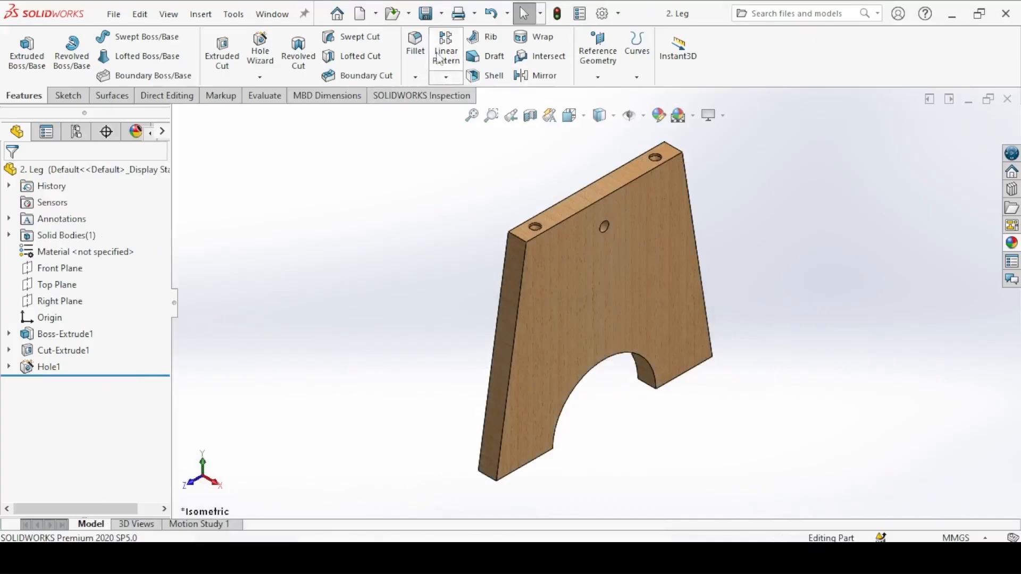
# Step: Create a new part document and start an Extruded Boss/Base sketch on the Front Plane
pyautogui.click(364, 14)
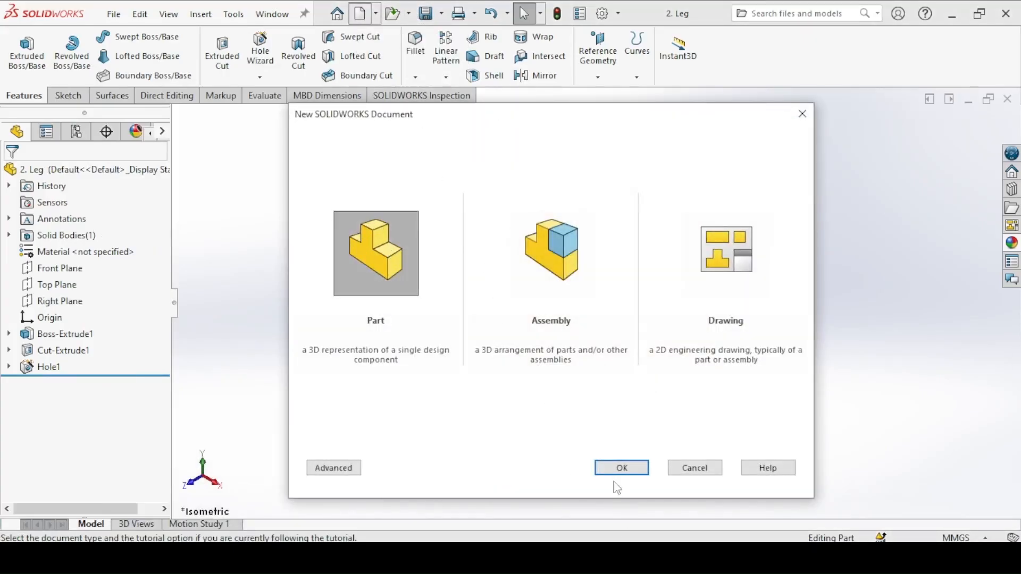
pyautogui.click(617, 473)
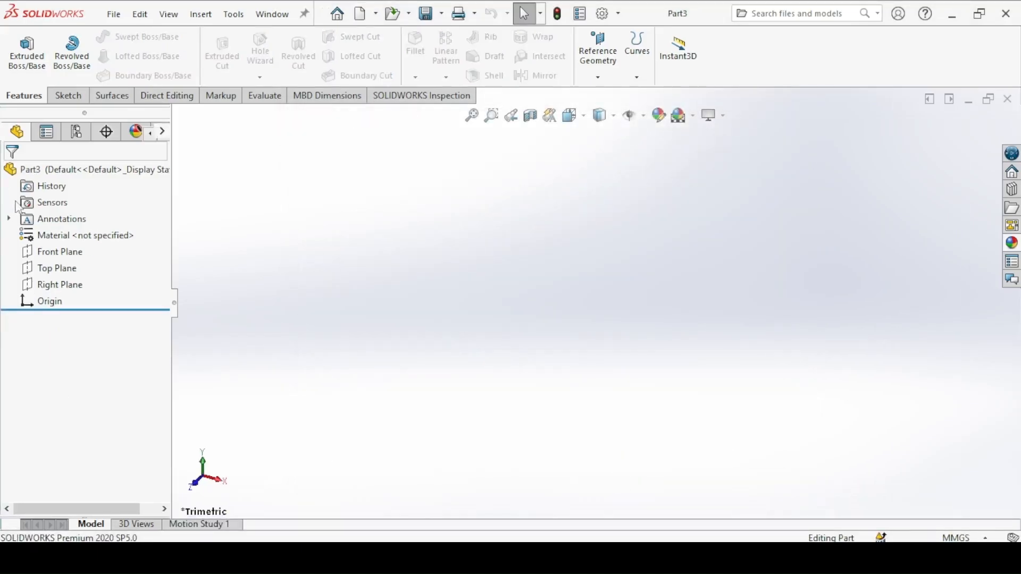
pyautogui.click(27, 51)
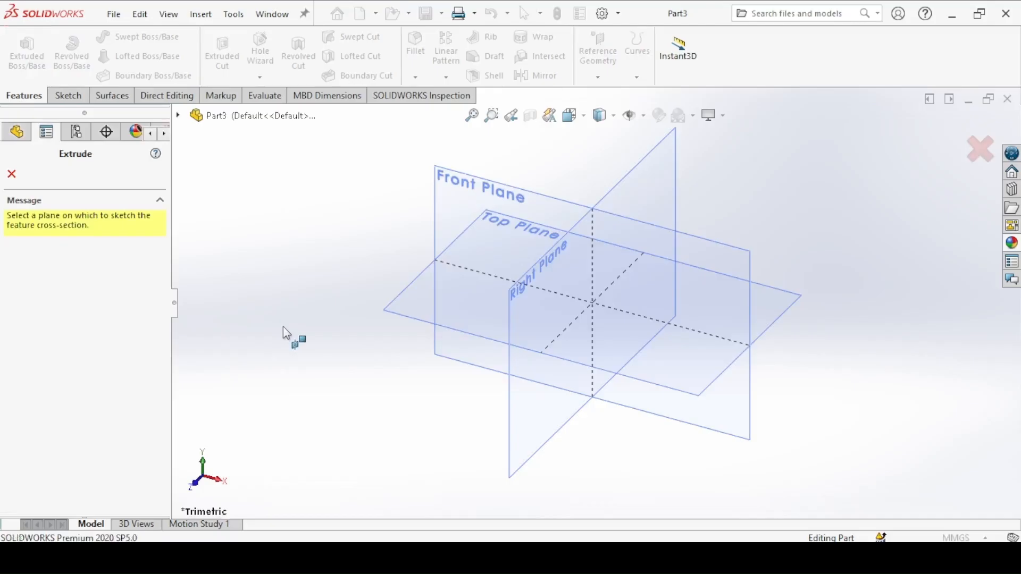
pyautogui.click(447, 178)
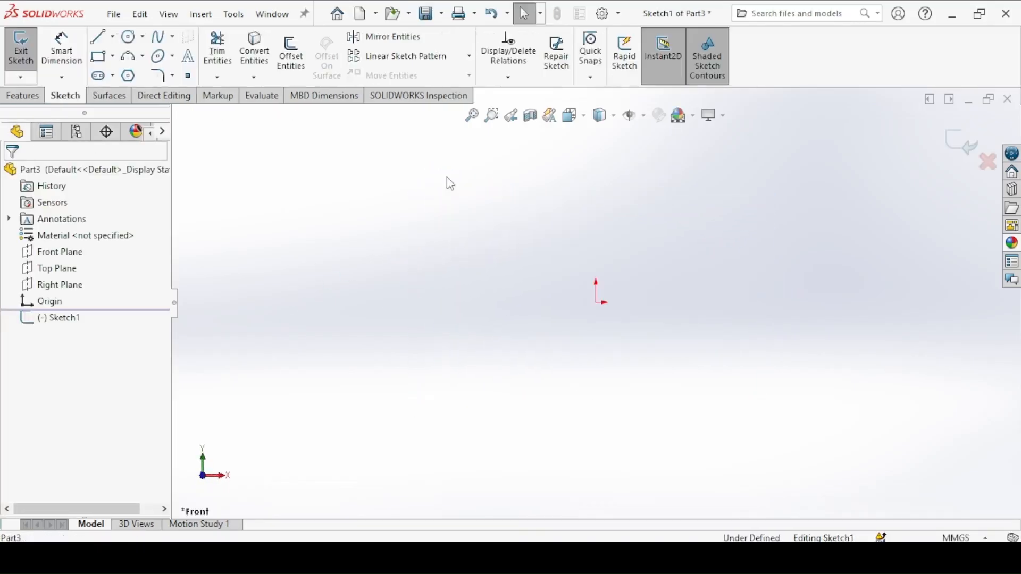
# Step: Sketch a wide corner rectangle about 255 mm long just above the origin
pyautogui.click(98, 57)
pyautogui.moveTo(360, 191)
pyautogui.mouseDown()
pyautogui.moveTo(808, 278)
pyautogui.moveTo(833, 295)
pyautogui.mouseUp()
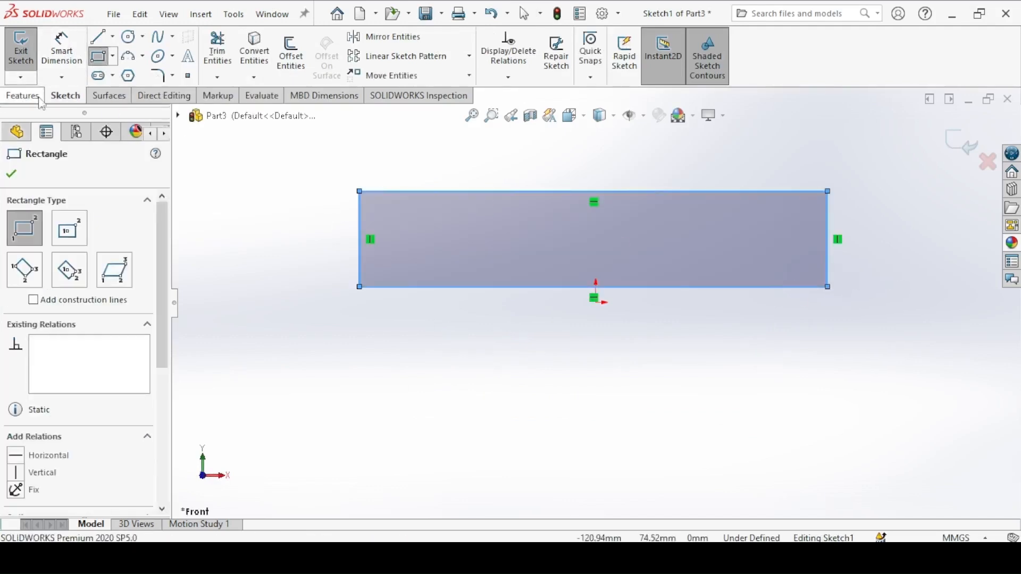
pyautogui.click(12, 175)
# Step: Check the bar's dimensions in the bar drawing and dimension the rectangle's top edge to 310 mm
pyautogui.hotkey('alt', 'Tab')
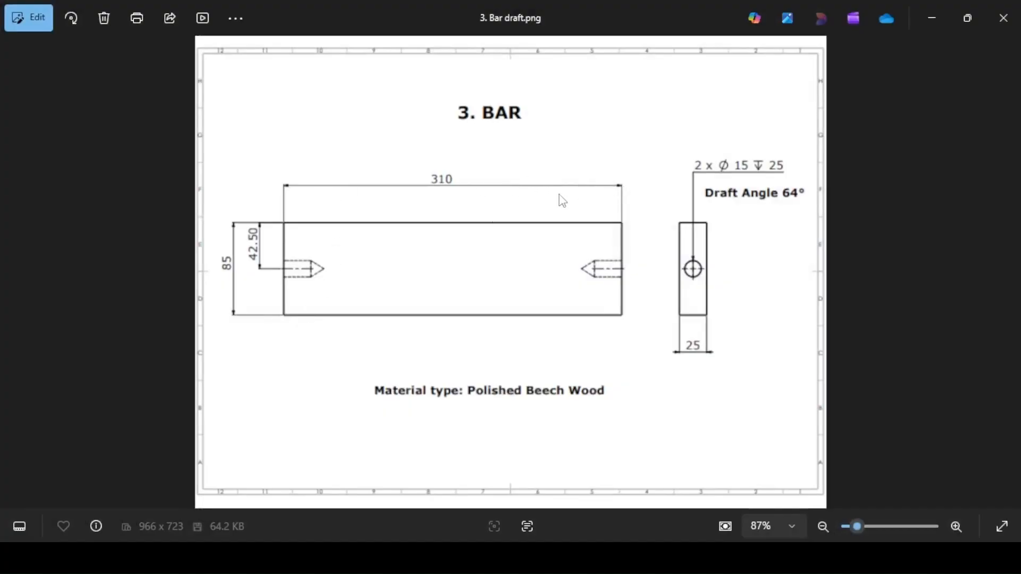
pyautogui.hotkey('alt', 'Tab')
pyautogui.click(61, 51)
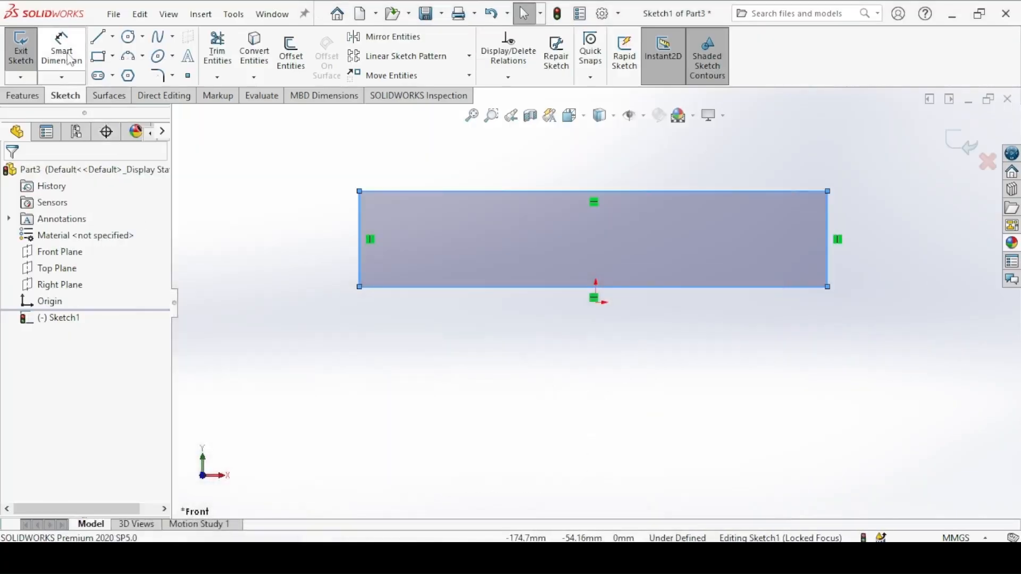
pyautogui.click(384, 192)
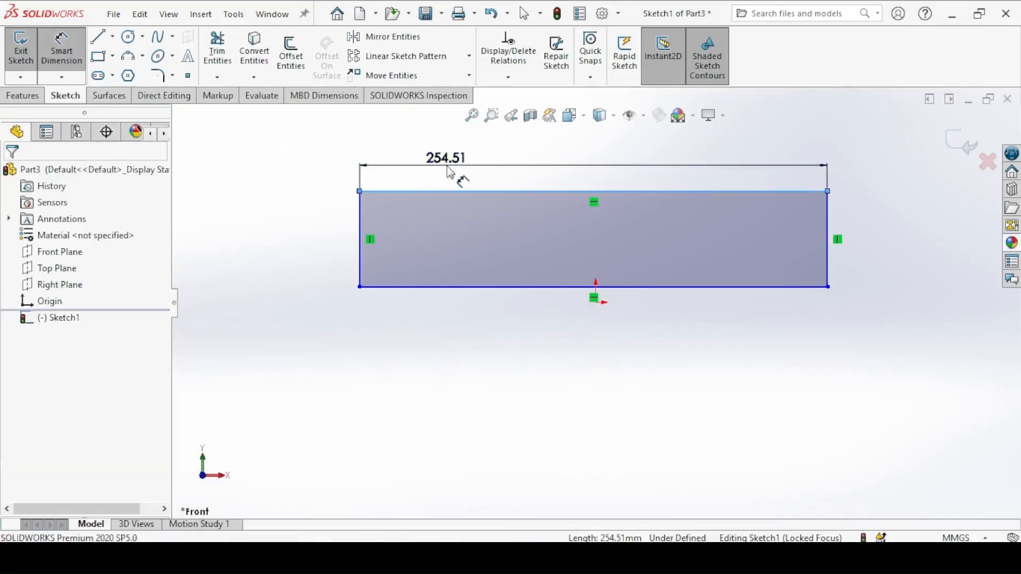
pyautogui.click(452, 165)
pyautogui.write('310')
pyautogui.press('Return')
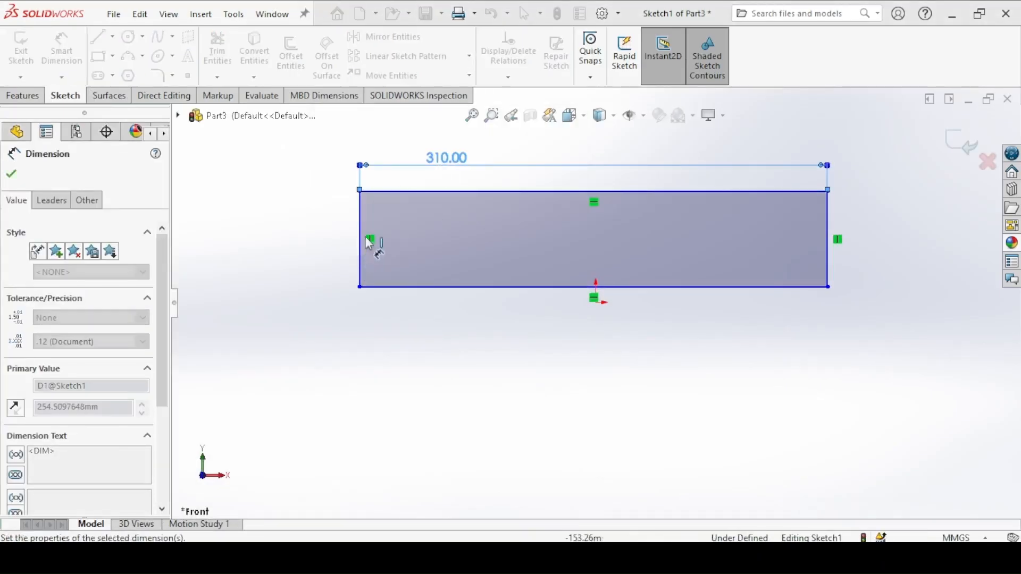
# Step: Dimension the rectangle's vertical side to 85 mm
pyautogui.click(359, 242)
pyautogui.click(285, 249)
pyautogui.write('85')
pyautogui.press('Return')
pyautogui.press('Escape')
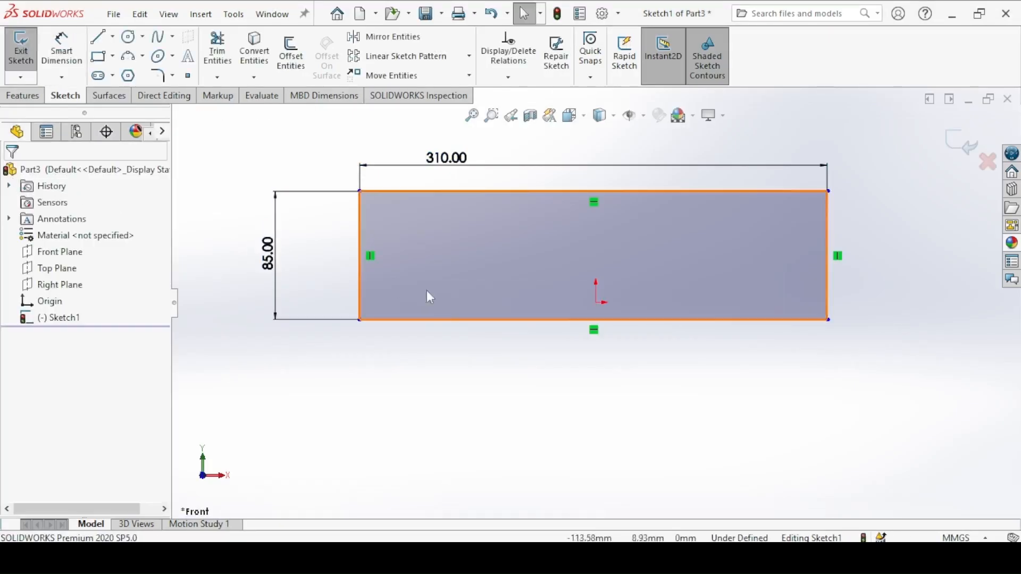
# Step: Make the midpoint of the rectangle's bottom edge coincident with the origin
pyautogui.click(596, 323)
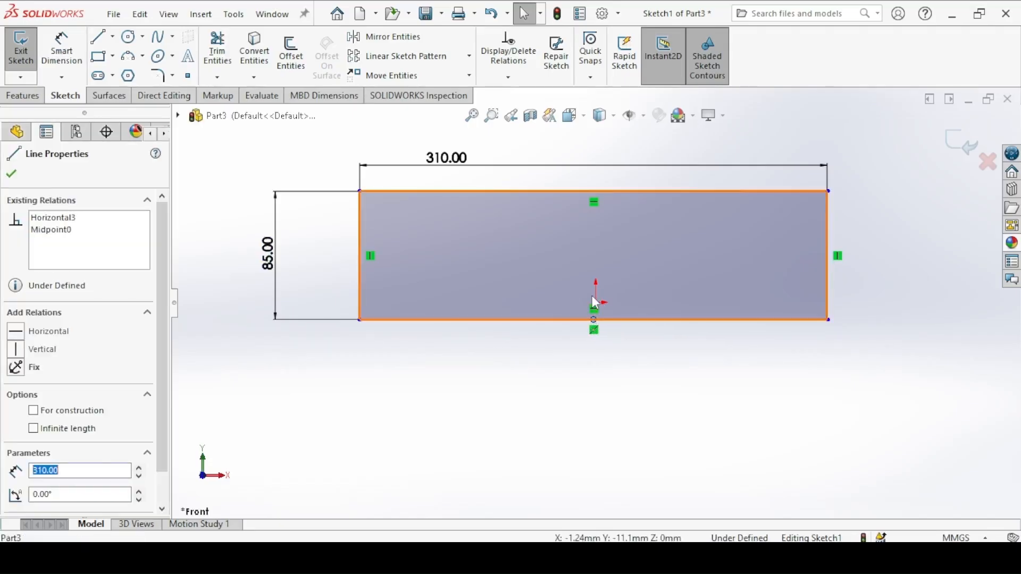
pyautogui.press('Escape')
pyautogui.keyDown('ctrl'); pyautogui.click(596, 302); pyautogui.keyUp('ctrl')
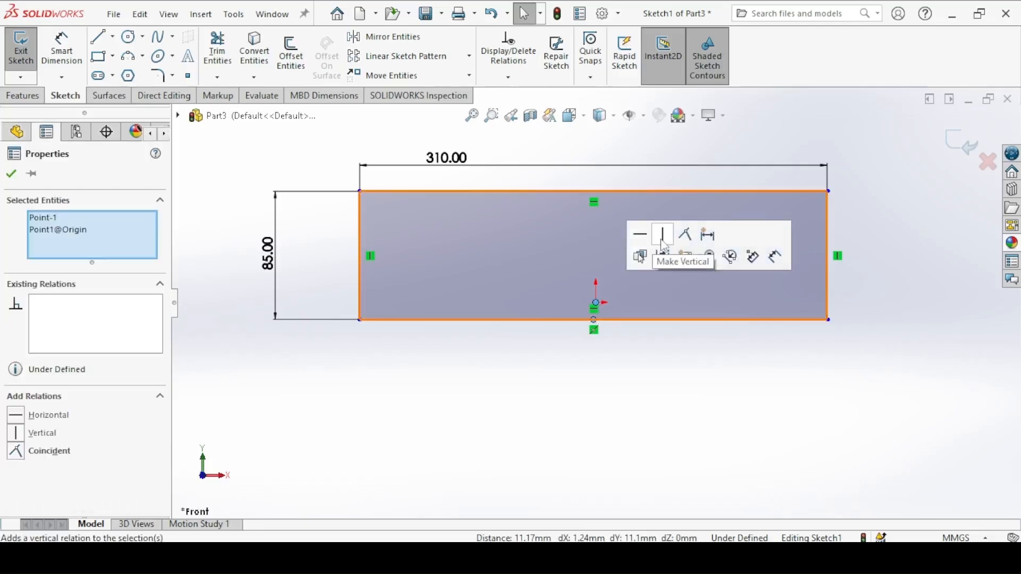
pyautogui.click(684, 235)
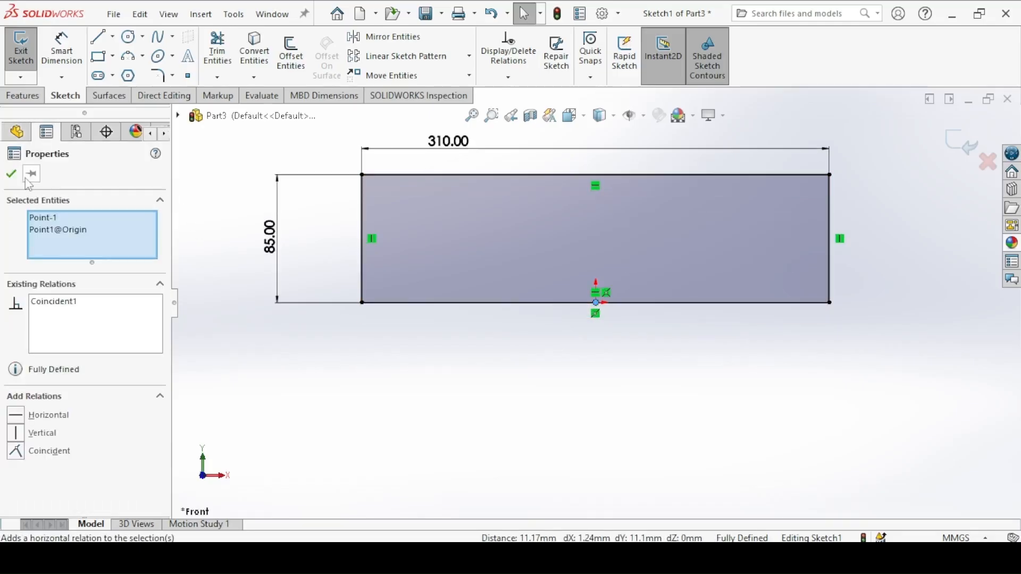
pyautogui.press('Escape')
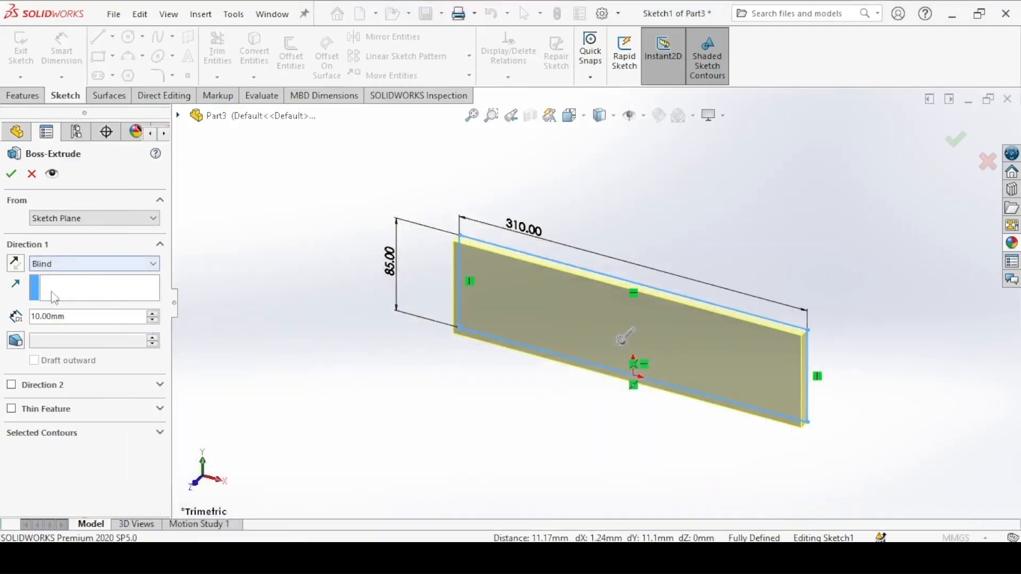
# Step: Extrude the bar profile 25 mm with a Blind end condition, as given in the bar drawing
pyautogui.doubleClick(48, 317)
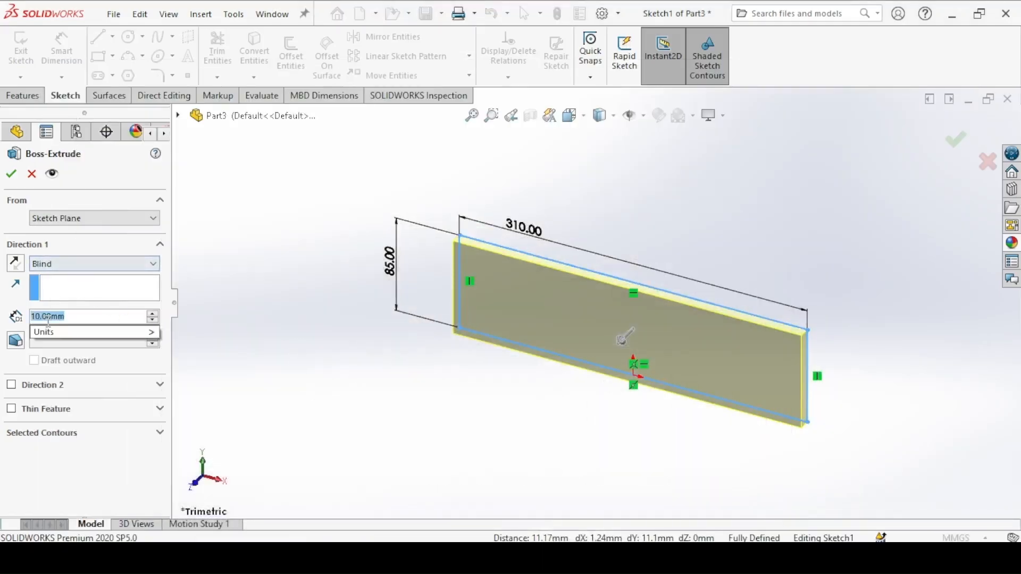
pyautogui.write('25')
pyautogui.press('Return')
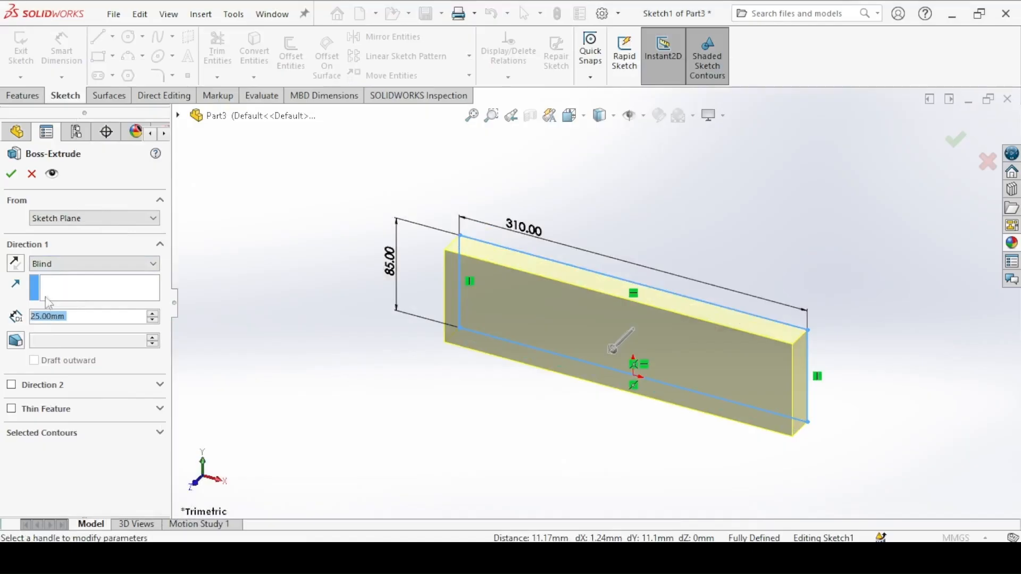
pyautogui.click(12, 174)
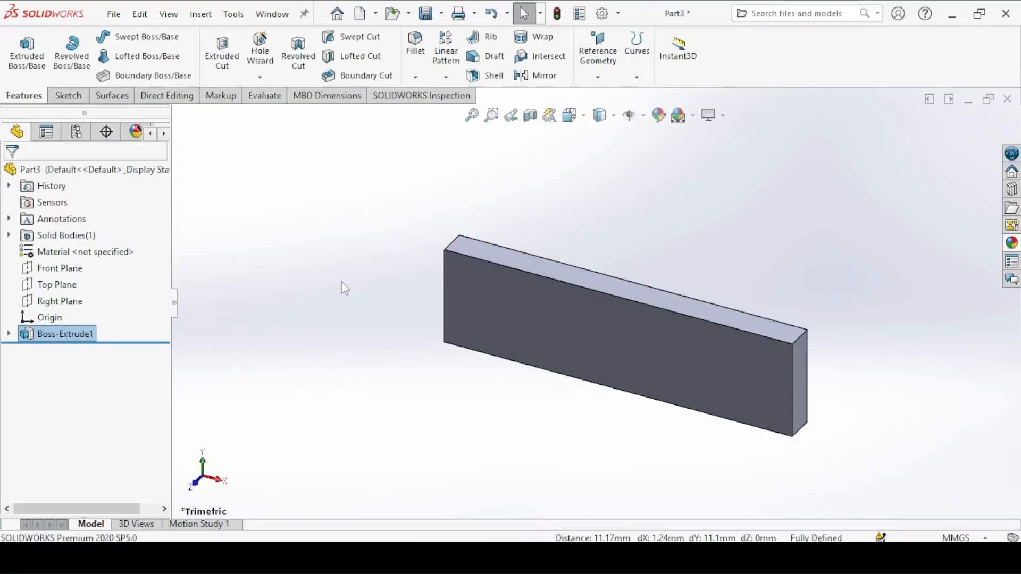
# Step: Check the holes in the bar drawing and place a Hole Wizard hole near the middle of the bar's right end face
pyautogui.click(410, 558)
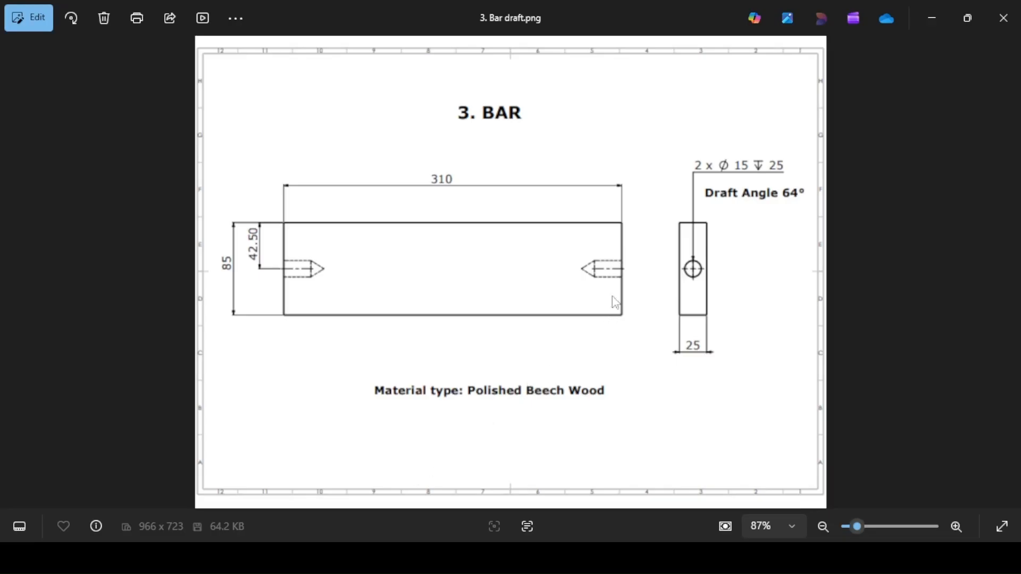
pyautogui.click(410, 559)
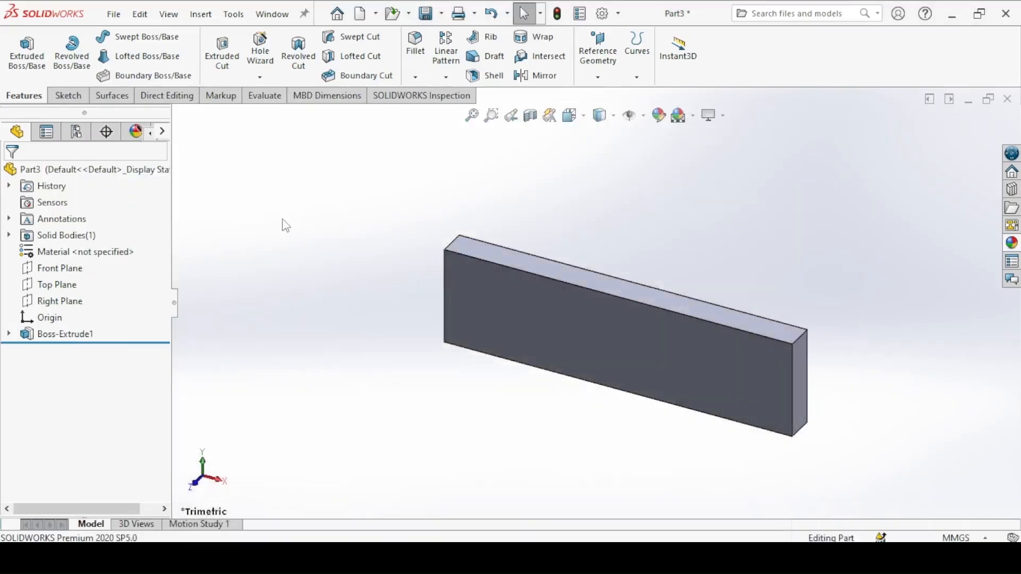
pyautogui.click(260, 51)
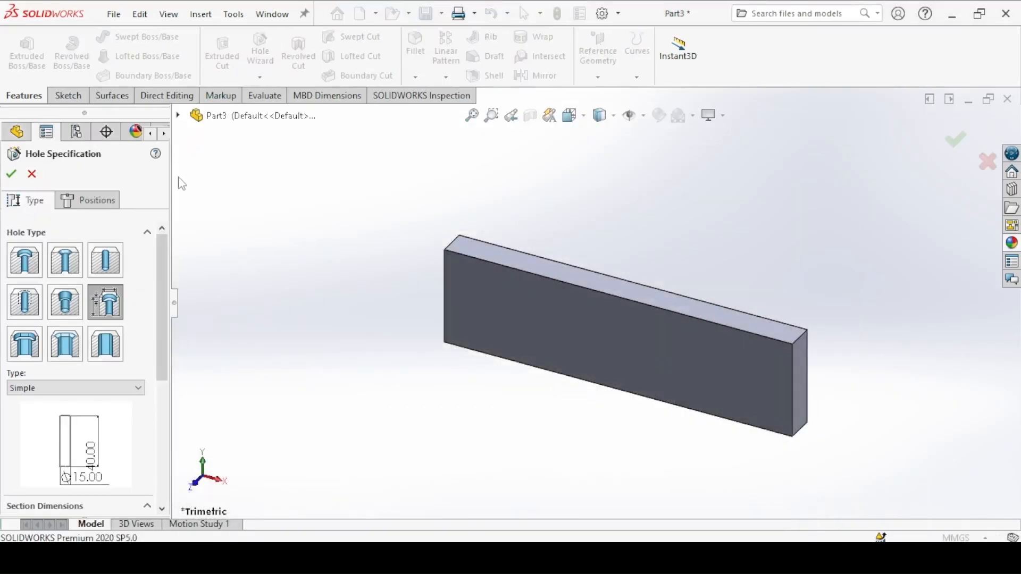
pyautogui.click(75, 207)
pyautogui.moveTo(672, 353); pyautogui.dragTo(752, 371, button='middle')
pyautogui.click(762, 378)
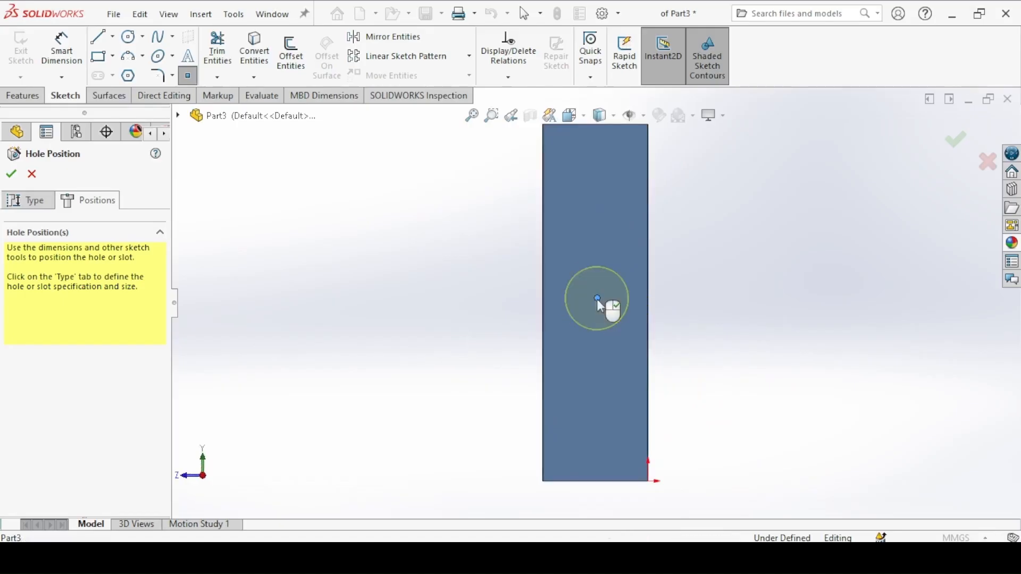
# Step: Check the hole height in the bar drawing and dimension the hole centre 42.5 mm from the end face's top edge
pyautogui.click(98, 36)
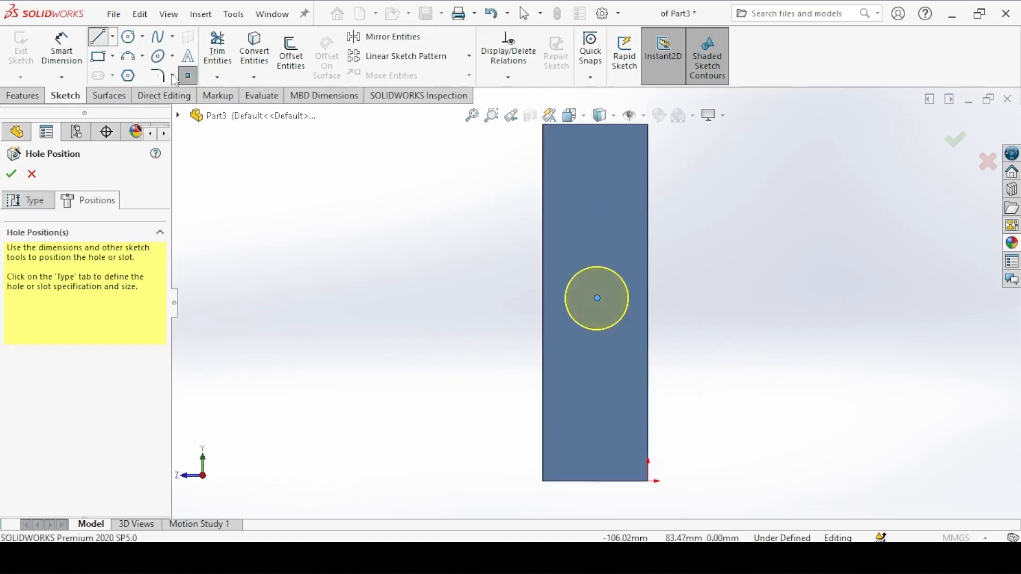
pyautogui.click(426, 555)
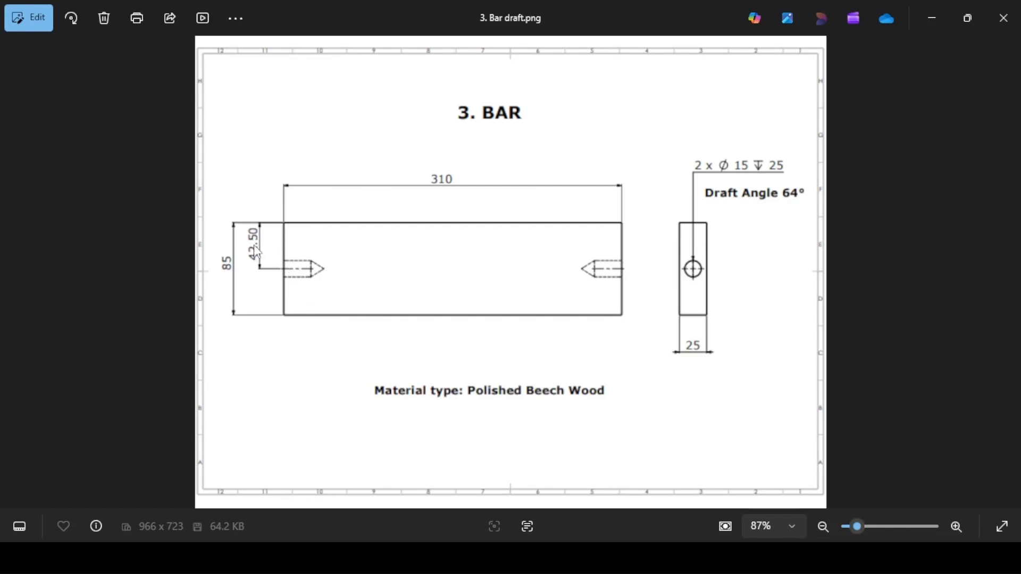
pyautogui.click(376, 554)
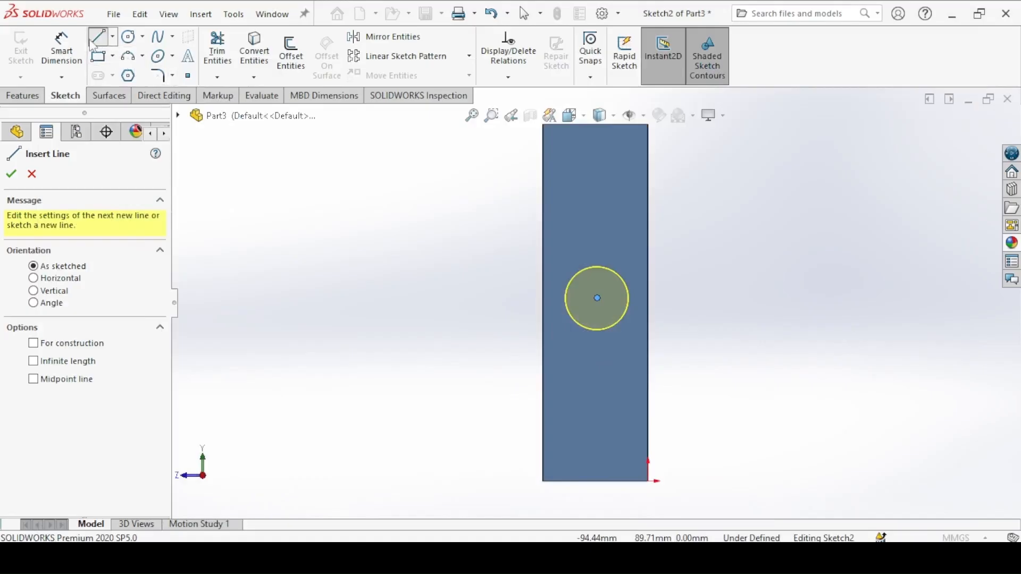
pyautogui.click(72, 41)
pyautogui.click(597, 298)
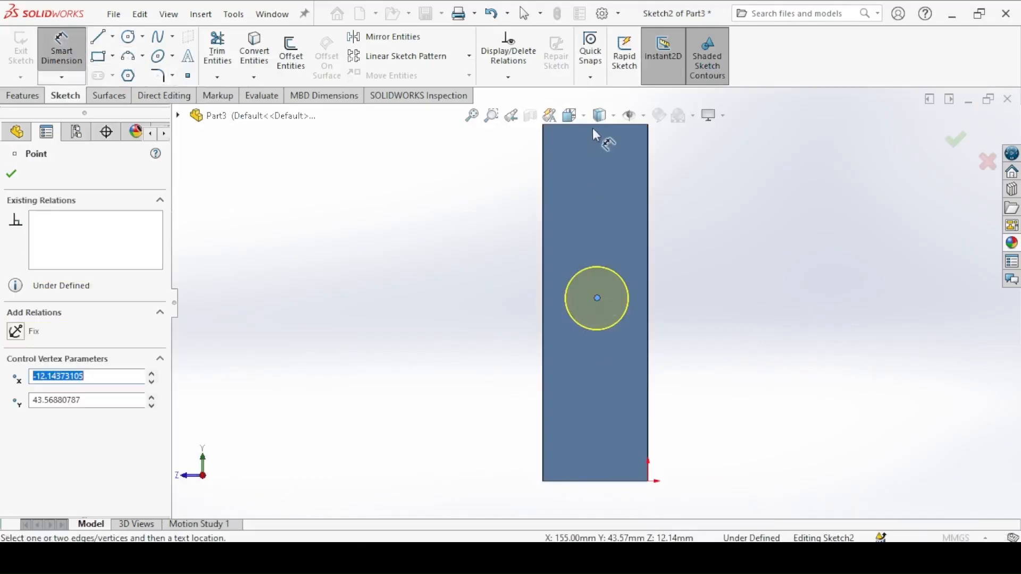
pyautogui.click(596, 130)
pyautogui.click(752, 243)
pyautogui.write('42.5')
pyautogui.press('Return')
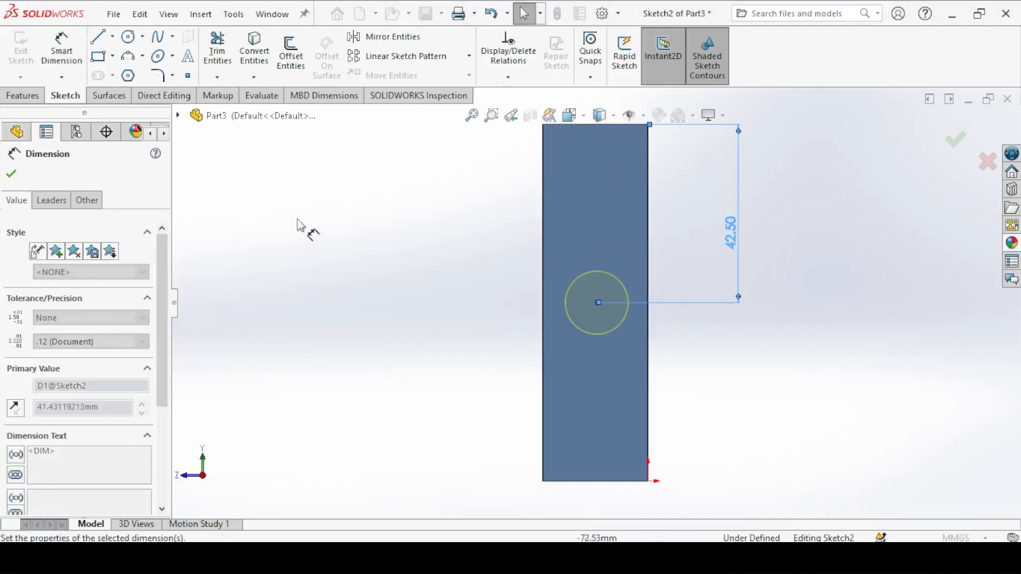
pyautogui.press('Escape')
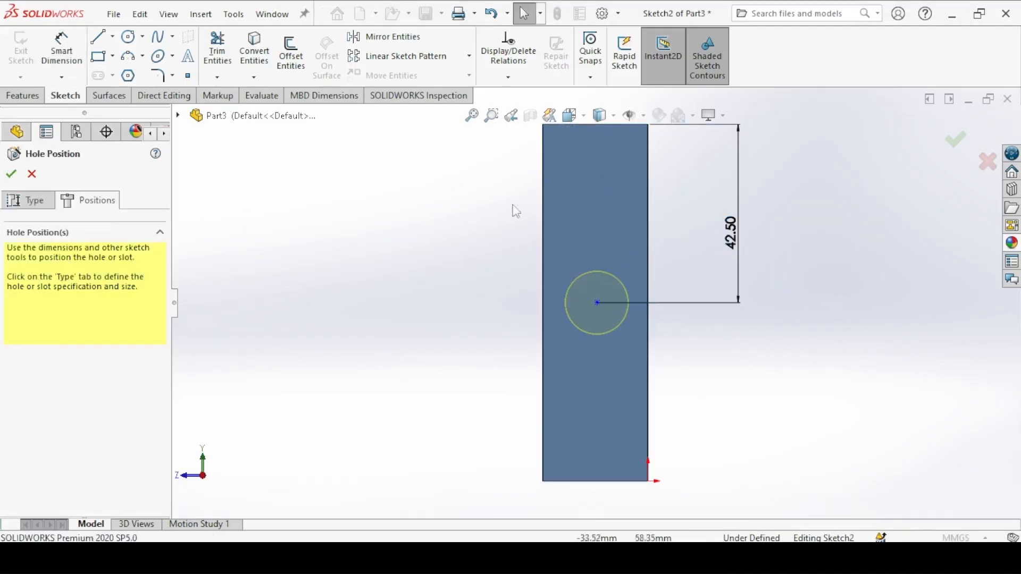
# Step: Add a vertical relation between the hole centre and the midpoint of the end face's bottom edge
pyautogui.click(597, 302)
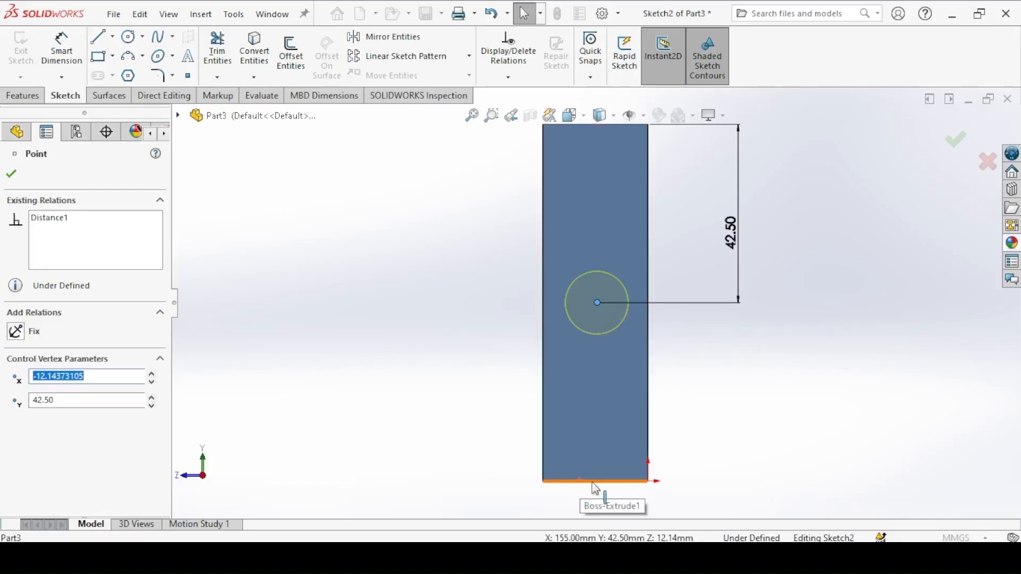
pyautogui.keyDown('ctrl'); pyautogui.click(596, 482); pyautogui.keyUp('ctrl')
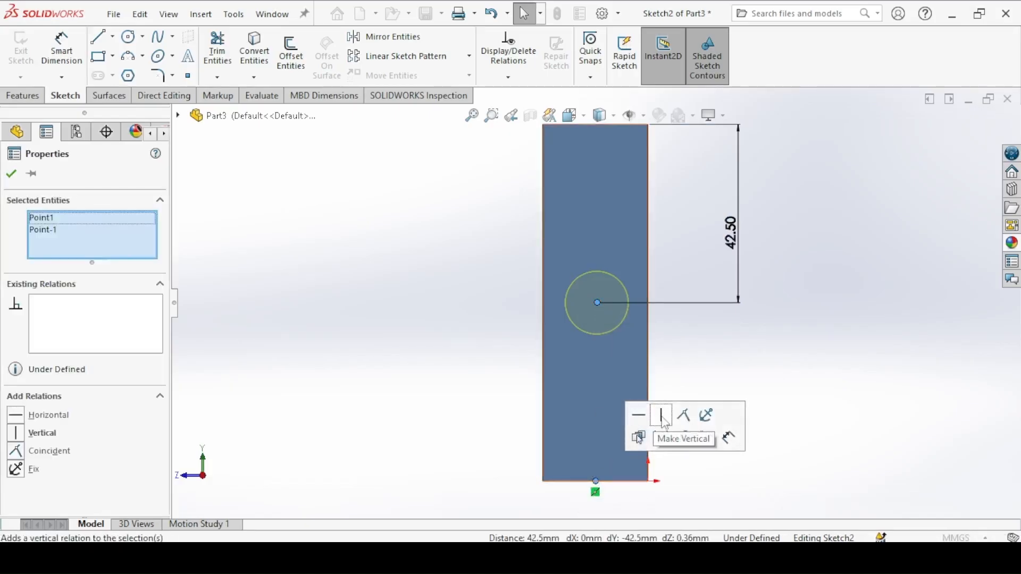
pyautogui.click(662, 415)
pyautogui.click(402, 320)
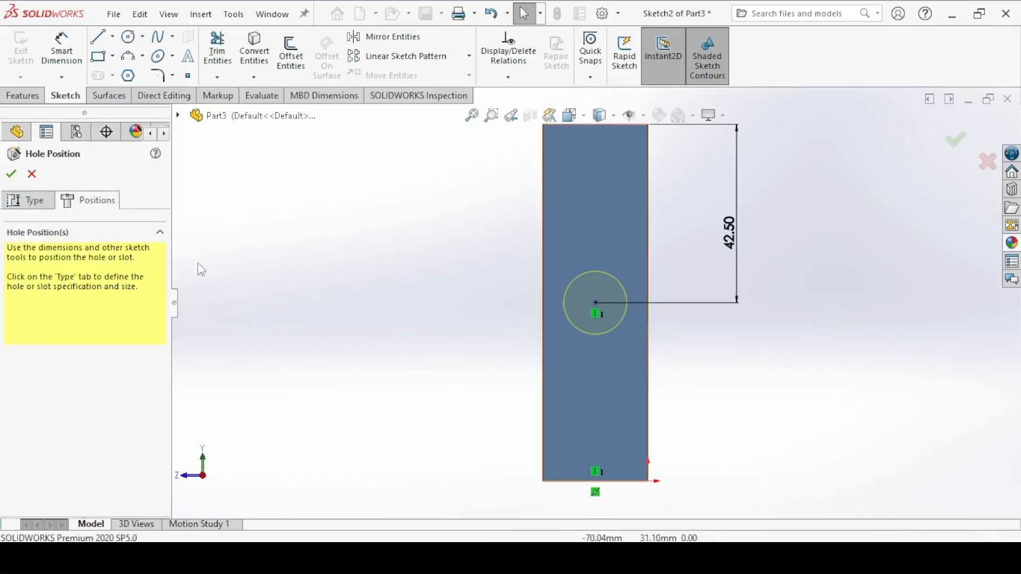
# Step: Change the legacy hole's type to Simple Drilled
pyautogui.click(32, 202)
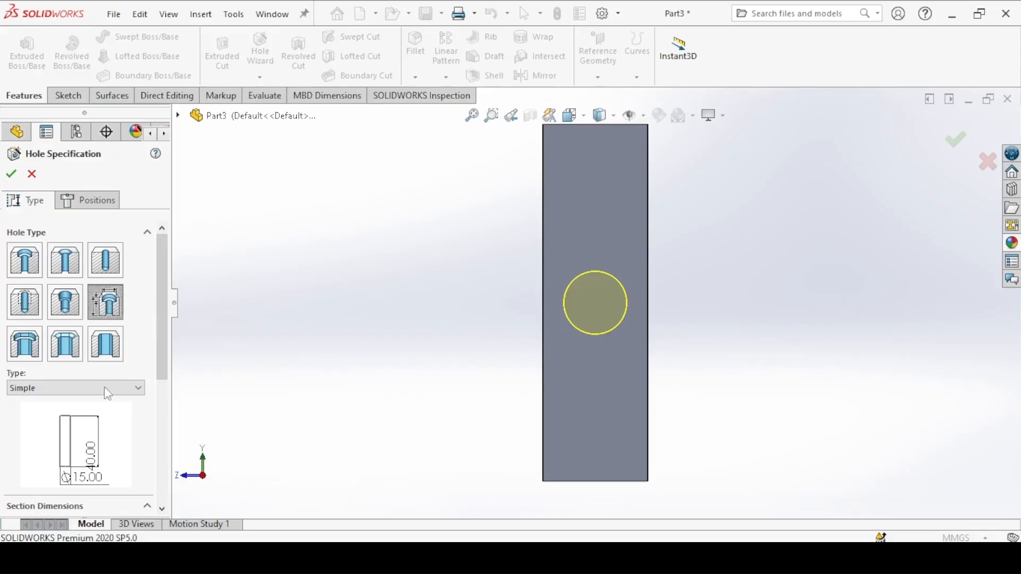
pyautogui.click(45, 389)
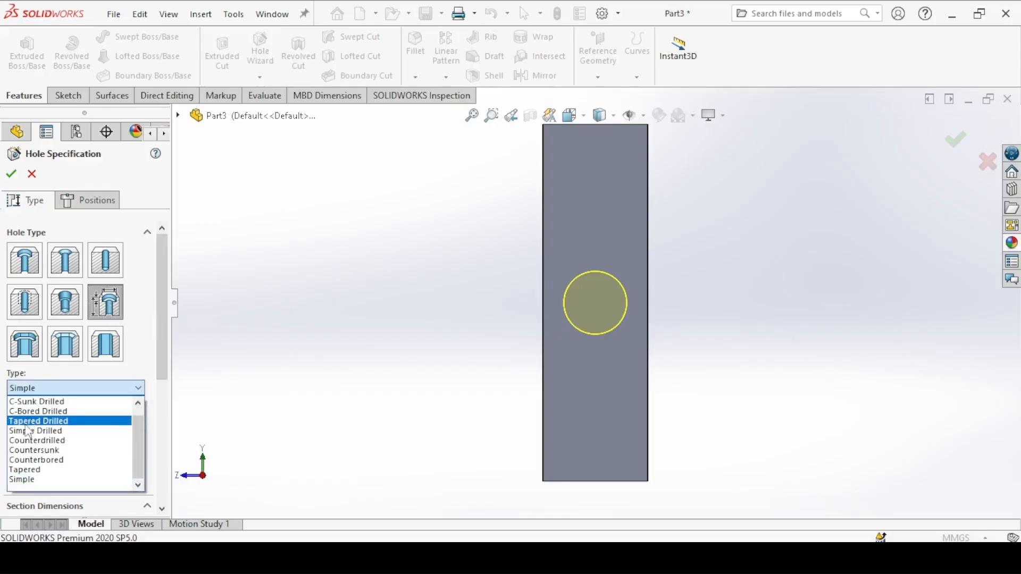
pyautogui.click(28, 430)
pyautogui.scroll(-2, 93, 383)
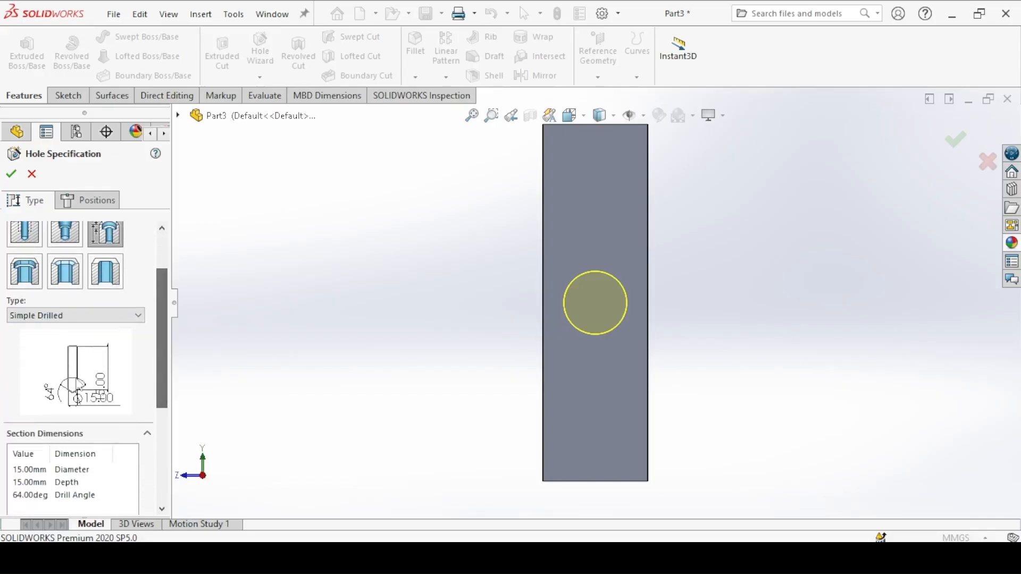
pyautogui.scroll(-3, 162, 340)
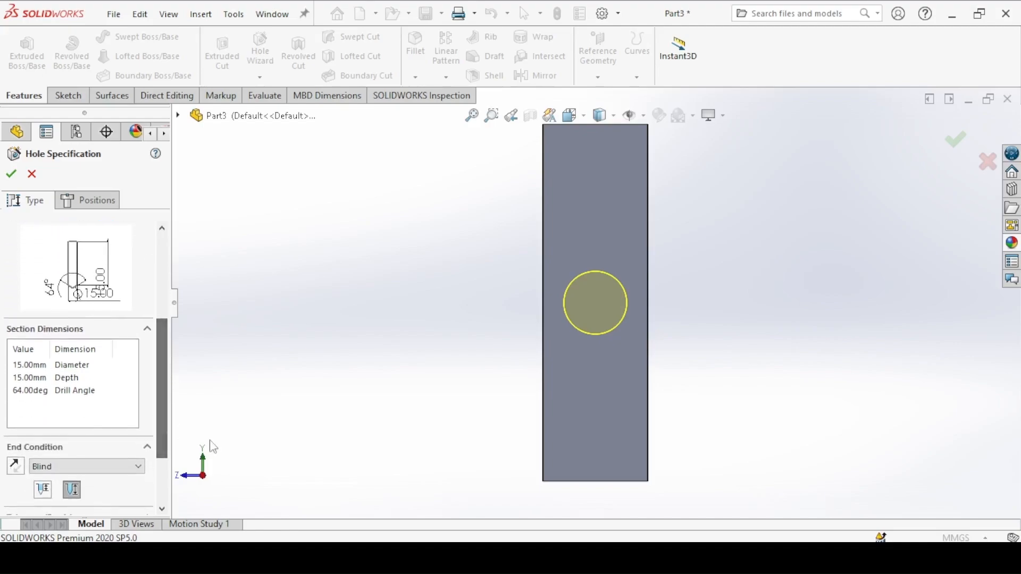
# Step: Check the hole callout in the bar drawing and set the hole's depth to 25 mm
pyautogui.hotkey('alt', 'Tab')
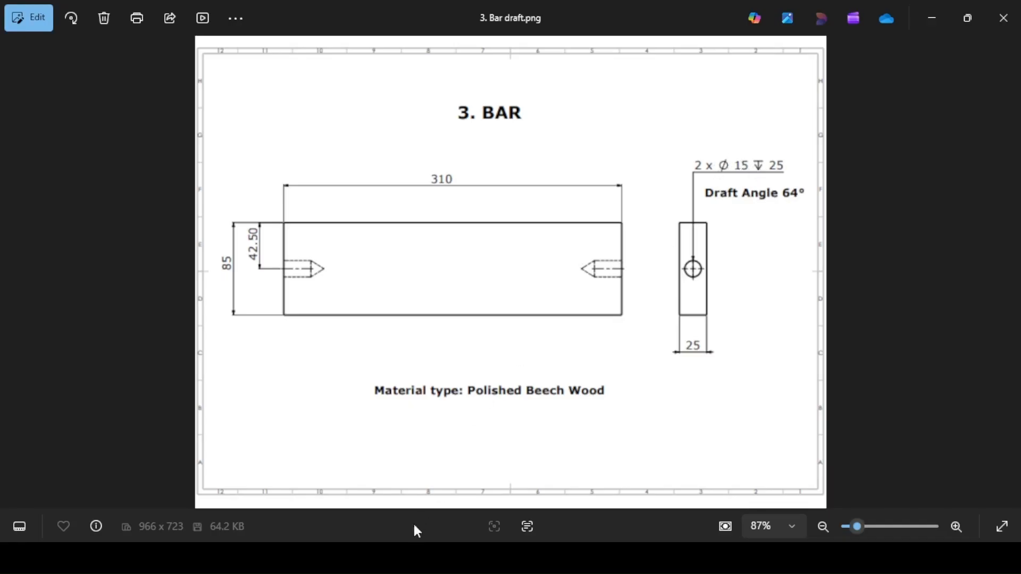
pyautogui.hotkey('alt', 'Tab')
pyautogui.doubleClick(24, 365)
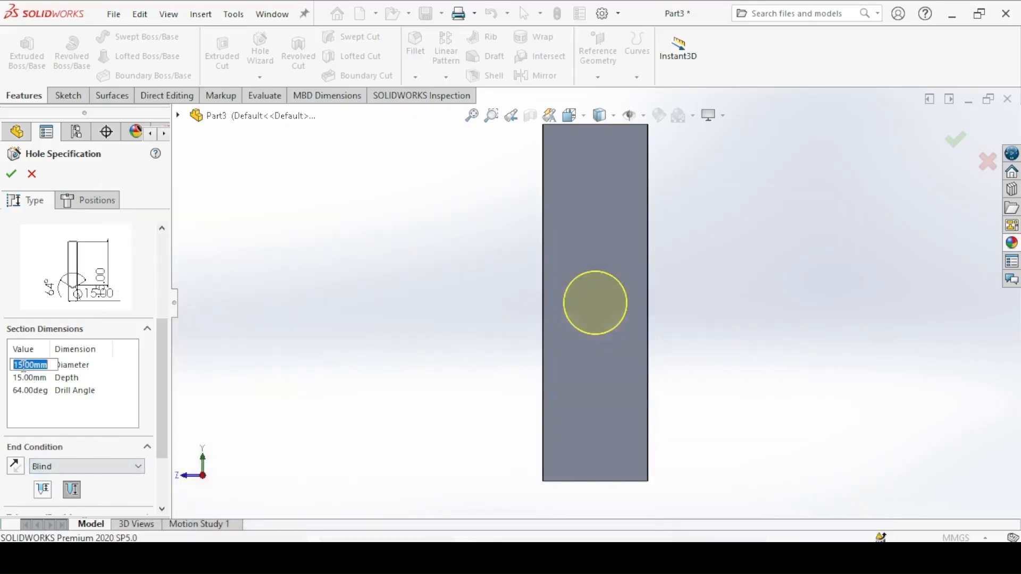
pyautogui.doubleClick(23, 391)
pyautogui.doubleClick(20, 377)
pyautogui.write('25')
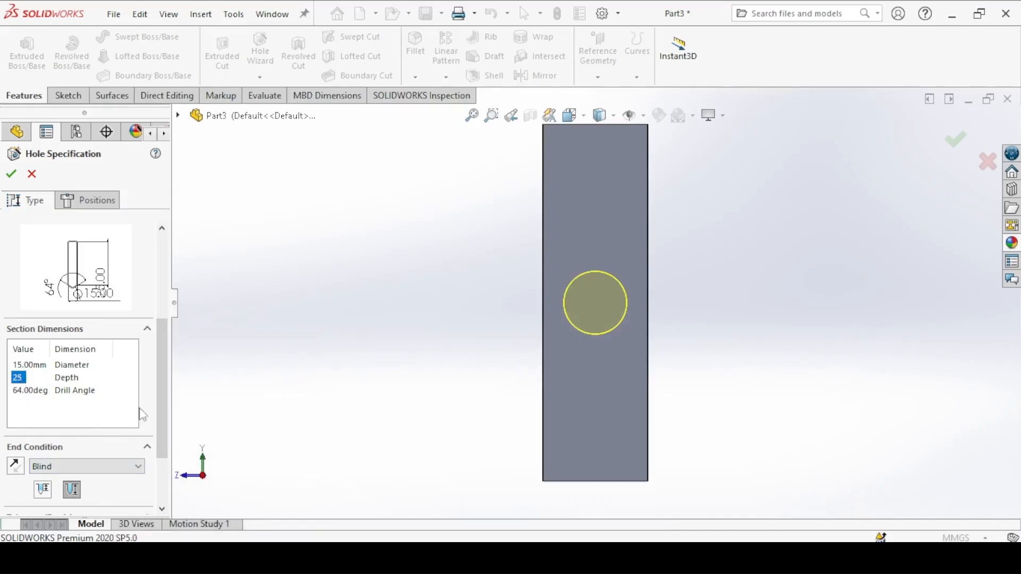
# Step: Measure the blind hole's depth up to the shoulder and finish the hole
pyautogui.moveTo(160, 391); pyautogui.dragTo(161, 429)
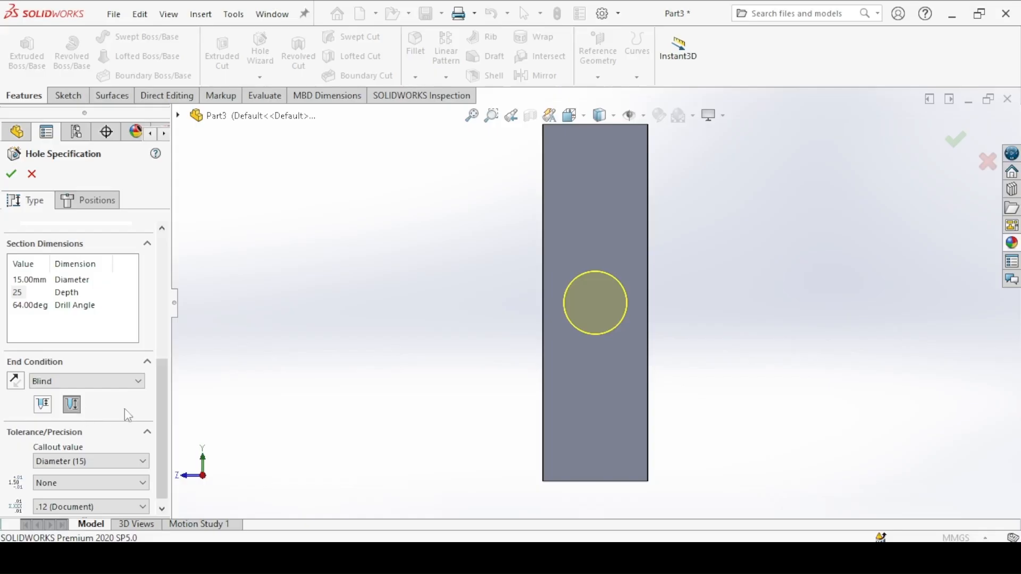
pyautogui.click(41, 406)
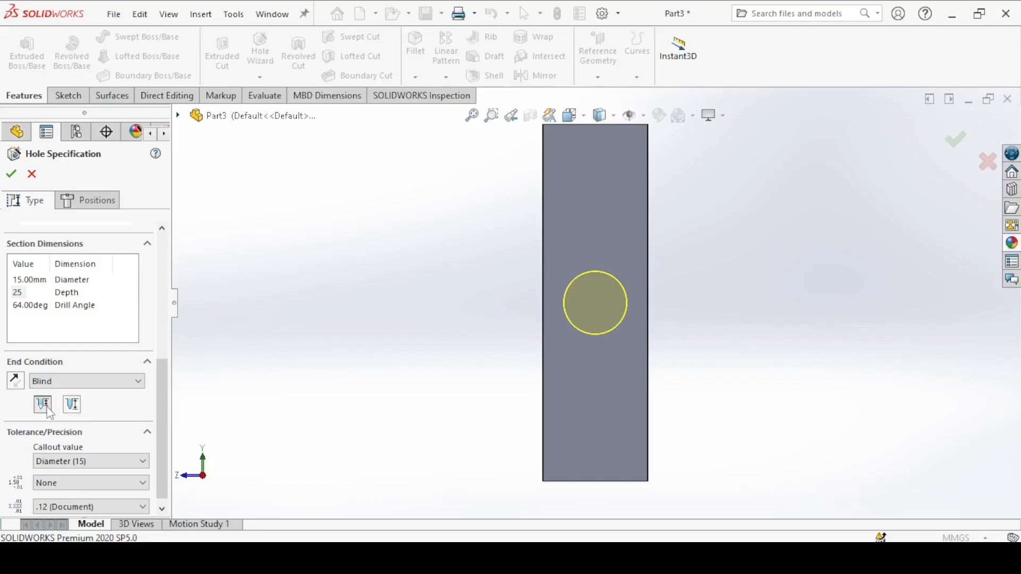
pyautogui.click(11, 174)
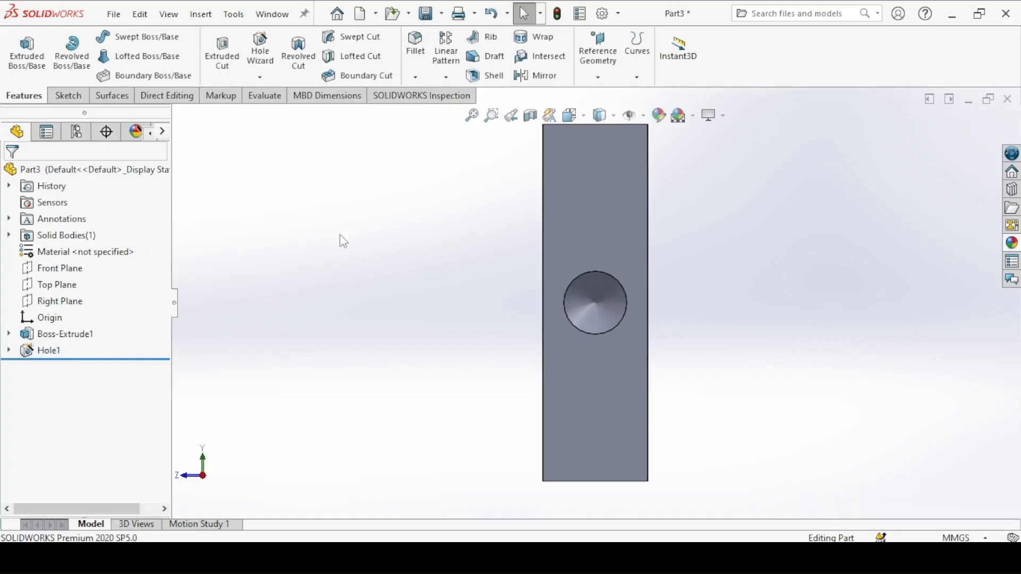
# Step: Mirror the drilled hole about the Right Plane to the bar's opposite end
pyautogui.hotkey('ctrl', '7')
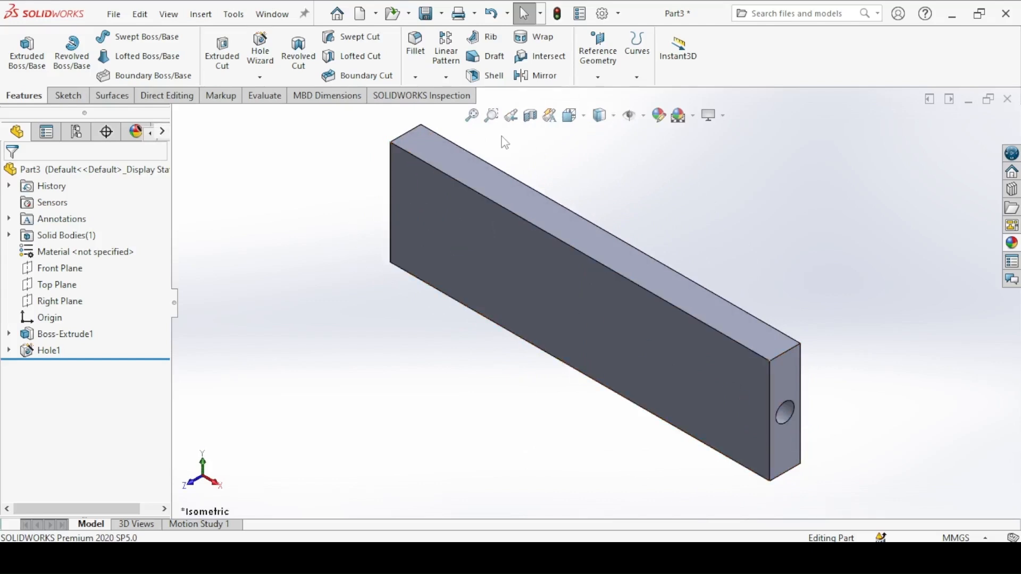
pyautogui.click(537, 76)
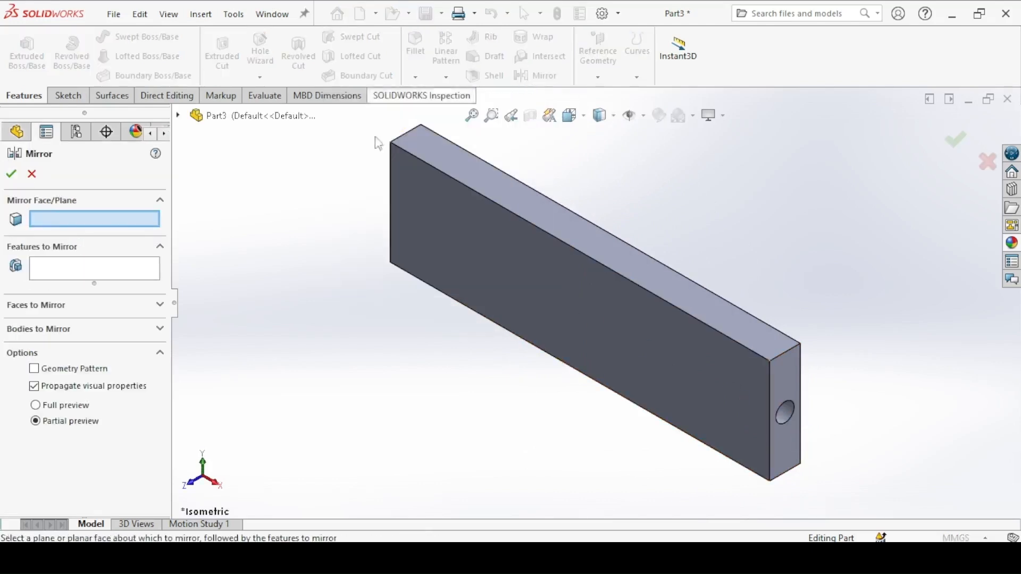
pyautogui.click(179, 115)
pyautogui.click(239, 248)
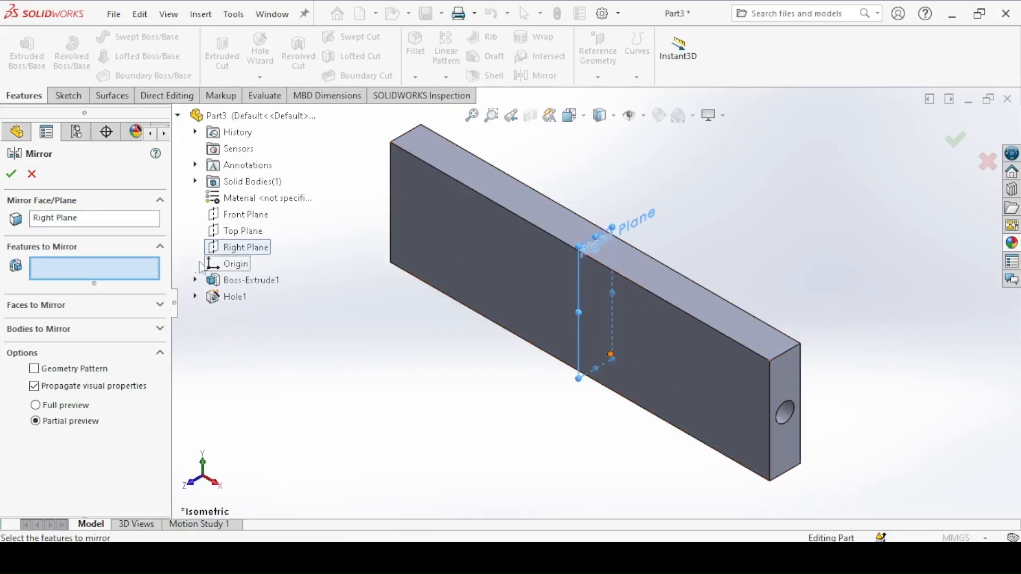
pyautogui.click(230, 297)
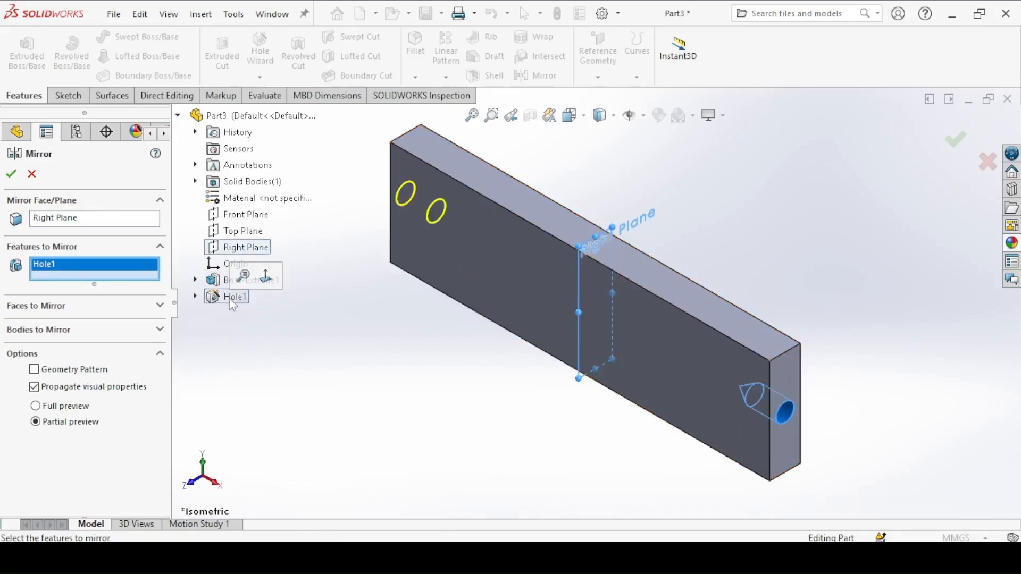
pyautogui.click(11, 175)
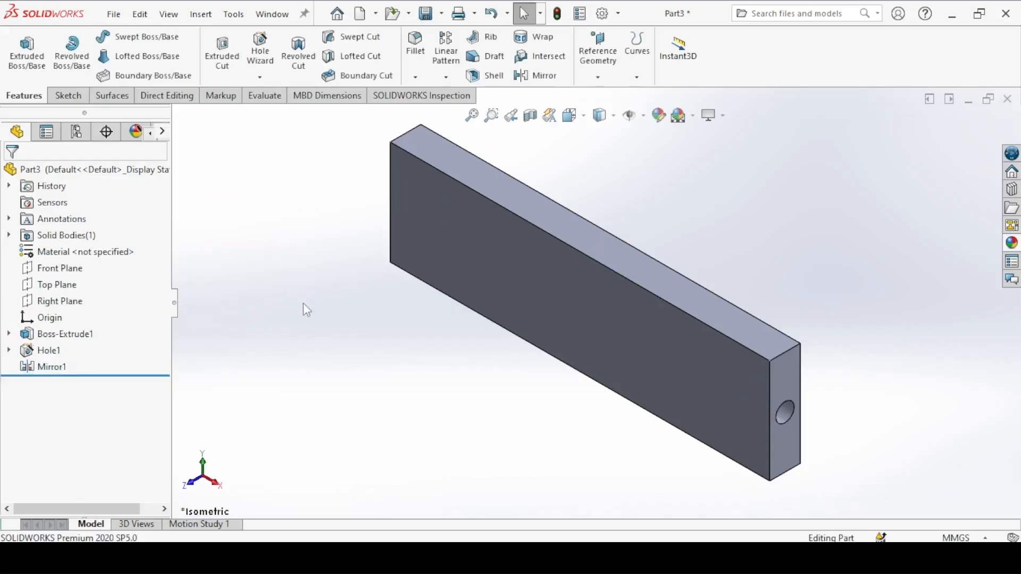
# Step: Check the material in the bar drawing and apply the polished beech 2d appearance to the whole part
pyautogui.click(425, 559)
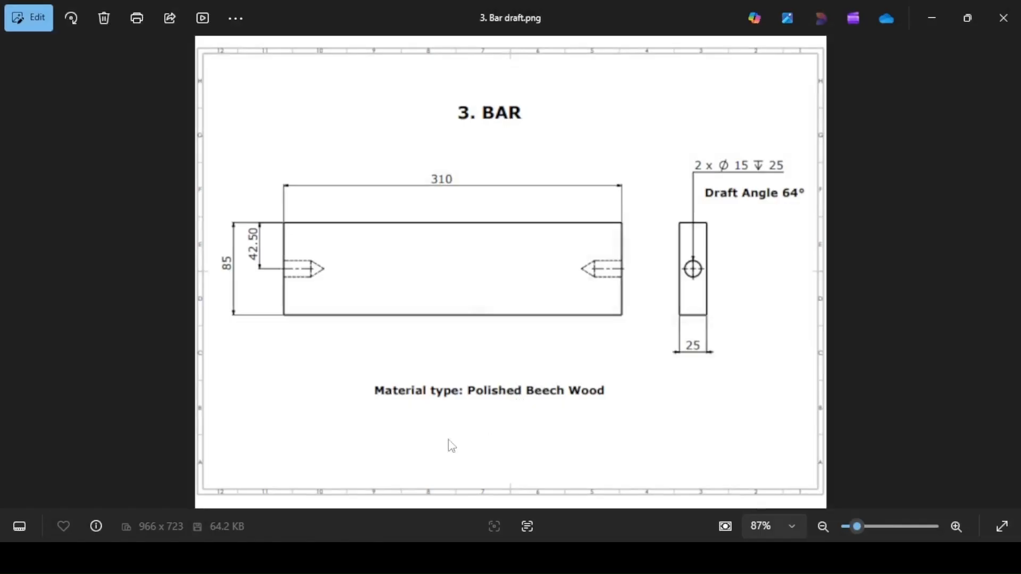
pyautogui.hotkey('alt', 'Tab')
pyautogui.click(658, 115)
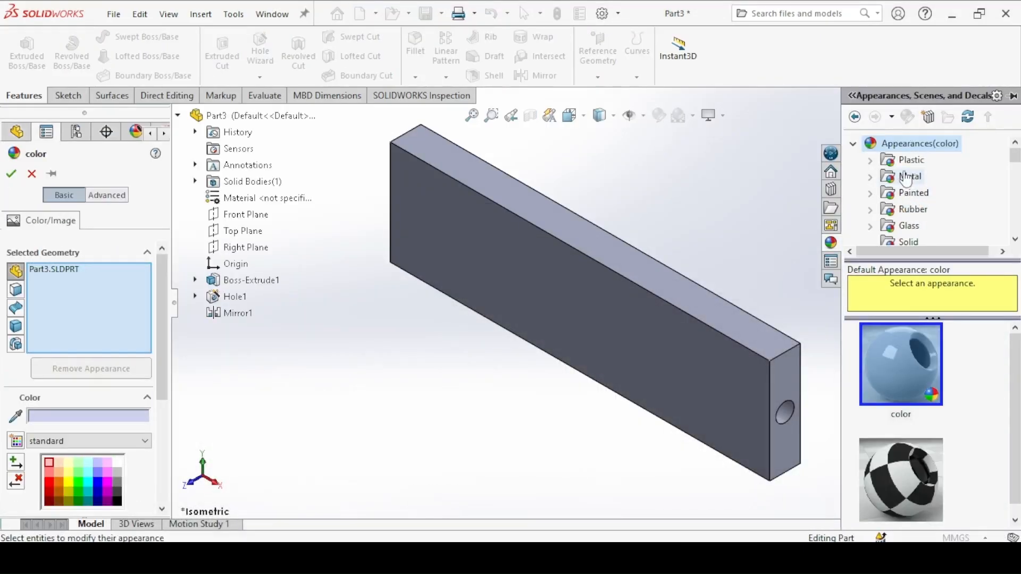
pyautogui.moveTo(1014, 155); pyautogui.dragTo(1014, 170)
pyautogui.click(936, 242)
pyautogui.click(893, 344)
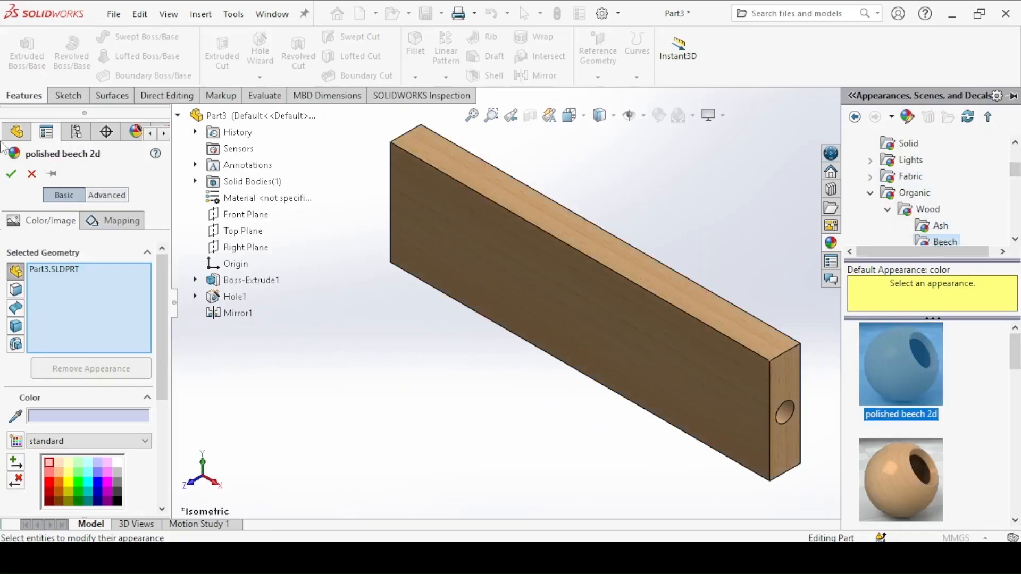
pyautogui.click(11, 173)
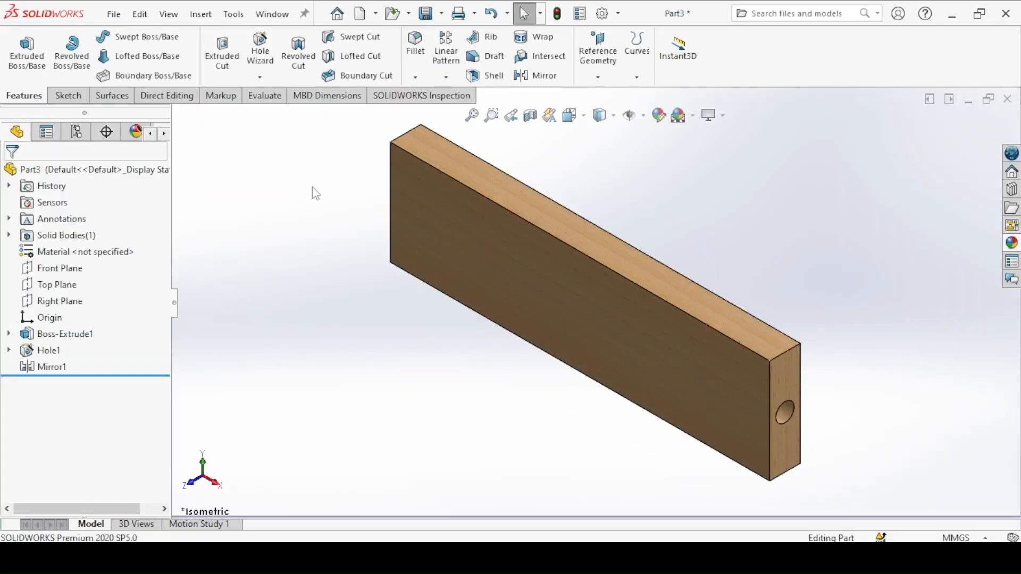
# Step: Save the part as "3. Bar" in the Wooden Stool Assembly folder
pyautogui.click(426, 15)
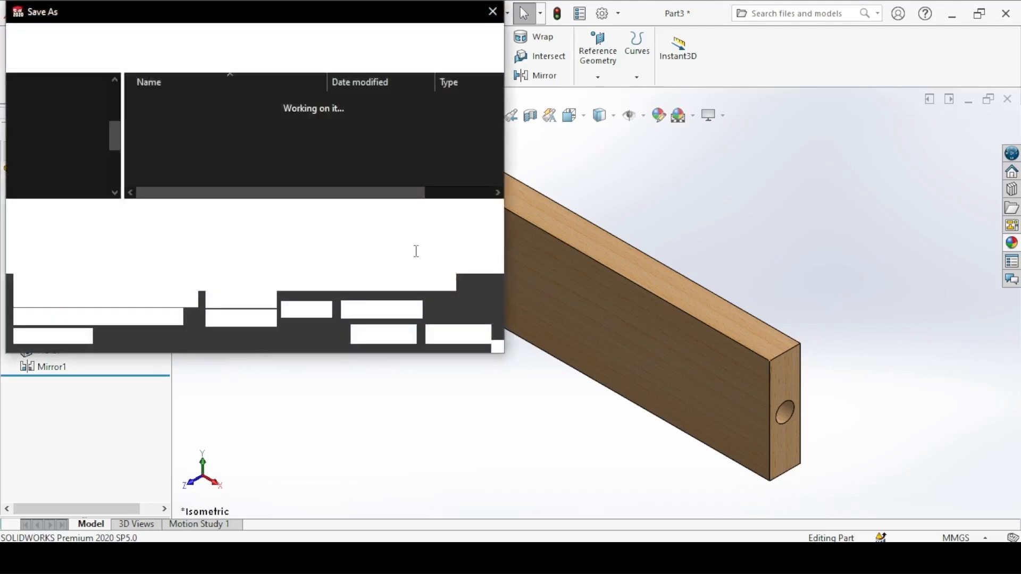
pyautogui.write('3.')
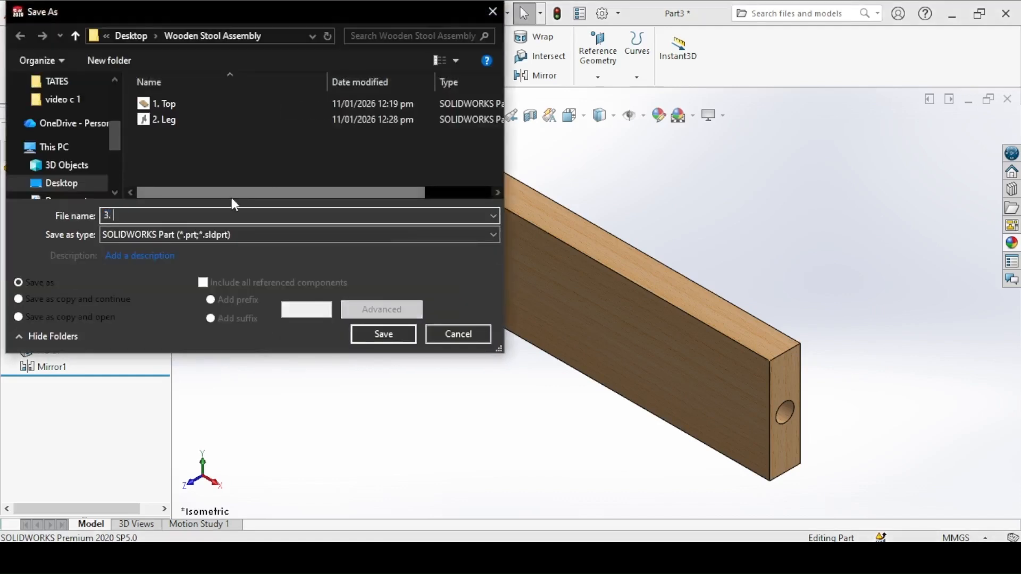
pyautogui.write(' Bar')
pyautogui.click(380, 338)
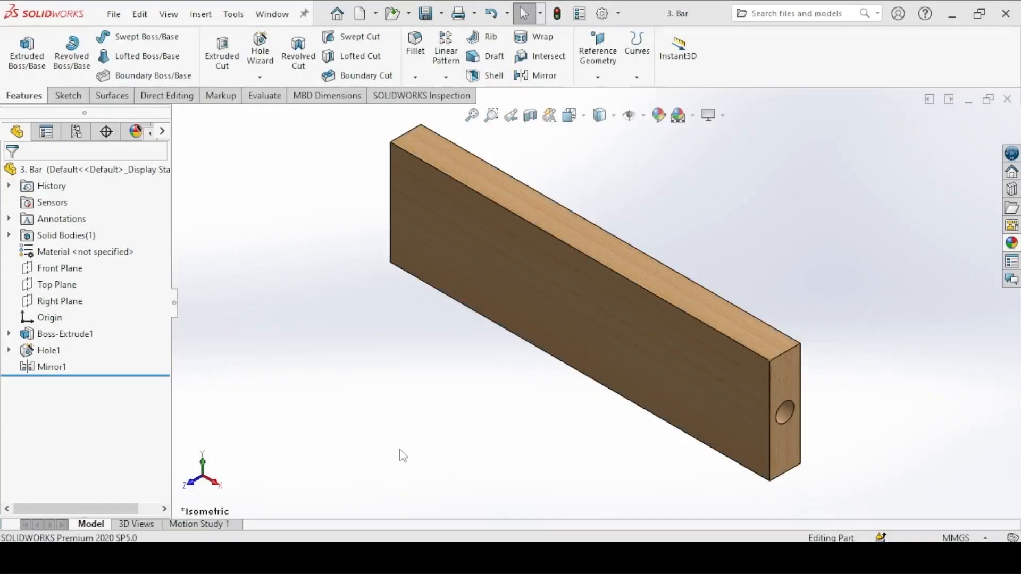
# Step: Switch to the 2. Leg part, measure the top edge holes' blind depth up to the shoulder, and save the part
pyautogui.click(344, 558)
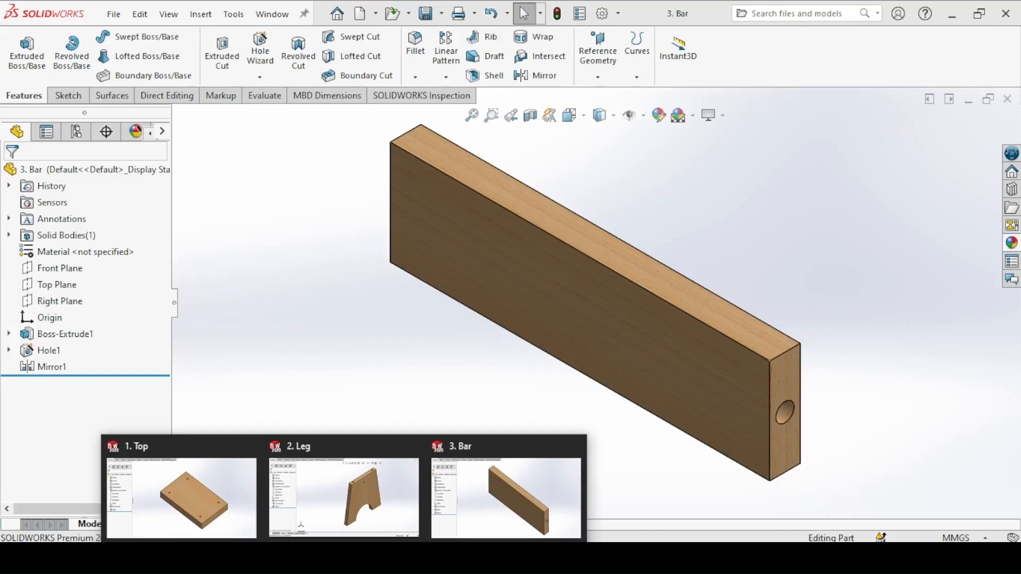
pyautogui.click(331, 496)
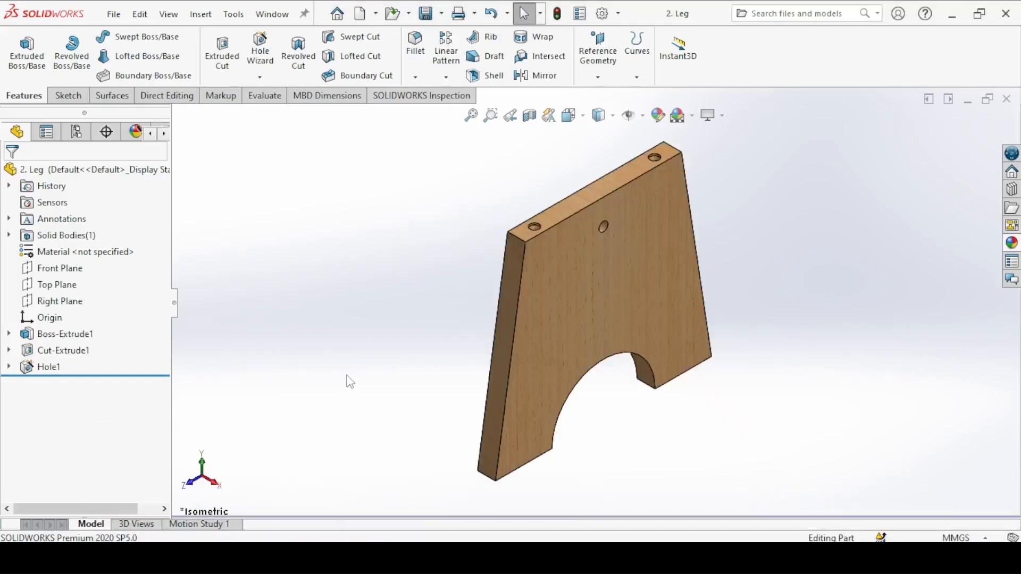
pyautogui.click(30, 368)
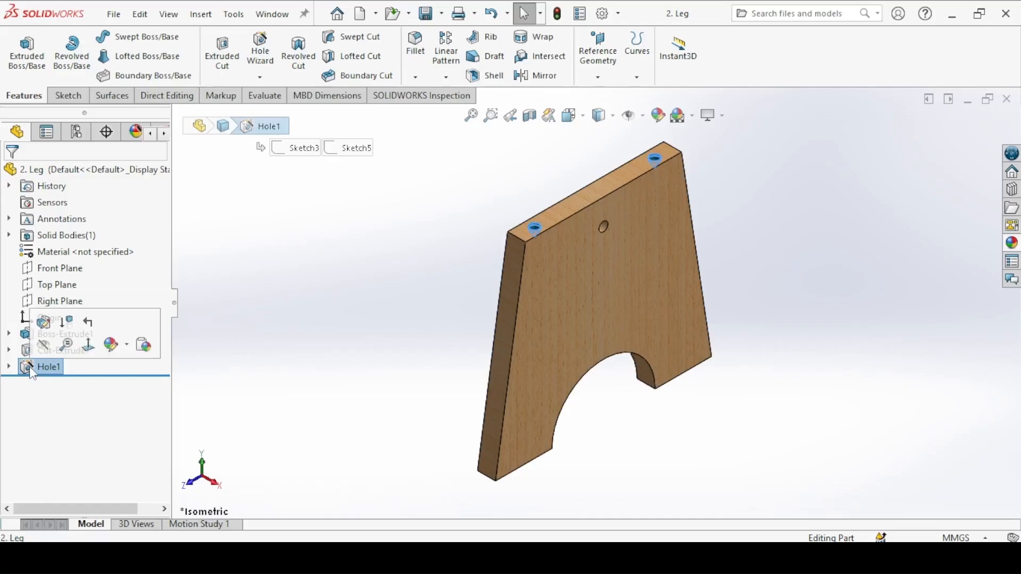
pyautogui.click(47, 329)
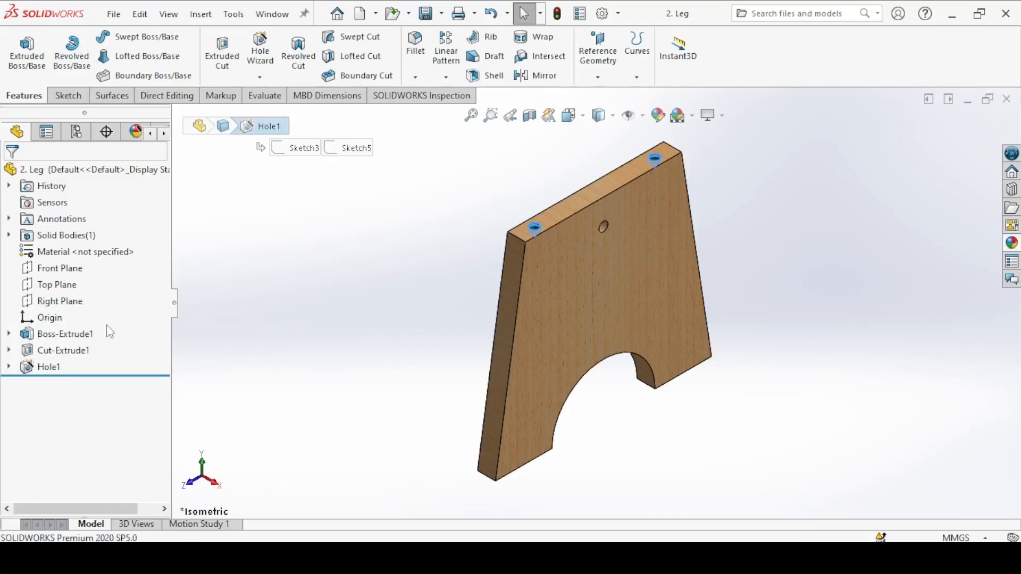
pyautogui.moveTo(166, 334); pyautogui.dragTo(169, 468)
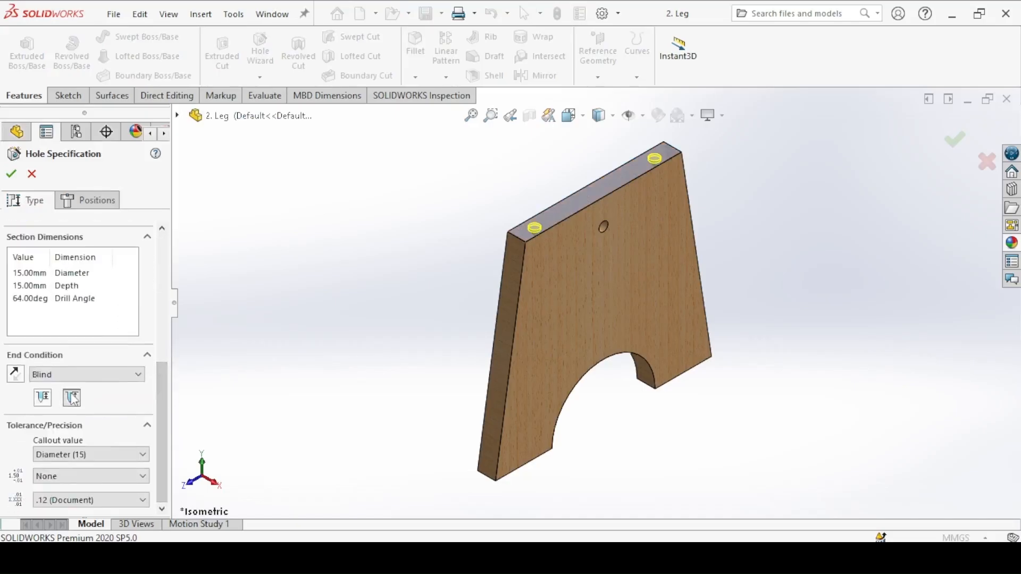
pyautogui.click(46, 398)
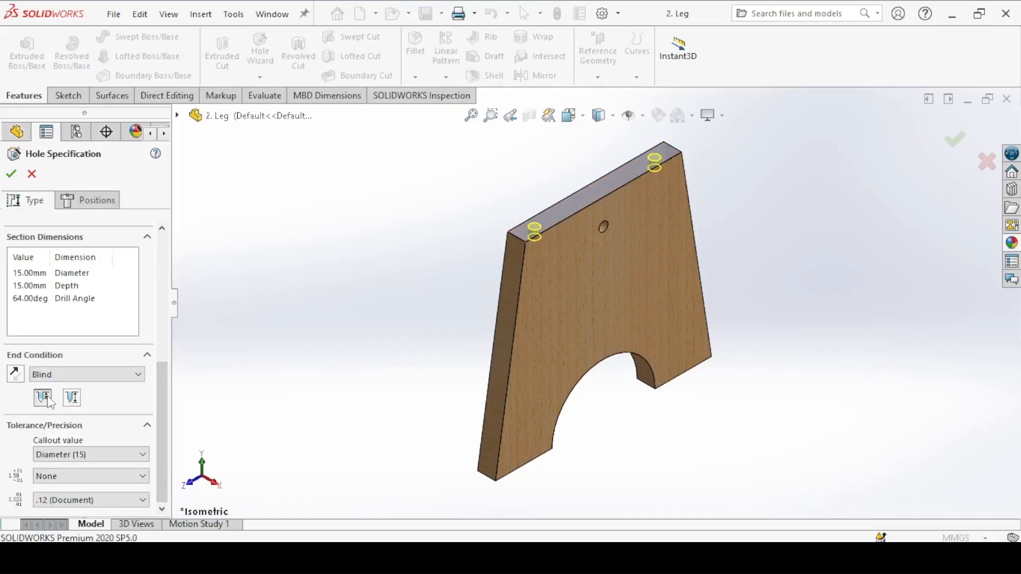
pyautogui.click(11, 174)
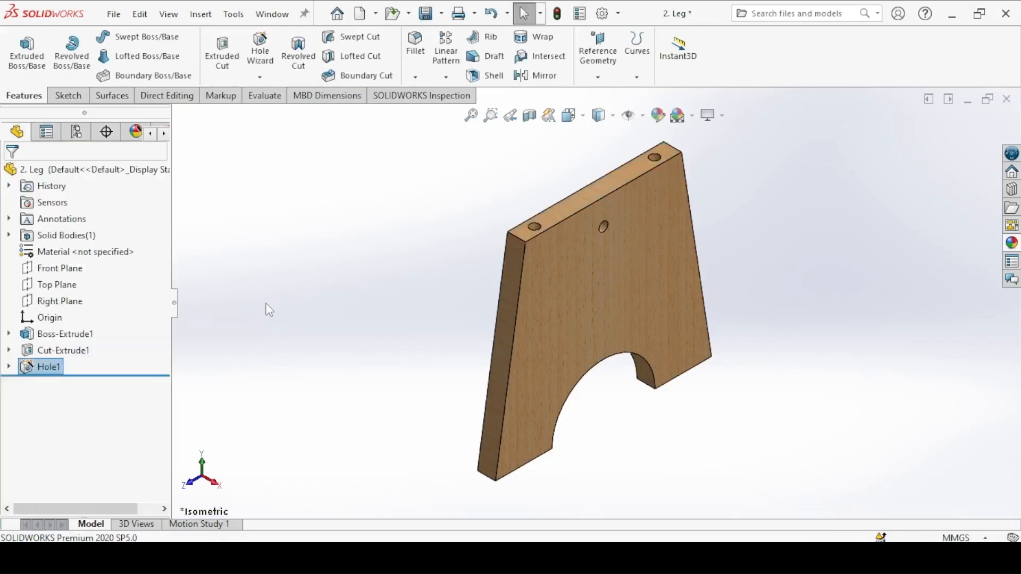
pyautogui.click(424, 13)
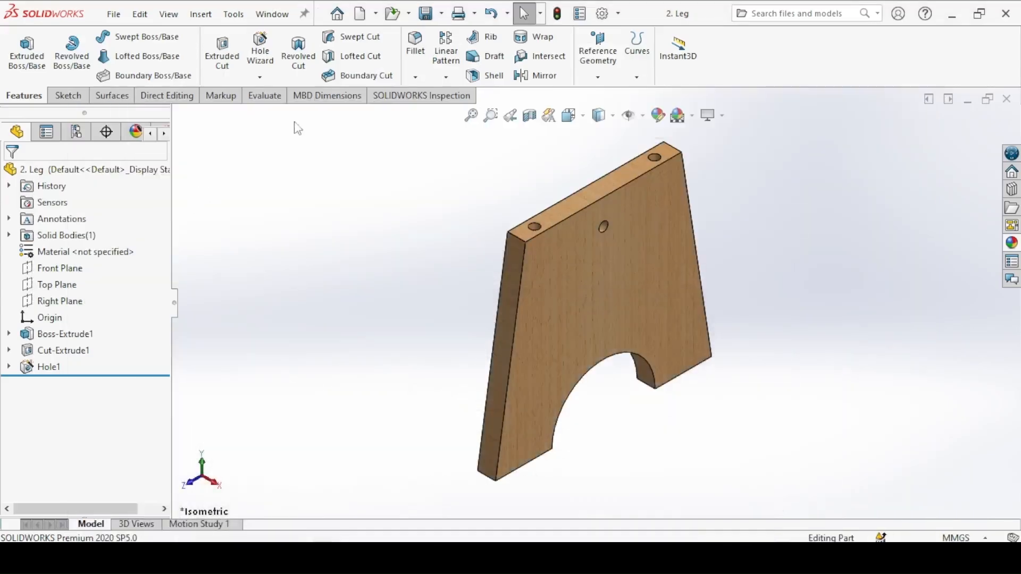
# Step: Create a new part for the nail and start a sketch on the Front Plane
pyautogui.click(362, 14)
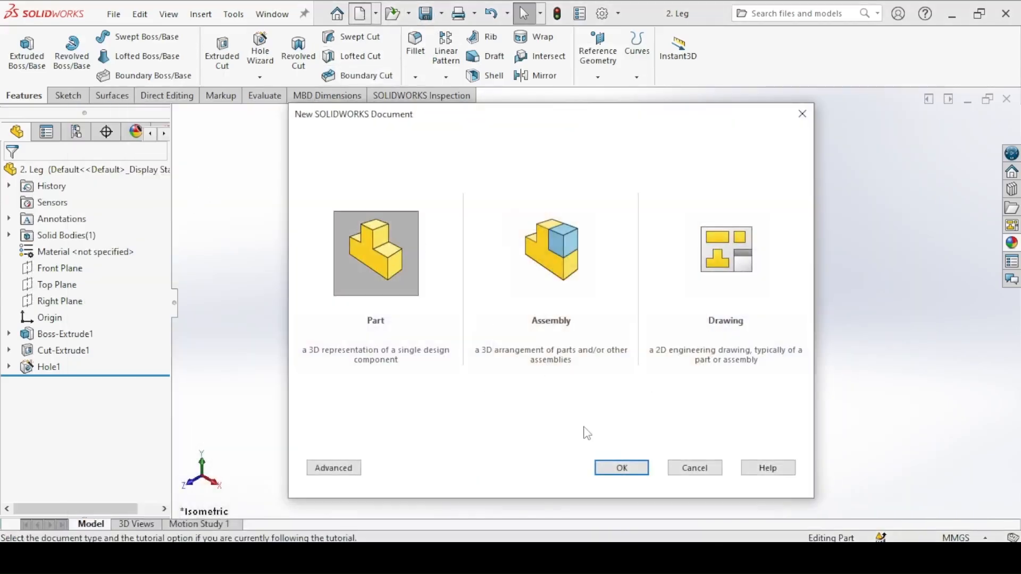
pyautogui.click(612, 470)
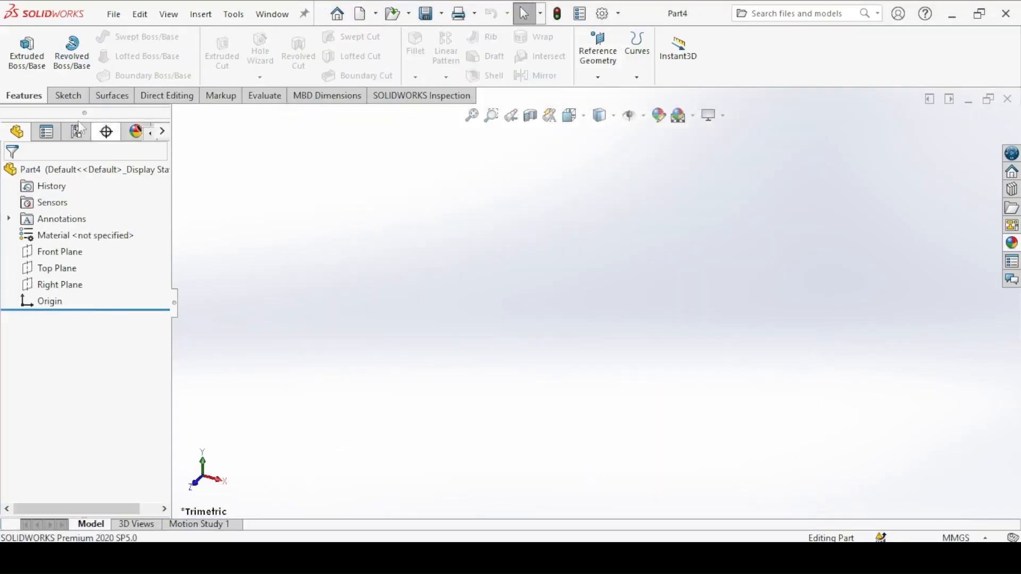
pyautogui.click(67, 95)
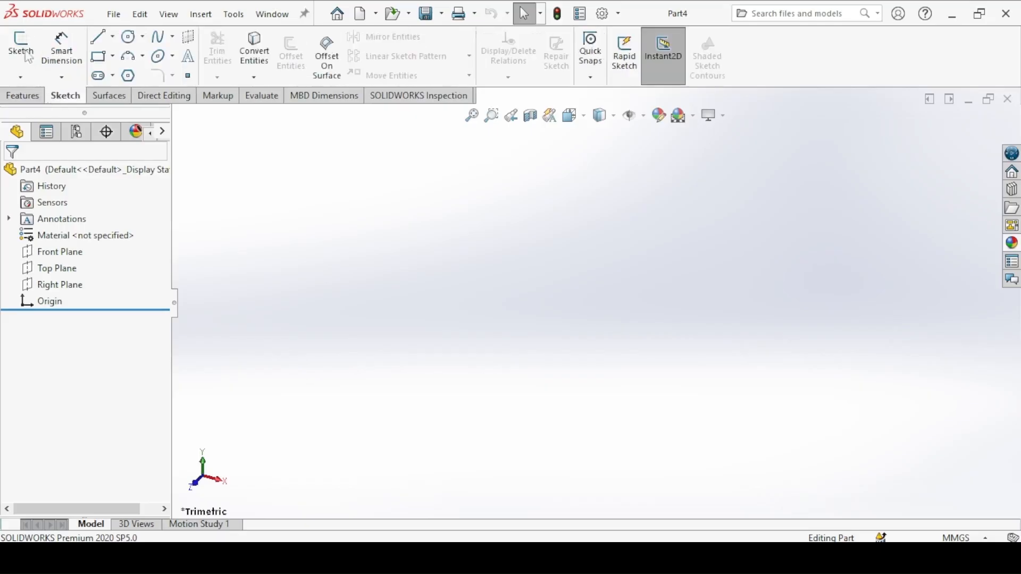
pyautogui.click(21, 46)
pyautogui.click(532, 196)
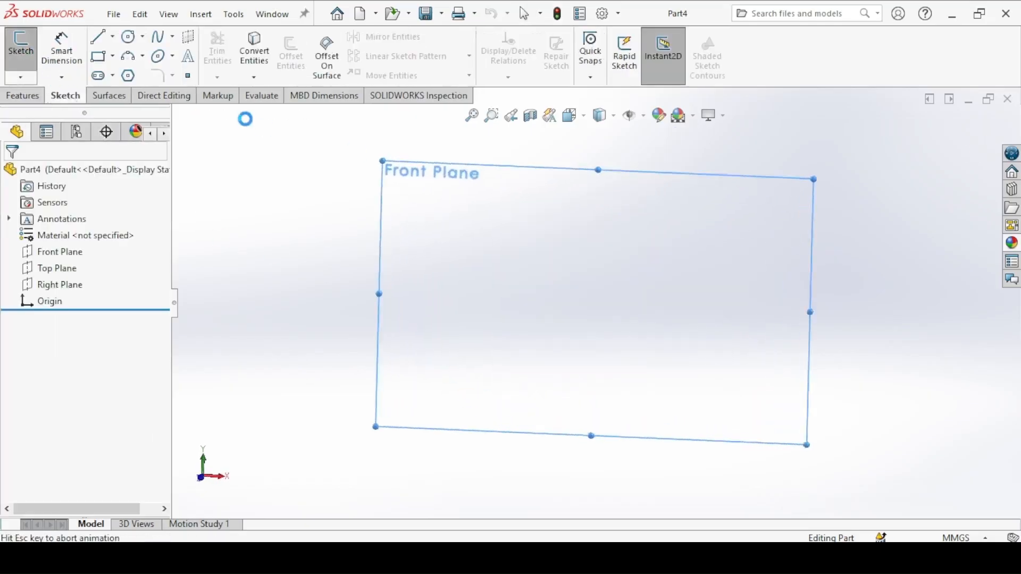
# Step: Sketch a horizontal construction line about 123 mm long from the origin in the negative X direction as the nail's axis
pyautogui.click(99, 38)
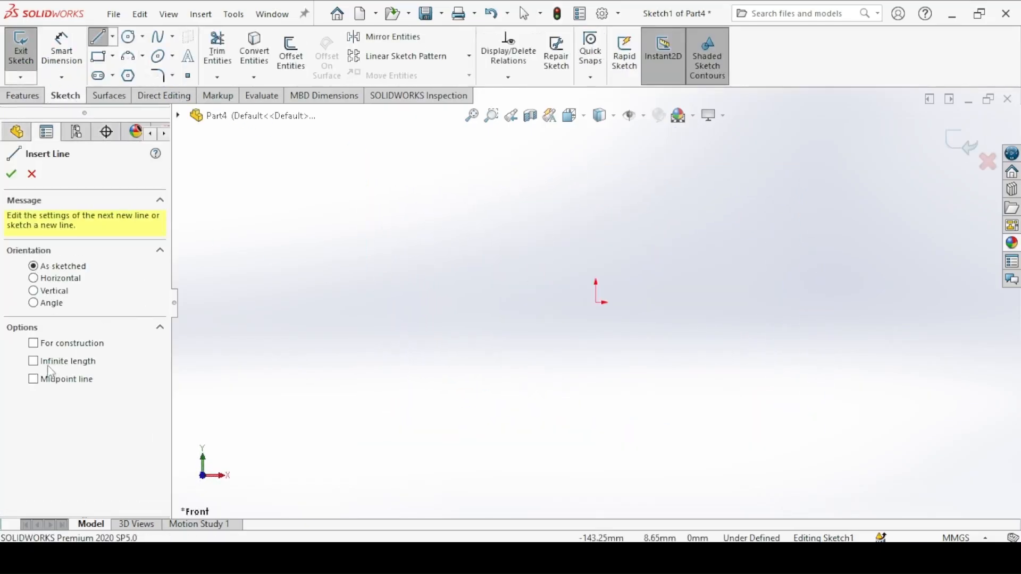
pyautogui.click(34, 345)
pyautogui.click(597, 303)
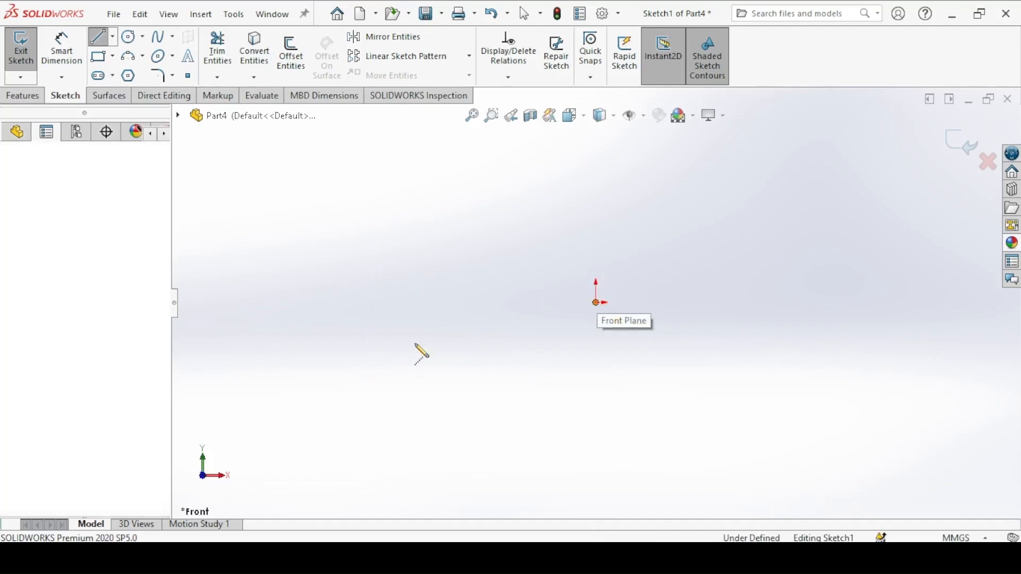
pyautogui.click(275, 303)
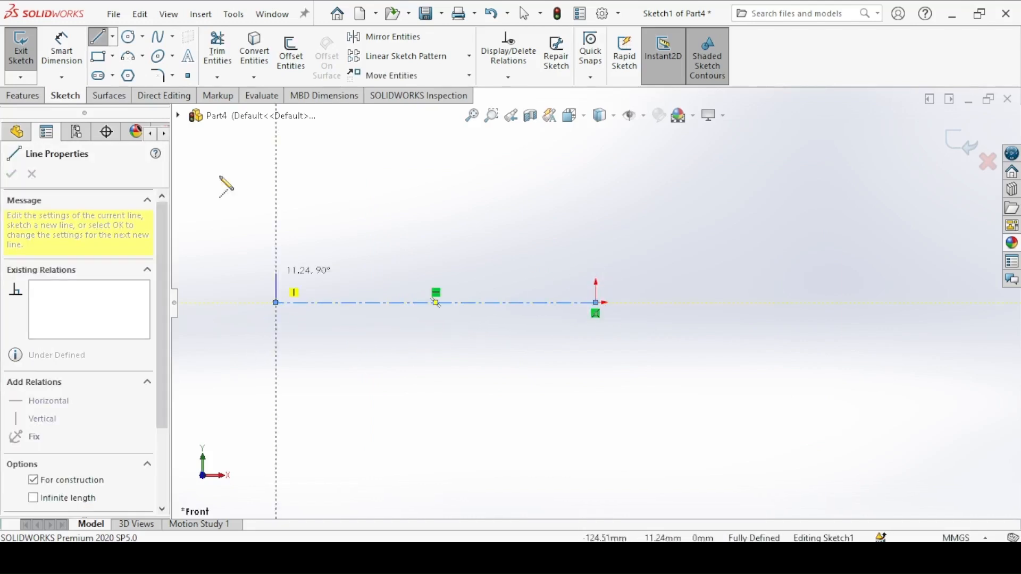
pyautogui.rightClick(298, 197)
pyautogui.click(306, 210)
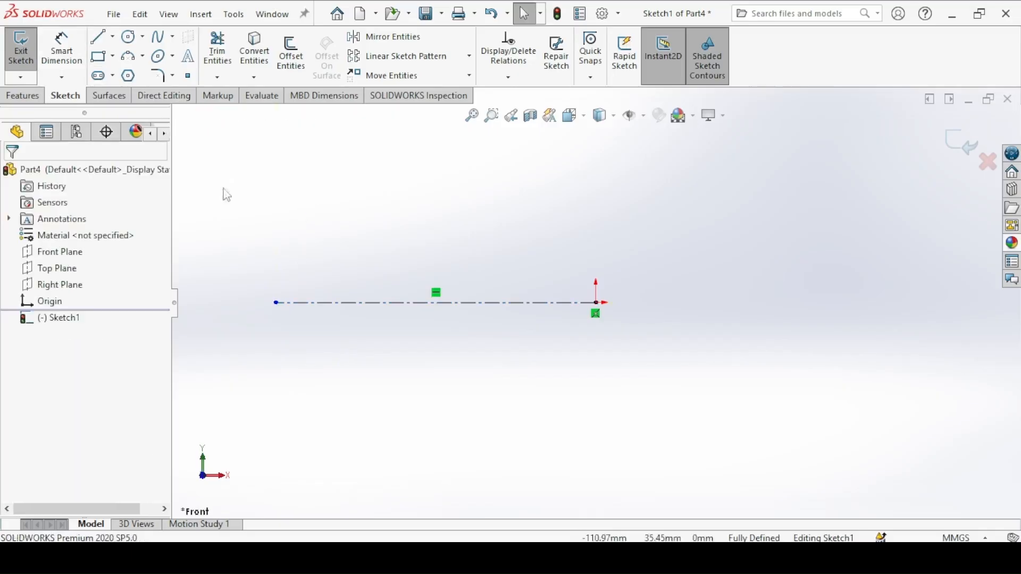
# Step: Following the nail drawing, sketch the upper half profile with head, shank about 84 mm long and 27 mm above the axis, and sloped tip
pyautogui.click(99, 45)
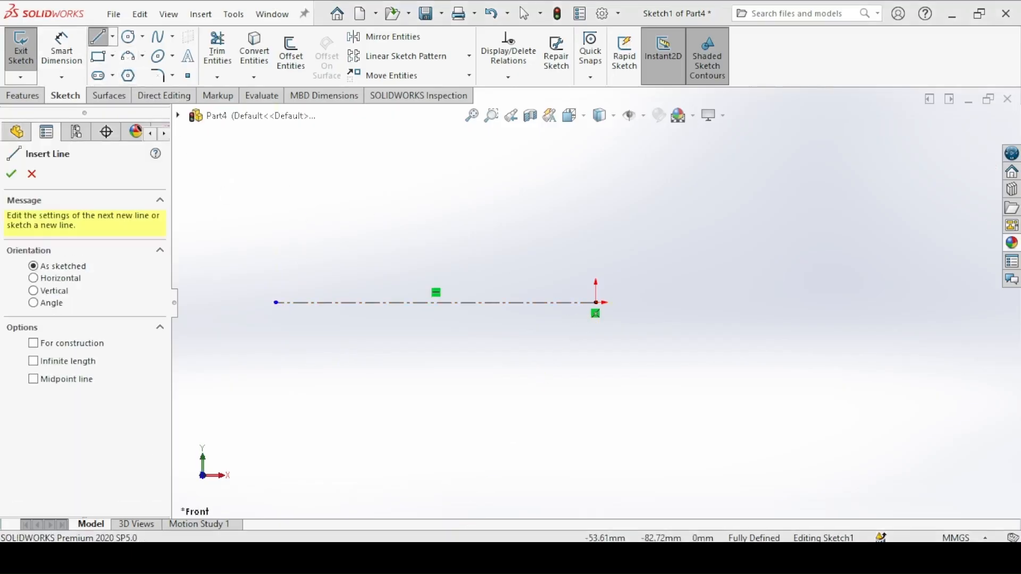
pyautogui.hotkey('alt', 'Tab')
pyautogui.hotkey('alt', 'Tab')
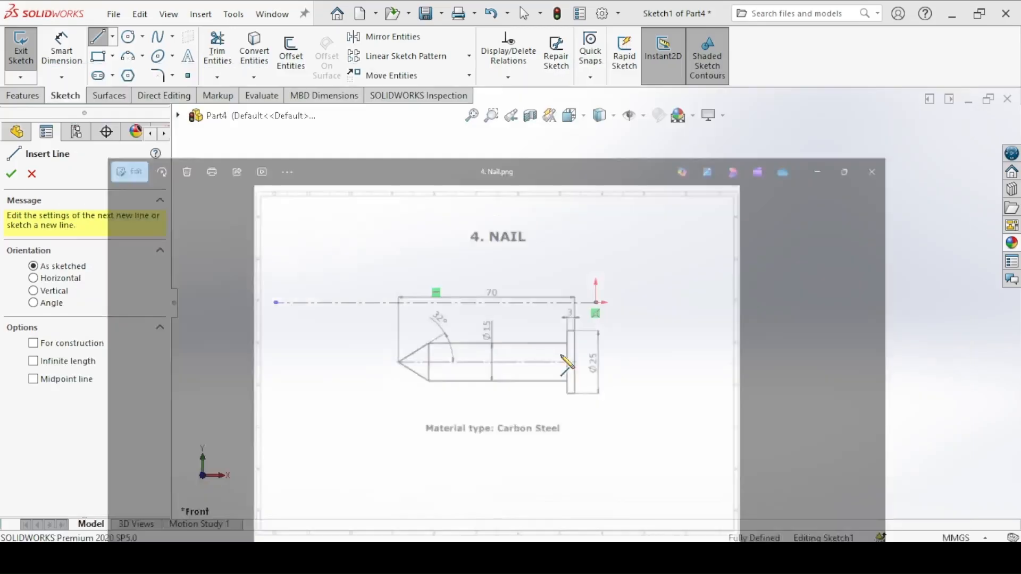
pyautogui.click(595, 303)
pyautogui.click(596, 160)
pyautogui.click(566, 160)
pyautogui.doubleClick(566, 232)
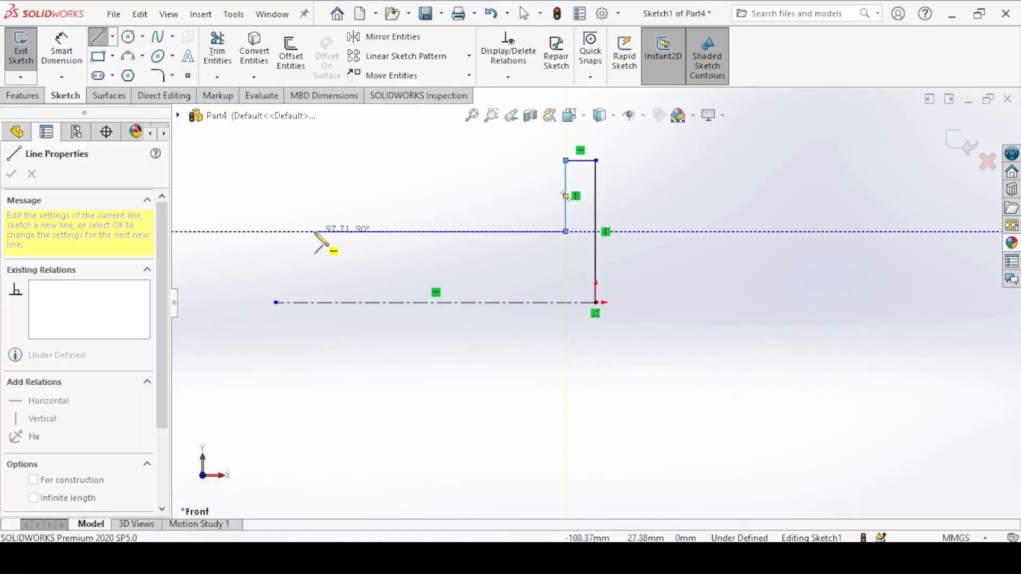
pyautogui.click(348, 232)
pyautogui.doubleClick(276, 303)
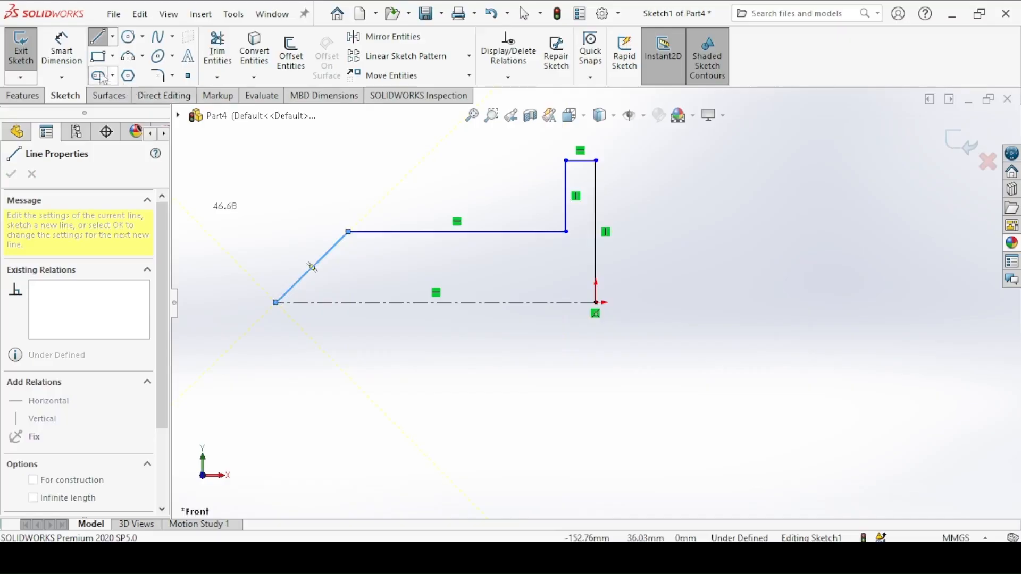
pyautogui.press('Escape')
# Step: Check the nail drawing and dimension the shank as a 15 mm diameter across the centerline
pyautogui.hotkey('alt', 'Tab')
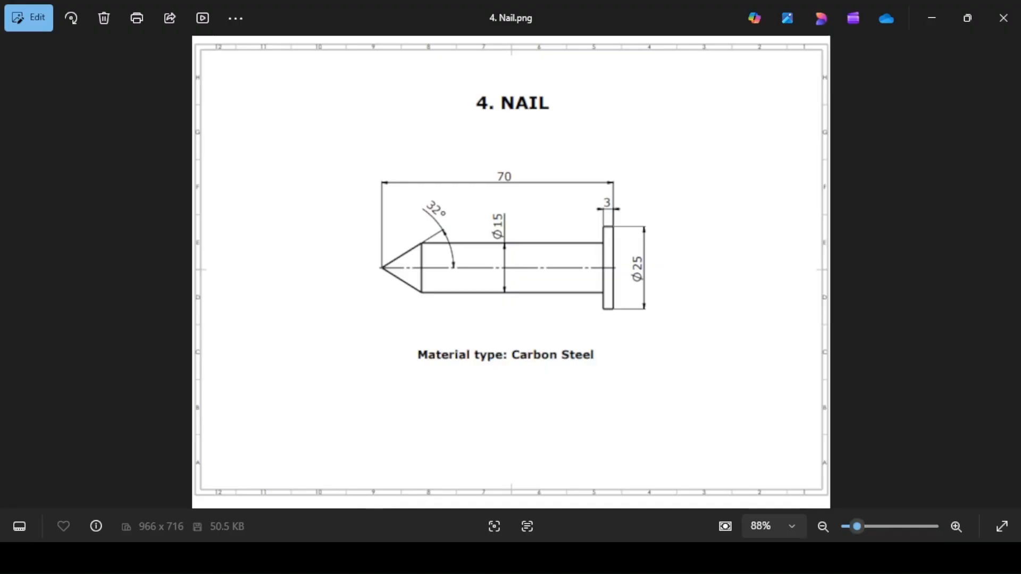
pyautogui.hotkey('alt', 'Tab')
pyautogui.click(481, 232)
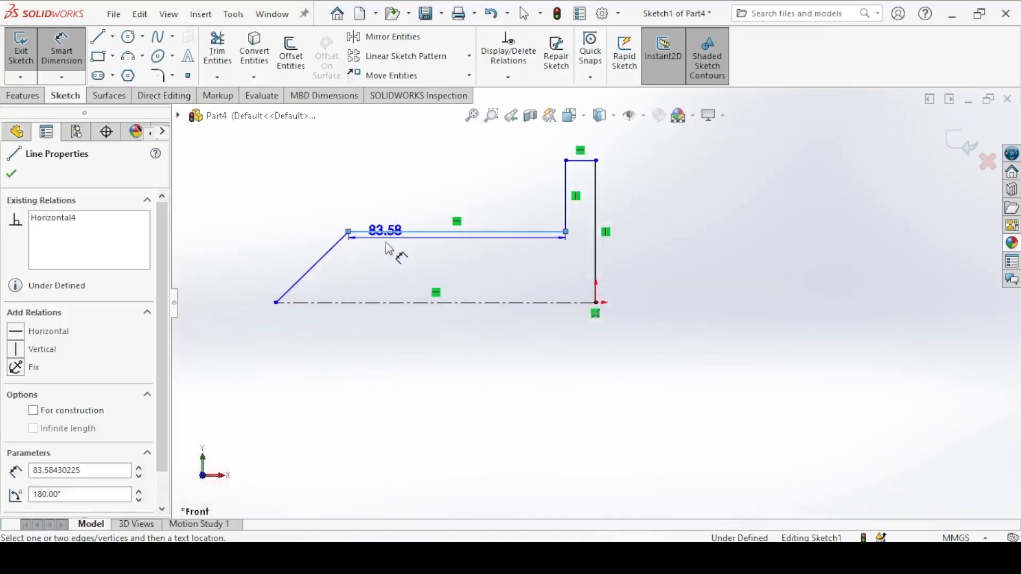
pyautogui.click(418, 303)
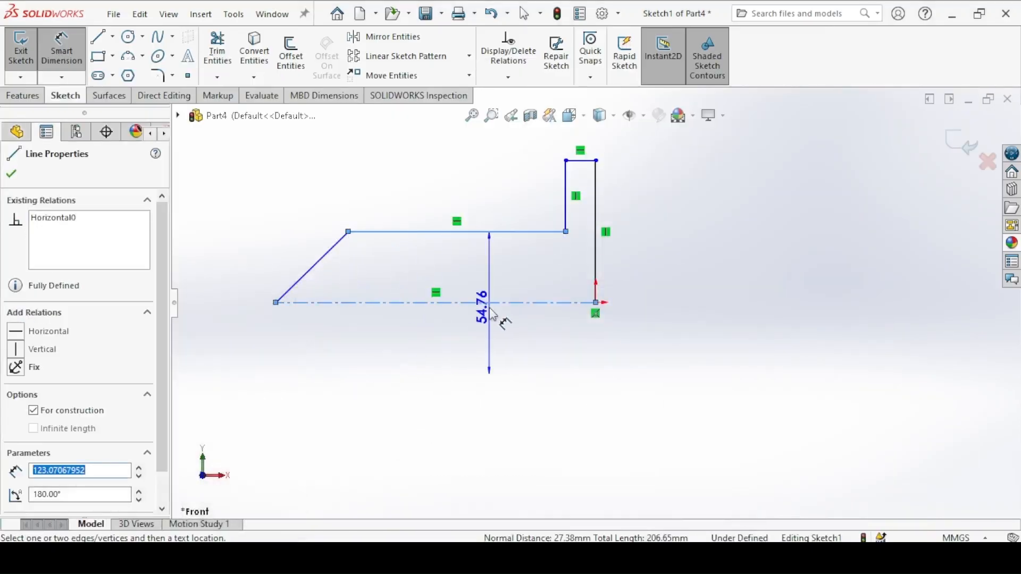
pyautogui.click(238, 348)
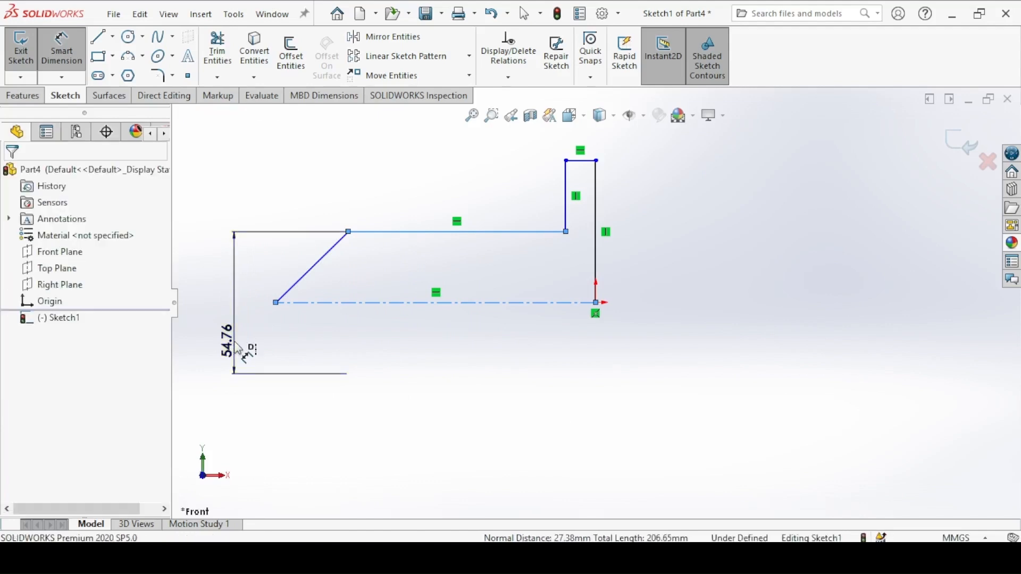
pyautogui.write('15')
pyautogui.press('Return')
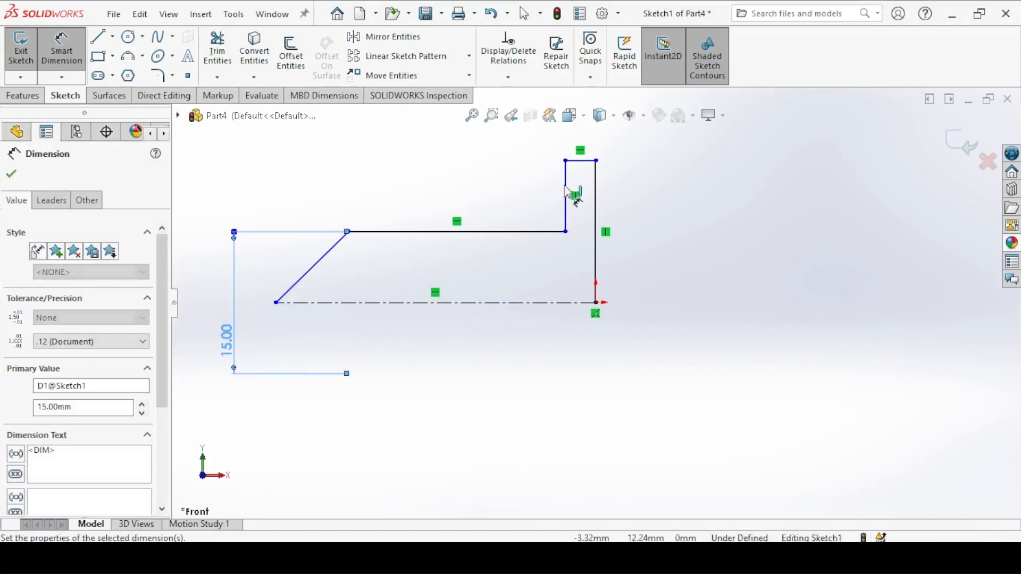
# Step: Dimension the nail head as a 25 mm diameter across the centerline
pyautogui.click(582, 161)
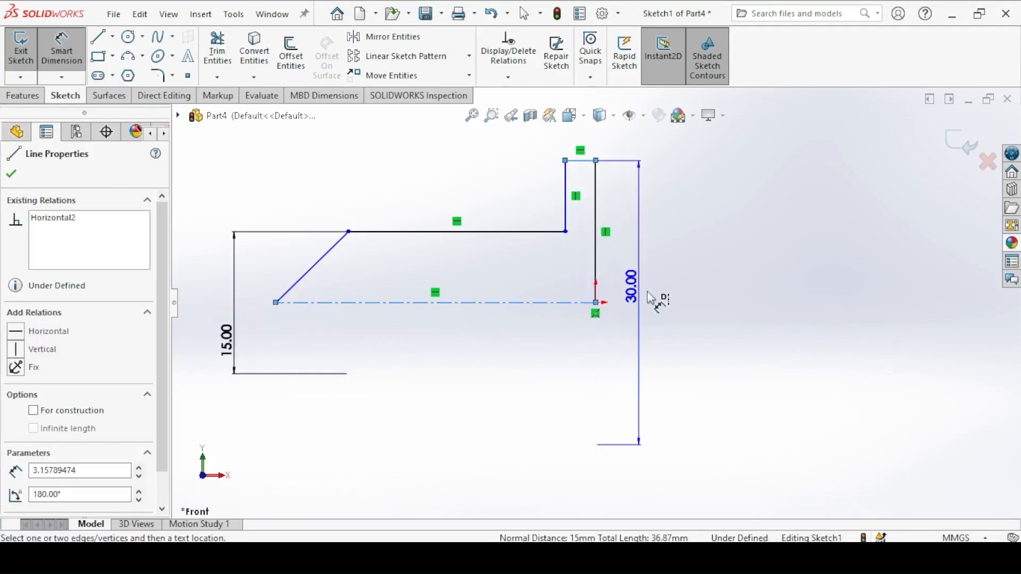
pyautogui.click(664, 309)
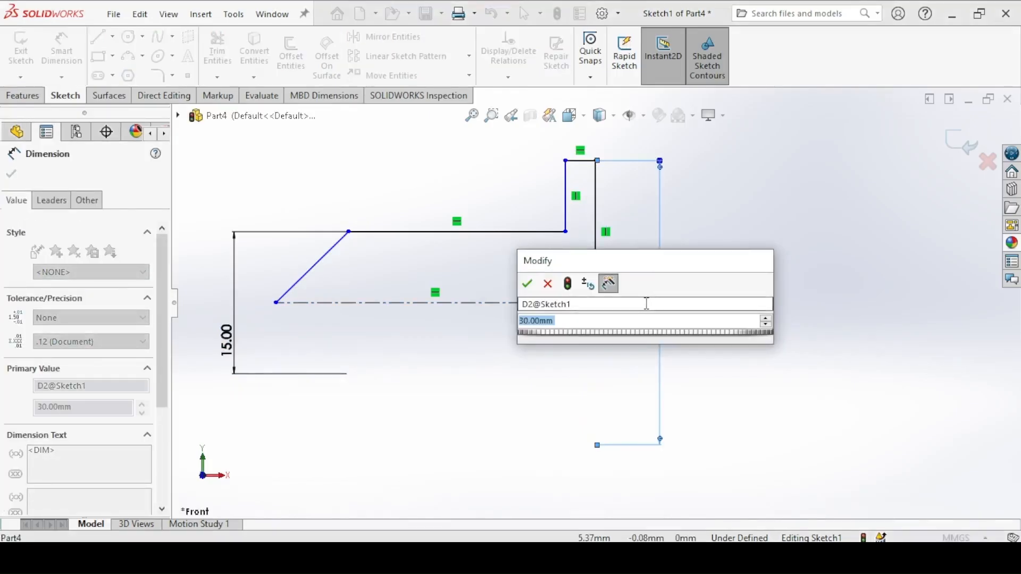
pyautogui.write('25')
pyautogui.press('Return')
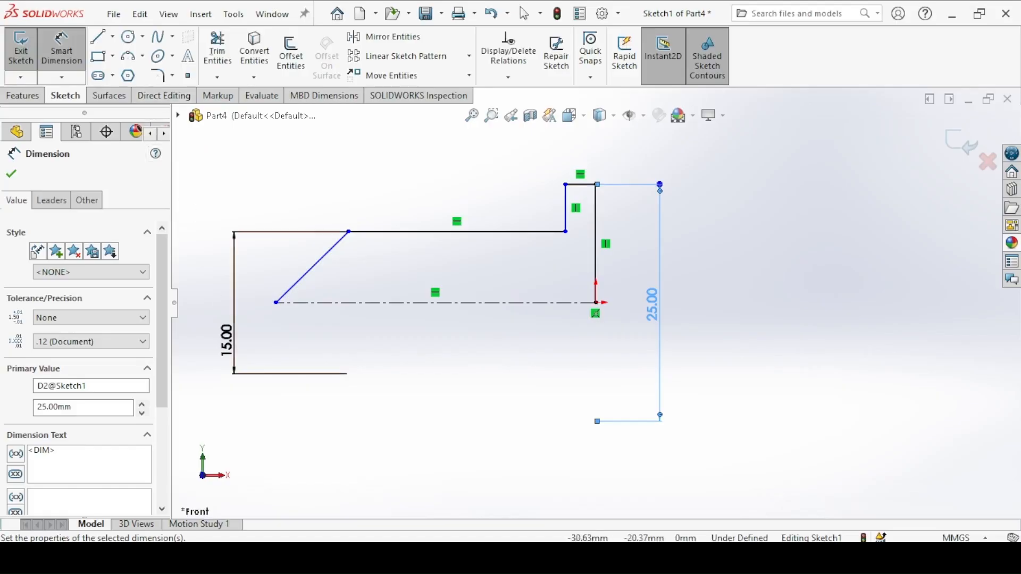
# Step: Check the nail drawing again and dimension the head's thickness as 3 mm
pyautogui.click(374, 557)
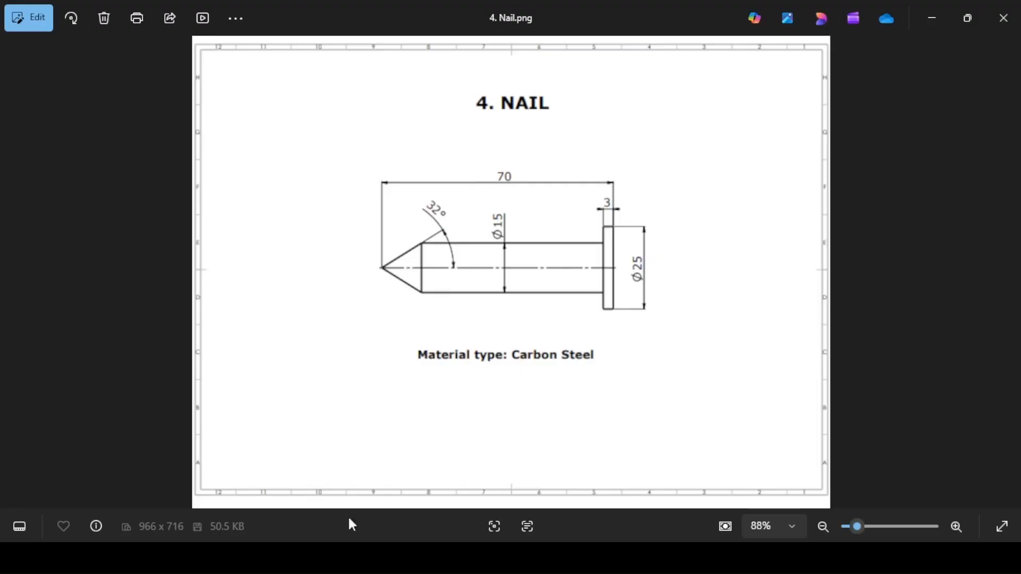
pyautogui.click(352, 556)
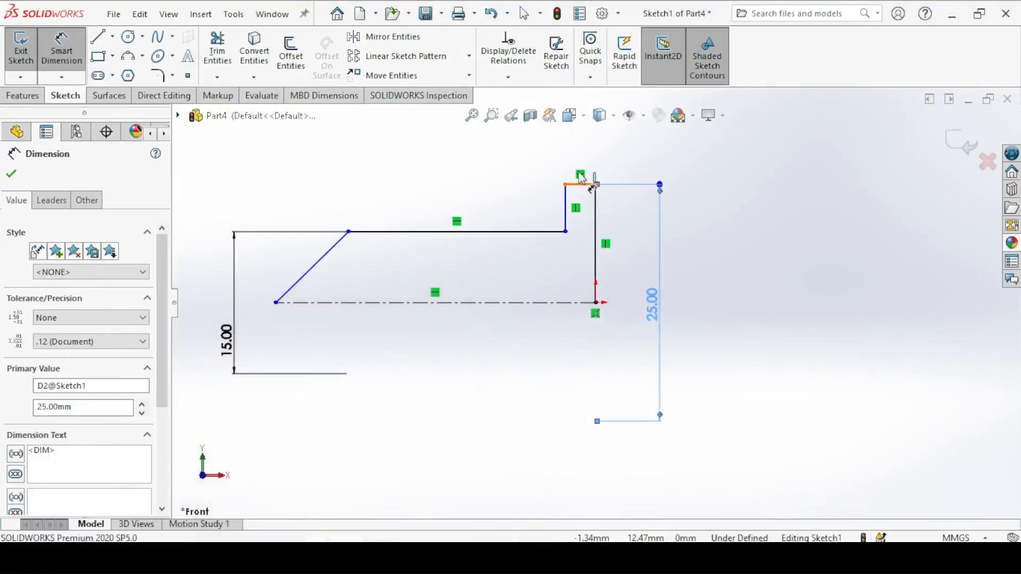
pyautogui.click(586, 184)
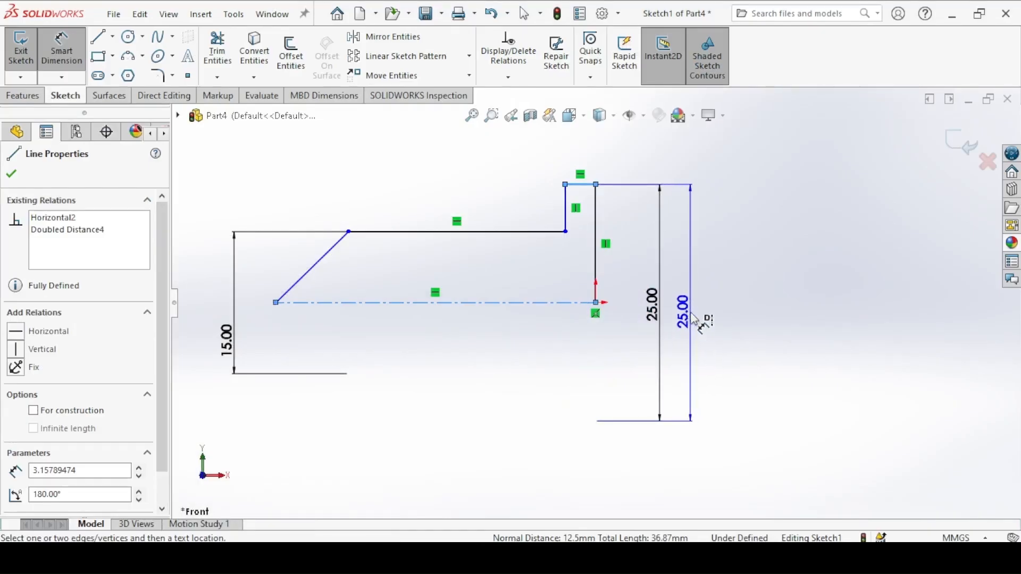
pyautogui.press('Escape')
pyautogui.click(602, 165)
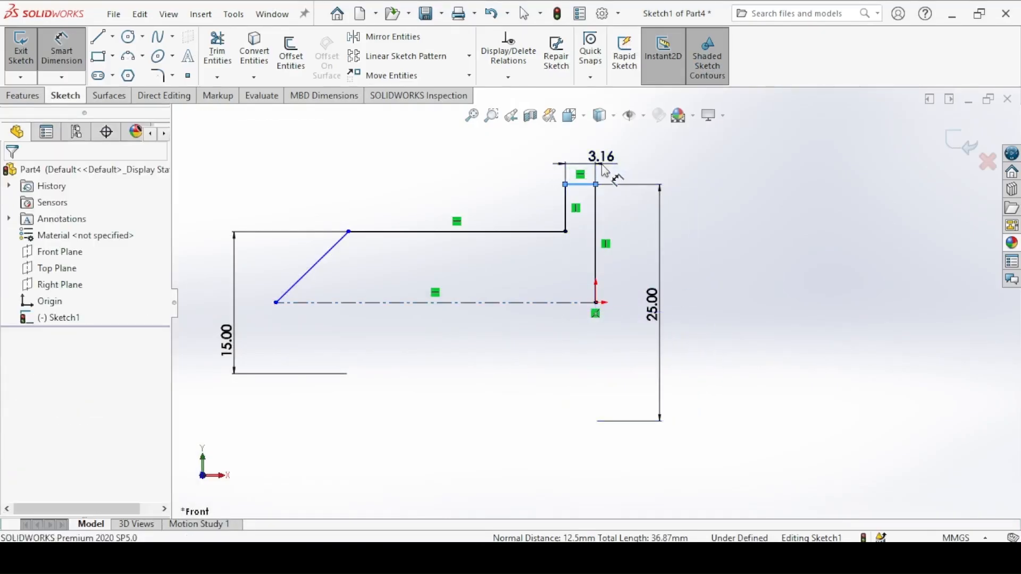
pyautogui.write('3')
pyautogui.press('Return')
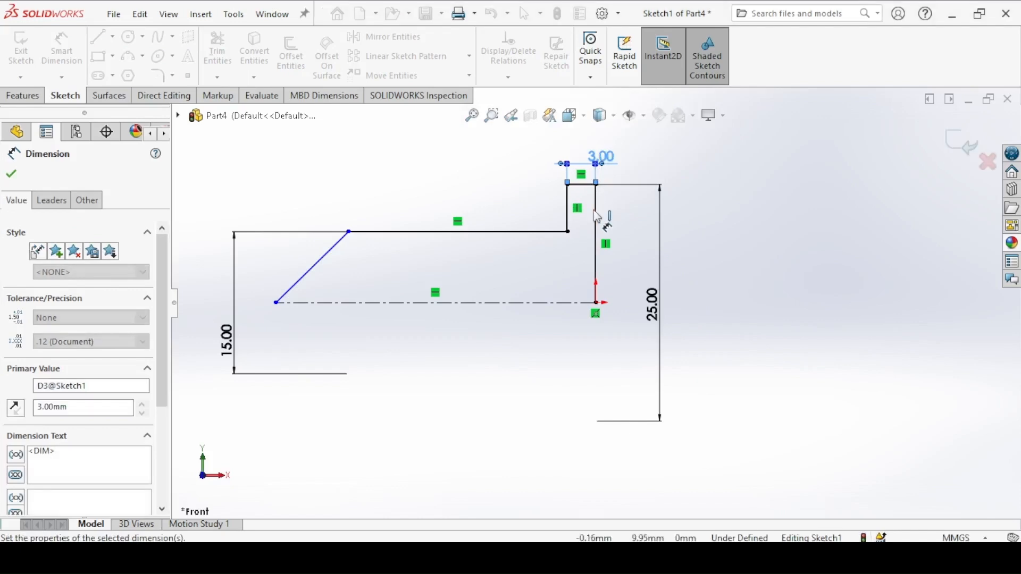
# Step: Dimension the nail's overall length from the head's outer face to the tip point as 70 mm
pyautogui.click(596, 212)
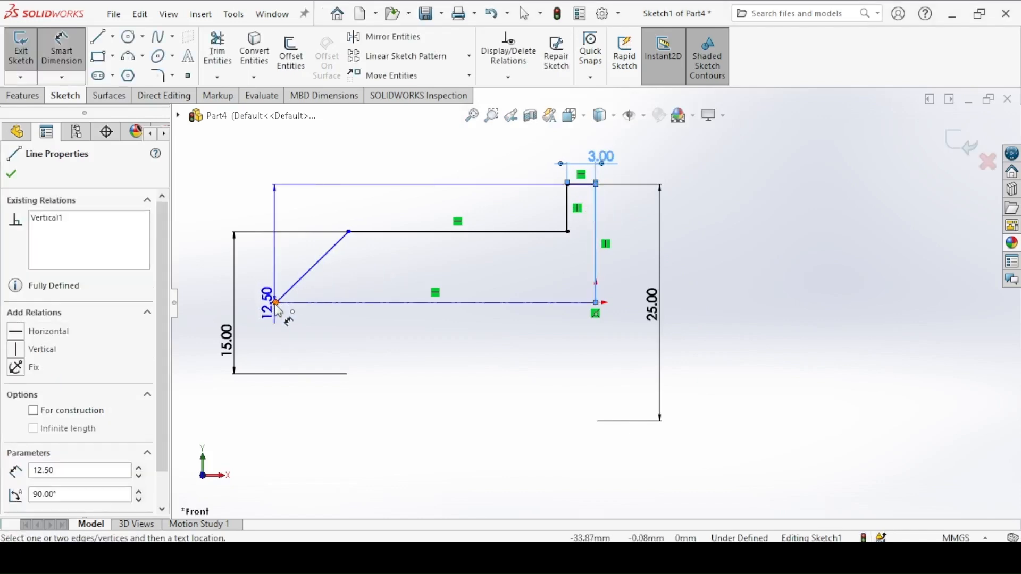
pyautogui.click(276, 302)
pyautogui.click(423, 145)
pyautogui.write('70')
pyautogui.press('Return')
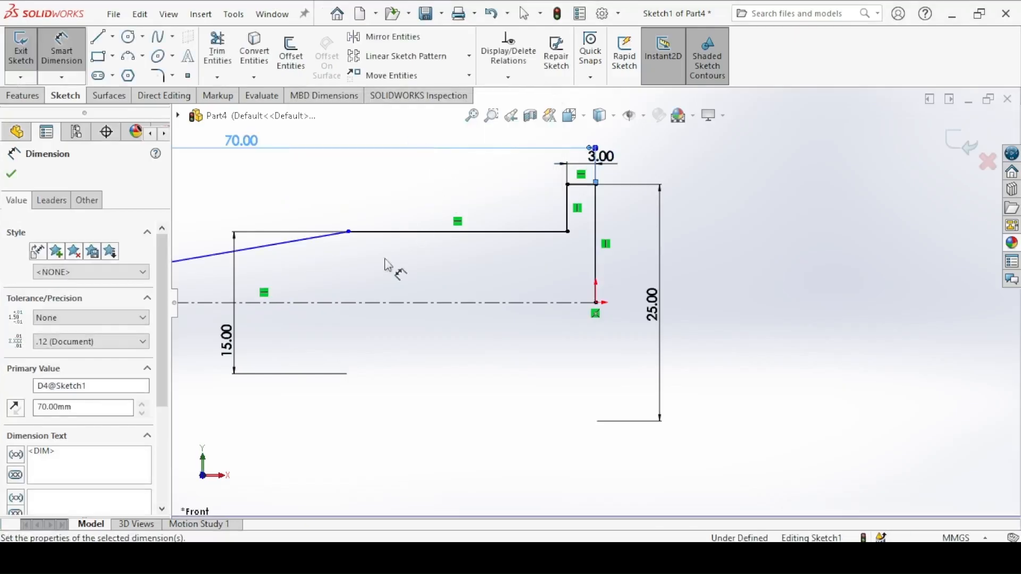
# Step: Check the nail drawing and dimension the tip angle between the slanted line and the centerline as 32°
pyautogui.press('f')
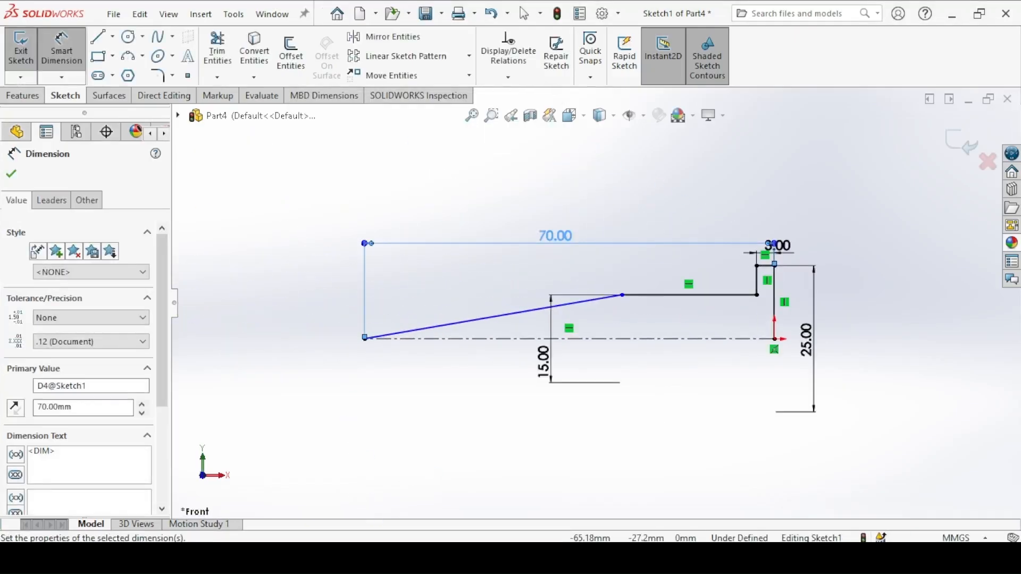
pyautogui.hotkey('alt', 'Tab')
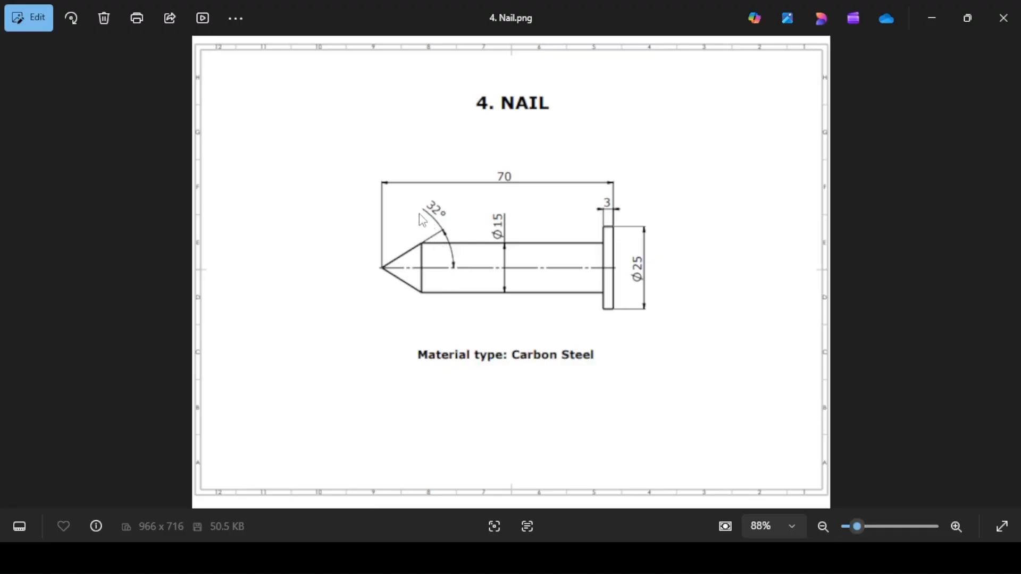
pyautogui.hotkey('alt', 'Tab')
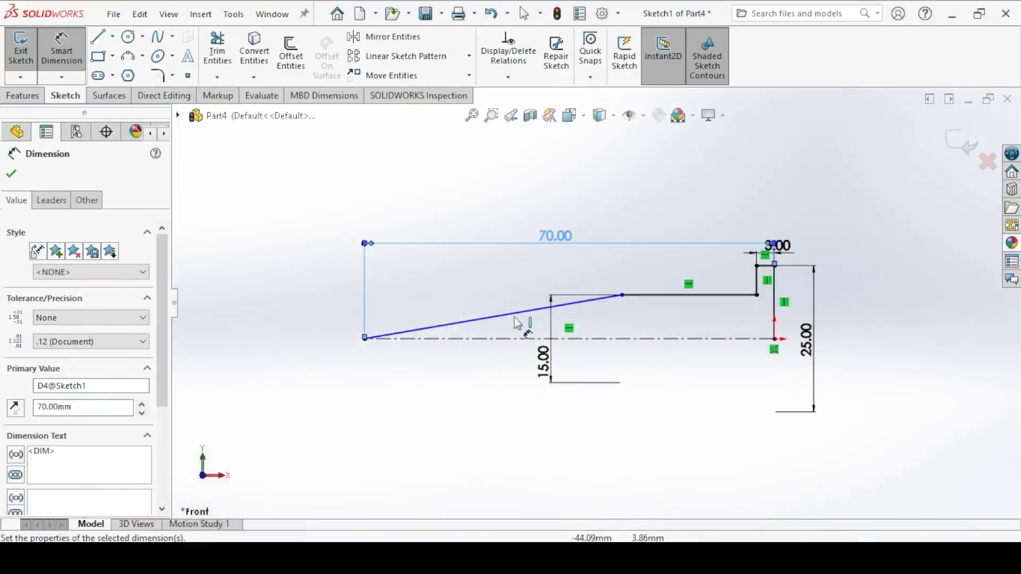
pyautogui.click(507, 322)
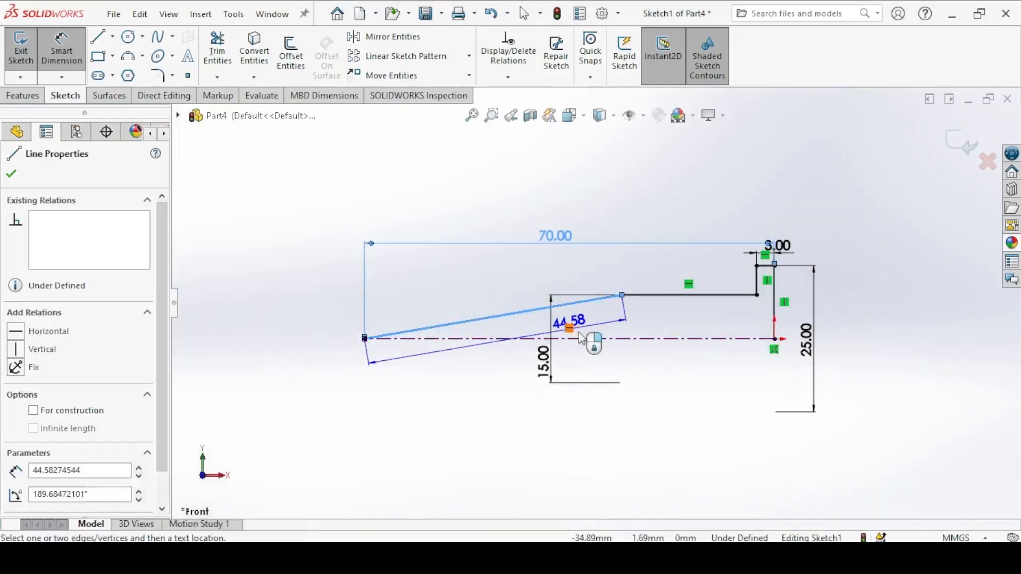
pyautogui.click(597, 343)
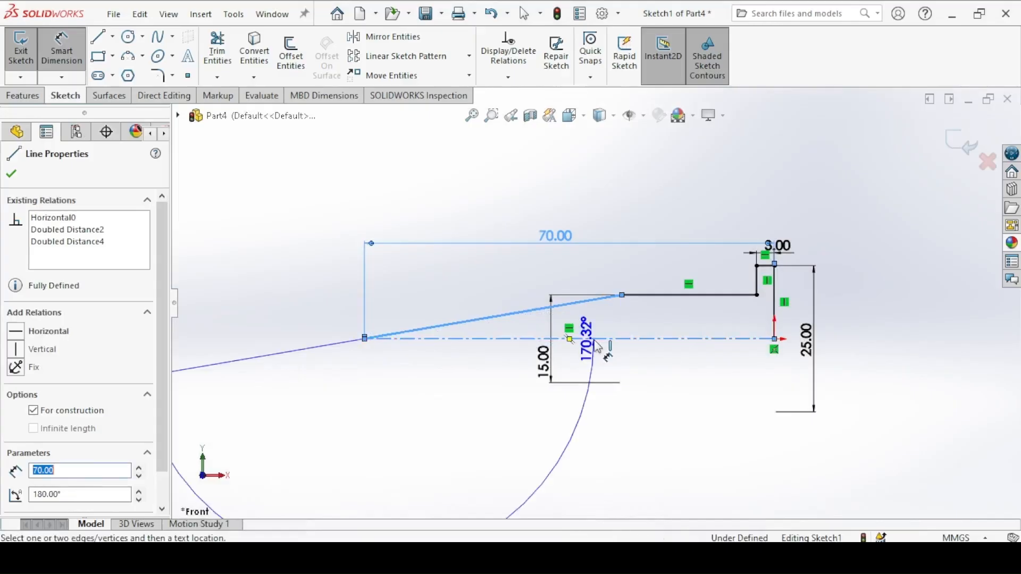
pyautogui.click(638, 321)
pyautogui.write('32')
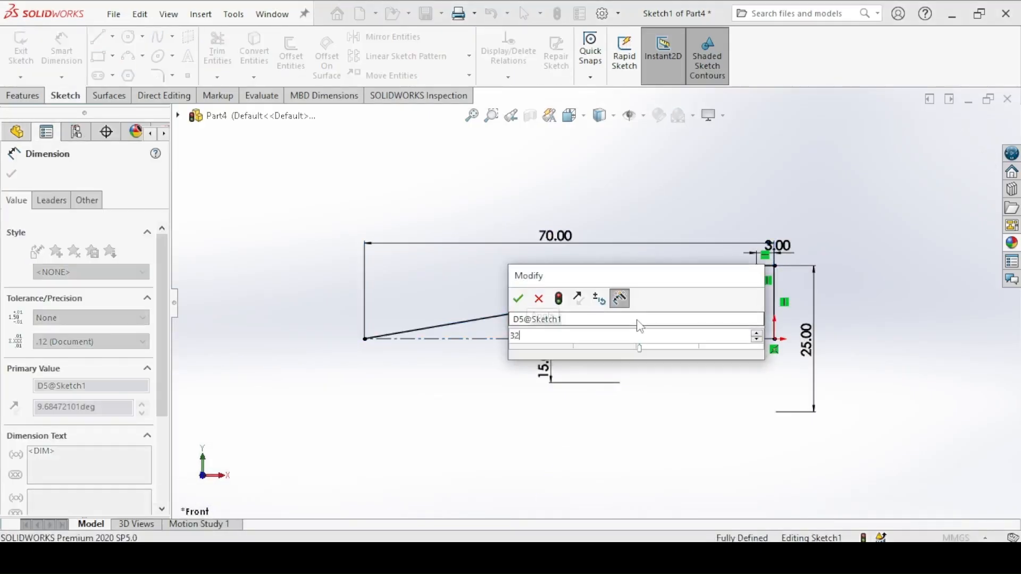
pyautogui.press('Return')
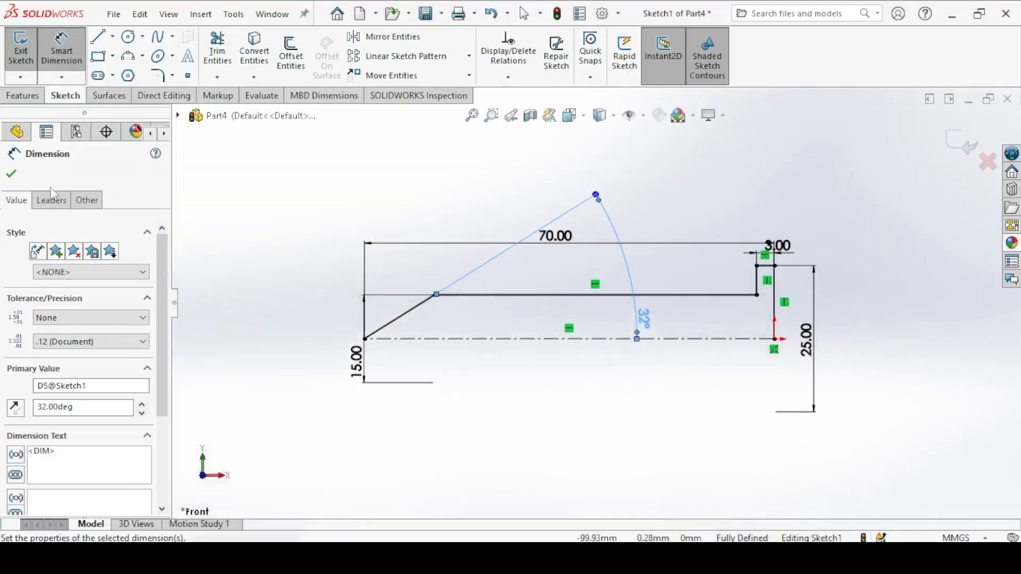
pyautogui.click(11, 174)
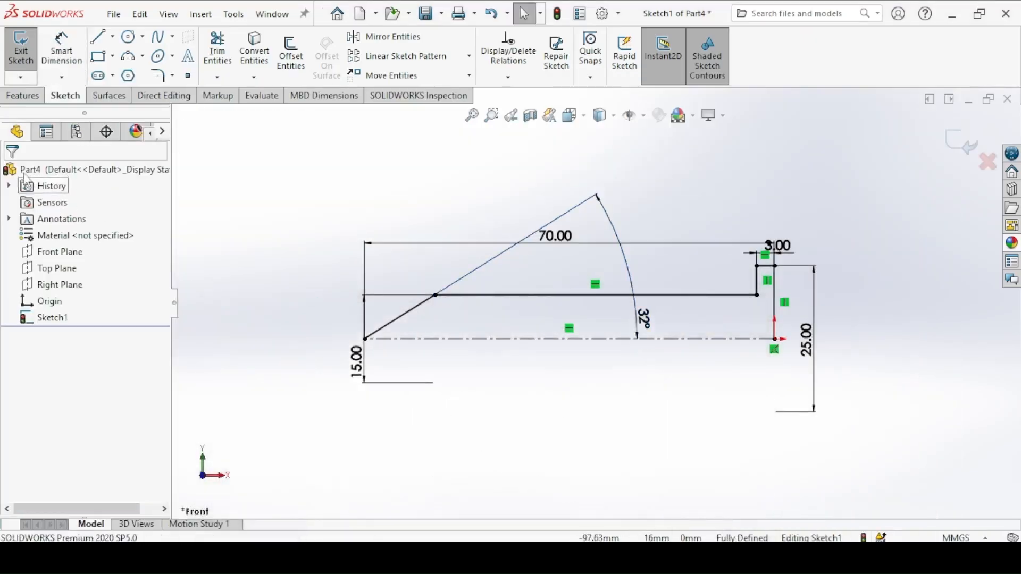
# Step: Revolve the nail profile 360° about the centerline as a solid, letting the open sketch be closed automatically
pyautogui.click(21, 95)
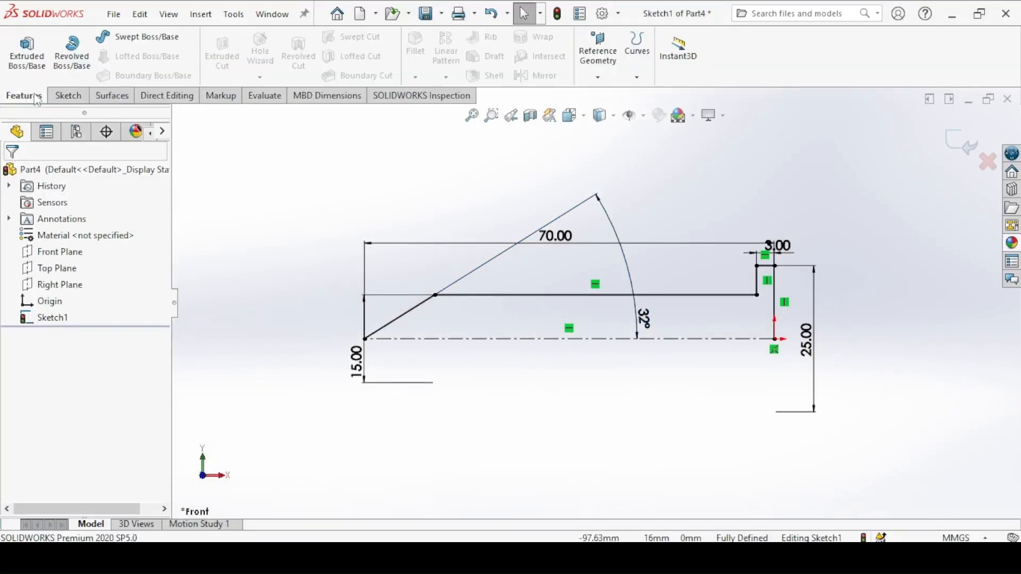
pyautogui.click(72, 54)
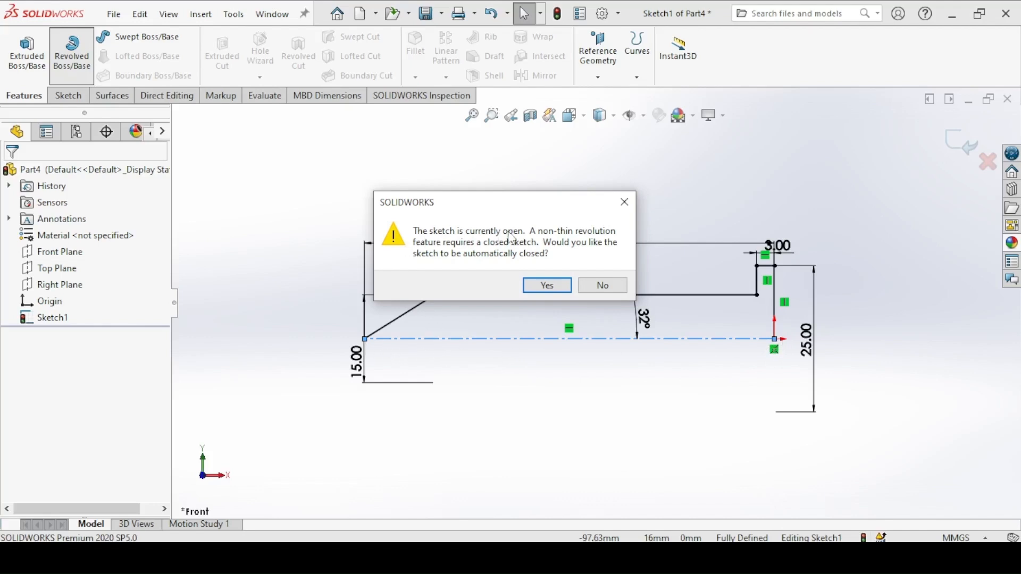
pyautogui.click(547, 285)
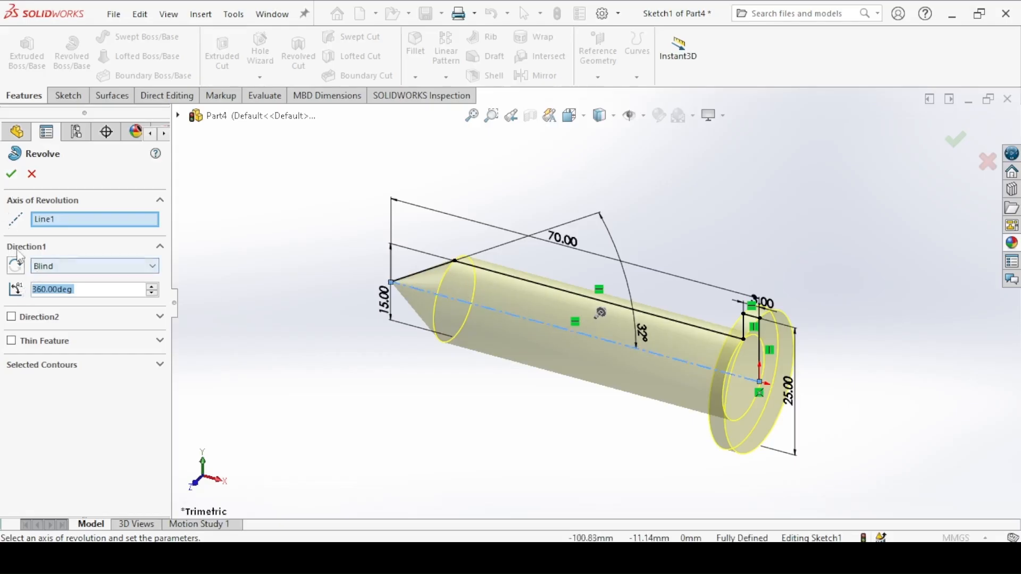
pyautogui.click(49, 297)
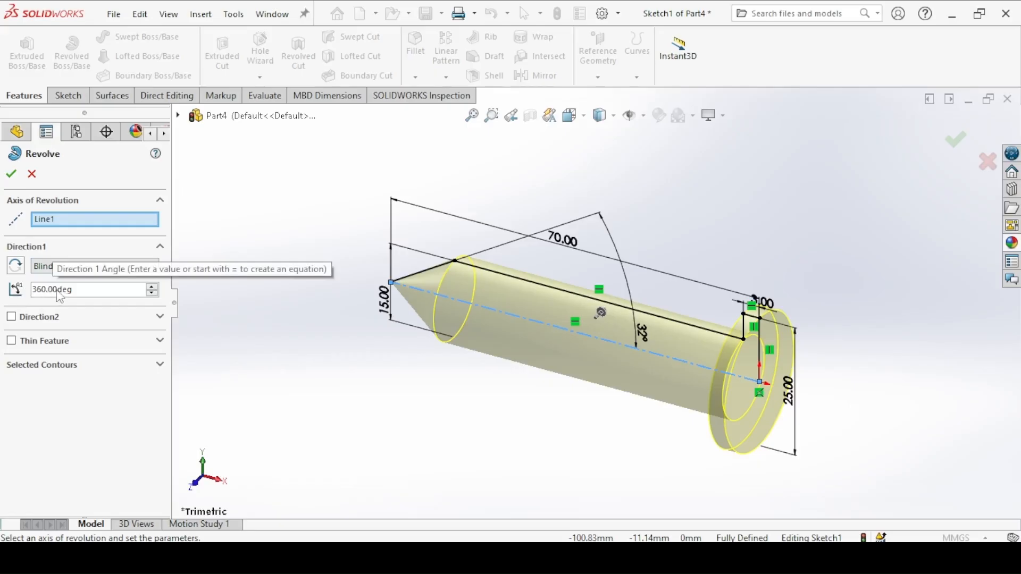
pyautogui.click(12, 173)
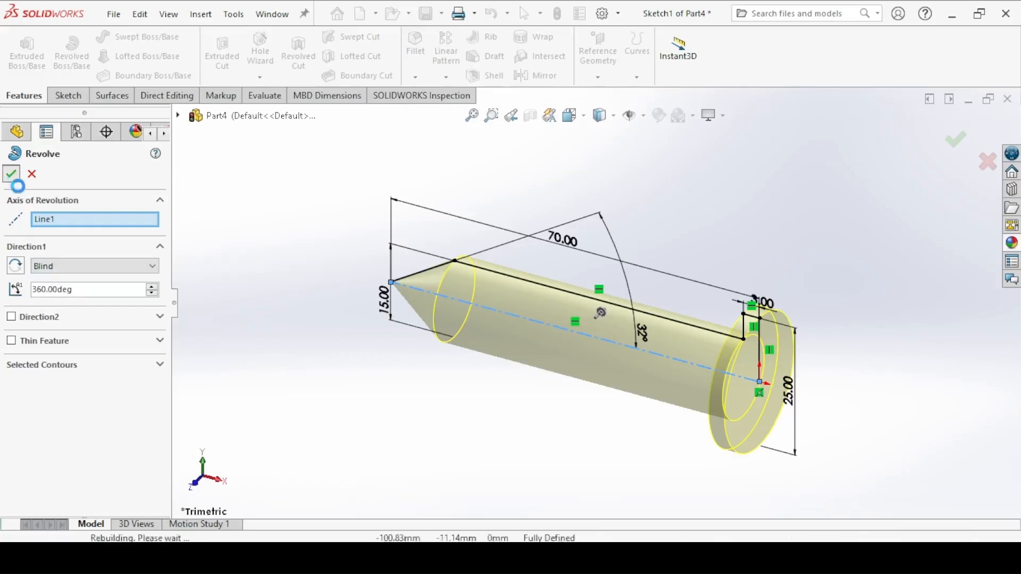
# Step: Apply the carbon steel appearance from the Metal > Steel category to the whole nail part
pyautogui.click(659, 116)
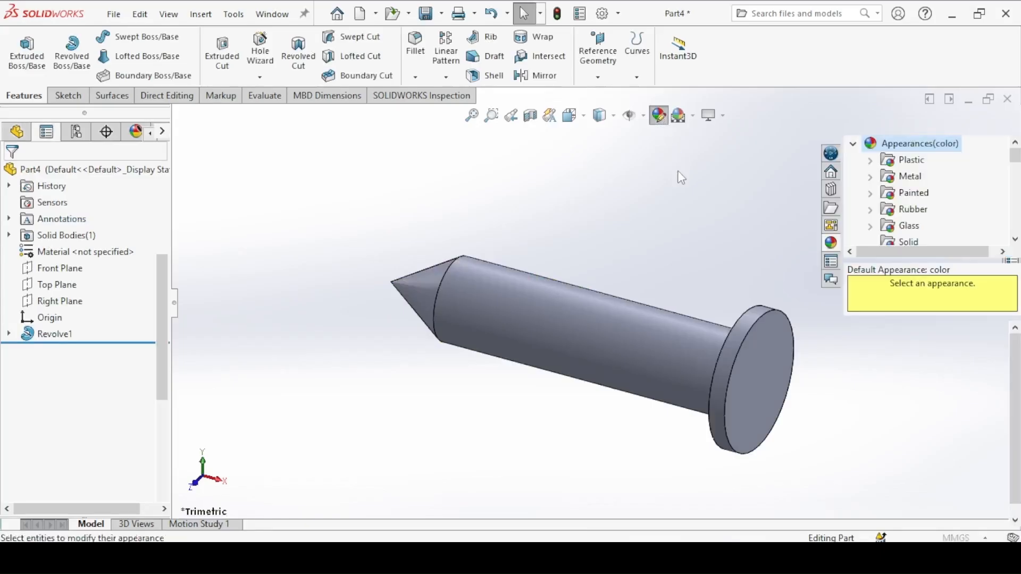
pyautogui.click(904, 178)
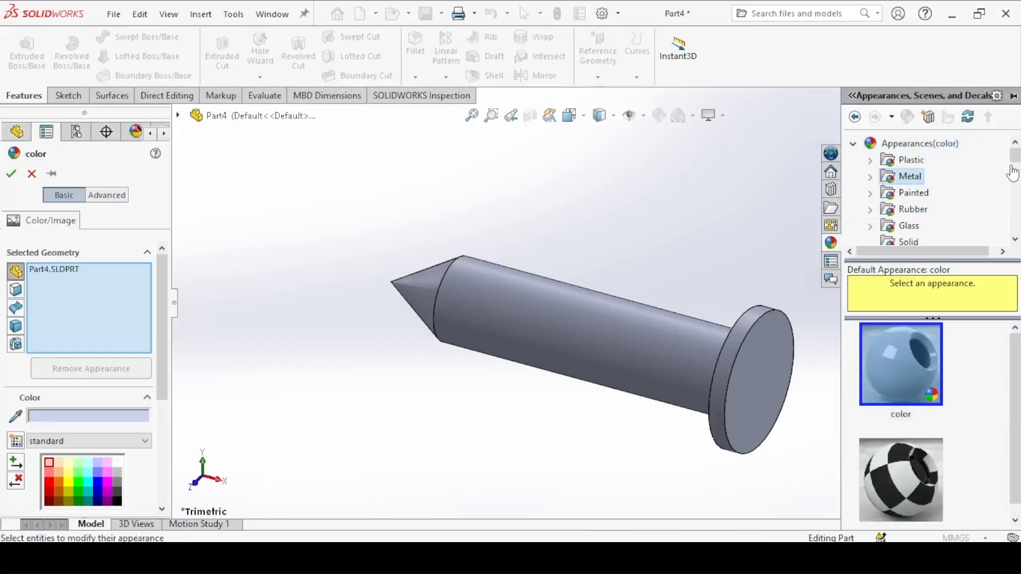
pyautogui.doubleClick(904, 178)
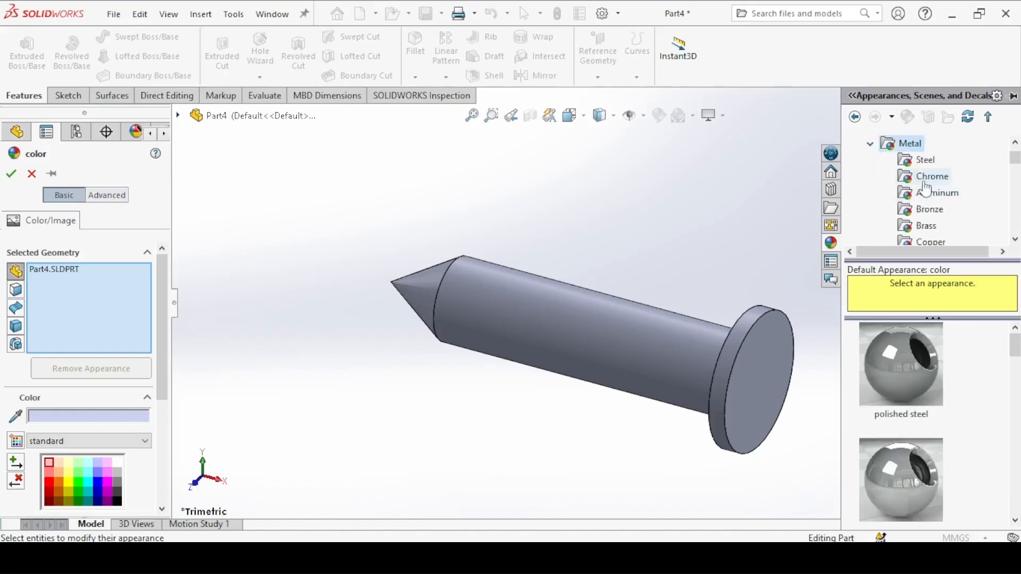
pyautogui.click(918, 165)
pyautogui.moveTo(1014, 351); pyautogui.dragTo(1011, 444)
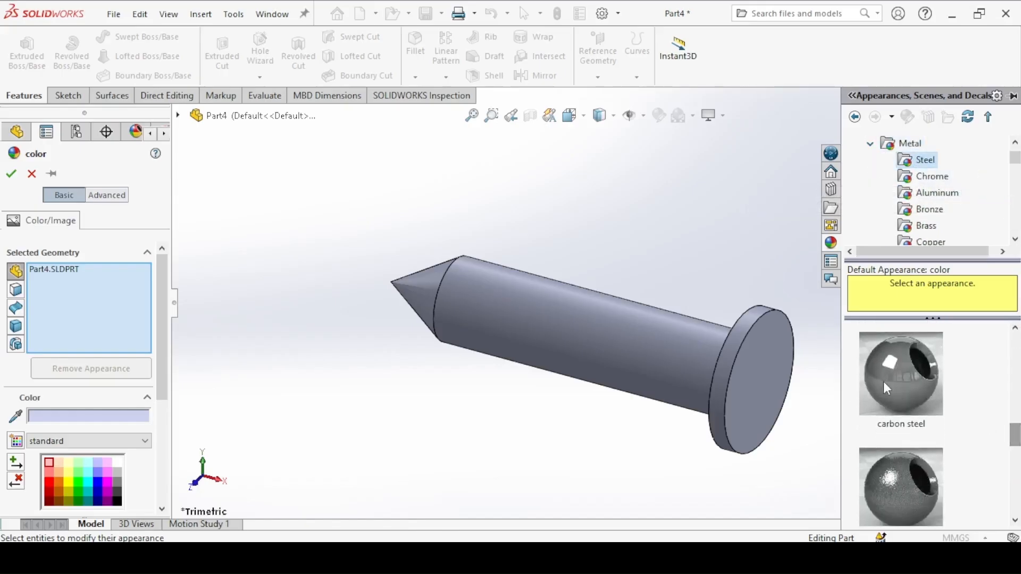
pyautogui.click(901, 372)
pyautogui.click(10, 174)
# Step: Save the part as "4. Nail" in the Wooden Stool Assembly folder
pyautogui.click(284, 268)
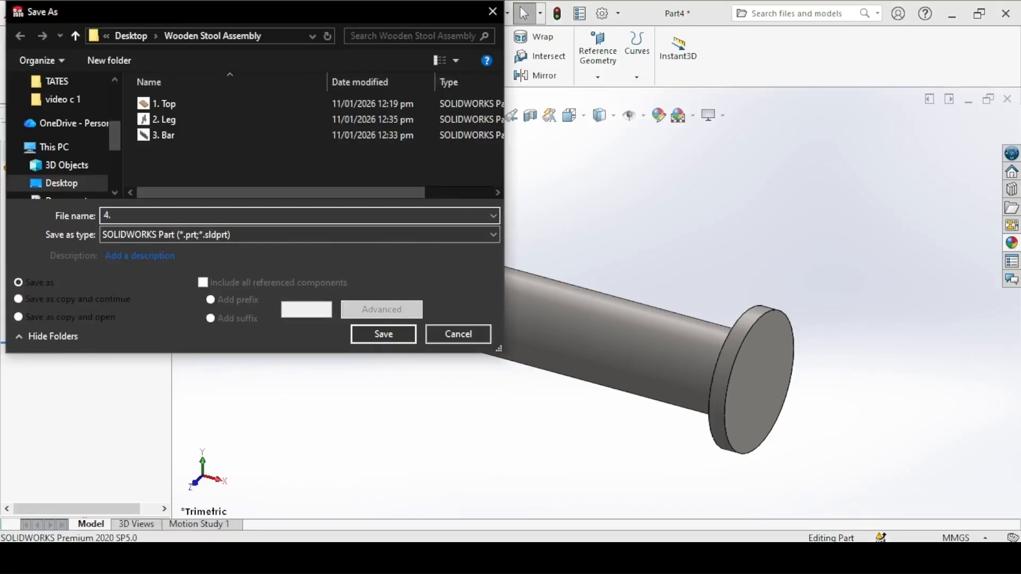
pyautogui.click(383, 335)
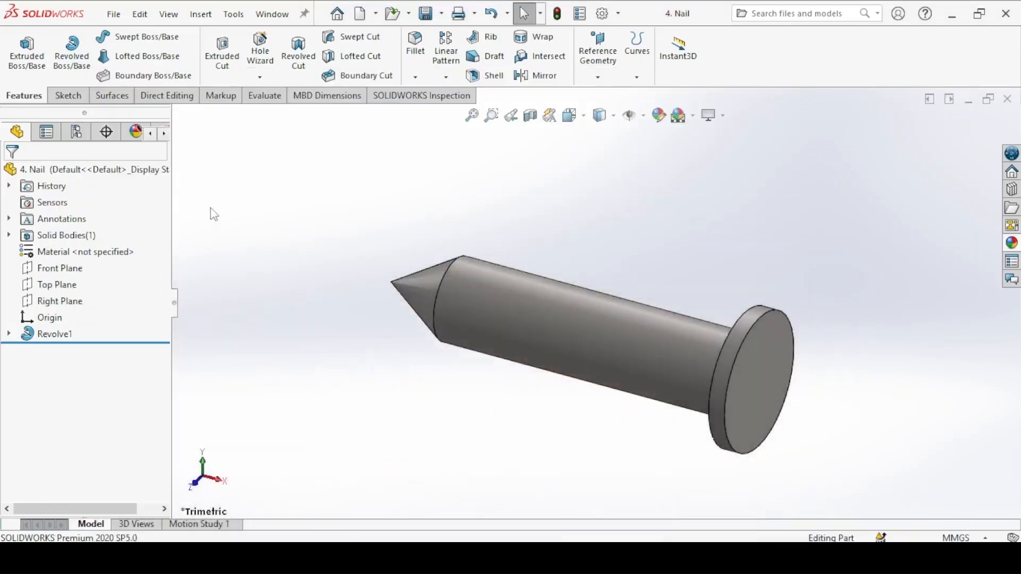
# Step: Create a new assembly and place the "1. Top" part in it as the first component
pyautogui.click(363, 19)
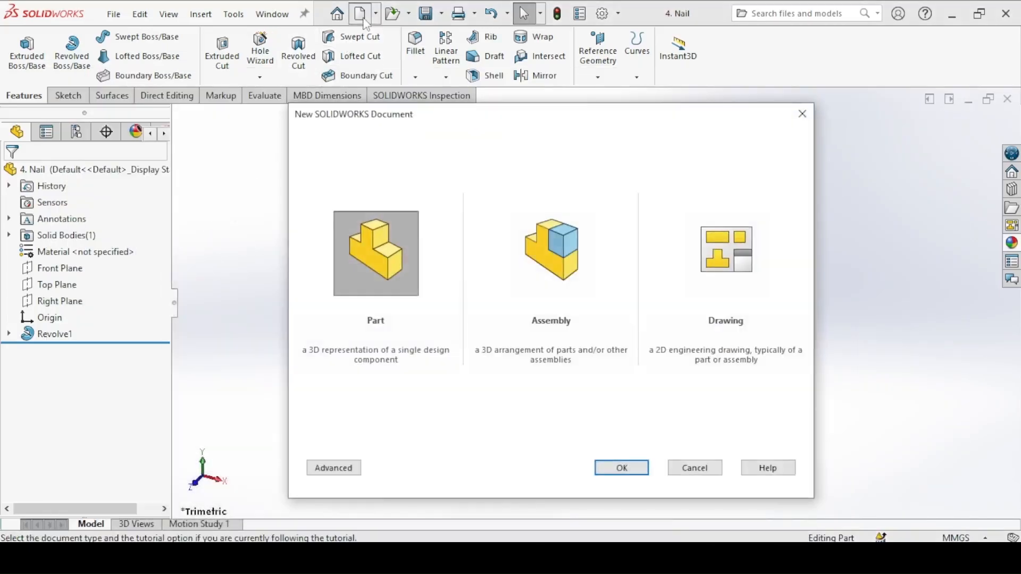
pyautogui.click(544, 259)
pyautogui.click(635, 469)
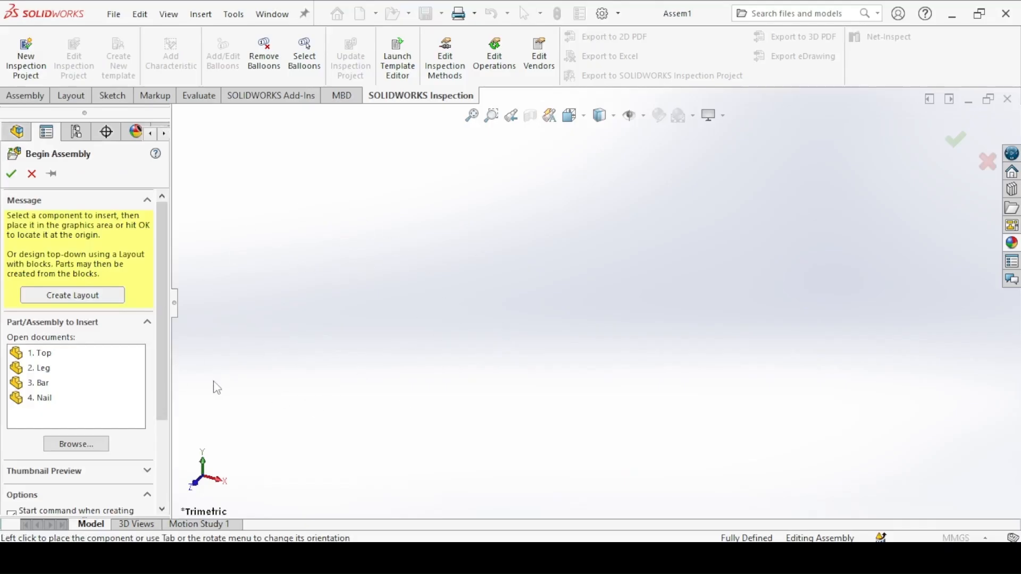
pyautogui.click(301, 556)
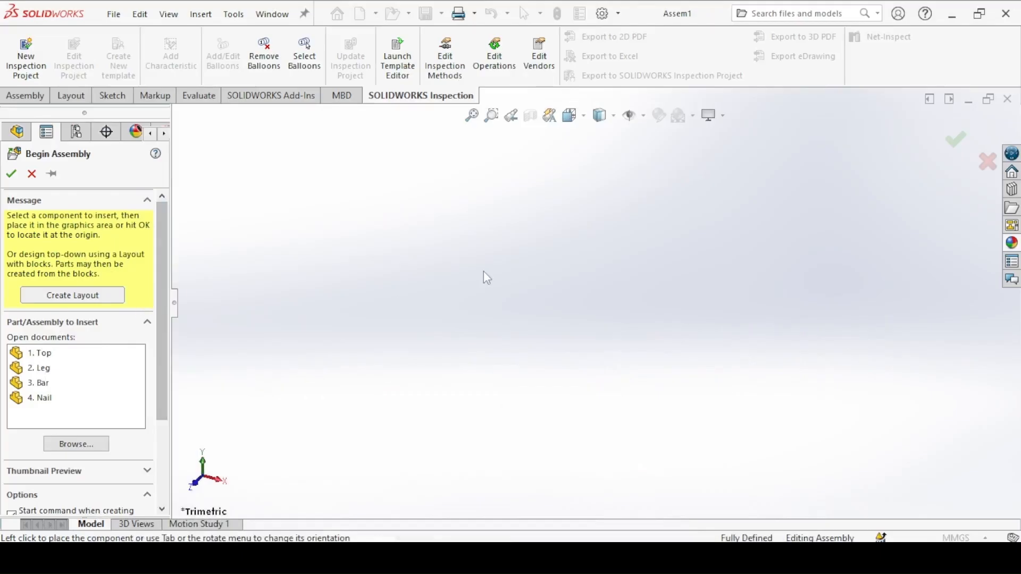
pyautogui.click(31, 354)
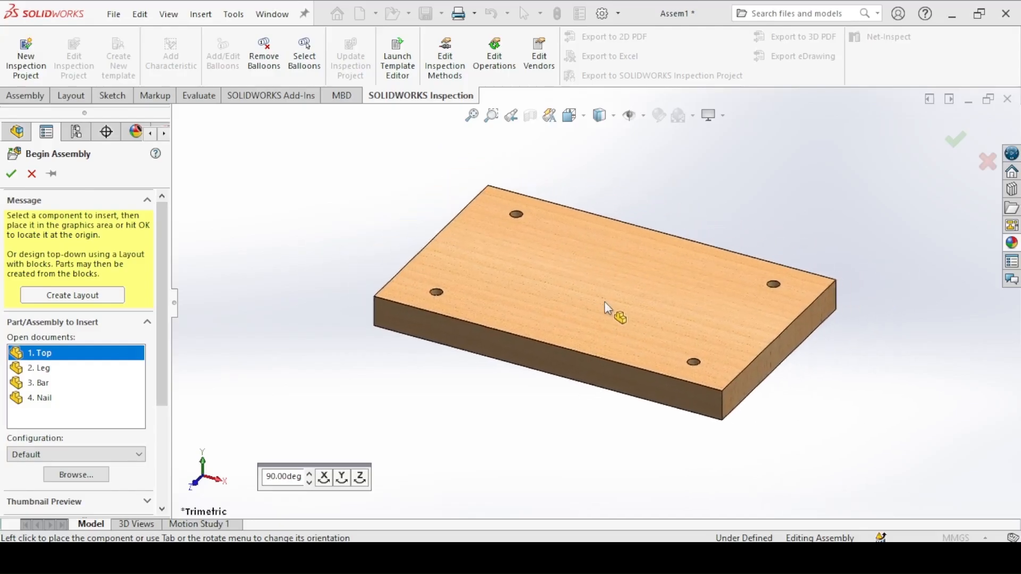
pyautogui.click(603, 302)
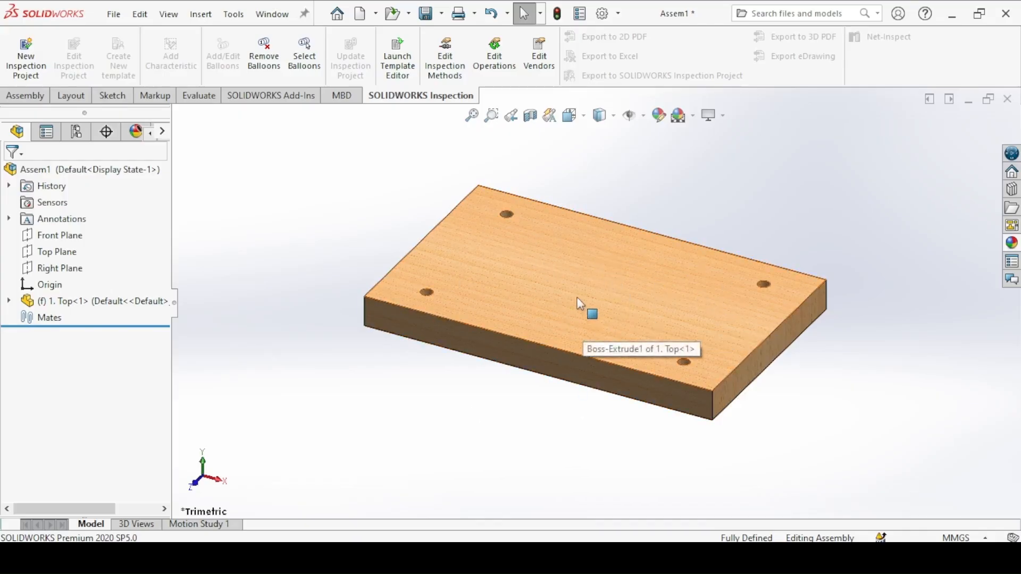
# Step: Try to move the fixed stool top within the assembly, and clear the selection
pyautogui.moveTo(579, 297); pyautogui.dragTo(470, 400)
pyautogui.moveTo(569, 273); pyautogui.dragTo(423, 403)
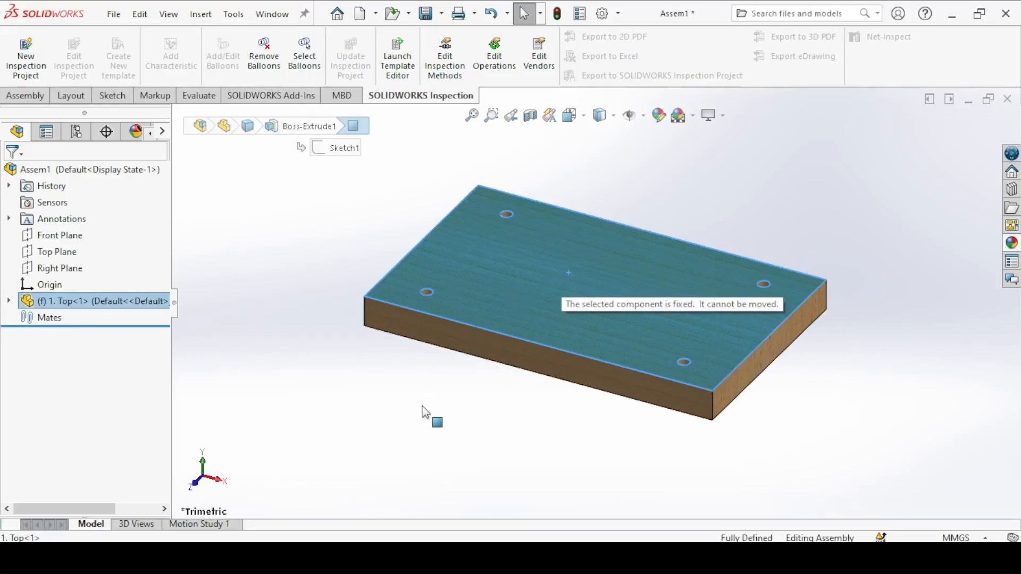
pyautogui.click(328, 294)
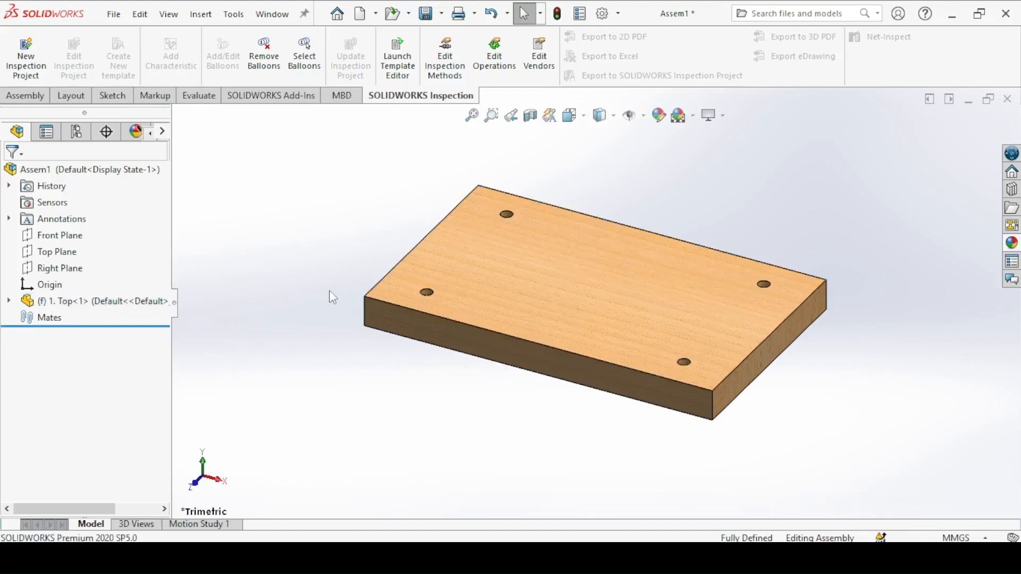
# Step: Float the stool top component and shift it freely away from its placed position
pyautogui.rightClick(519, 260)
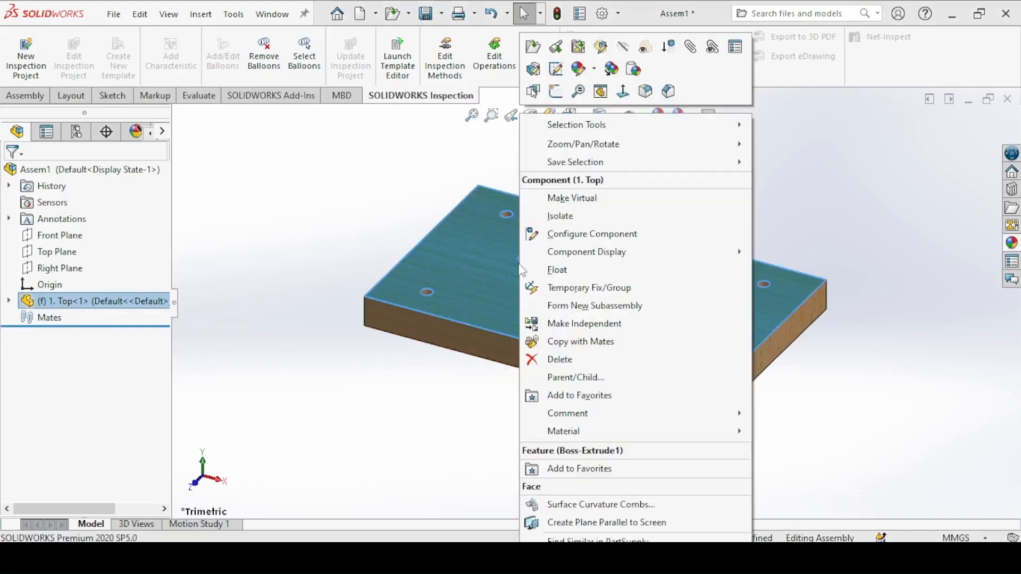
pyautogui.click(559, 270)
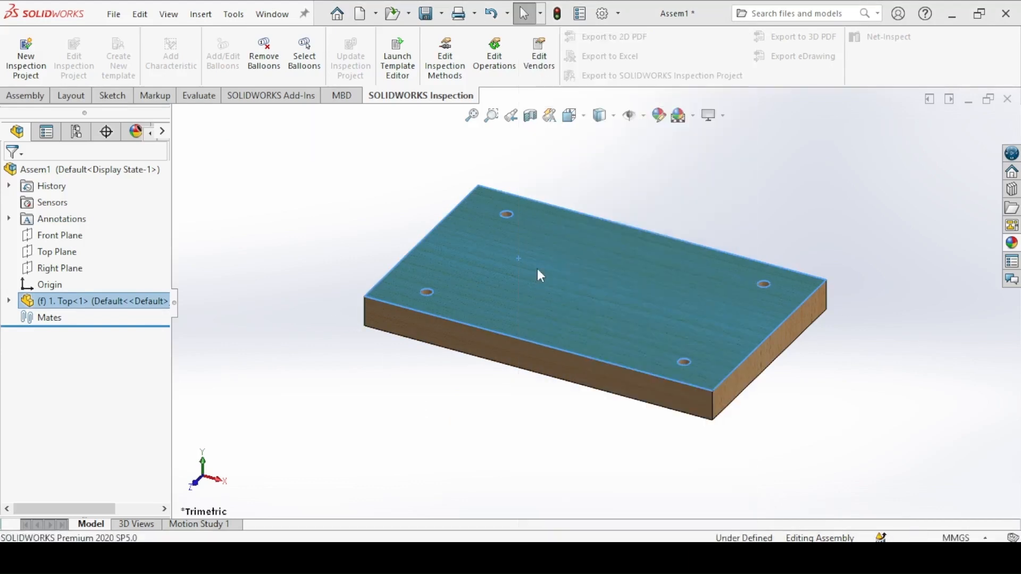
pyautogui.moveTo(610, 333); pyautogui.dragTo(584, 297)
pyautogui.click(348, 392)
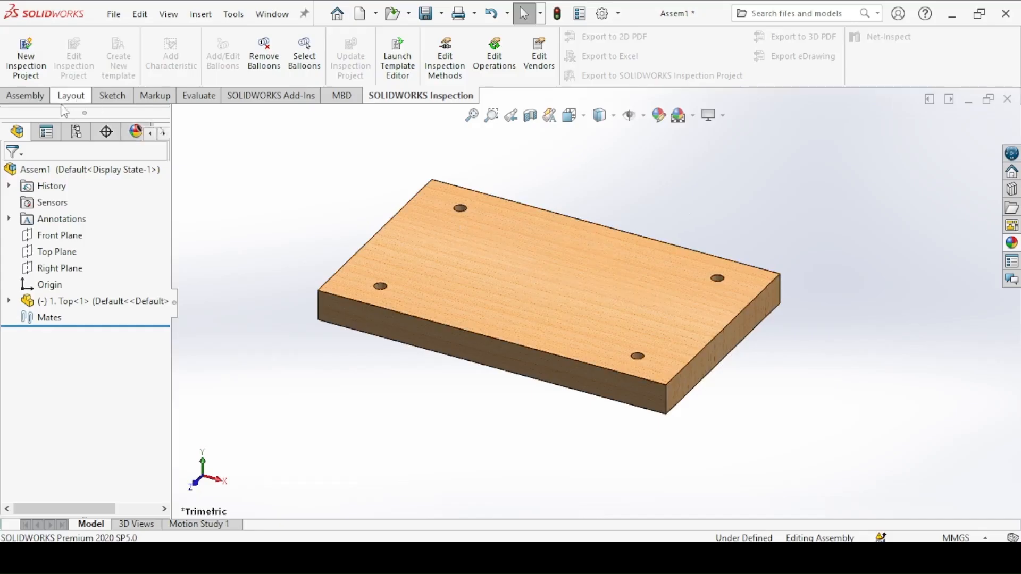
# Step: Mate the stool top's origin coincident with the assembly origin, with the axes aligned
pyautogui.click(27, 96)
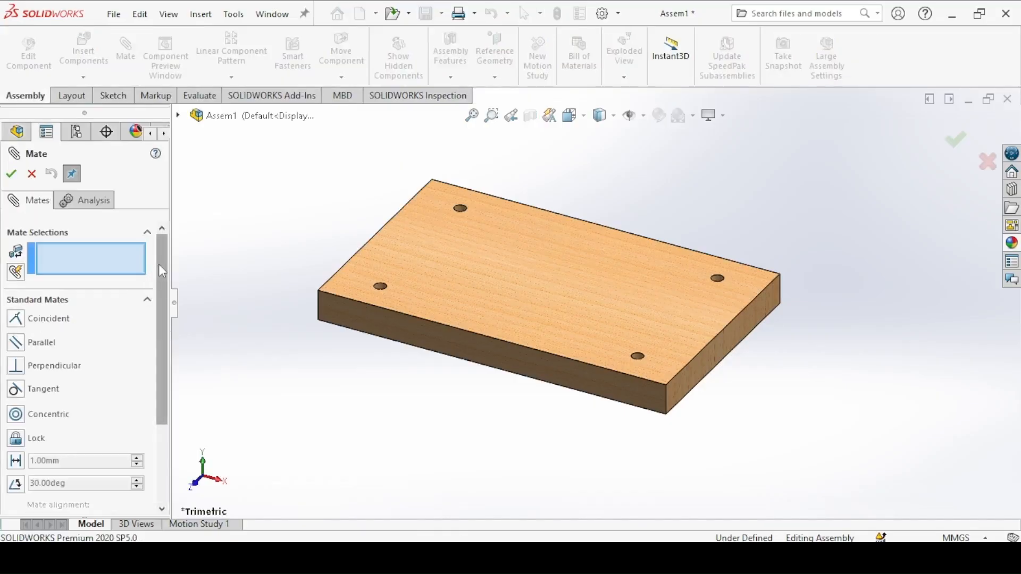
pyautogui.click(179, 115)
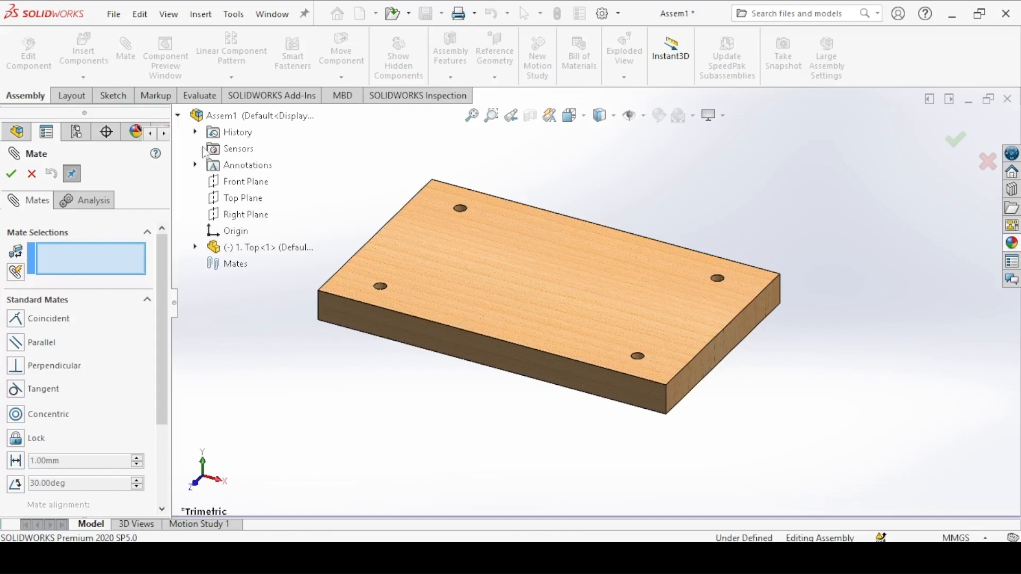
pyautogui.click(215, 232)
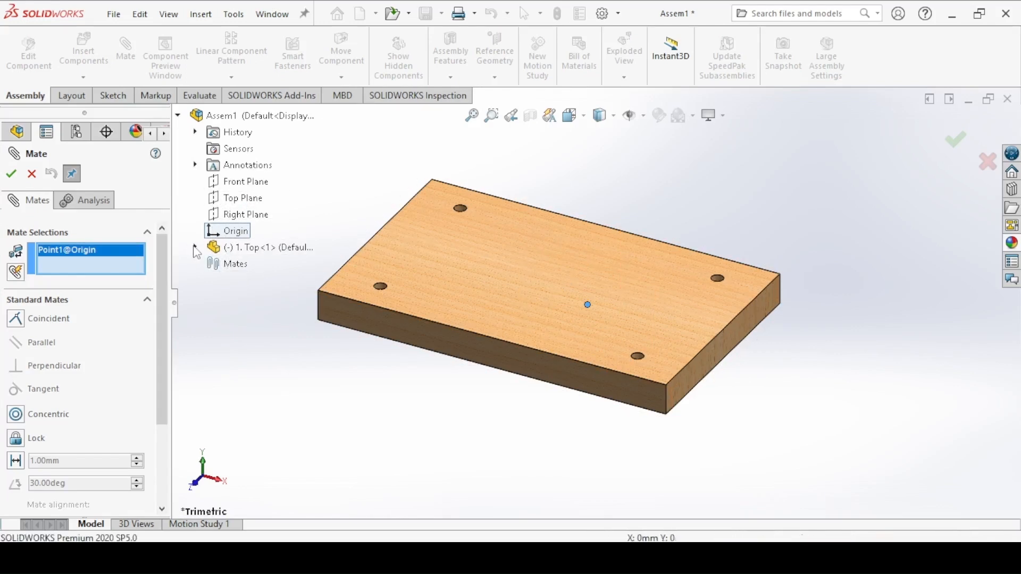
pyautogui.click(195, 248)
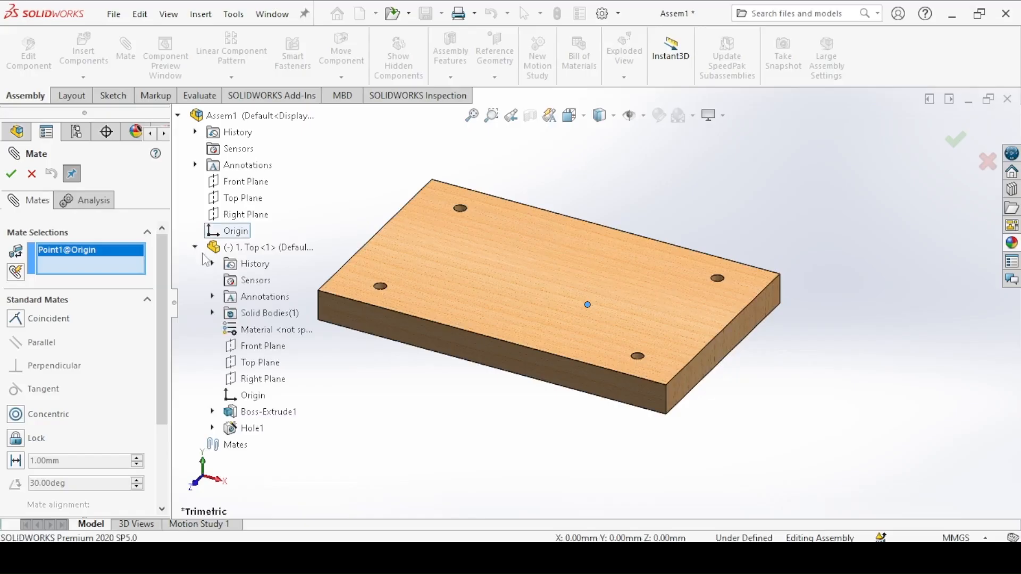
pyautogui.click(239, 404)
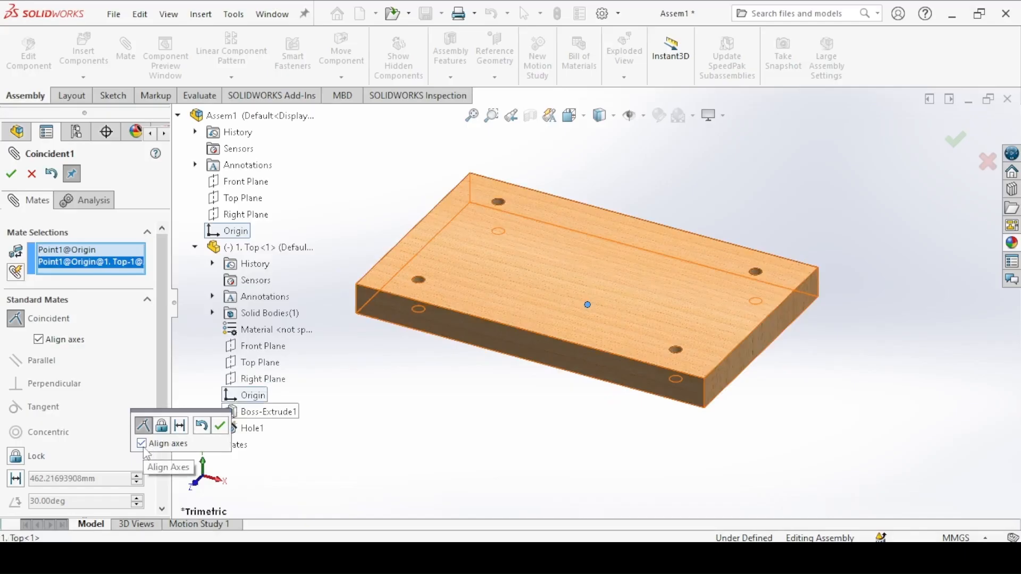
pyautogui.click(220, 431)
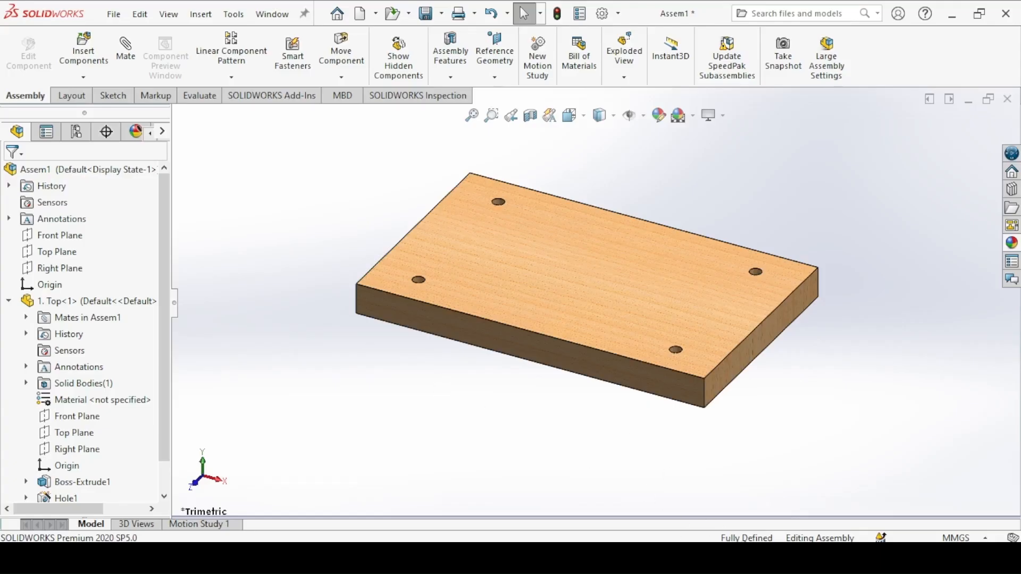
pyautogui.click(601, 274)
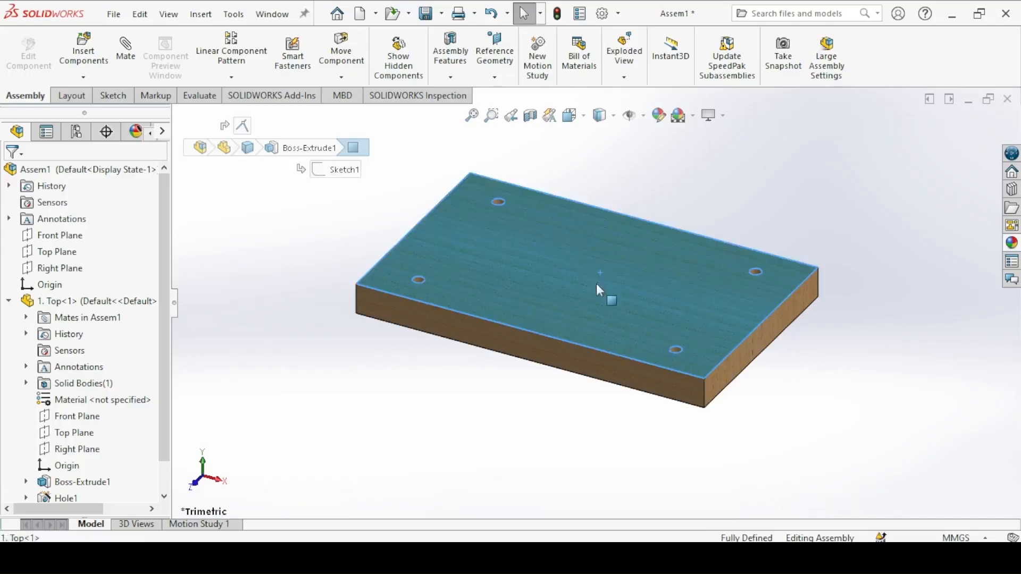
# Step: Try to move the mated stool top within the assembly, and clear the selection
pyautogui.moveTo(596, 389); pyautogui.dragTo(595, 439)
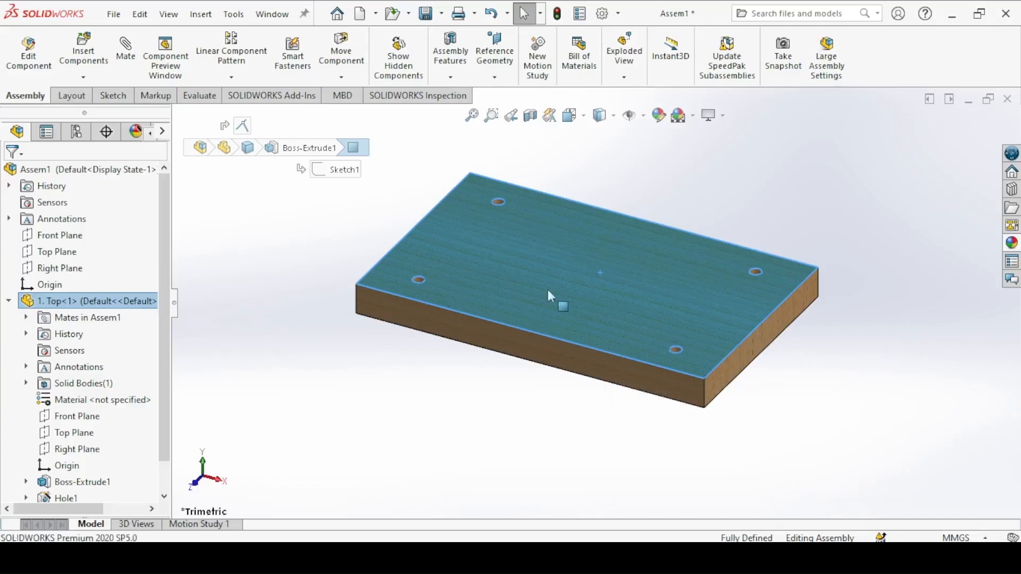
pyautogui.click(454, 404)
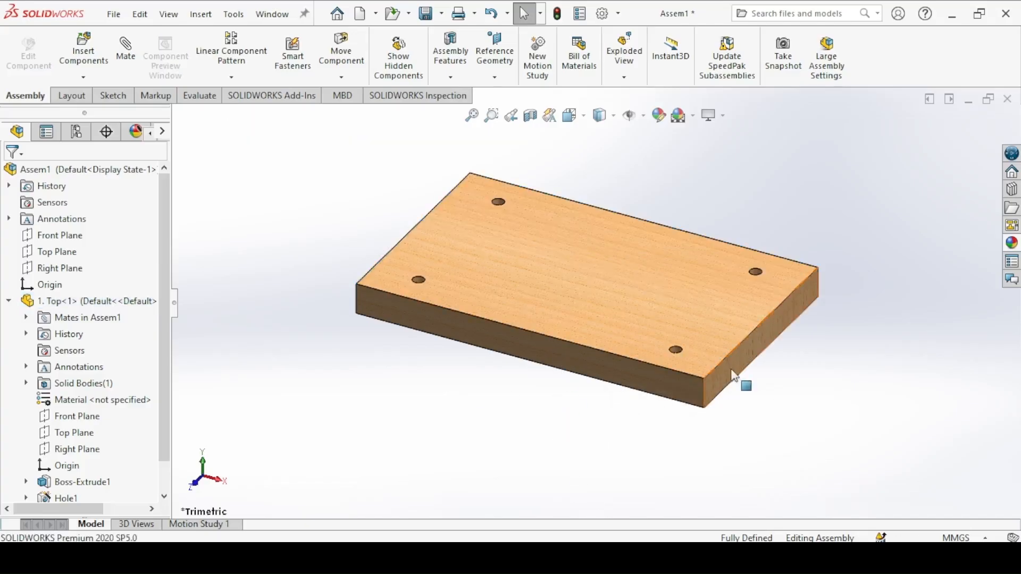
# Step: Insert the "2. Leg" part into the assembly and place it beside the stool top
pyautogui.click(85, 64)
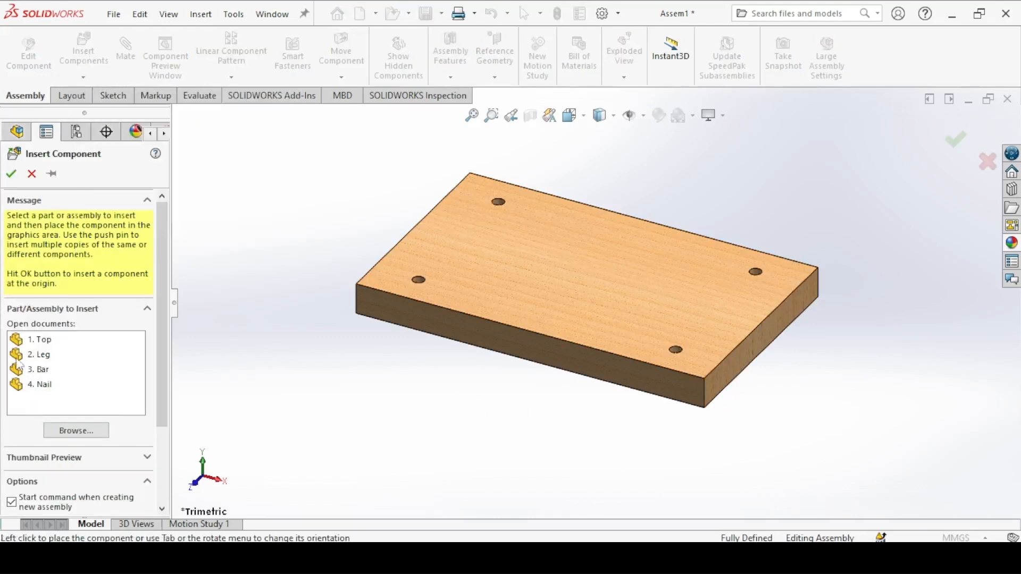
pyautogui.click(37, 356)
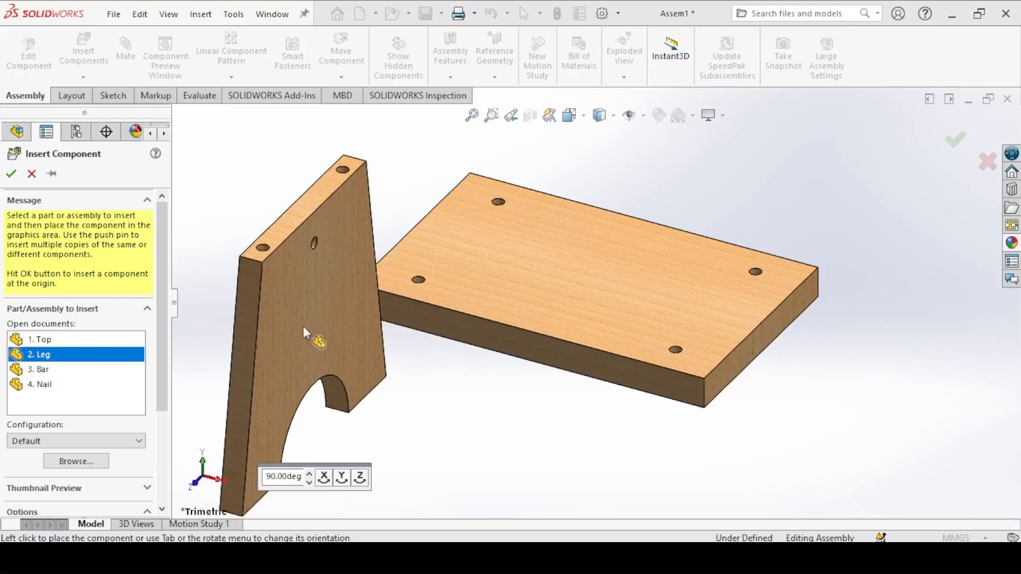
pyautogui.click(314, 337)
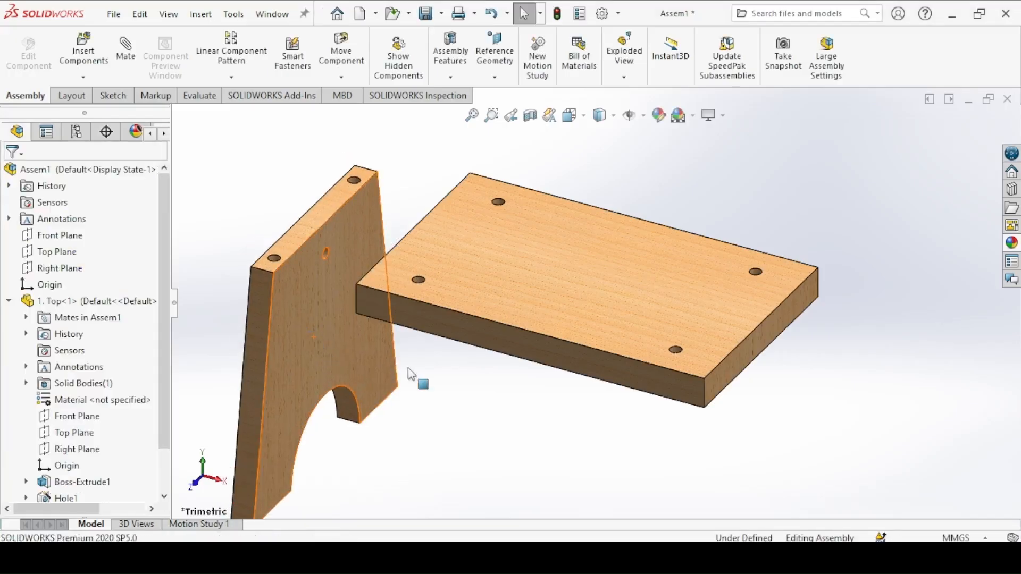
# Step: Mate one hole in the leg's upper edge concentric with the matching corner hole of the stool top
pyautogui.hotkey('ctrl', '7')
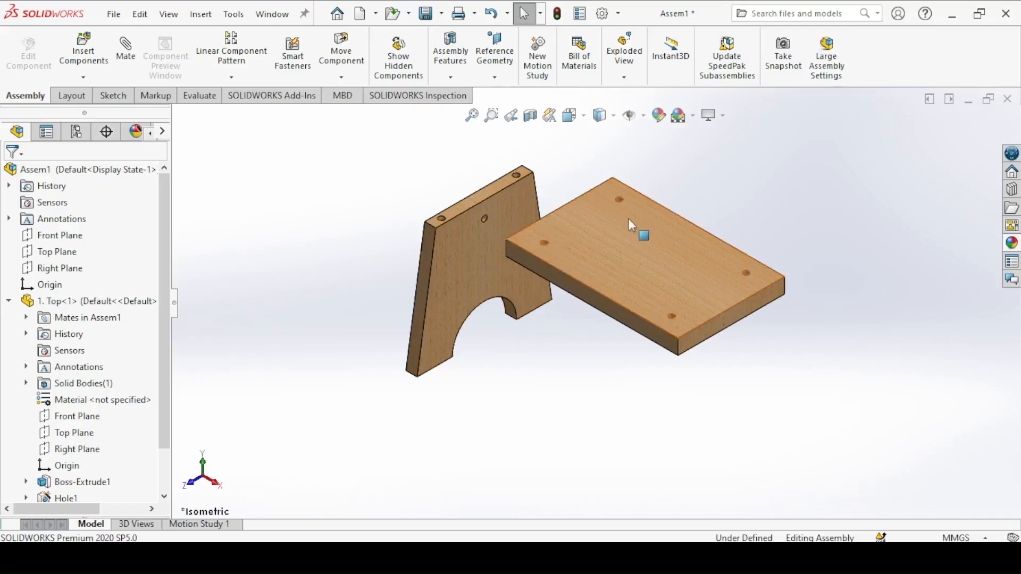
pyautogui.click(126, 49)
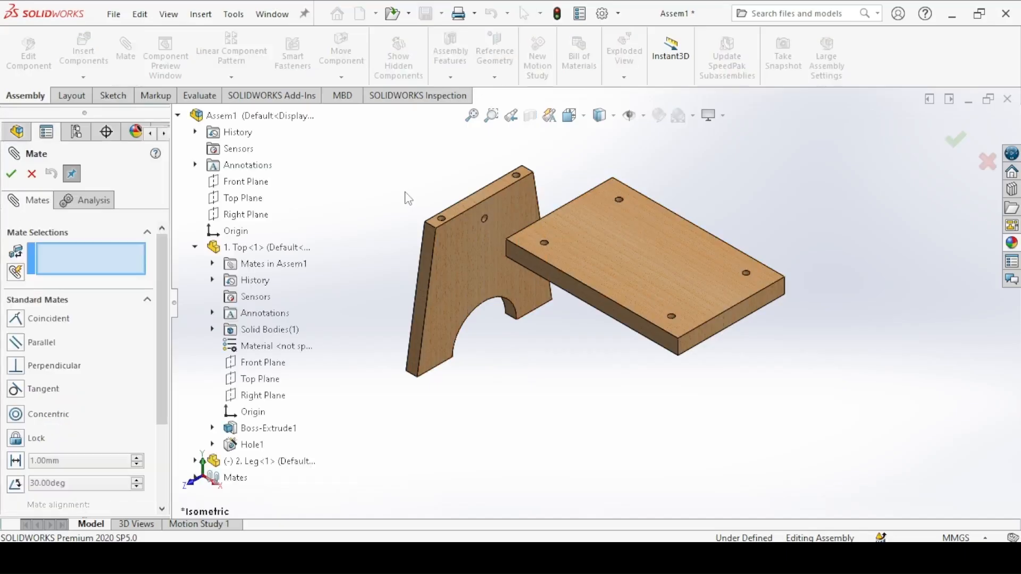
pyautogui.scroll(-4, 383, 197)
pyautogui.keyDown('ctrl'); pyautogui.moveTo(381, 196); pyautogui.dragTo(595, 412, button='middle'); pyautogui.keyUp('ctrl')
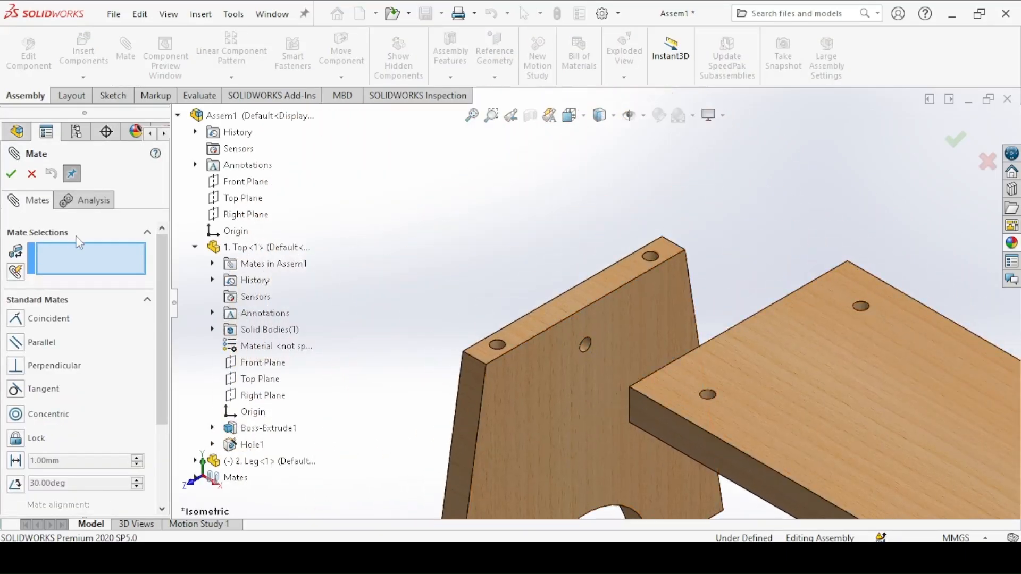
pyautogui.click(500, 346)
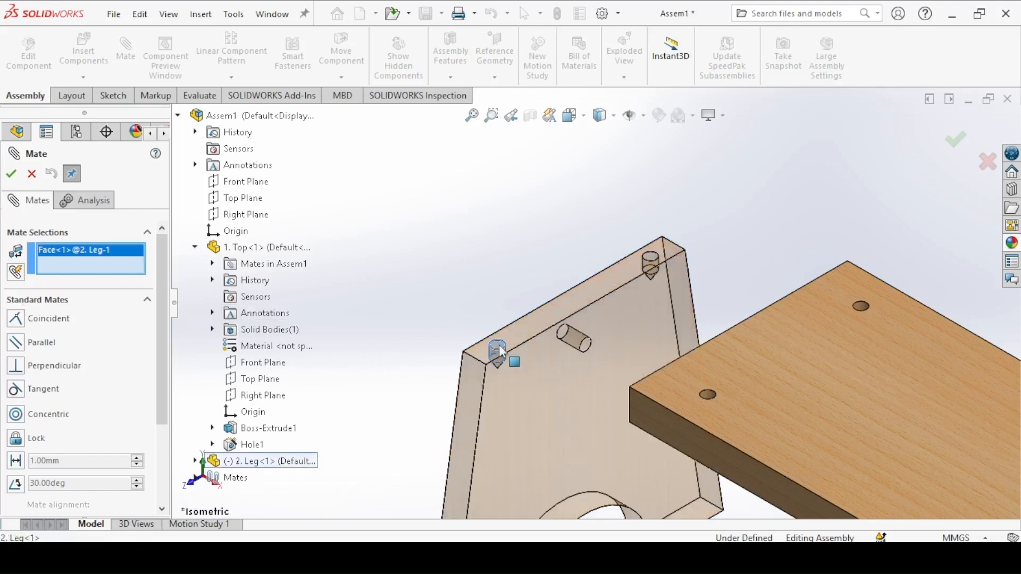
pyautogui.click(708, 394)
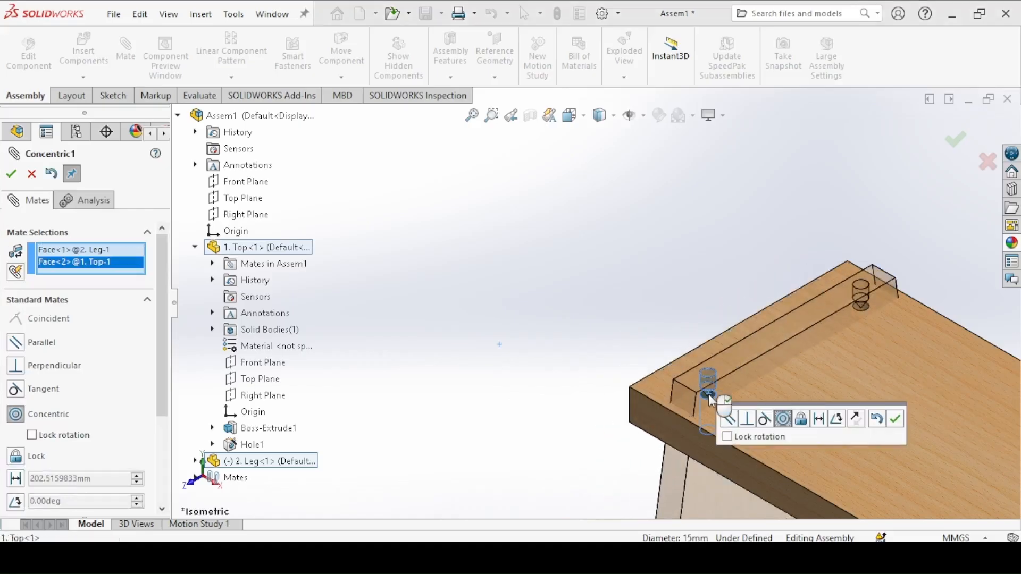
pyautogui.click(895, 421)
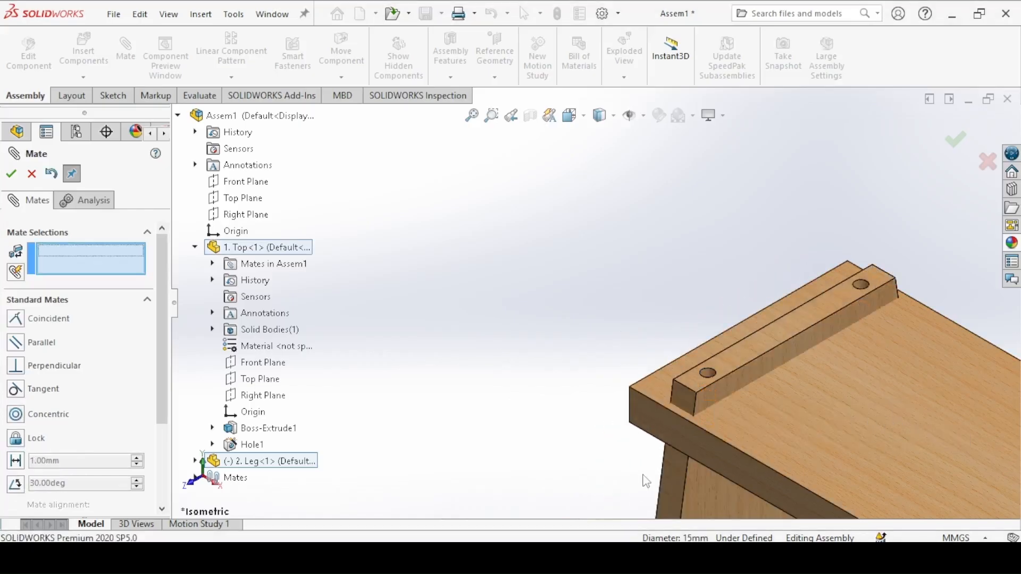
# Step: Swing the leg out of line and mate its second upper hole concentric with the stool top's other hole at that end
pyautogui.moveTo(677, 481)
pyautogui.mouseDown()
pyautogui.moveTo(616, 489)
pyautogui.moveTo(599, 480)
pyautogui.moveTo(674, 481)
pyautogui.mouseUp()
pyautogui.click(674, 481)
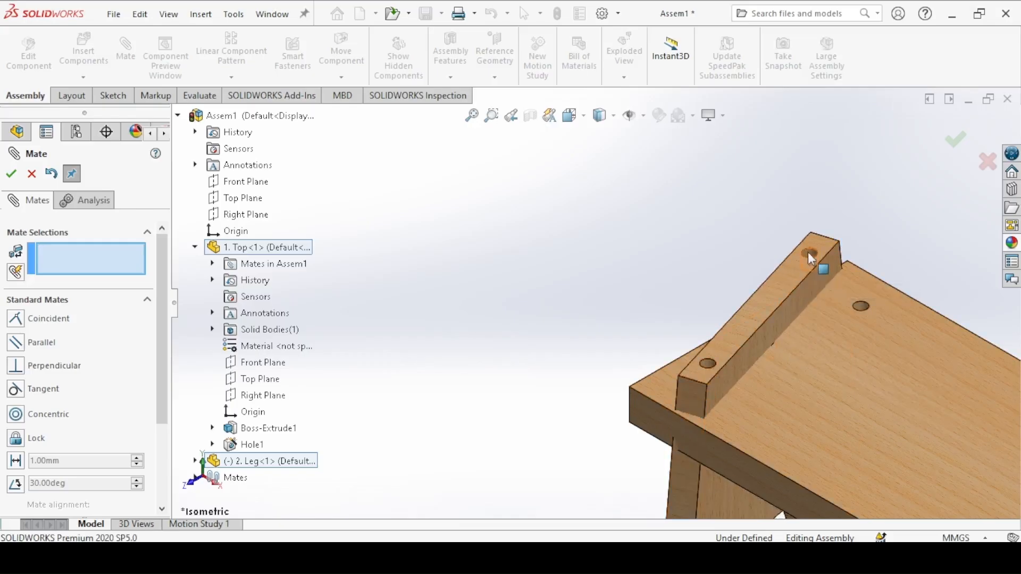
pyautogui.click(860, 307)
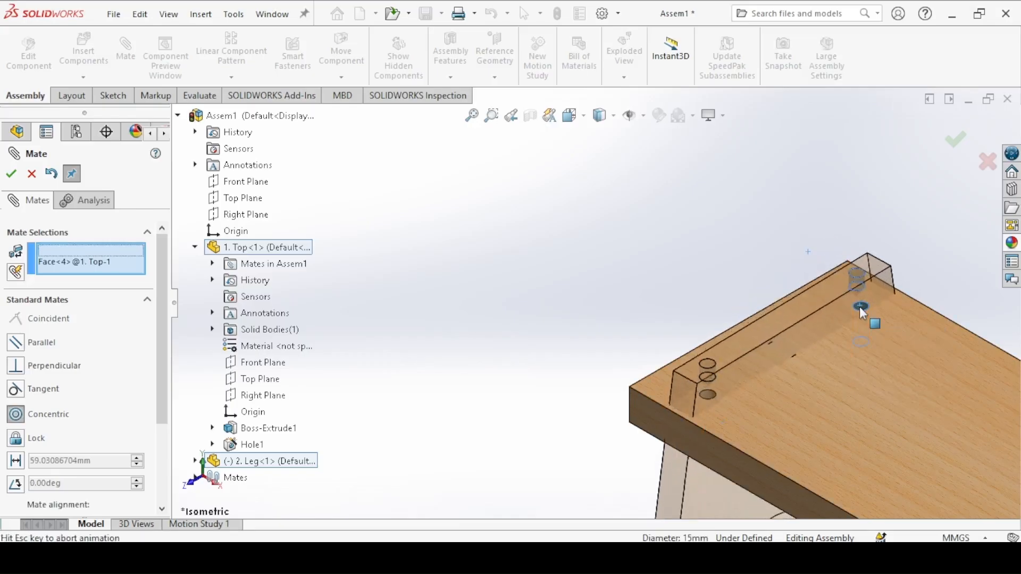
pyautogui.click(1001, 332)
# Step: Mate the leg's upper end face coincident with the underside of the stool top and finish mating
pyautogui.keyDown('ctrl'); pyautogui.moveTo(780, 339); pyautogui.dragTo(560, 212, button='middle'); pyautogui.keyUp('ctrl')
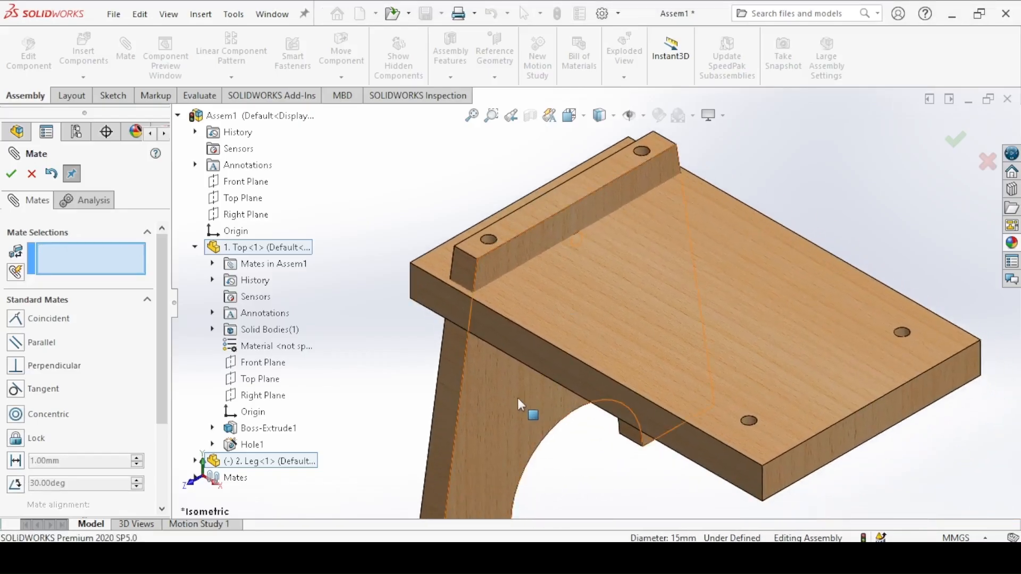
pyautogui.moveTo(518, 424); pyautogui.dragTo(383, 427)
pyautogui.moveTo(445, 385); pyautogui.dragTo(484, 285, button='middle')
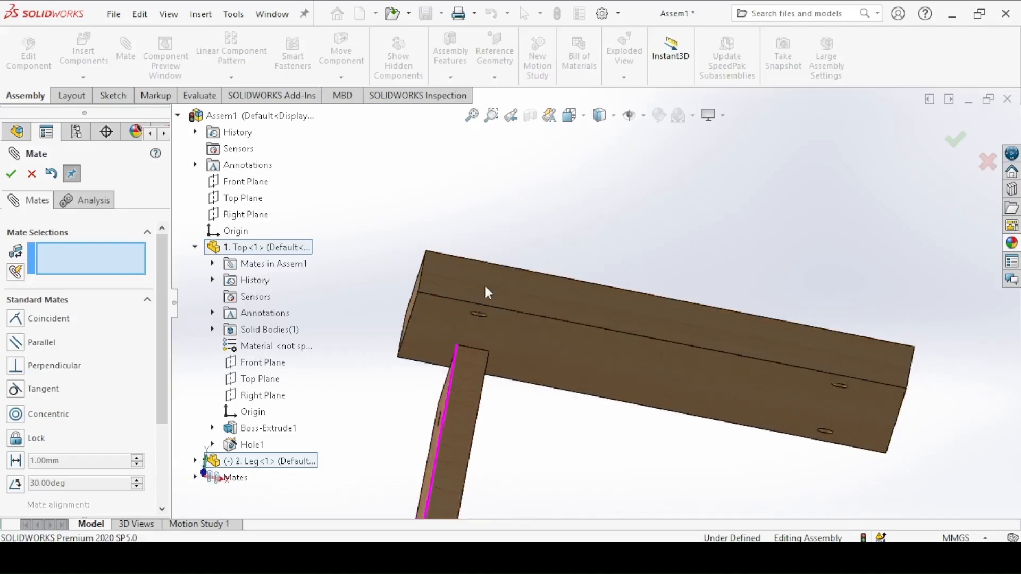
pyautogui.click(443, 340)
pyautogui.moveTo(443, 341); pyautogui.dragTo(423, 489, button='middle')
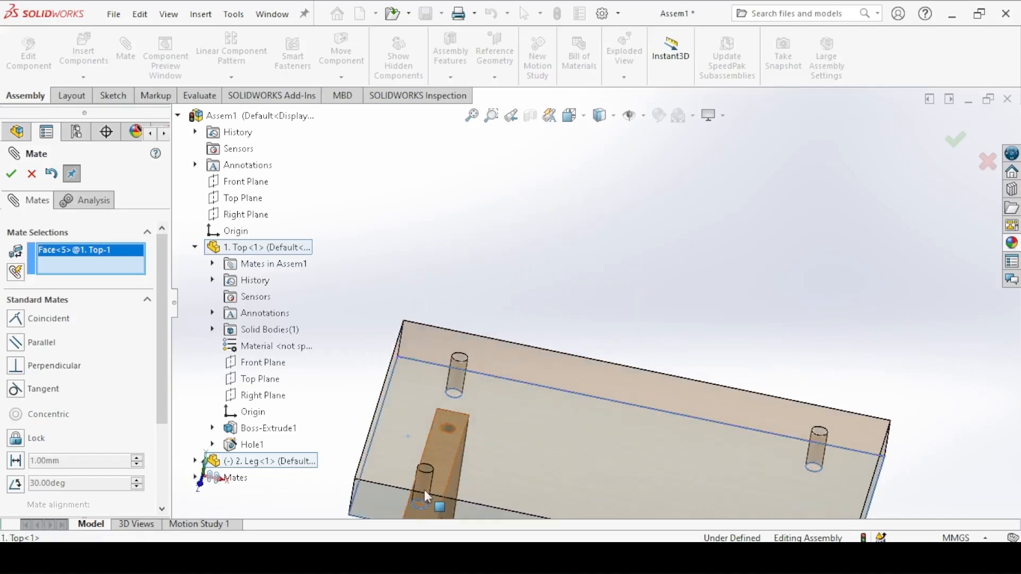
pyautogui.click(441, 473)
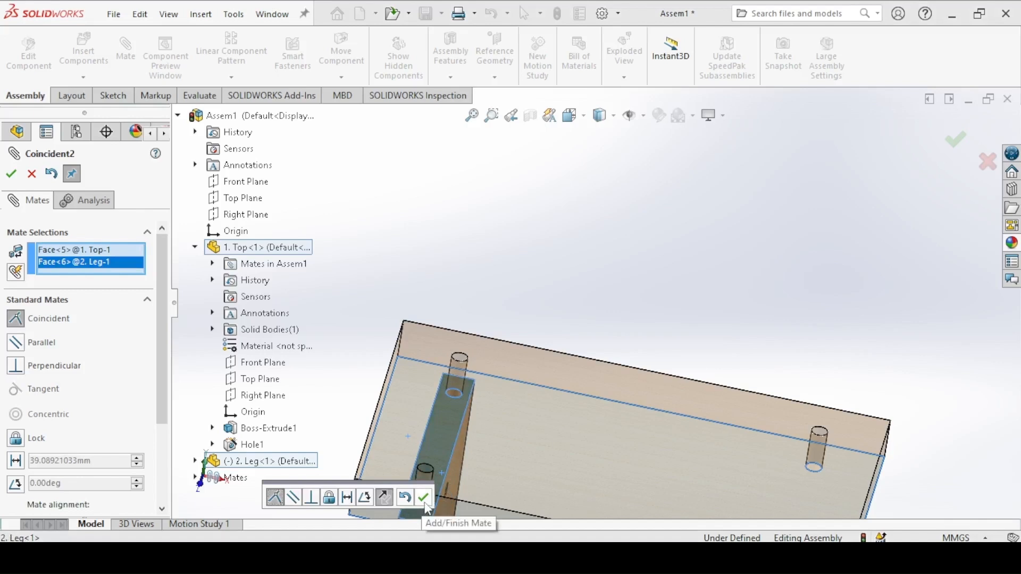
pyautogui.click(425, 499)
pyautogui.hotkey('ctrl', '7')
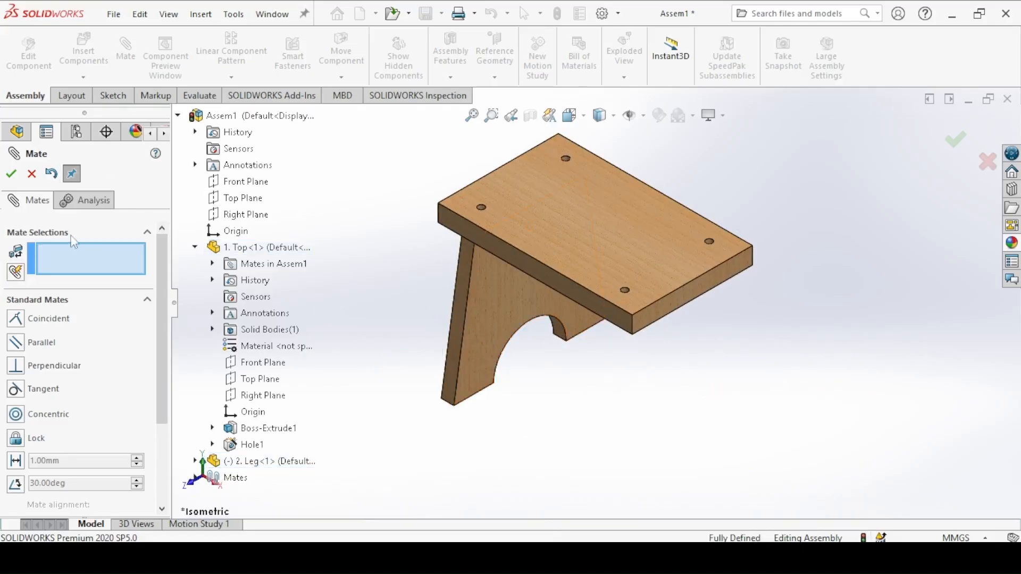
pyautogui.click(17, 178)
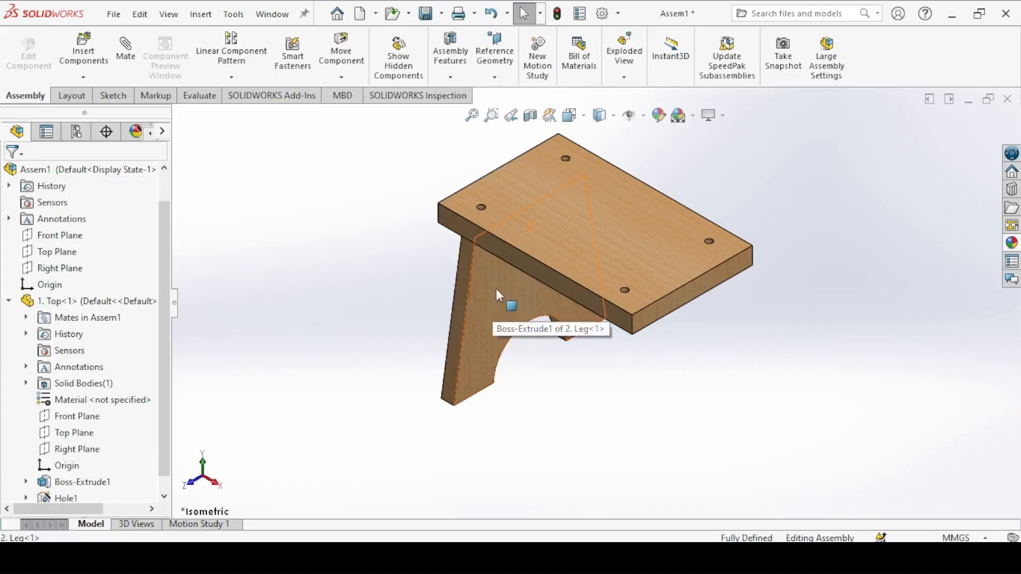
# Step: Create a second instance of the leg by copying the mated one near the stool top's opposite end
pyautogui.keyDown('ctrl'); pyautogui.moveTo(496, 291); pyautogui.dragTo(697, 399); pyautogui.keyUp('ctrl')
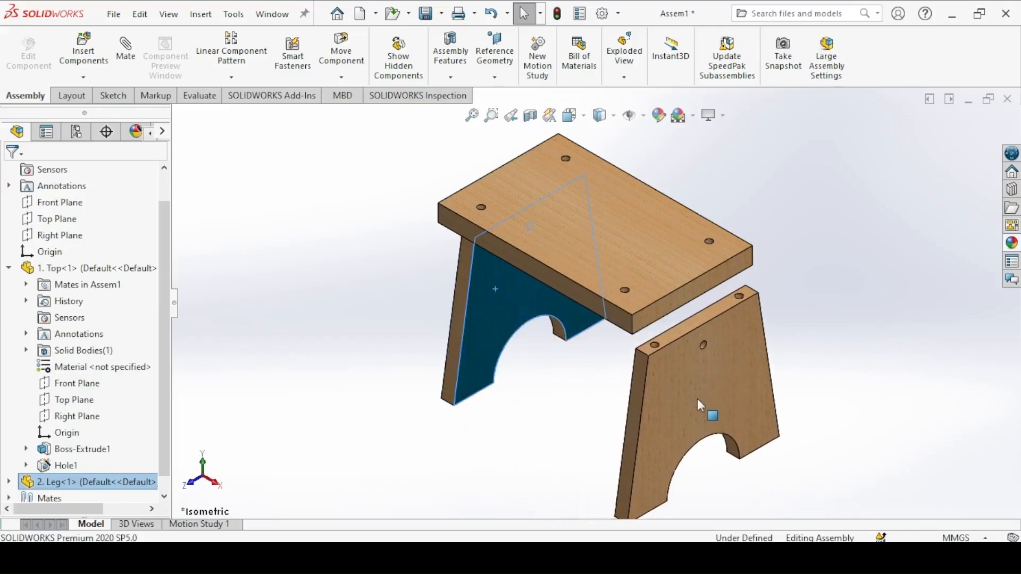
pyautogui.click(546, 351)
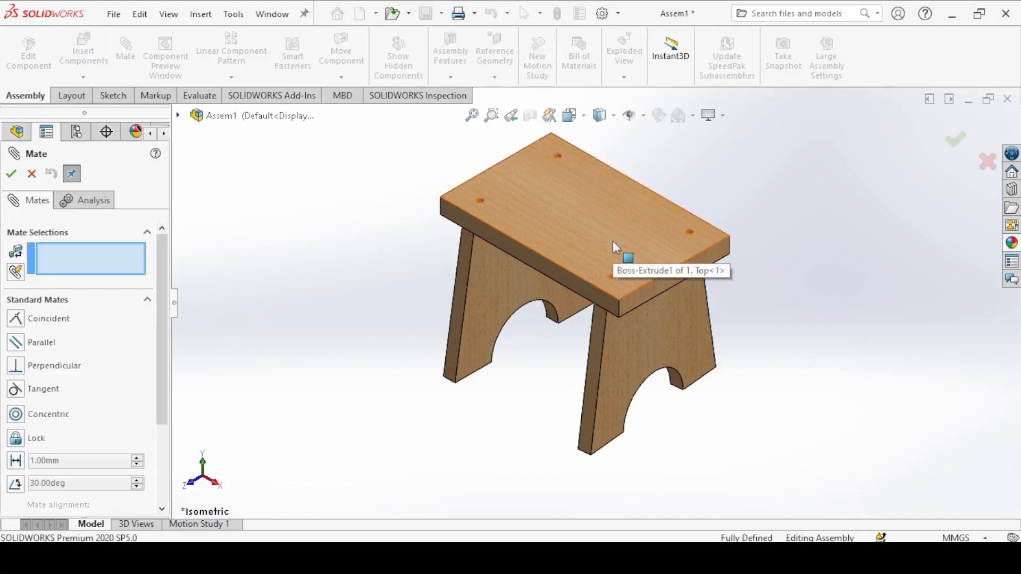
# Step: Mate the stool top's front hole at the free end concentric with the matching upper hole of the second leg
pyautogui.scroll(-3, 627, 257)
pyautogui.keyDown('ctrl'); pyautogui.moveTo(595, 230); pyautogui.dragTo(435, 292, button='middle'); pyautogui.keyUp('ctrl')
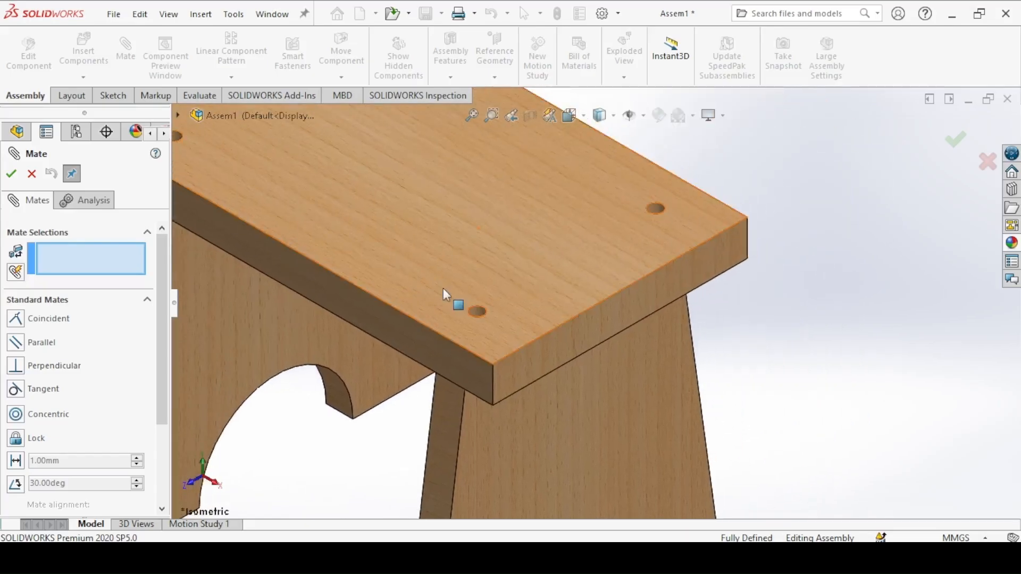
pyautogui.click(477, 308)
pyautogui.moveTo(460, 359); pyautogui.dragTo(489, 360, button='middle')
pyautogui.click(478, 331)
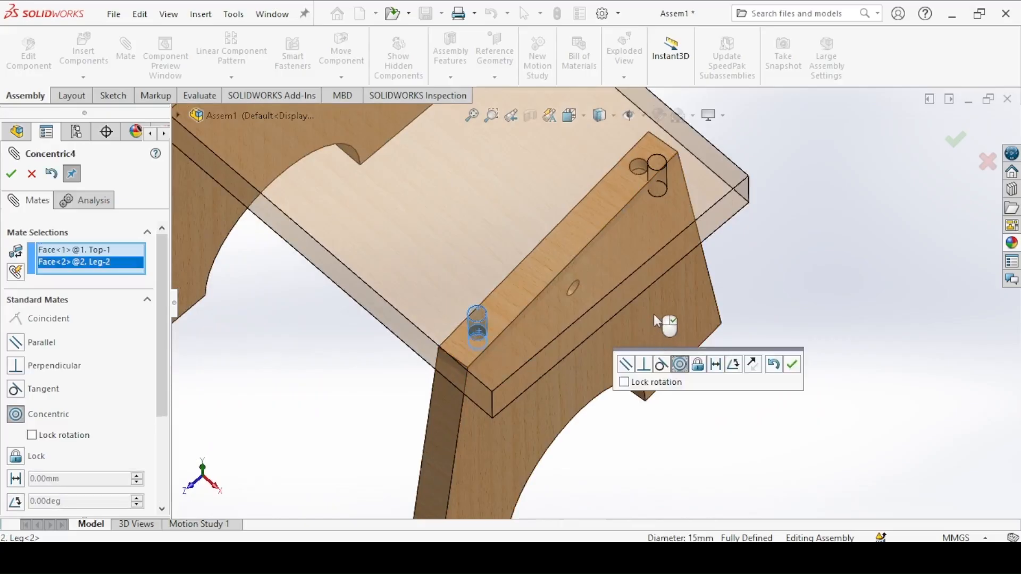
pyautogui.click(792, 366)
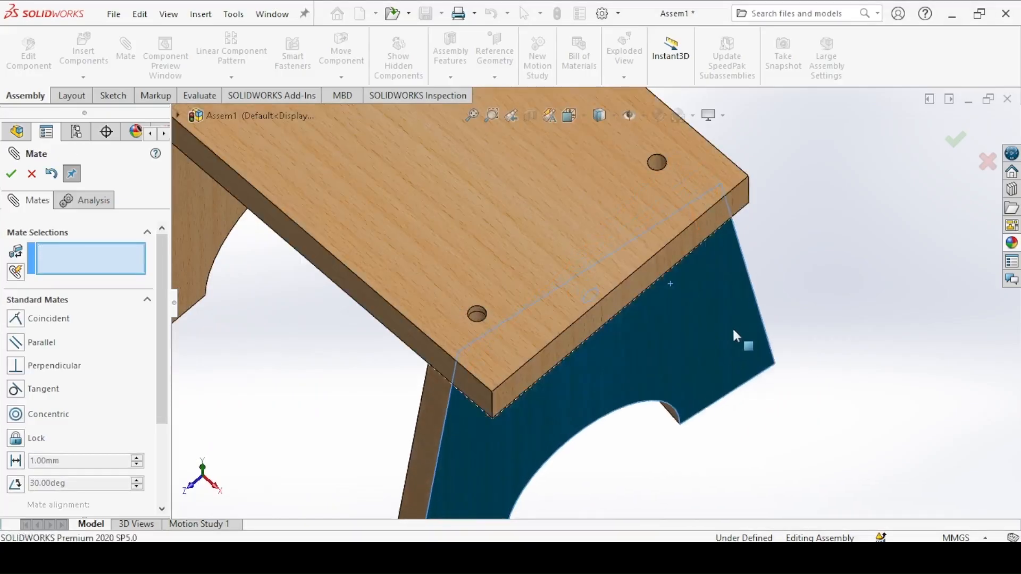
# Step: Mate the remaining hole of the stool top concentric with the second leg's other upper hole
pyautogui.click(660, 160)
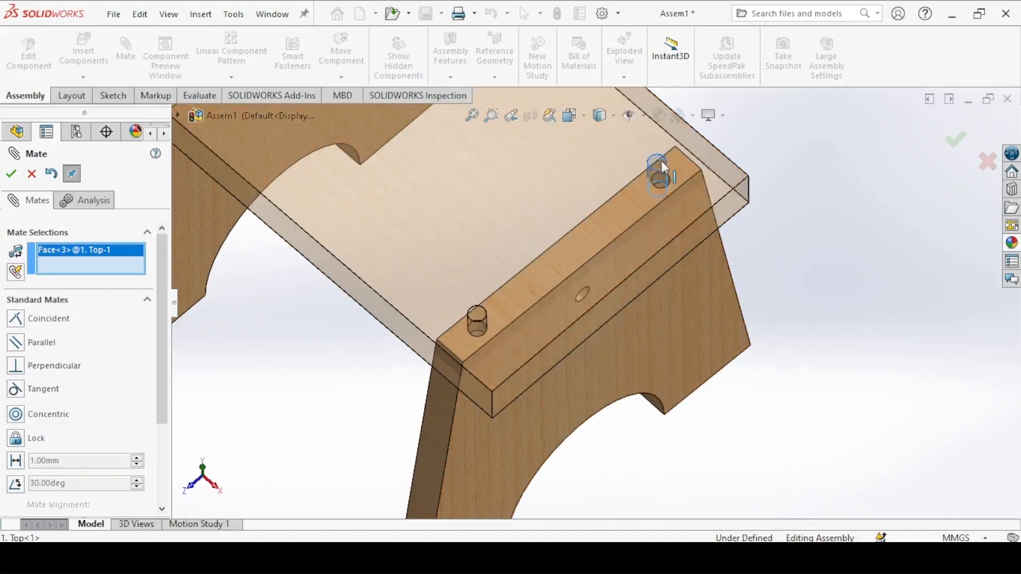
pyautogui.click(667, 180)
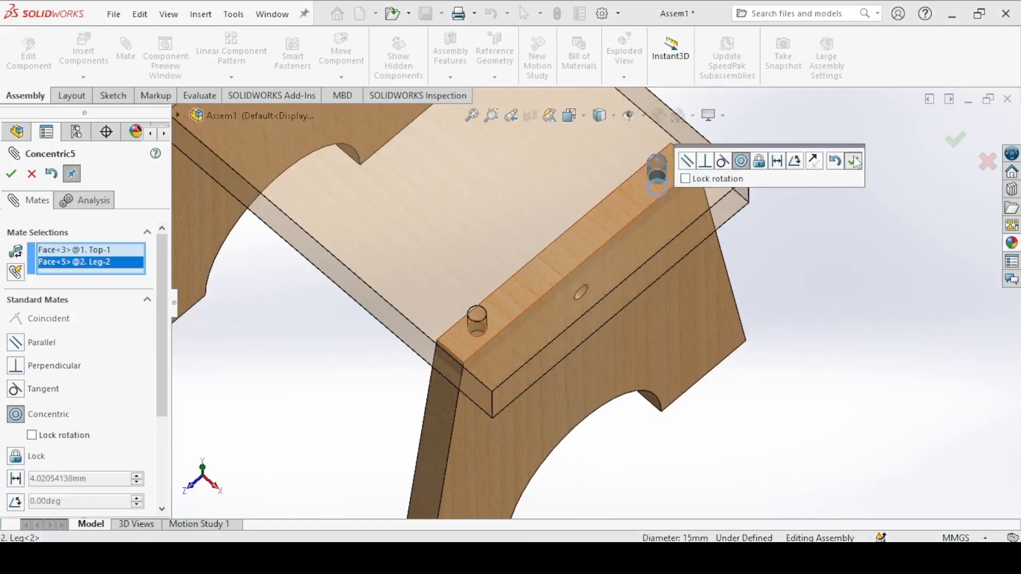
pyautogui.click(854, 162)
# Step: Slide the second leg along its holes, mate its upper face coincident with the stool top's underside, and finish mating
pyautogui.moveTo(699, 391); pyautogui.dragTo(694, 254, button='middle')
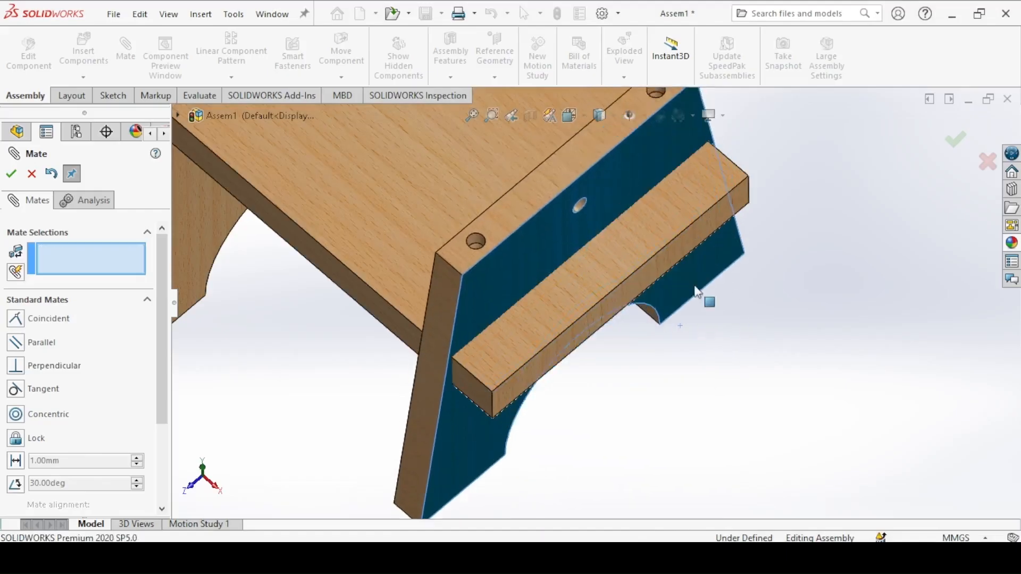
pyautogui.moveTo(694, 254); pyautogui.dragTo(677, 420)
pyautogui.moveTo(329, 392); pyautogui.dragTo(365, 183, button='middle')
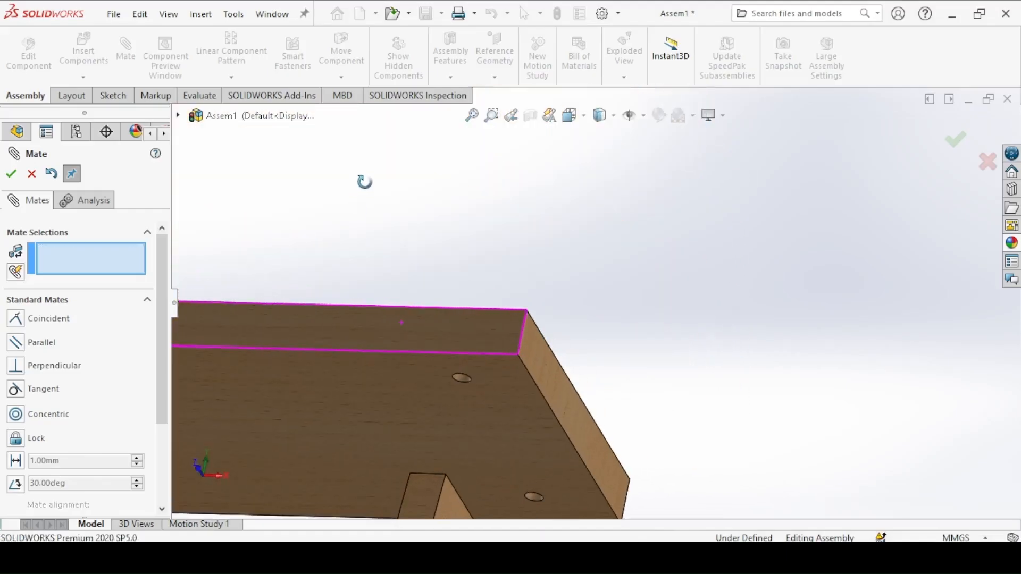
pyautogui.click(396, 401)
pyautogui.moveTo(474, 352); pyautogui.dragTo(441, 494, button='middle')
pyautogui.click(459, 412)
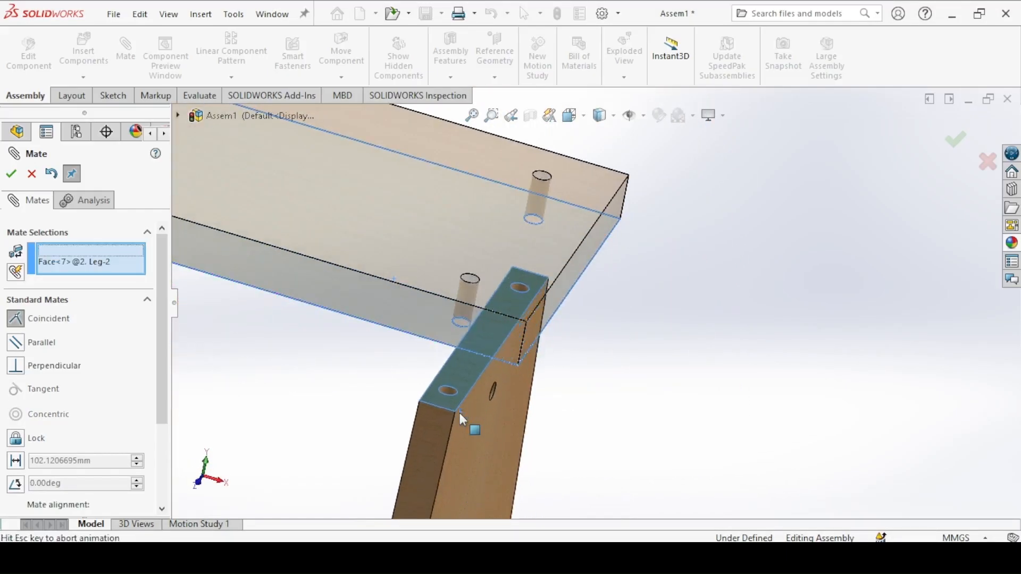
pyautogui.click(443, 434)
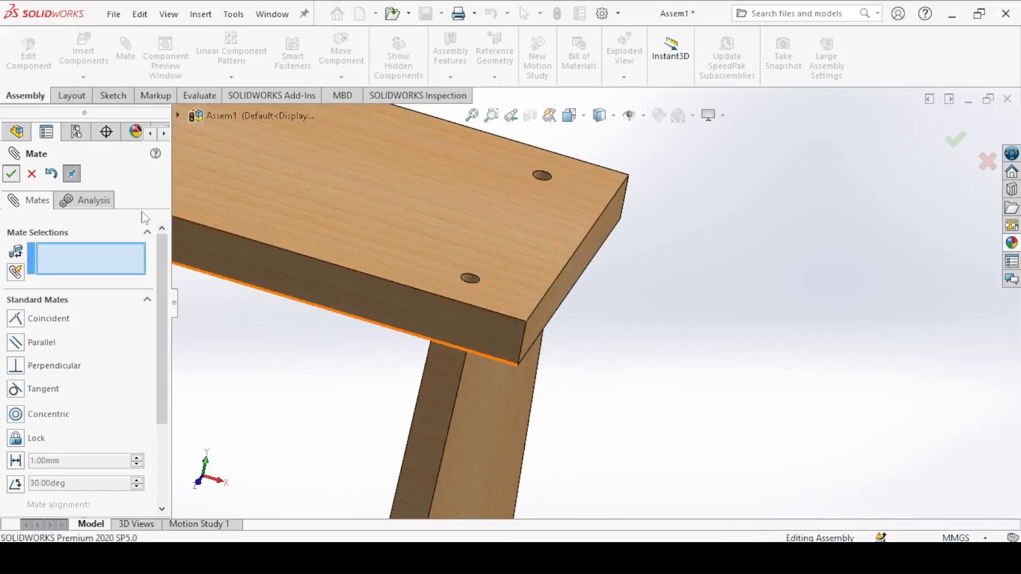
pyautogui.click(11, 174)
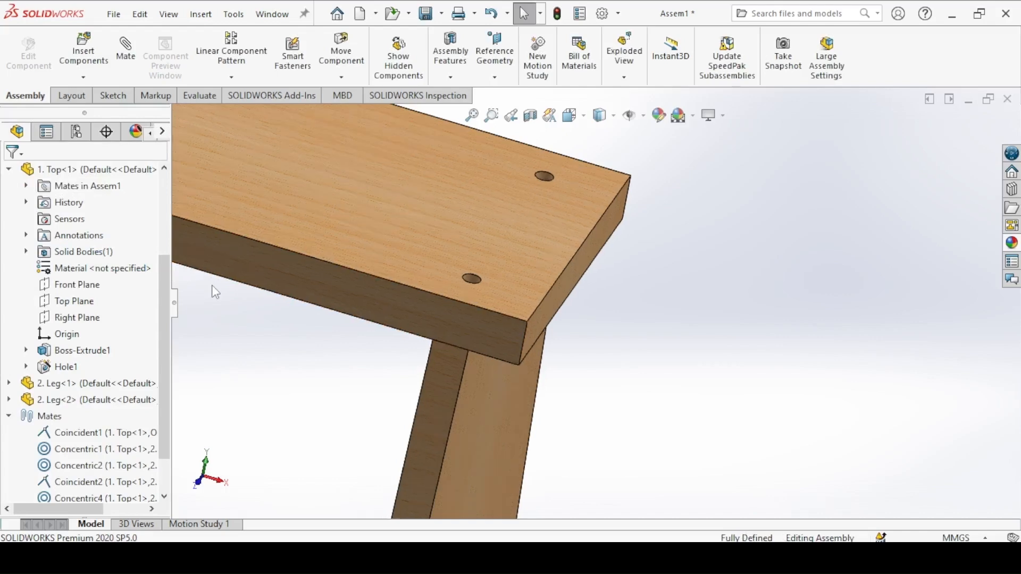
# Step: Insert the "3. Bar" part into the assembly and place it between the lower parts of the two legs
pyautogui.hotkey('ctrl', '7')
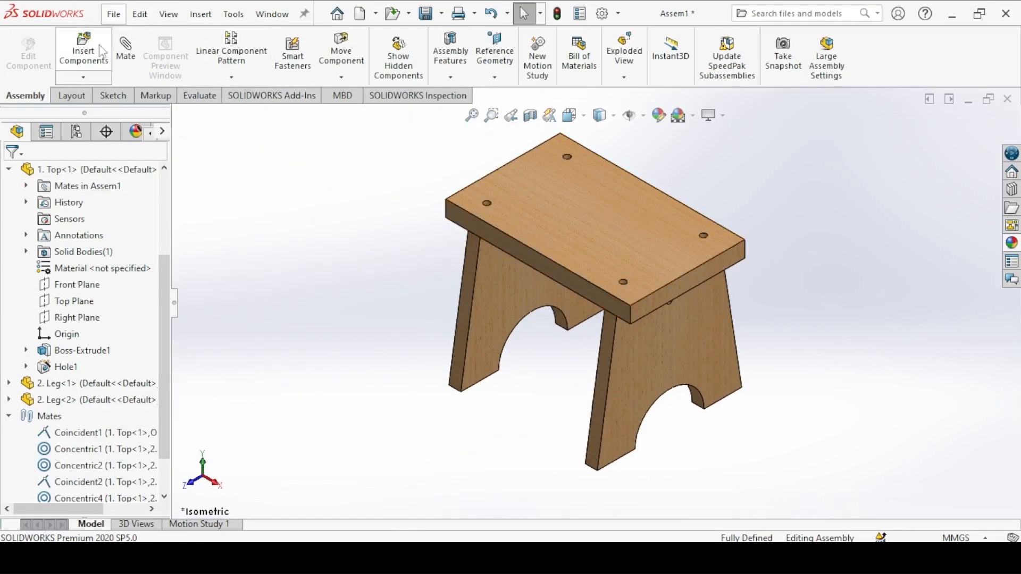
pyautogui.click(84, 53)
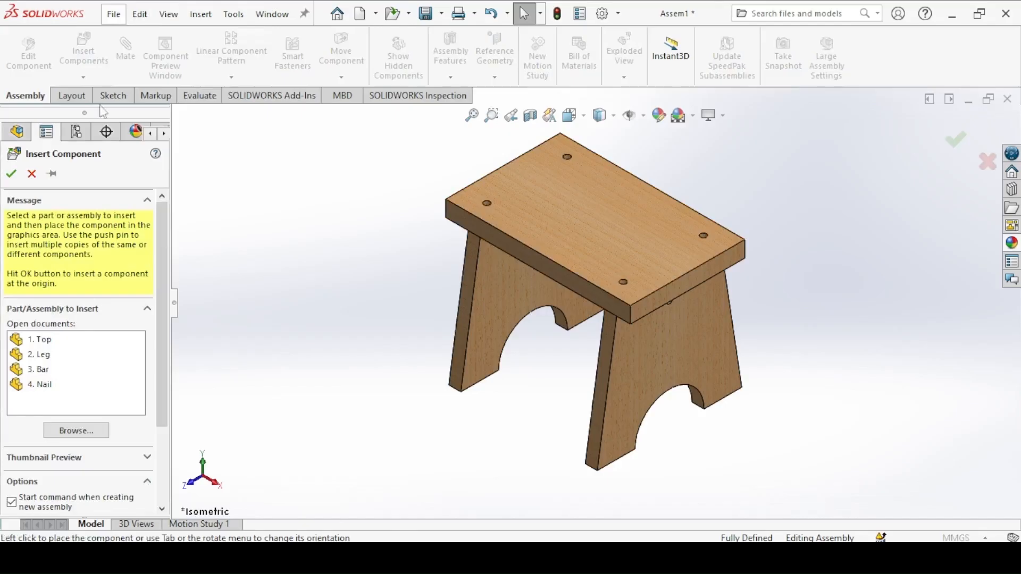
pyautogui.click(38, 369)
pyautogui.click(534, 341)
# Step: Mate the hole in the bar's end concentric with the side hole of the second leg
pyautogui.moveTo(520, 409); pyautogui.dragTo(597, 285, button='middle')
pyautogui.scroll(-5, 492, 260)
pyautogui.scroll(-1, 491, 259)
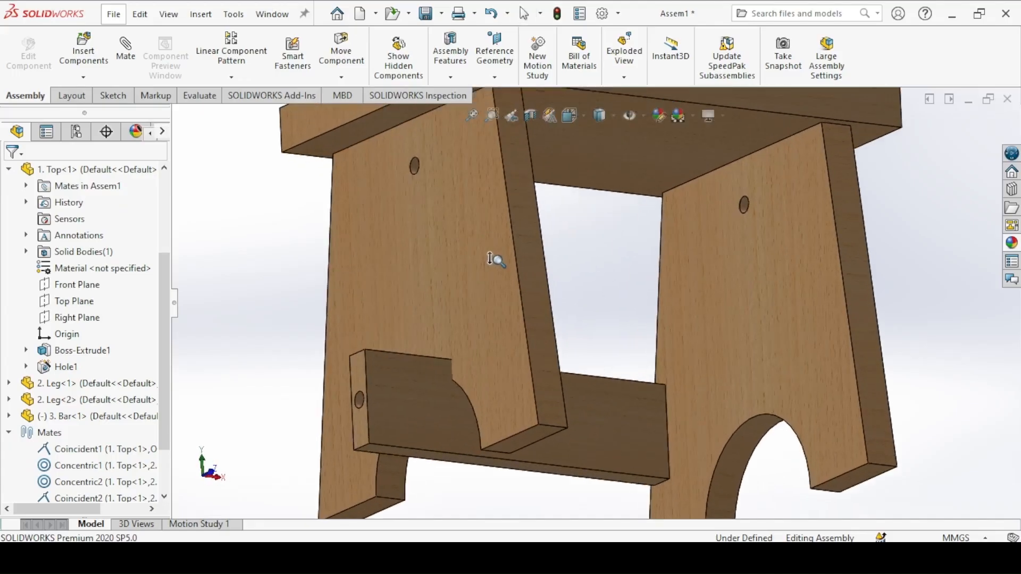
pyautogui.click(127, 58)
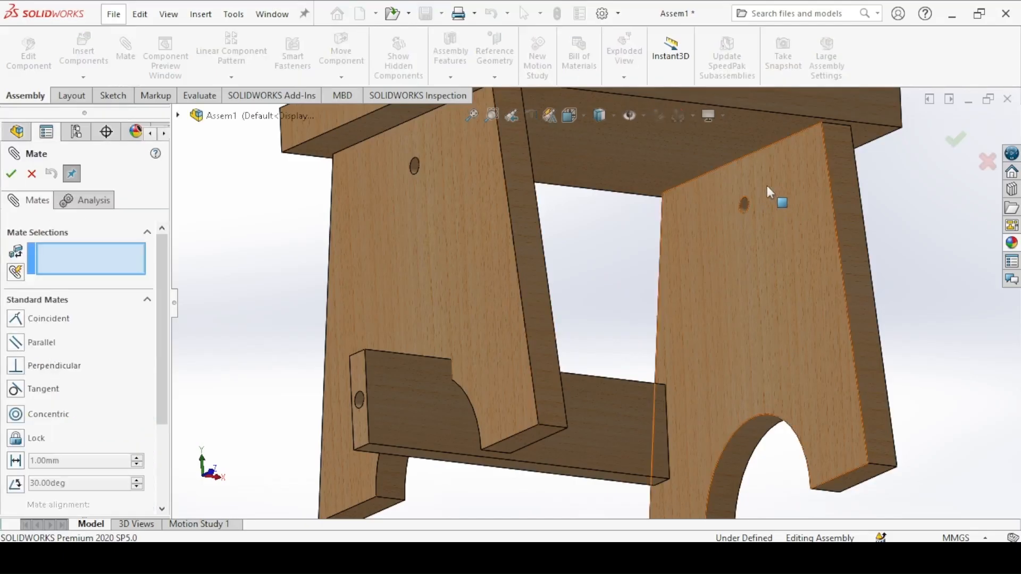
pyautogui.scroll(-1, 677, 195)
pyautogui.scroll(-4, 674, 192)
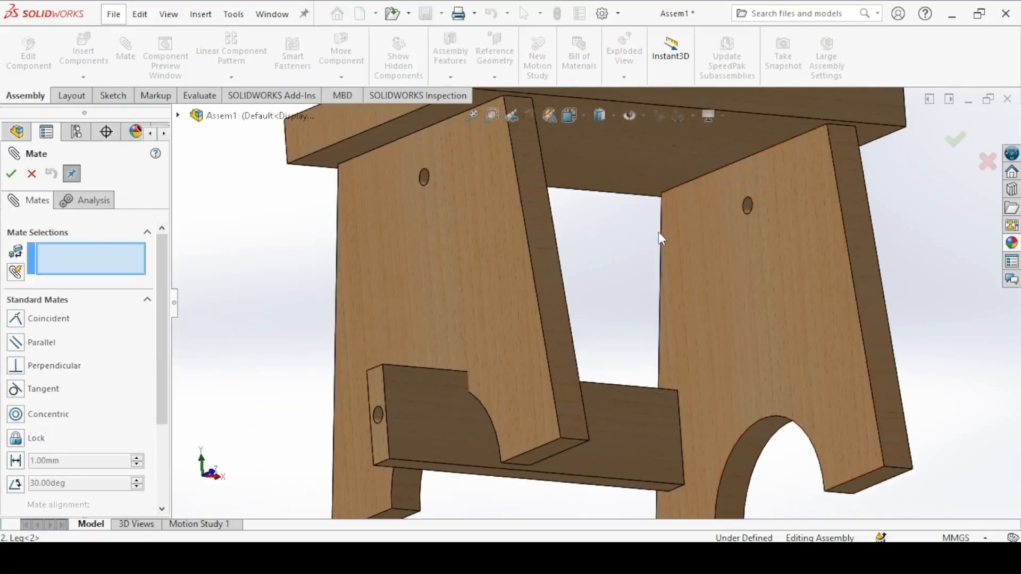
pyautogui.keyDown('ctrl'); pyautogui.moveTo(585, 142); pyautogui.dragTo(595, 371, button='middle'); pyautogui.keyUp('ctrl')
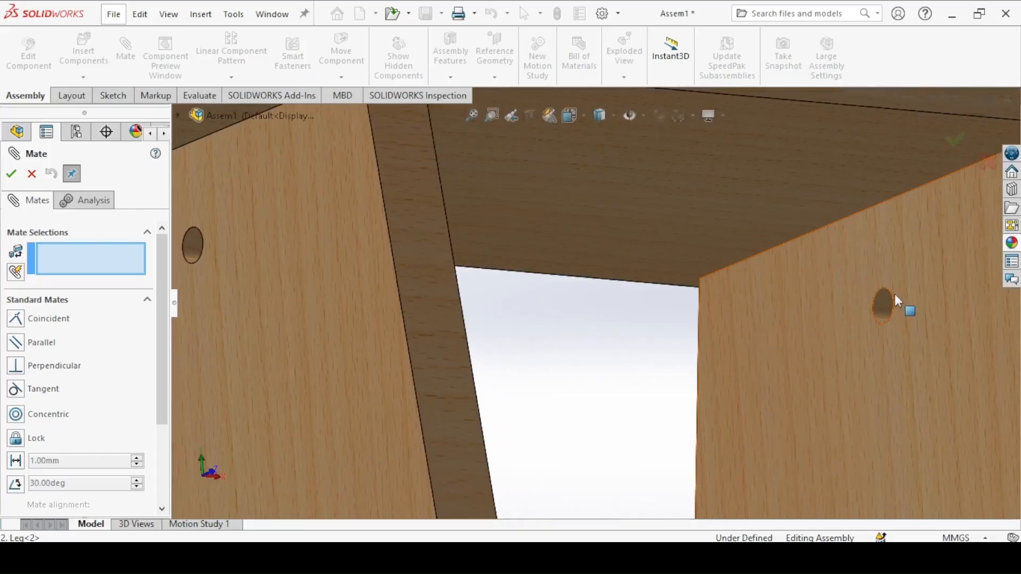
pyautogui.click(882, 302)
pyautogui.scroll(-1, 667, 329)
pyautogui.keyDown('ctrl'); pyautogui.moveTo(666, 329); pyautogui.dragTo(633, 133, button='middle'); pyautogui.keyUp('ctrl')
pyautogui.scroll(-3, 632, 410)
pyautogui.keyDown('ctrl'); pyautogui.moveTo(632, 410); pyautogui.dragTo(572, 228, button='middle'); pyautogui.keyUp('ctrl')
pyautogui.scroll(-2, 604, 417)
pyautogui.scroll(1, 574, 230)
pyautogui.keyDown('ctrl'); pyautogui.moveTo(569, 415); pyautogui.dragTo(541, 211, button='middle'); pyautogui.keyUp('ctrl')
pyautogui.moveTo(582, 348); pyautogui.dragTo(522, 348, button='middle')
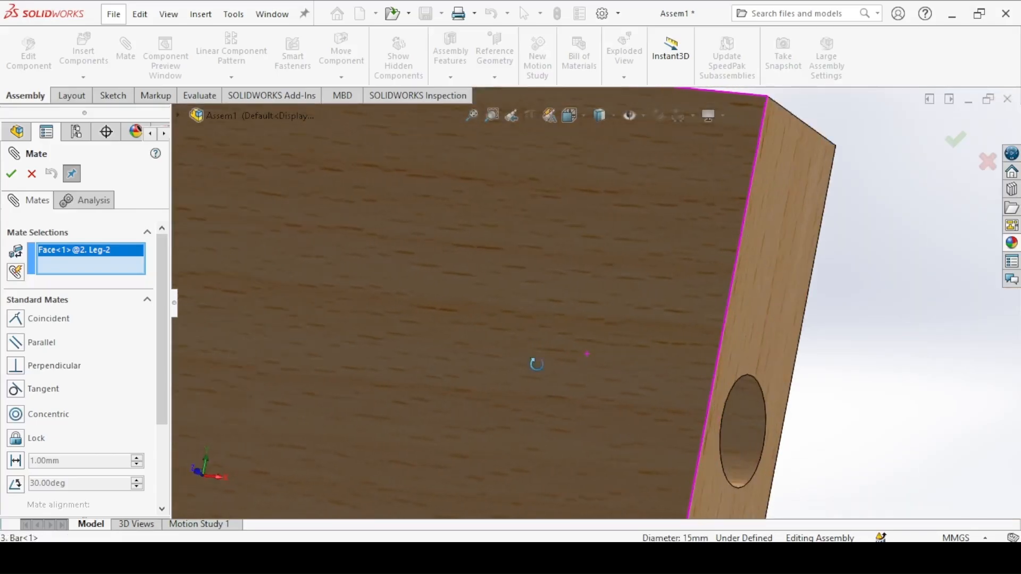
pyautogui.click(737, 420)
pyautogui.press('f')
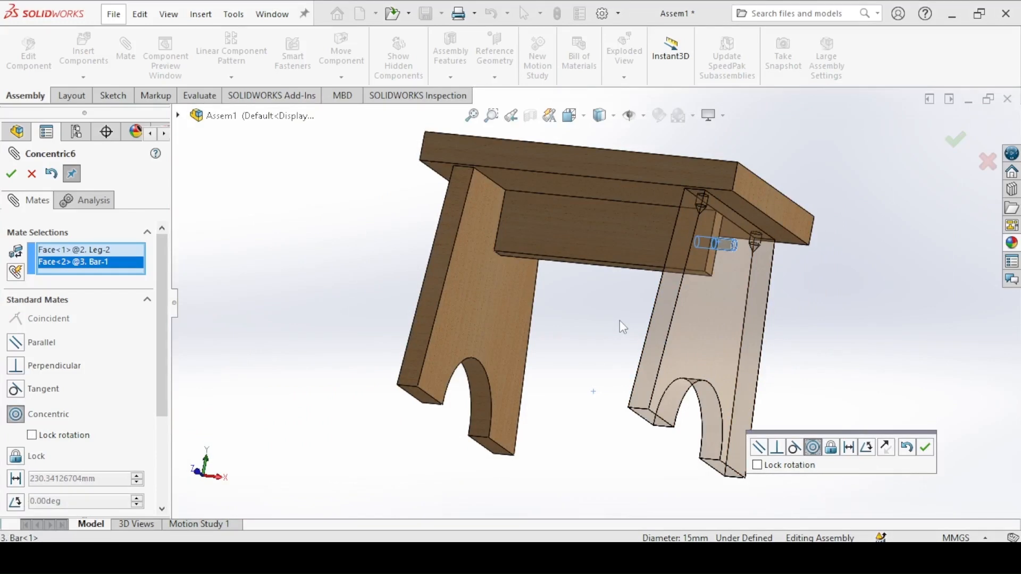
pyautogui.hotkey('ctrl', '7')
pyautogui.scroll(-5, 569, 310)
pyautogui.moveTo(497, 238); pyautogui.dragTo(531, 396, button='middle')
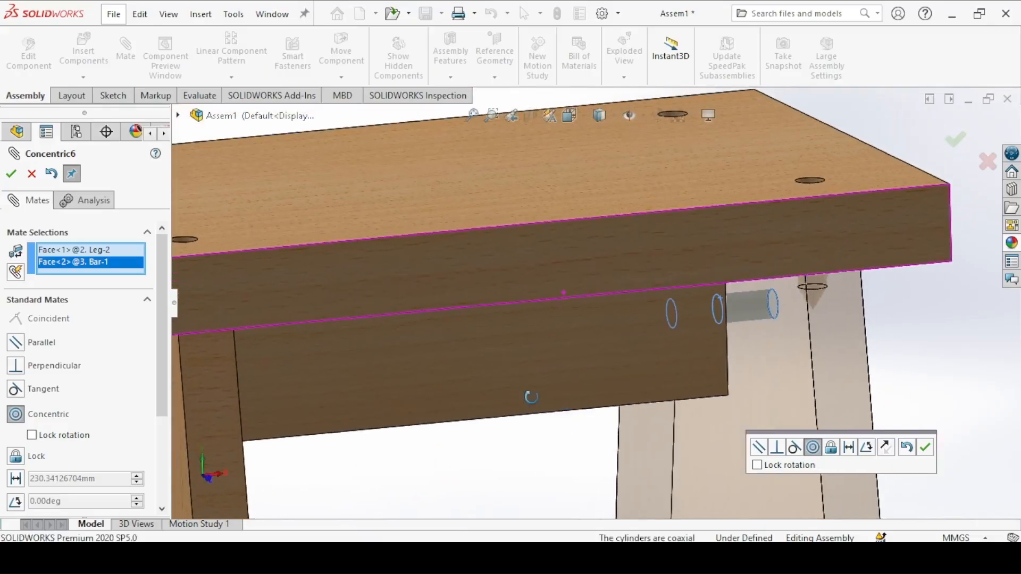
pyautogui.click(924, 447)
pyautogui.moveTo(335, 387); pyautogui.dragTo(365, 378, button='middle')
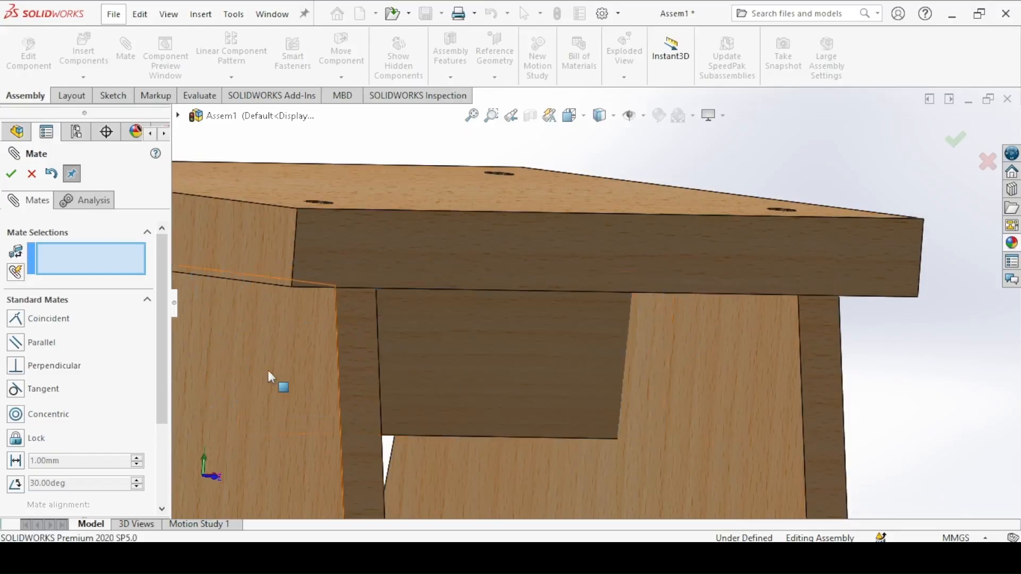
pyautogui.scroll(5, 307, 367)
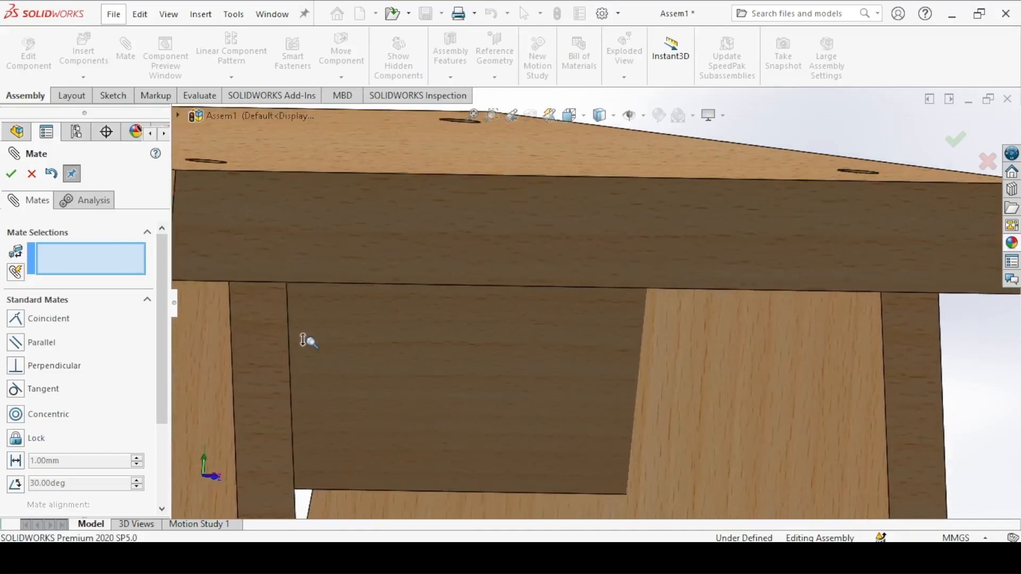
pyautogui.scroll(2, 330, 371)
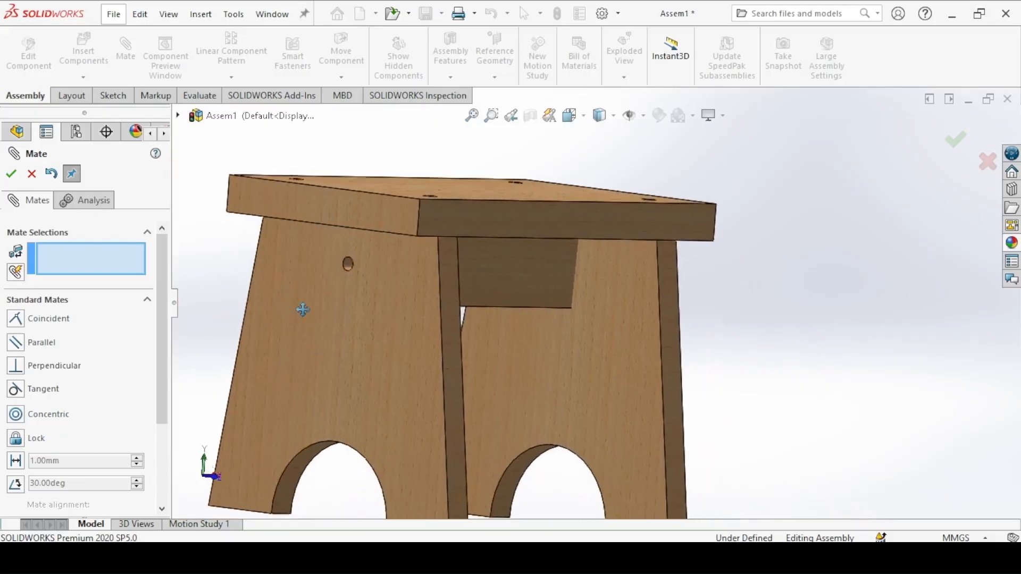
pyautogui.scroll(-8, 329, 372)
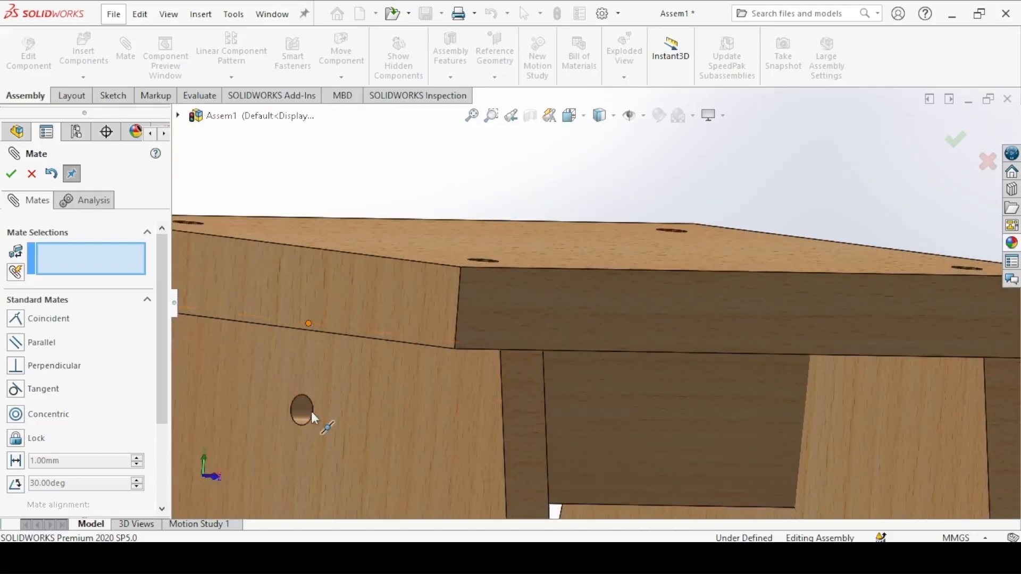
pyautogui.click(302, 406)
pyautogui.click(391, 414)
pyautogui.click(372, 429)
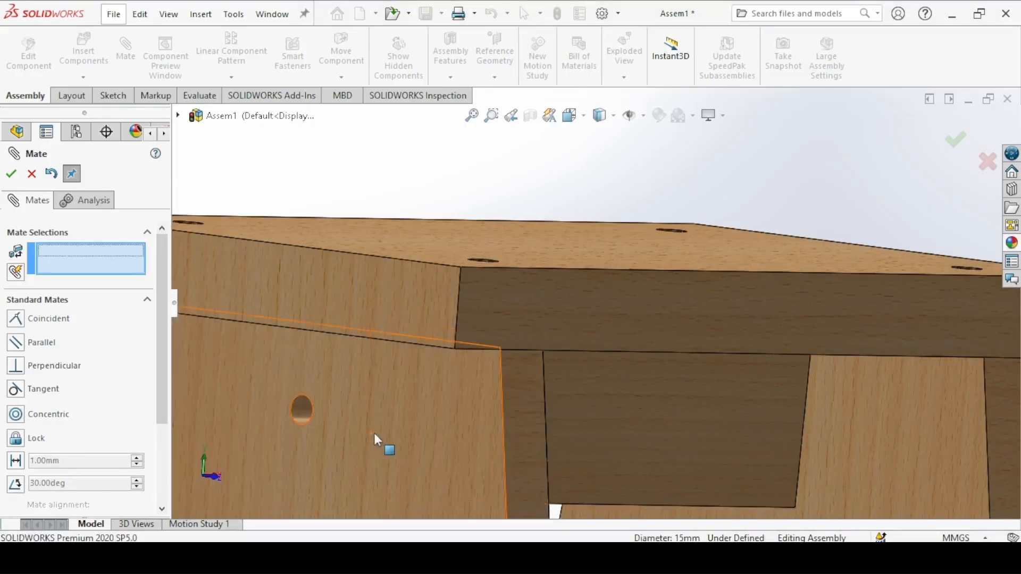
# Step: Rotate the bar about its hole and mate its upper face coincident with the stool top's underside
pyautogui.click(698, 466)
pyautogui.moveTo(697, 460); pyautogui.dragTo(610, 460)
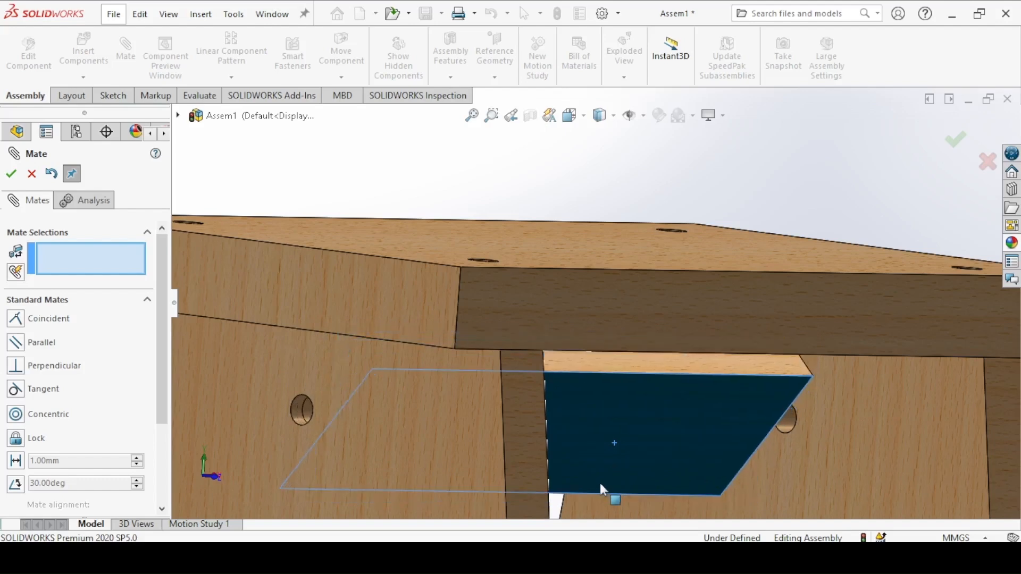
pyautogui.moveTo(615, 378); pyautogui.dragTo(583, 277, button='middle')
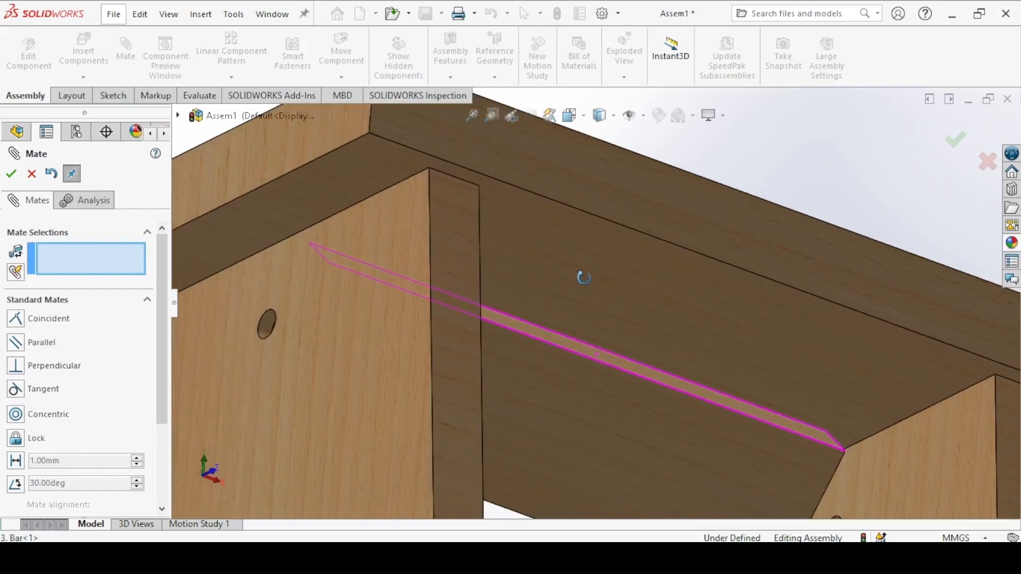
pyautogui.click(625, 290)
pyautogui.moveTo(627, 335); pyautogui.dragTo(585, 362, button='middle')
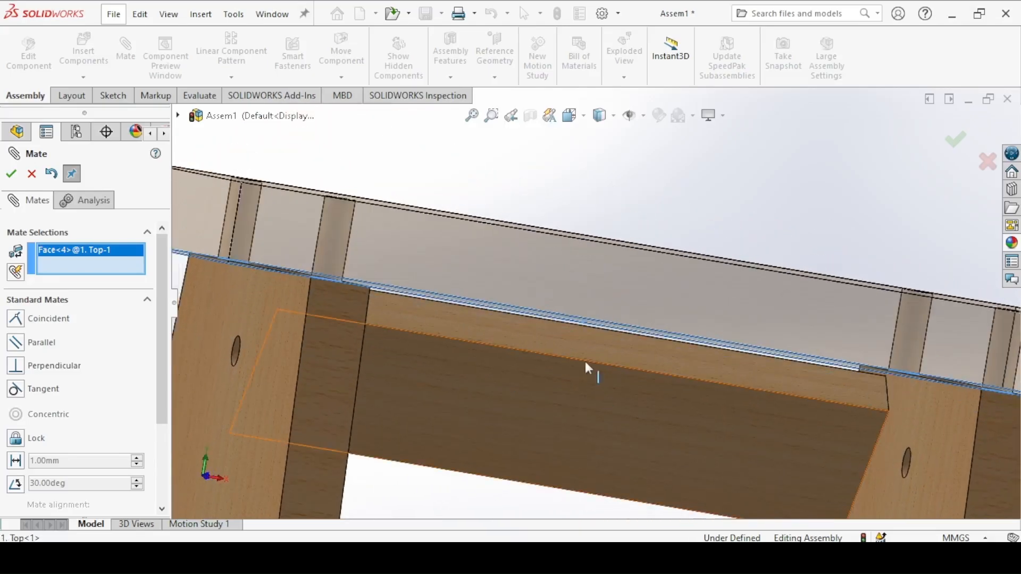
pyautogui.click(570, 344)
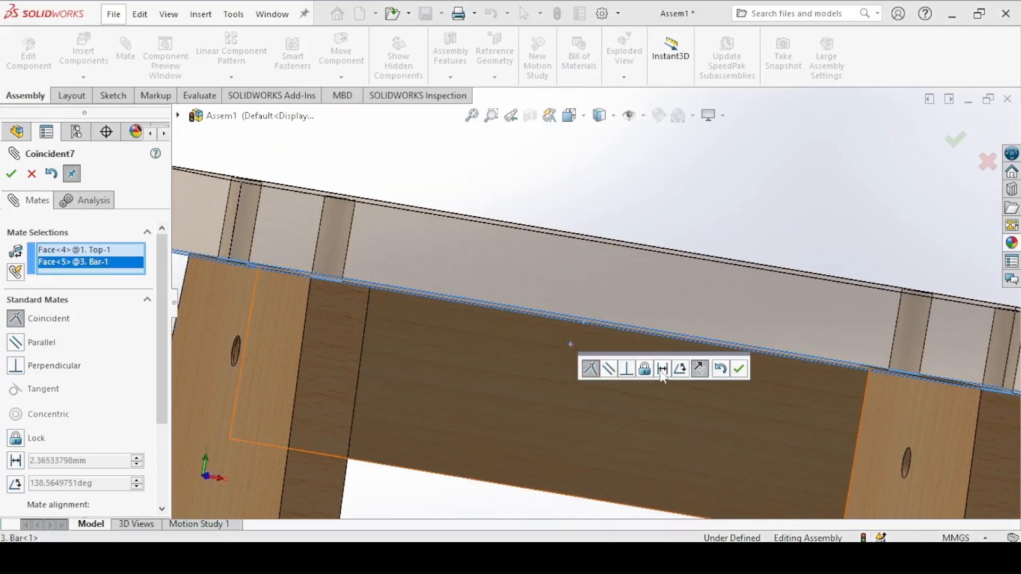
pyautogui.click(738, 367)
# Step: Mate the bar's end face coincident with the second leg's inner face, and finish mating
pyautogui.moveTo(448, 414); pyautogui.dragTo(563, 388)
pyautogui.press('f')
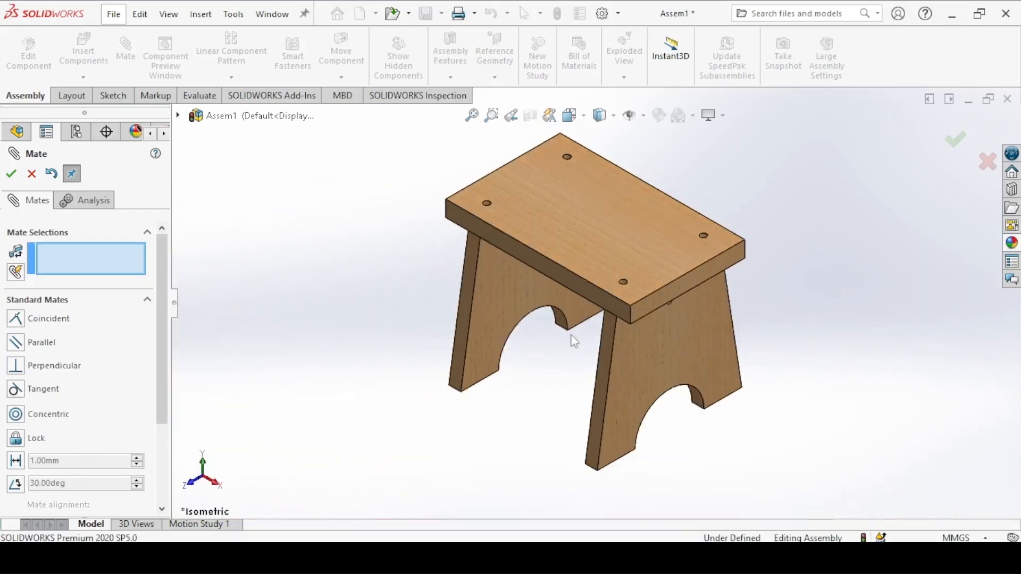
pyautogui.moveTo(581, 337); pyautogui.dragTo(603, 249, button='middle')
pyautogui.moveTo(603, 248); pyautogui.dragTo(547, 296)
pyautogui.moveTo(547, 295); pyautogui.dragTo(605, 308, button='middle')
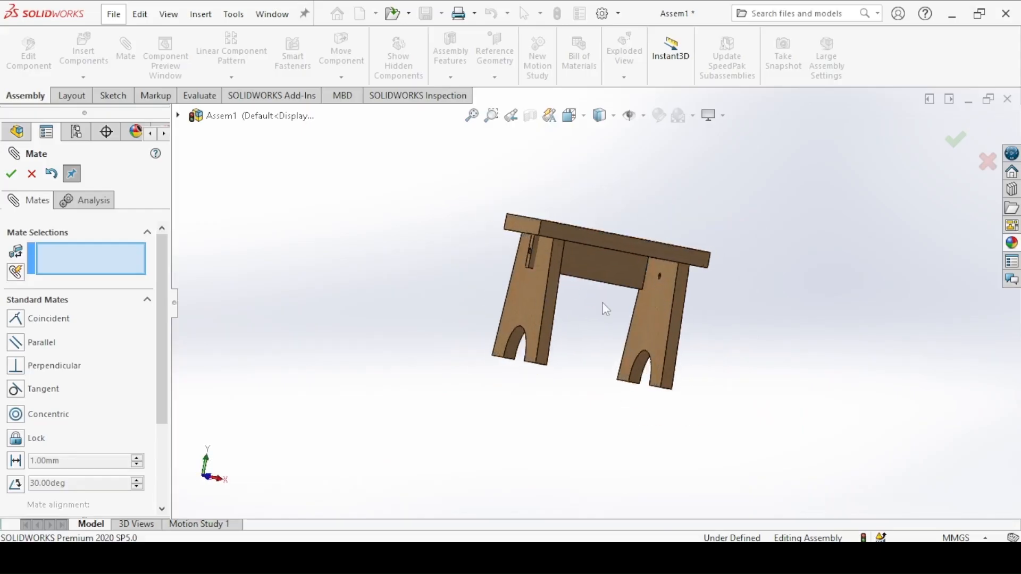
pyautogui.scroll(-5, 606, 306)
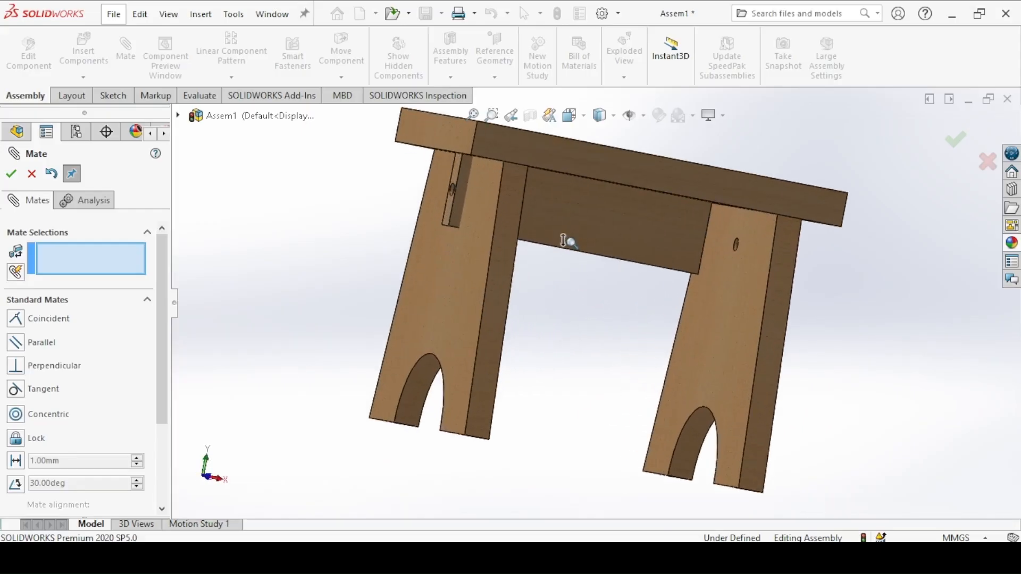
pyautogui.click(755, 311)
pyautogui.moveTo(735, 315); pyautogui.dragTo(677, 272, button='middle')
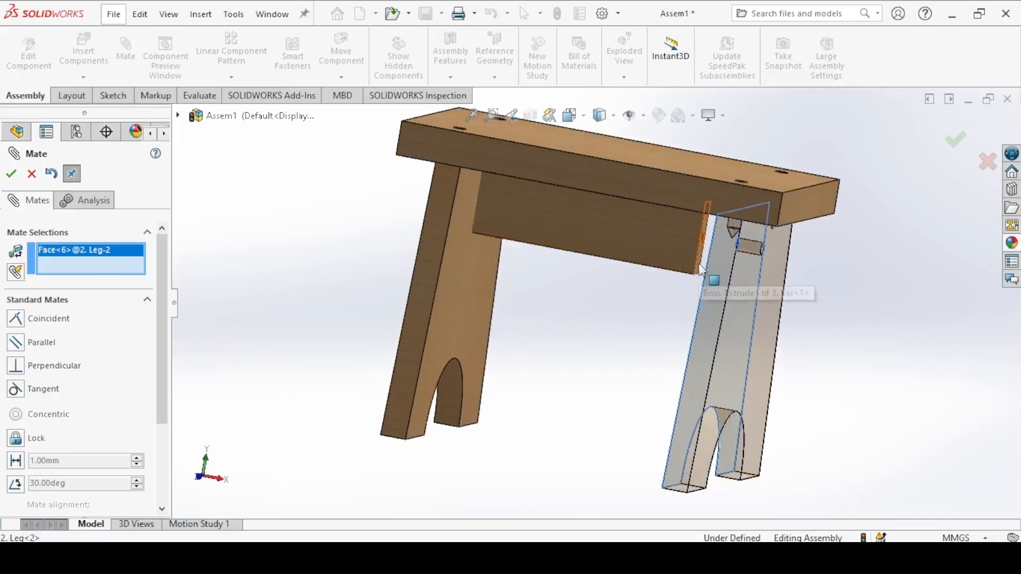
pyautogui.click(701, 274)
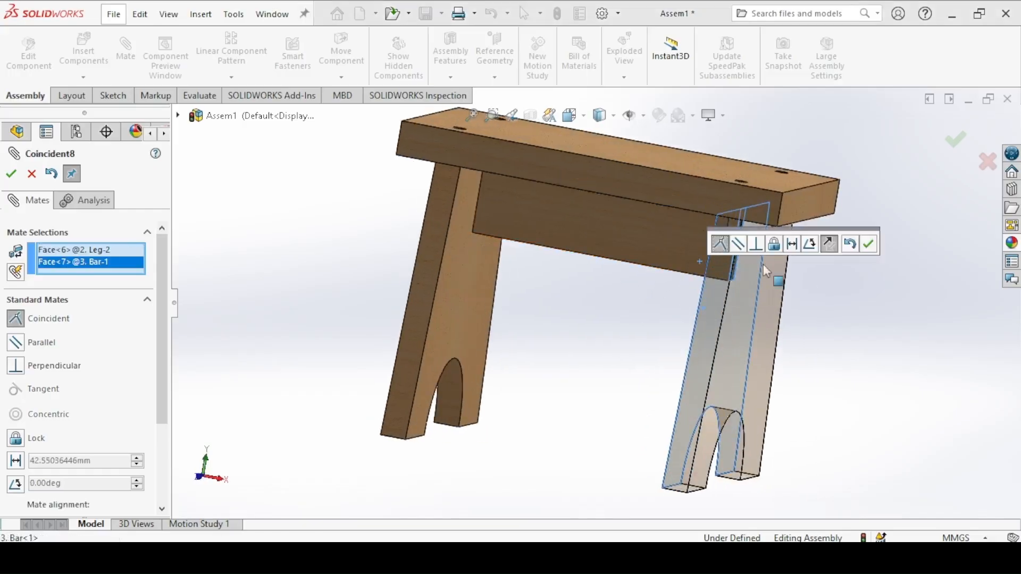
pyautogui.click(868, 244)
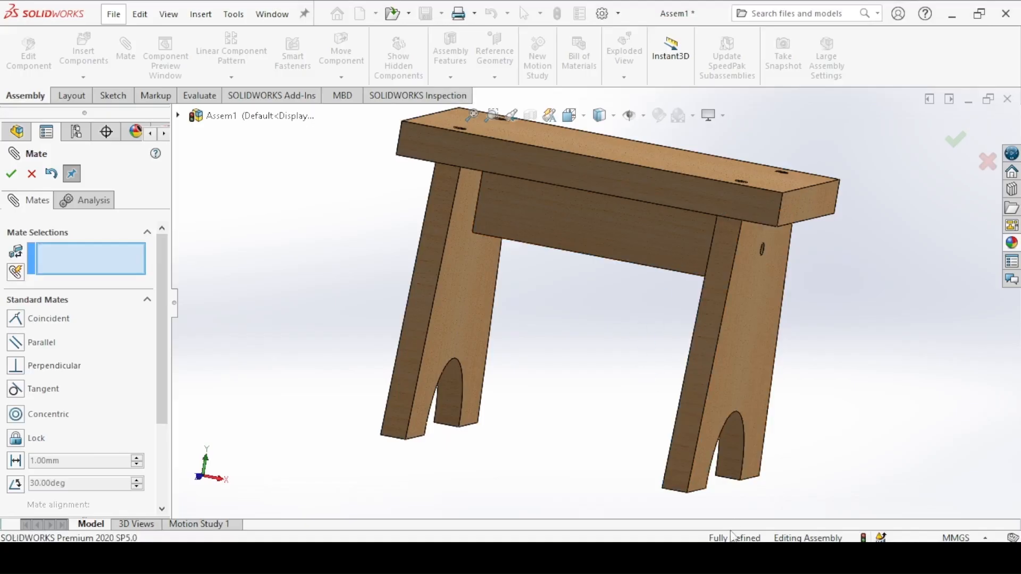
pyautogui.click(11, 173)
# Step: Choose the "4. Nail" part for insertion into the assembly
pyautogui.moveTo(399, 226); pyautogui.dragTo(362, 416, button='middle')
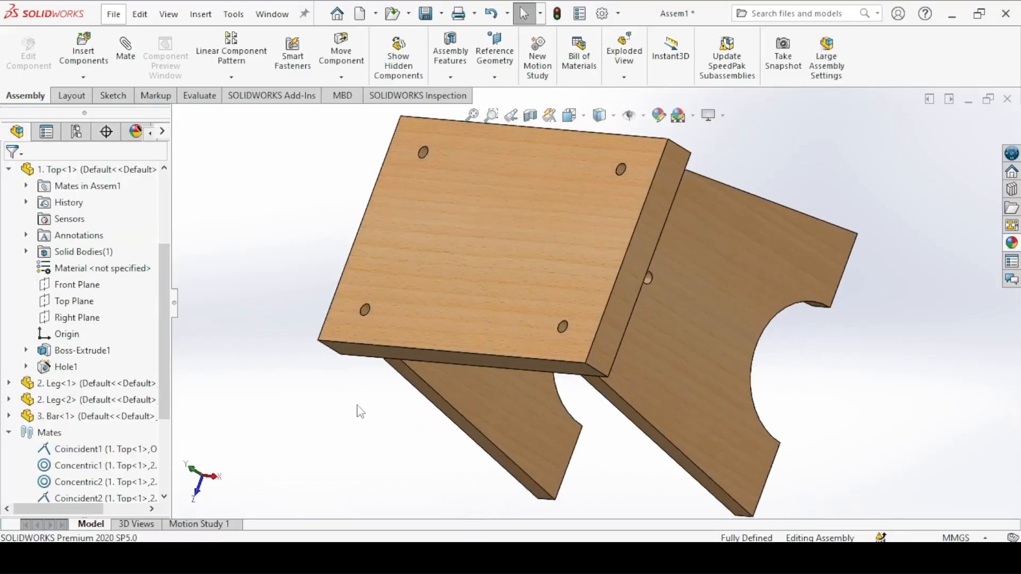
pyautogui.hotkey('ctrl', '7')
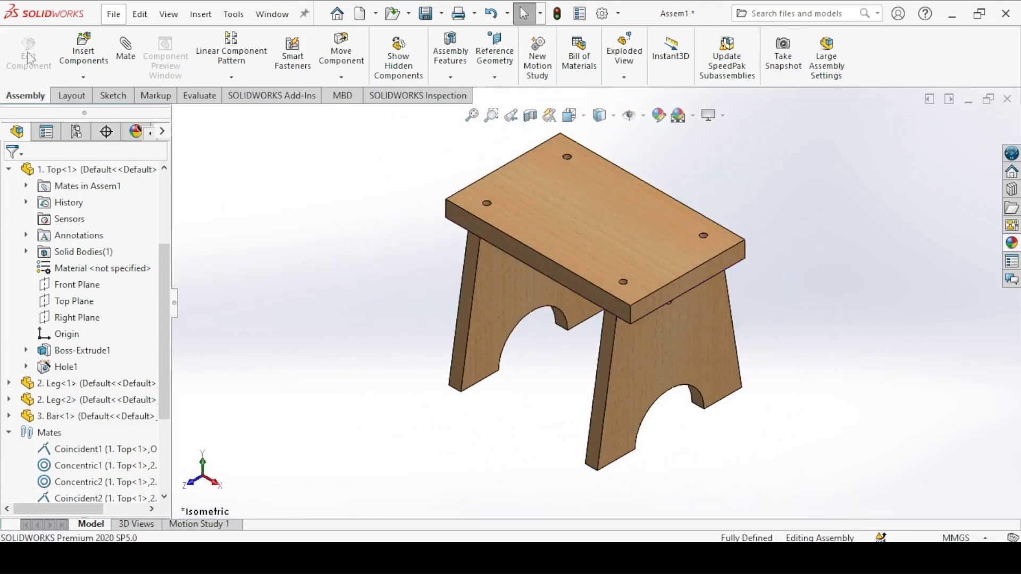
pyautogui.click(84, 52)
pyautogui.click(21, 387)
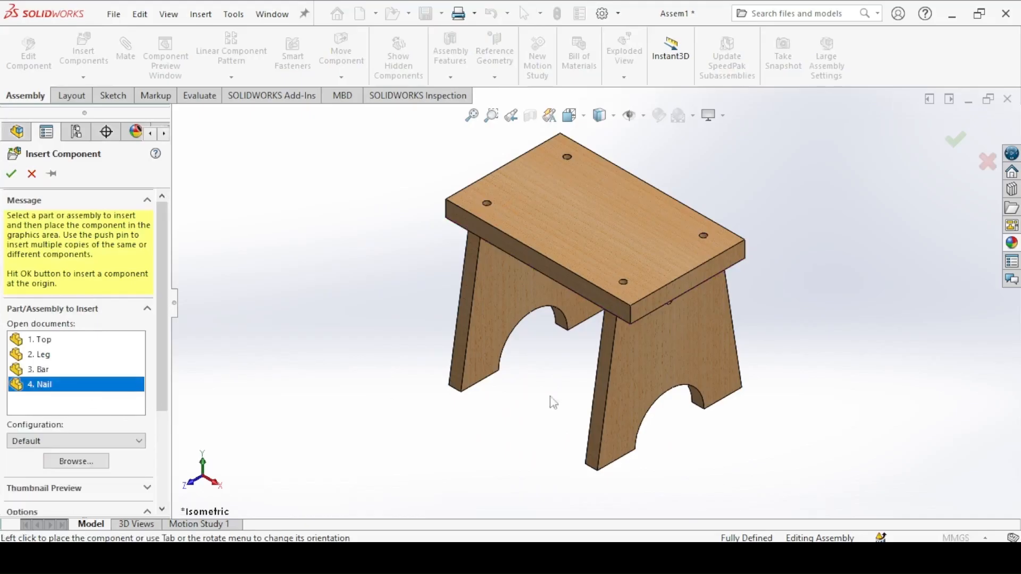
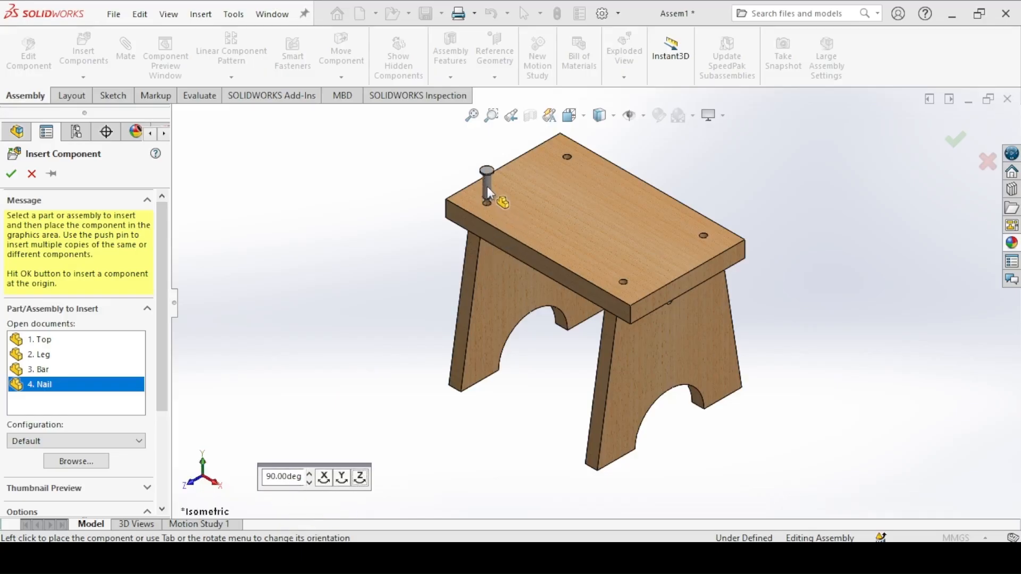
# Step: Place the nail above the empty hole nearest the stool top's corner and mate its shank concentric with that hole
pyautogui.click(487, 187)
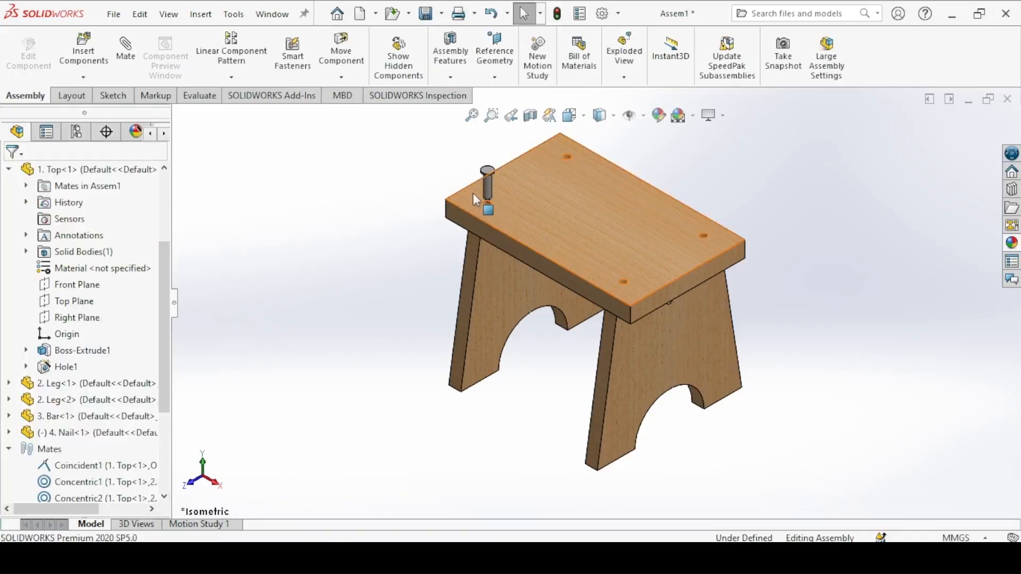
pyautogui.scroll(-5, 473, 193)
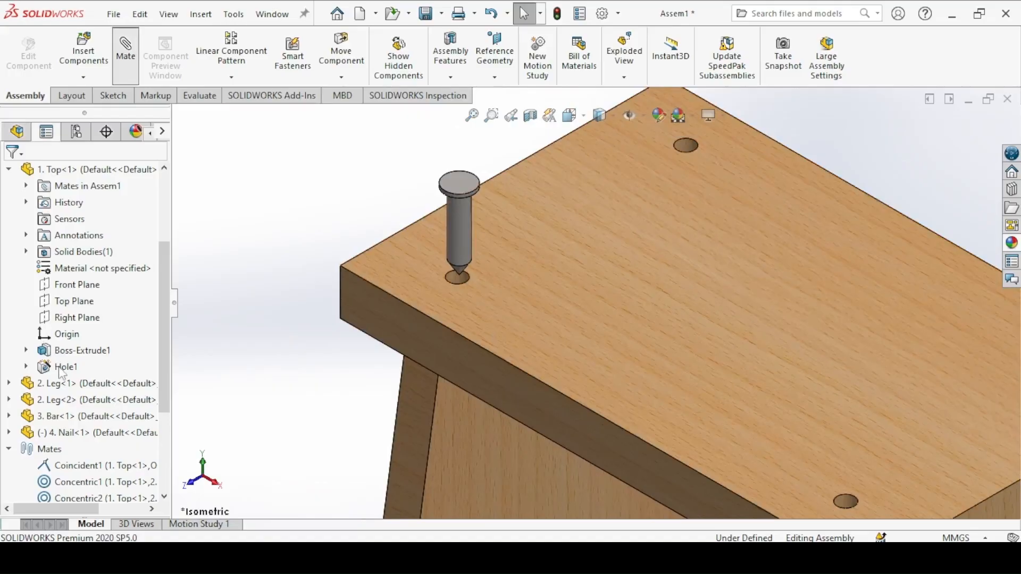
pyautogui.click(464, 212)
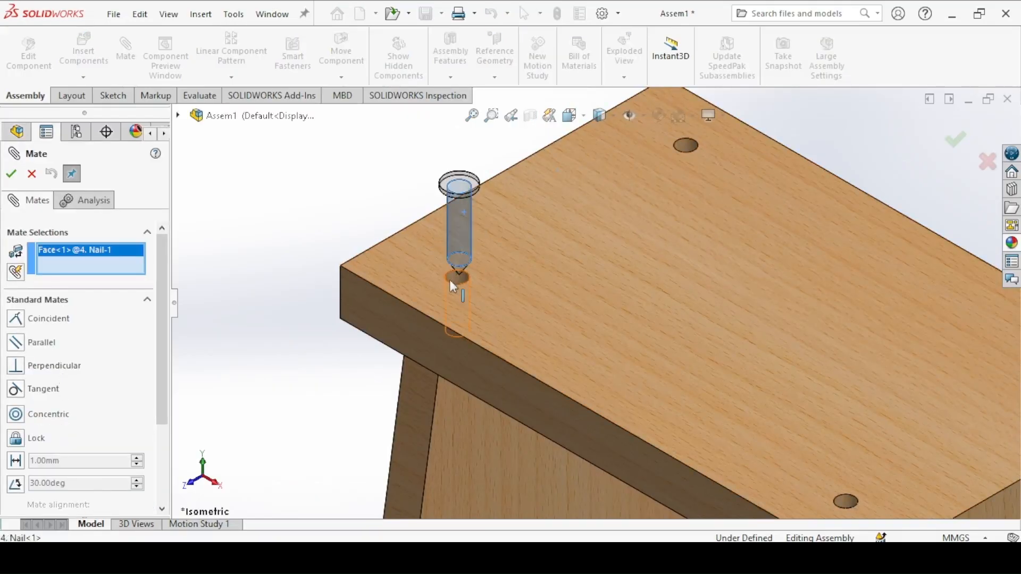
pyautogui.click(454, 277)
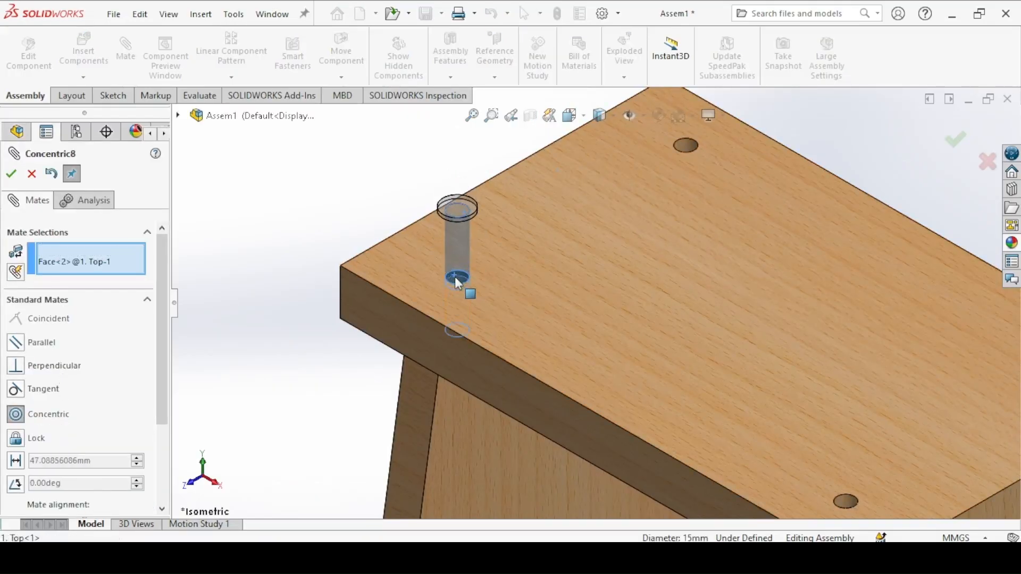
pyautogui.click(438, 242)
# Step: Mate the underside of the nail's head coincident with the upper face of the stool top
pyautogui.moveTo(440, 242); pyautogui.dragTo(492, 216, button='middle')
pyautogui.moveTo(492, 217); pyautogui.dragTo(449, 206)
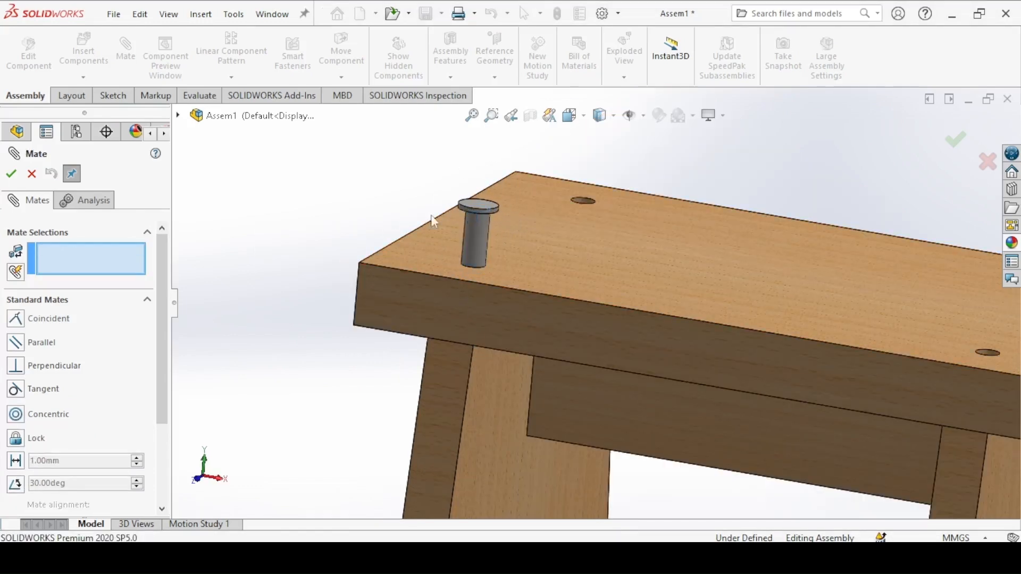
pyautogui.moveTo(342, 220); pyautogui.dragTo(406, 243, button='middle')
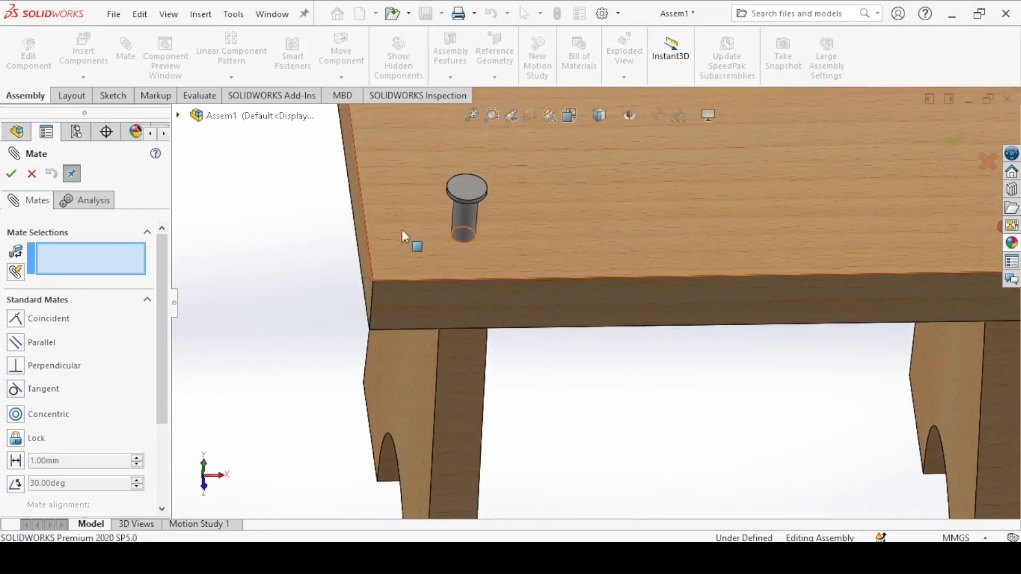
pyautogui.click(414, 289)
pyautogui.moveTo(413, 282); pyautogui.dragTo(454, 212, button='middle')
pyautogui.scroll(-1, 406, 154)
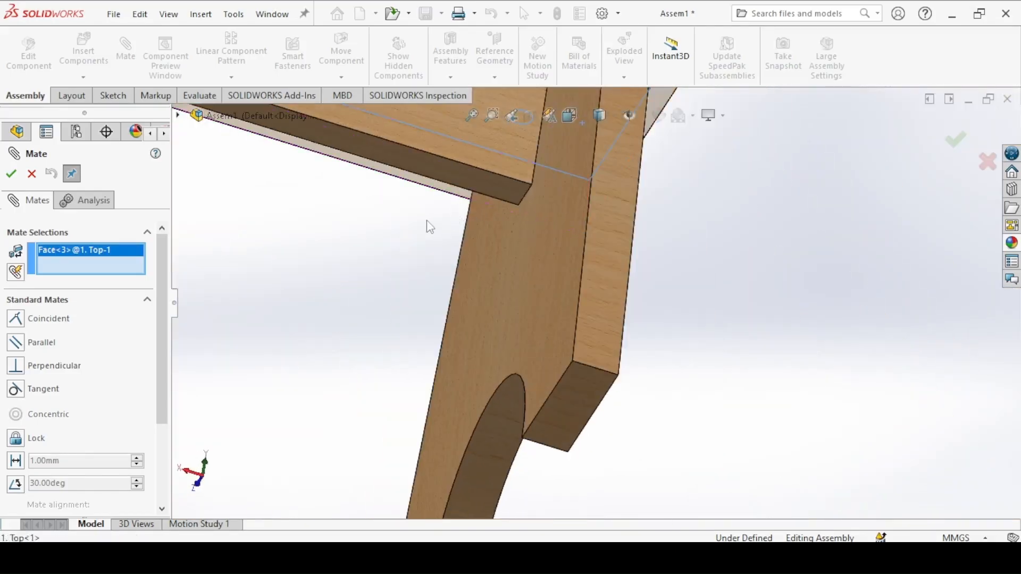
pyautogui.hotkey('ctrl', '7')
pyautogui.scroll(-5, 415, 249)
pyautogui.keyDown('ctrl'); pyautogui.moveTo(389, 204); pyautogui.dragTo(443, 402, button='middle'); pyautogui.keyUp('ctrl')
pyautogui.moveTo(394, 366); pyautogui.dragTo(427, 215, button='middle')
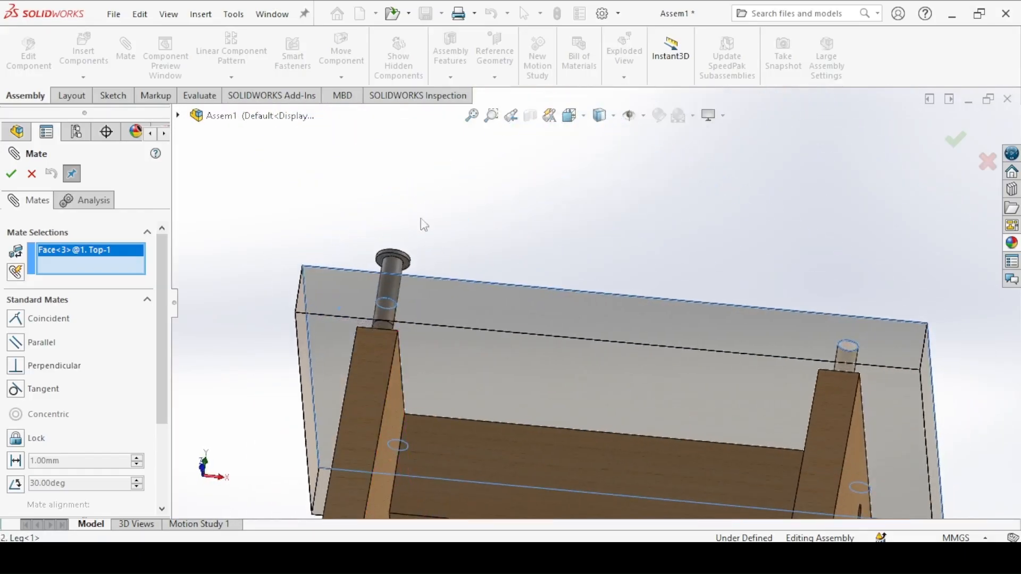
pyautogui.scroll(-5, 276, 327)
pyautogui.keyDown('ctrl'); pyautogui.moveTo(250, 263); pyautogui.dragTo(597, 299, button='middle'); pyautogui.keyUp('ctrl')
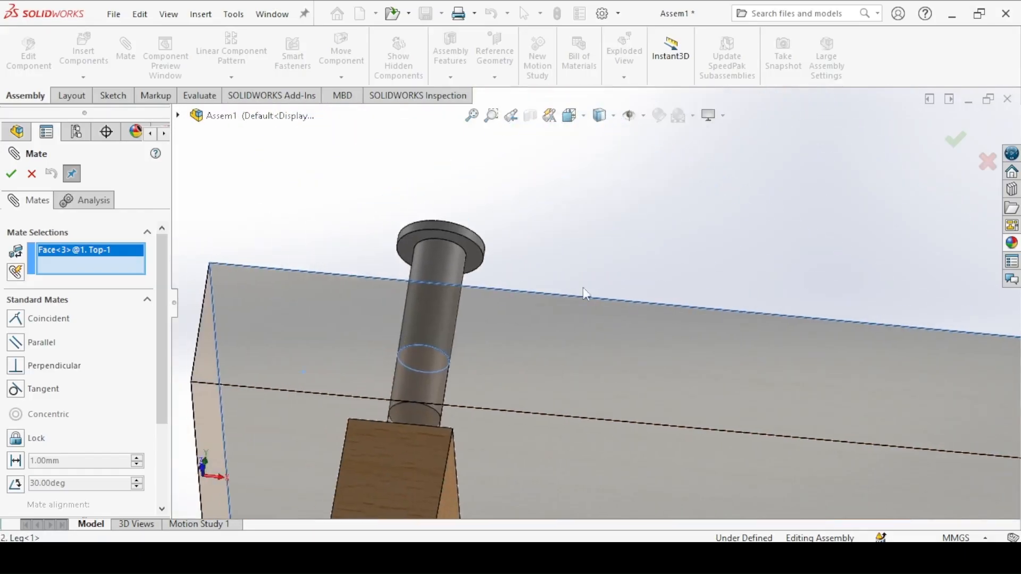
pyautogui.click(411, 248)
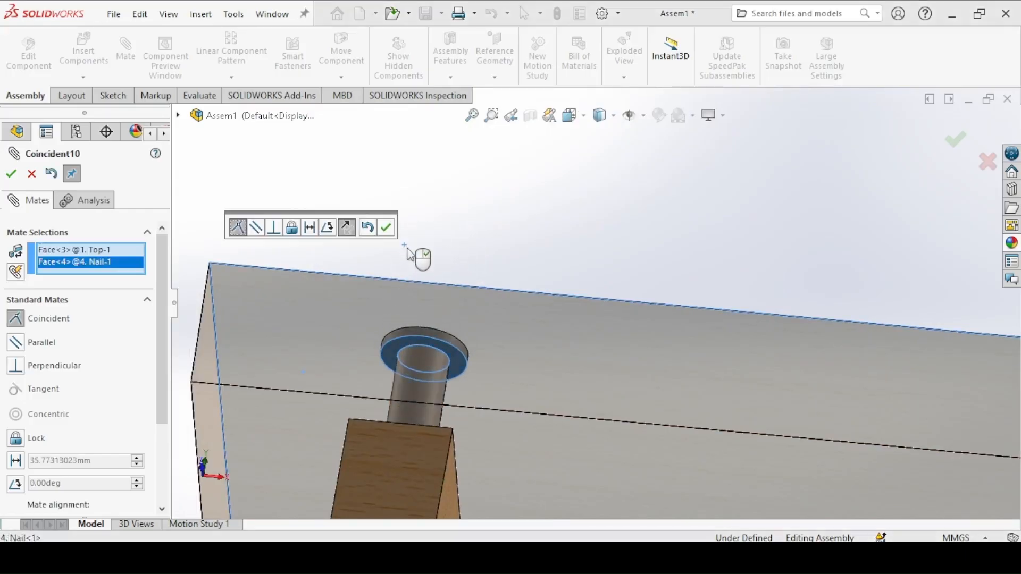
pyautogui.click(386, 227)
# Step: Add a Lock mate between the stool top and the nail, finish mating, and return to the isometric view
pyautogui.moveTo(397, 260); pyautogui.dragTo(358, 264, button='middle')
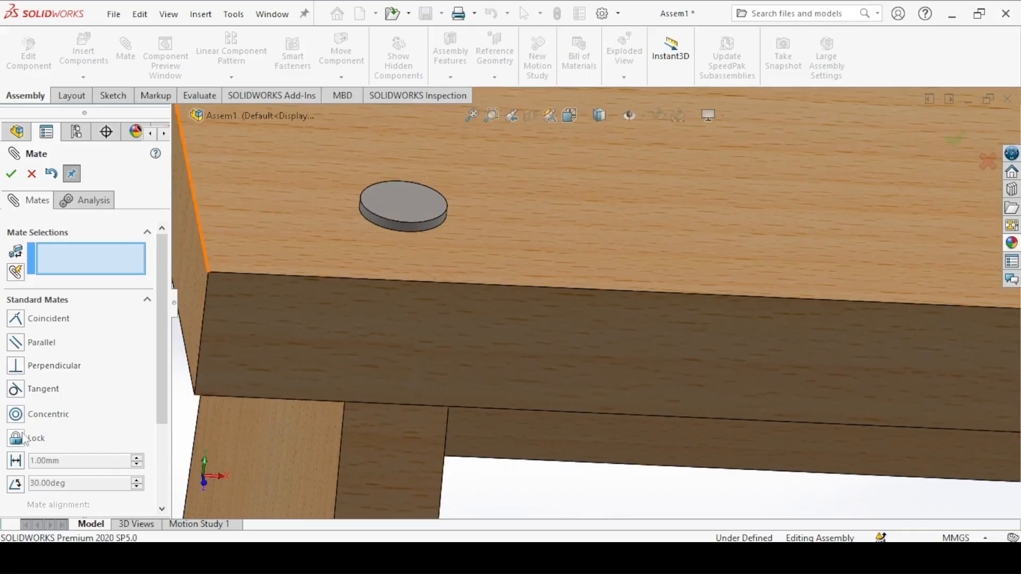
pyautogui.click(300, 209)
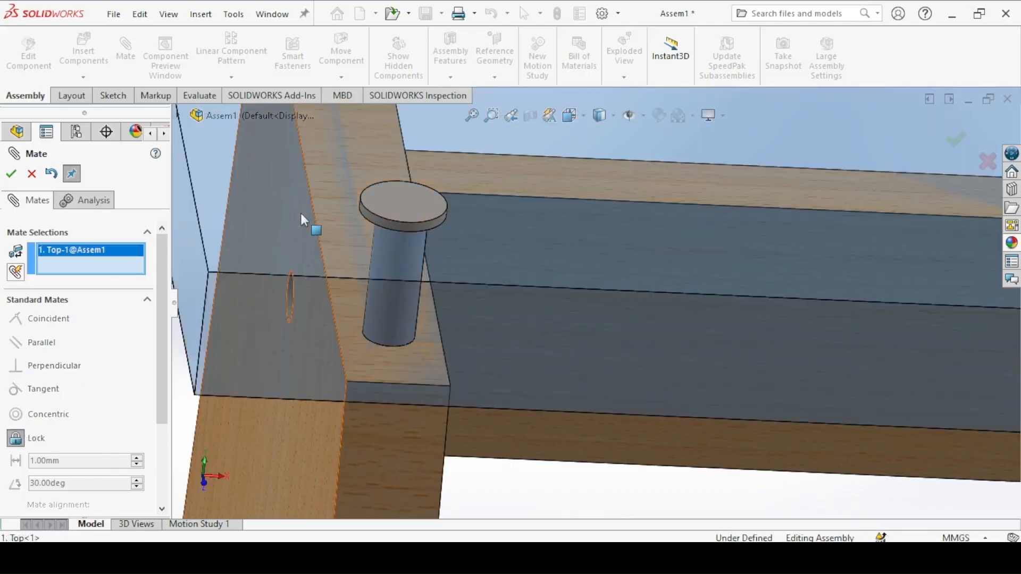
pyautogui.click(387, 206)
pyautogui.click(366, 184)
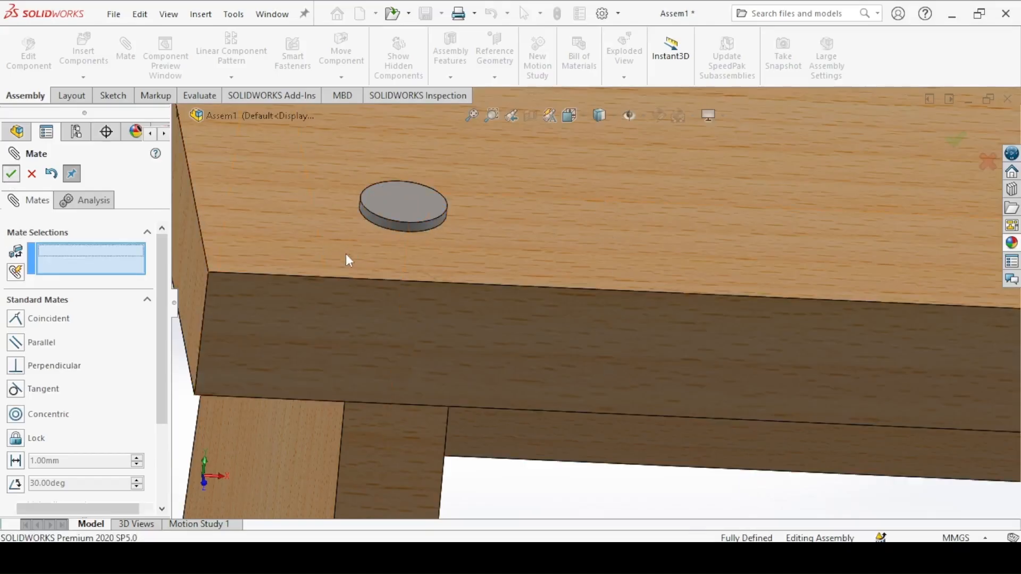
pyautogui.press('Escape')
pyautogui.hotkey('ctrl', '7')
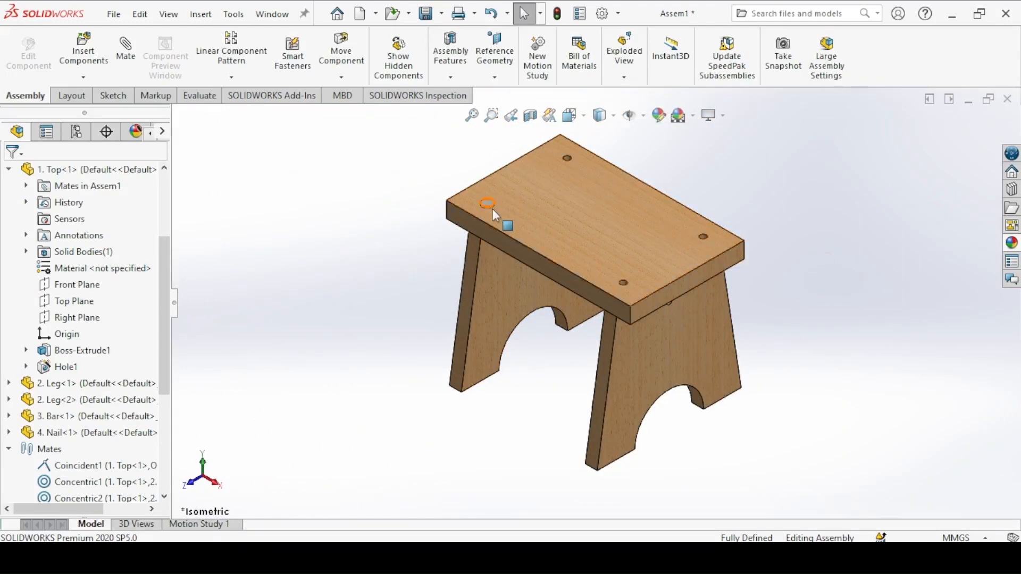
# Step: Start a Linear Component Pattern of the nail with its first direction along the stool top's long edge
pyautogui.click(232, 62)
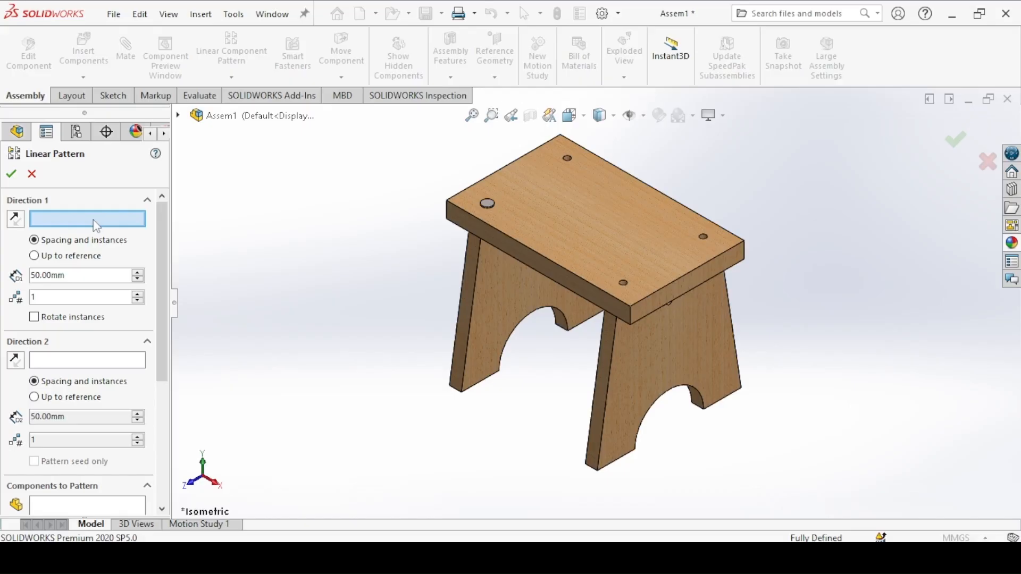
pyautogui.scroll(-3, 167, 338)
pyautogui.click(88, 377)
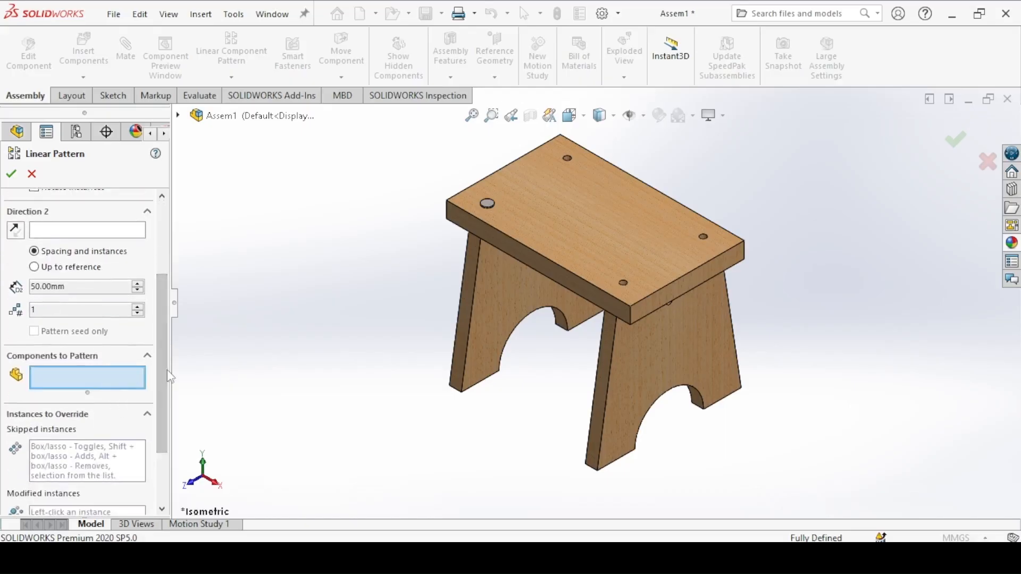
pyautogui.click(489, 208)
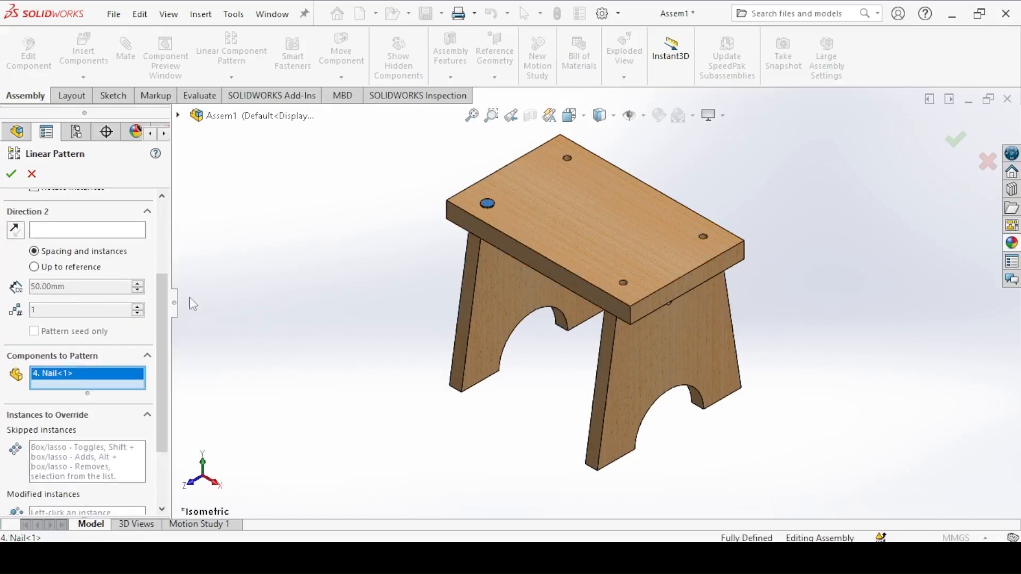
pyautogui.moveTo(170, 296); pyautogui.dragTo(170, 234)
pyautogui.click(60, 219)
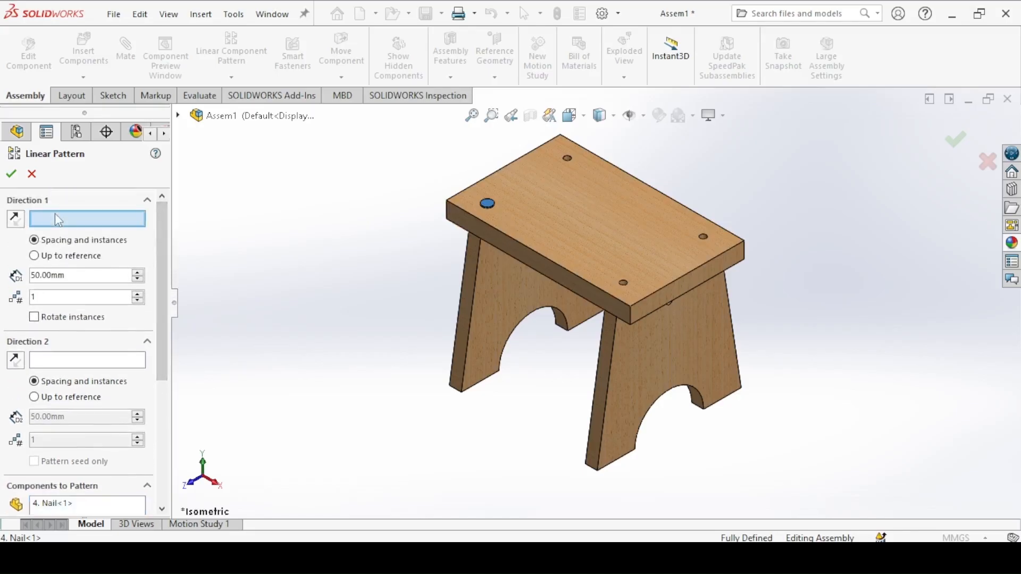
pyautogui.click(489, 225)
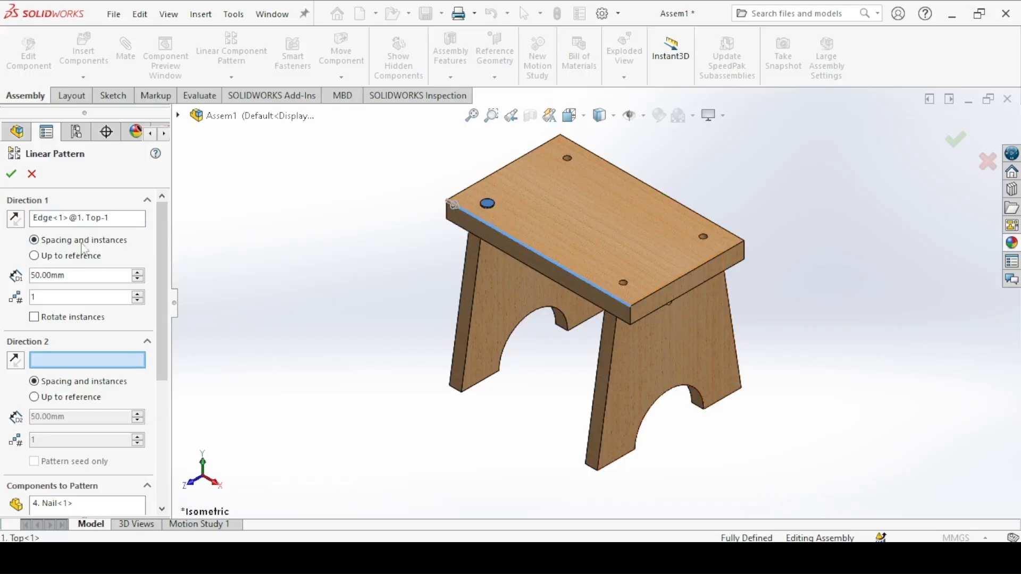
pyautogui.click(16, 223)
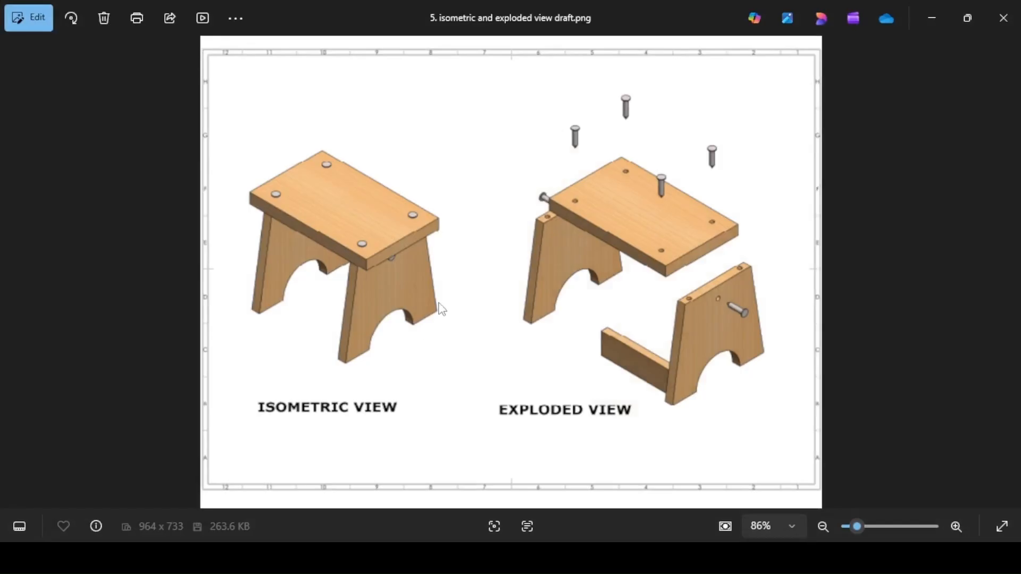
# Step: Check the hole spacing in the stool top's drawing and set the first pattern direction to 340 mm spacing with 2 instances
pyautogui.press('Left')
pyautogui.press('Left')
pyautogui.press('Left')
pyautogui.press('Left')
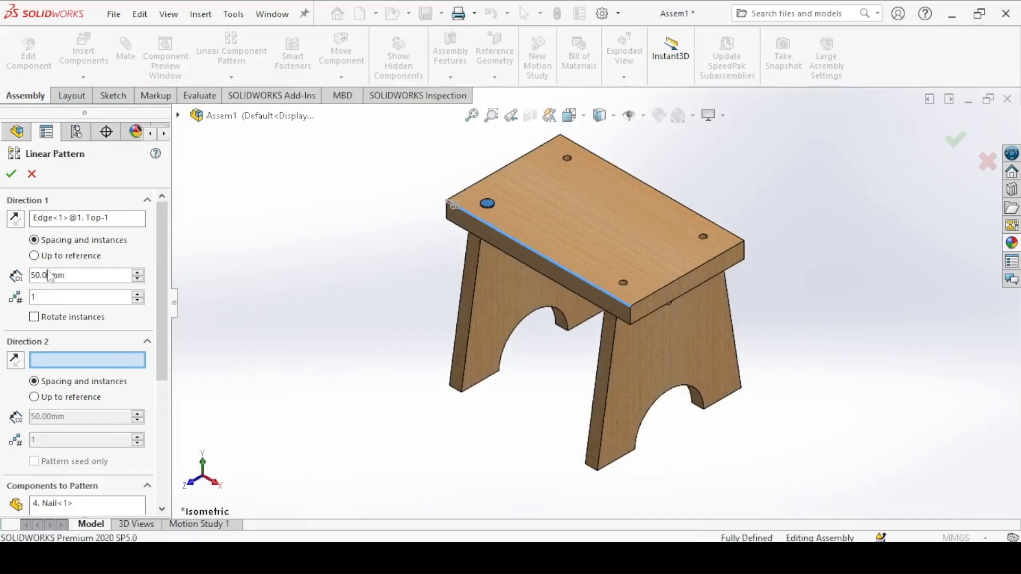
pyautogui.doubleClick(49, 276)
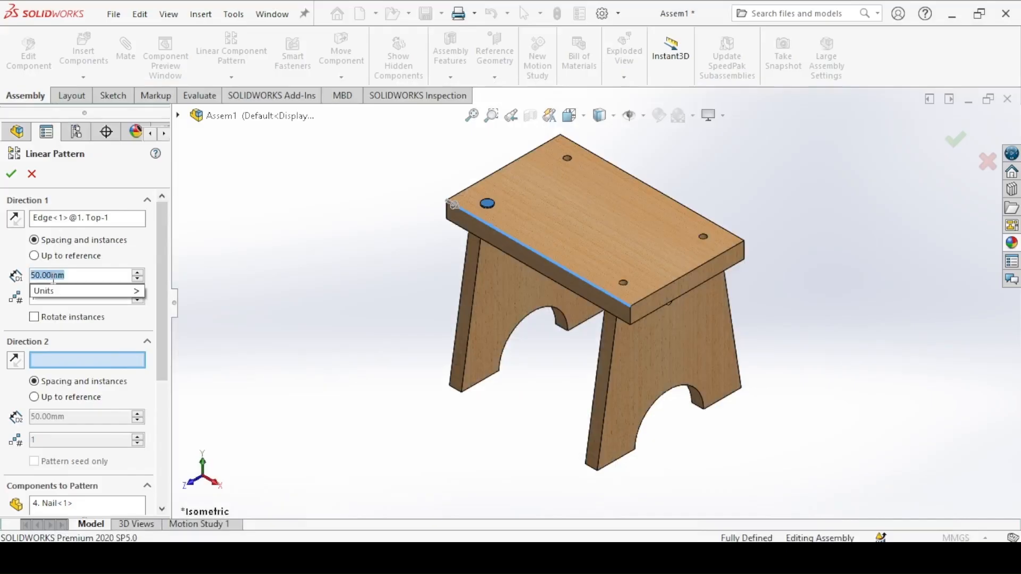
pyautogui.write('340')
pyautogui.press('Return')
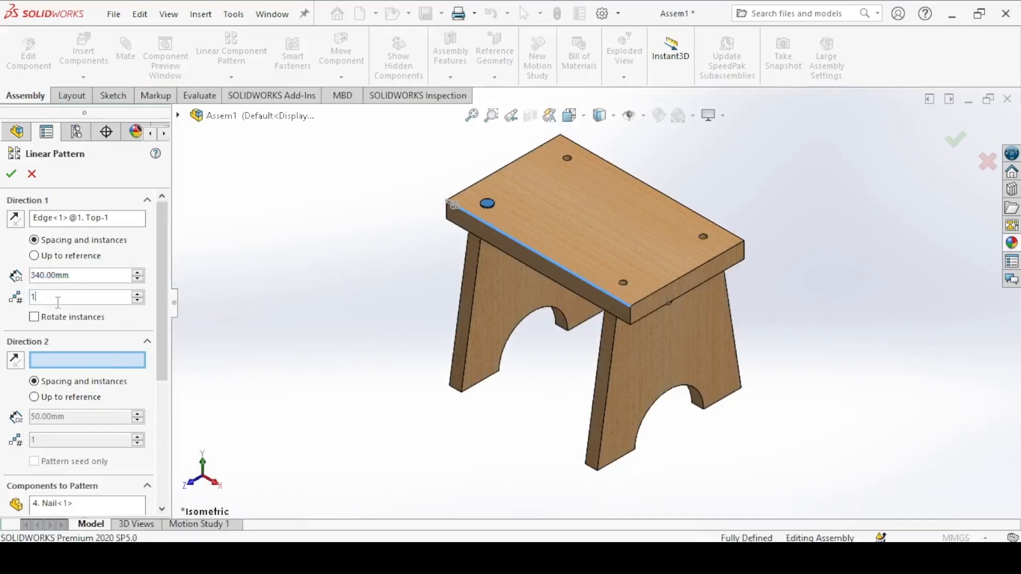
pyautogui.write('2')
pyautogui.press('Return')
# Step: Set the second pattern direction along the stool top's short edge and reverse it
pyautogui.moveTo(159, 292); pyautogui.dragTo(160, 312)
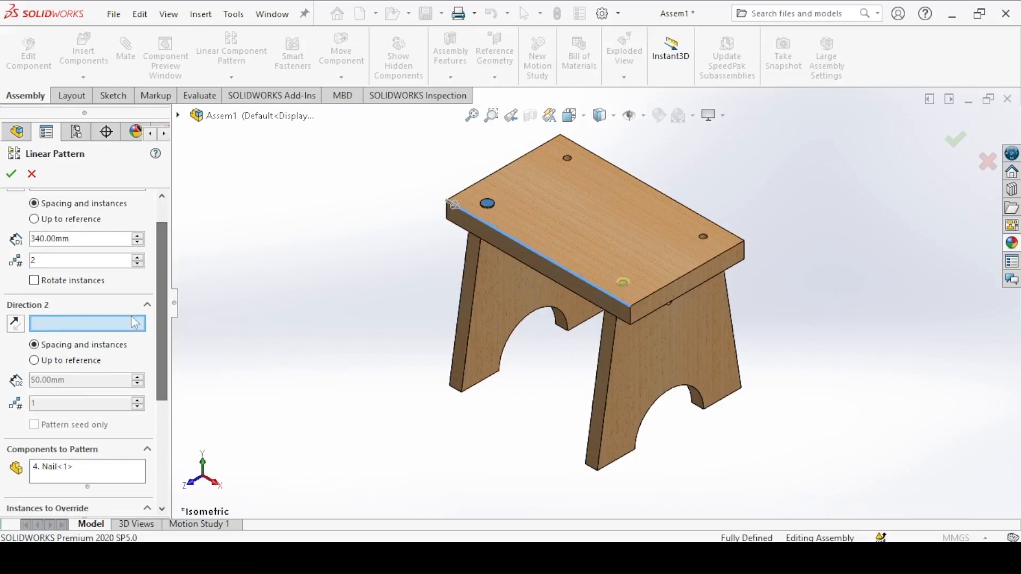
pyautogui.click(486, 177)
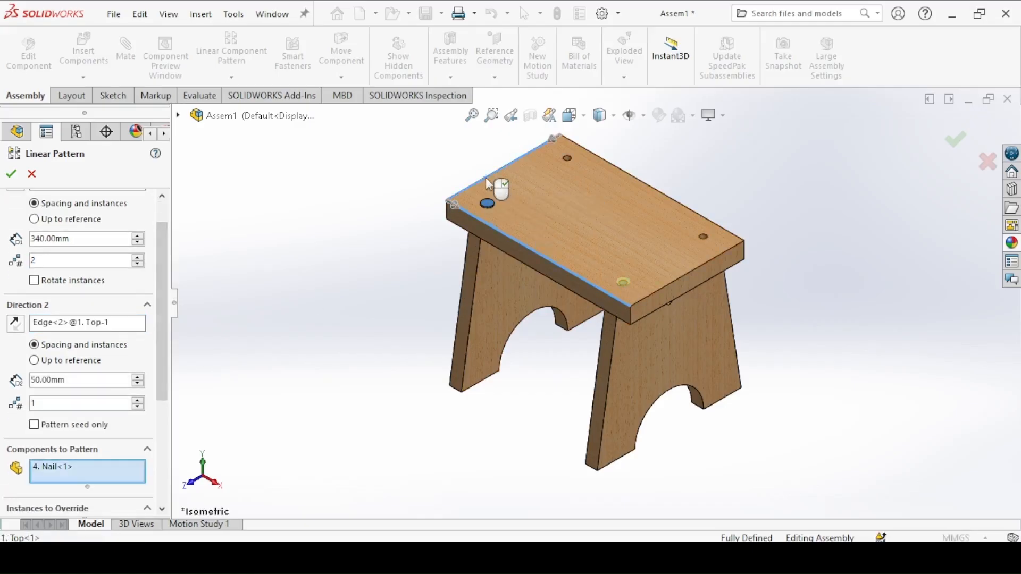
pyautogui.click(553, 138)
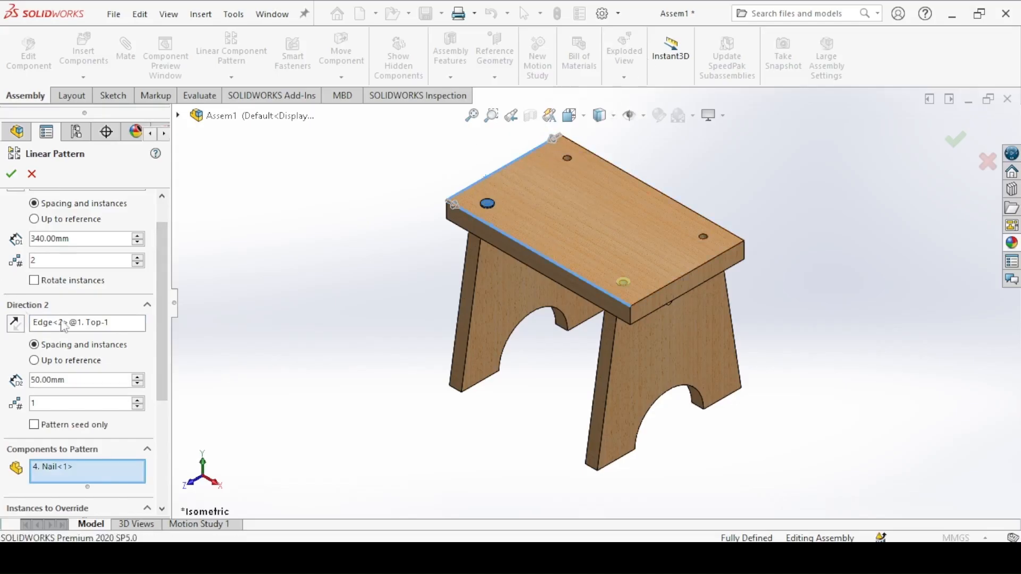
pyautogui.scroll(-1, 160, 303)
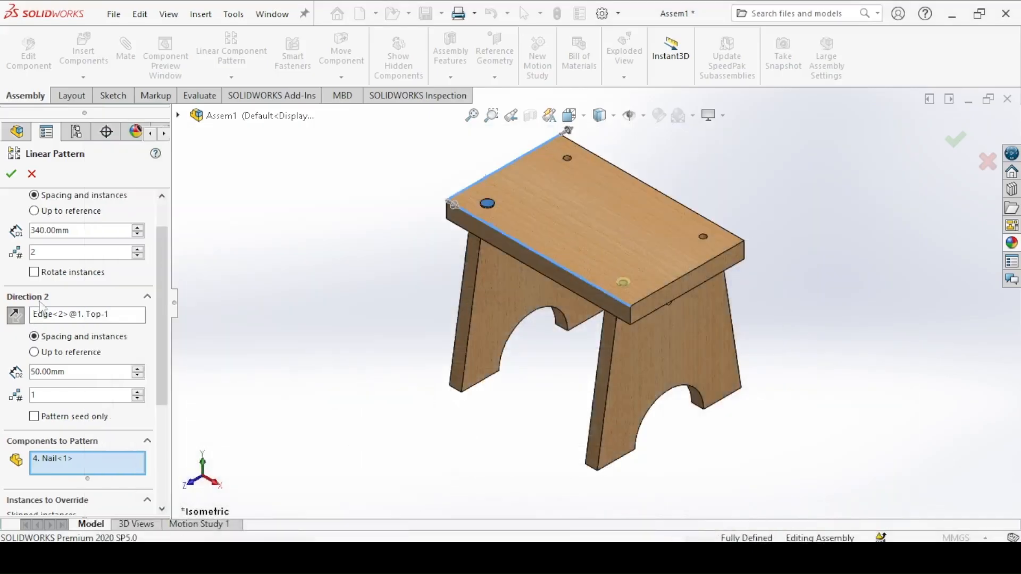
# Step: Set the second direction to 200 mm spacing with 2 instances and create the nail pattern
pyautogui.write('200')
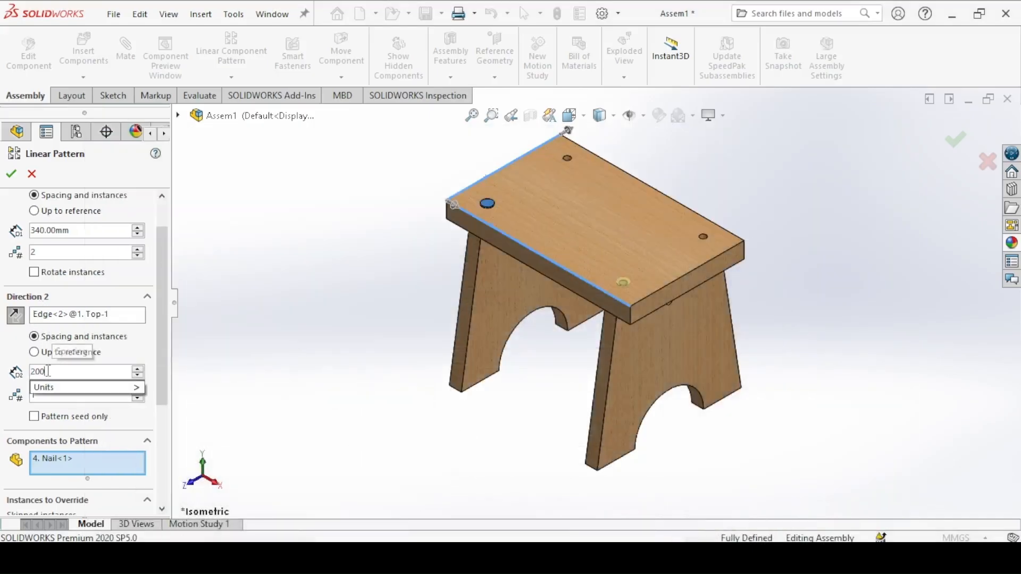
pyautogui.press('Return')
pyautogui.press('Return')
pyautogui.scroll(-5, 148, 353)
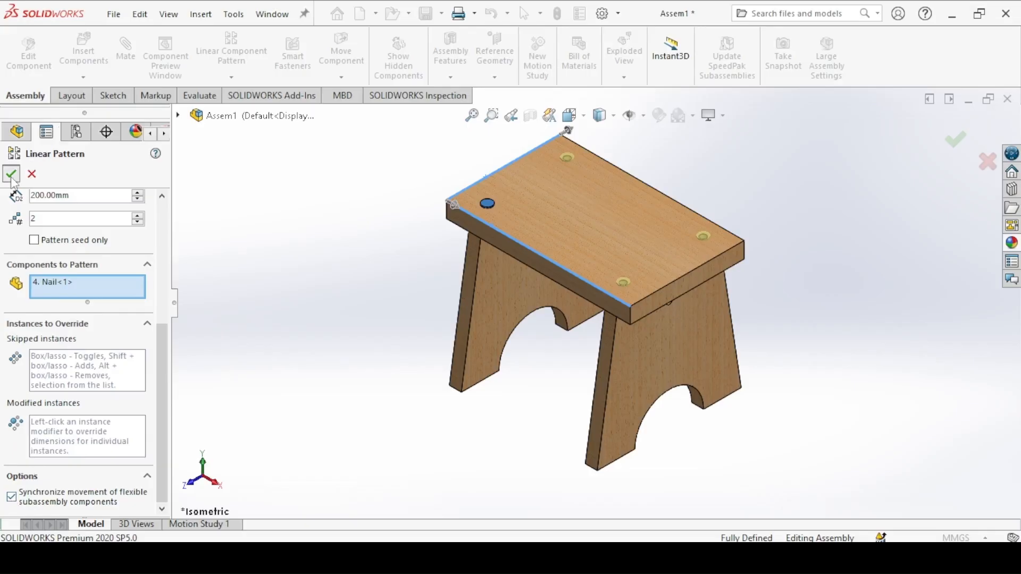
pyautogui.press('Return')
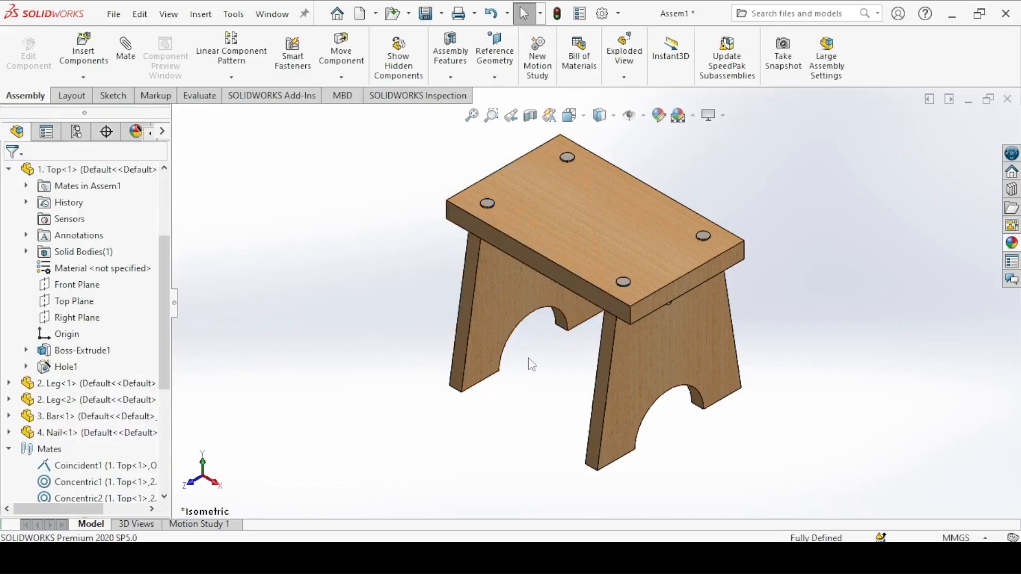
# Step: Copy one of the patterned nails and place the copy in the empty space beside the leg with the visible side hole
pyautogui.moveTo(529, 362); pyautogui.dragTo(518, 295, button='middle')
pyautogui.moveTo(554, 251); pyautogui.dragTo(569, 322, button='middle')
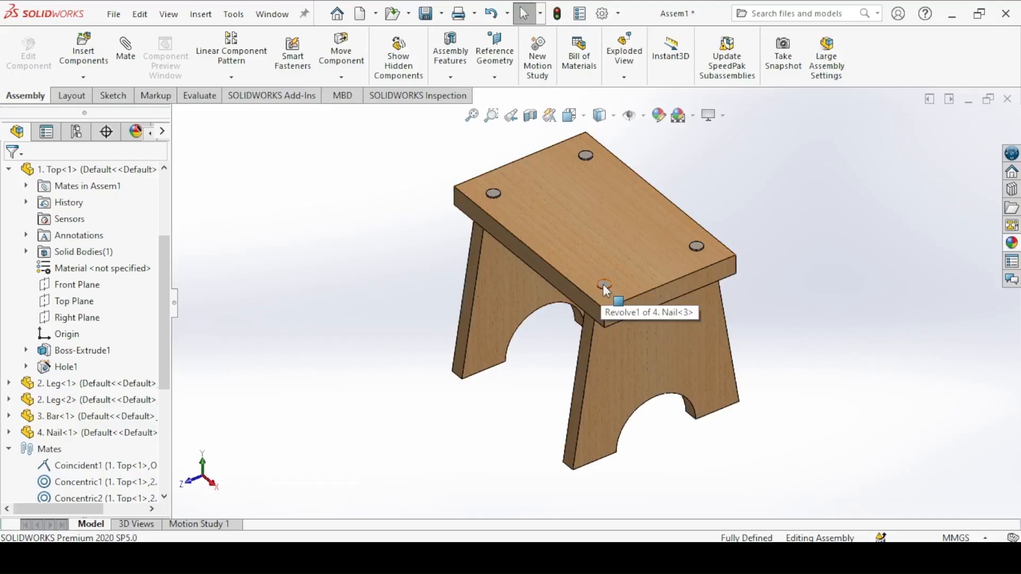
pyautogui.moveTo(610, 296); pyautogui.dragTo(735, 429)
pyautogui.moveTo(735, 428); pyautogui.dragTo(730, 372, button='middle')
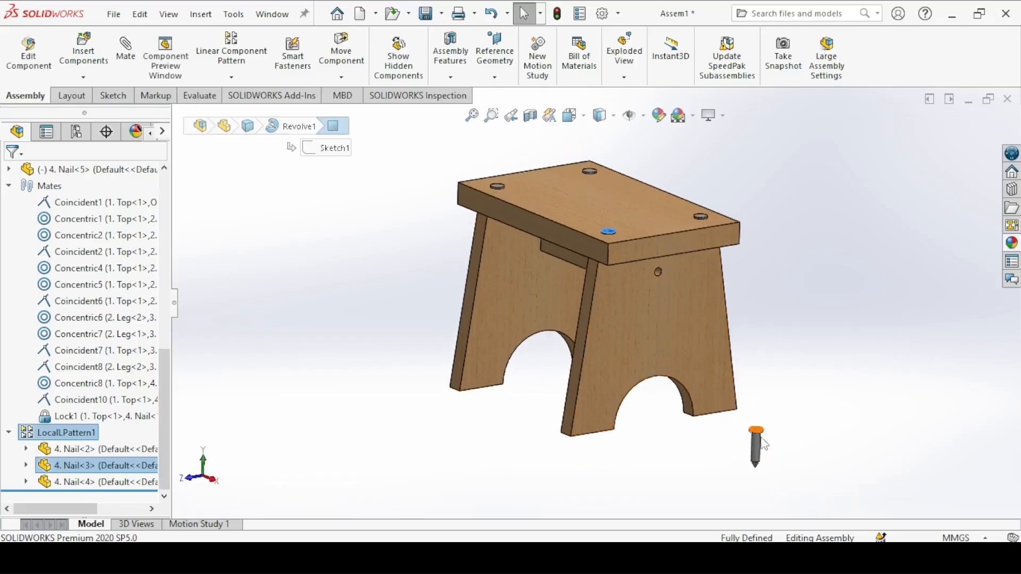
pyautogui.click(764, 446)
pyautogui.click(759, 441)
# Step: Mate the loose nail's shank concentric with the leg's side hole and flip its alignment so the head faces outward
pyautogui.moveTo(743, 355); pyautogui.dragTo(805, 279)
pyautogui.keyDown('shift'); pyautogui.moveTo(746, 298); pyautogui.dragTo(455, 260, button='middle'); pyautogui.keyUp('shift')
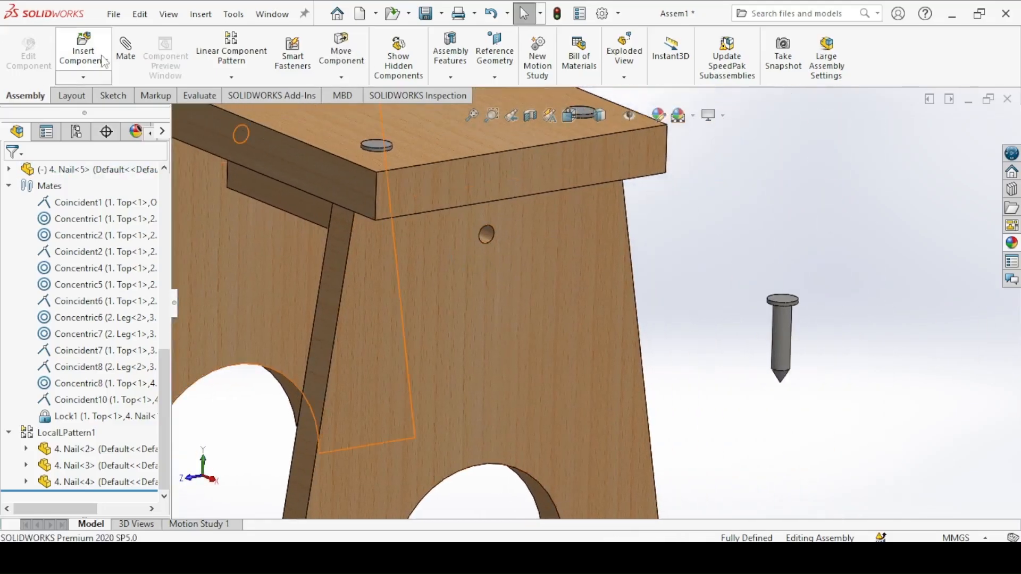
pyautogui.click(124, 61)
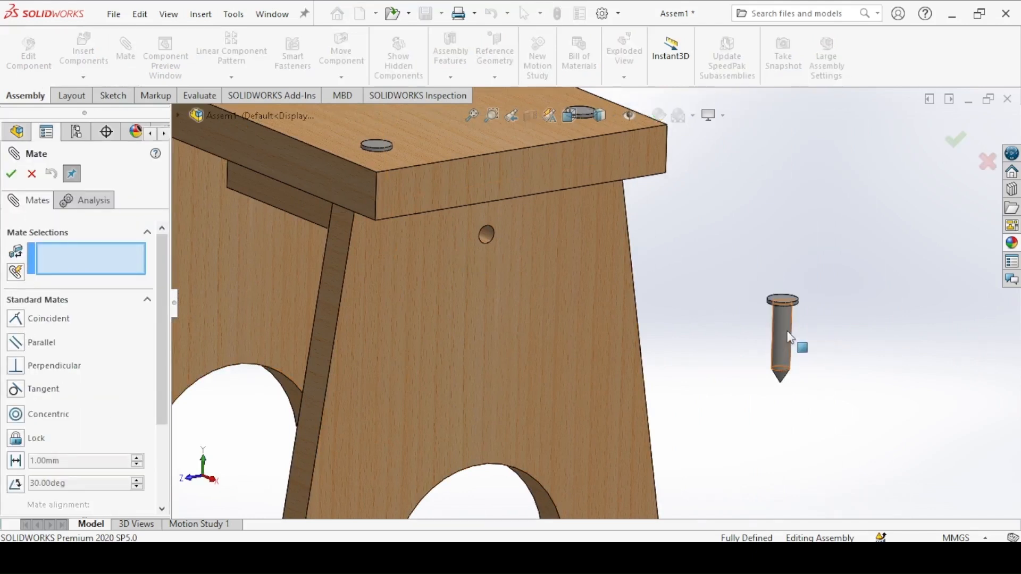
pyautogui.click(787, 331)
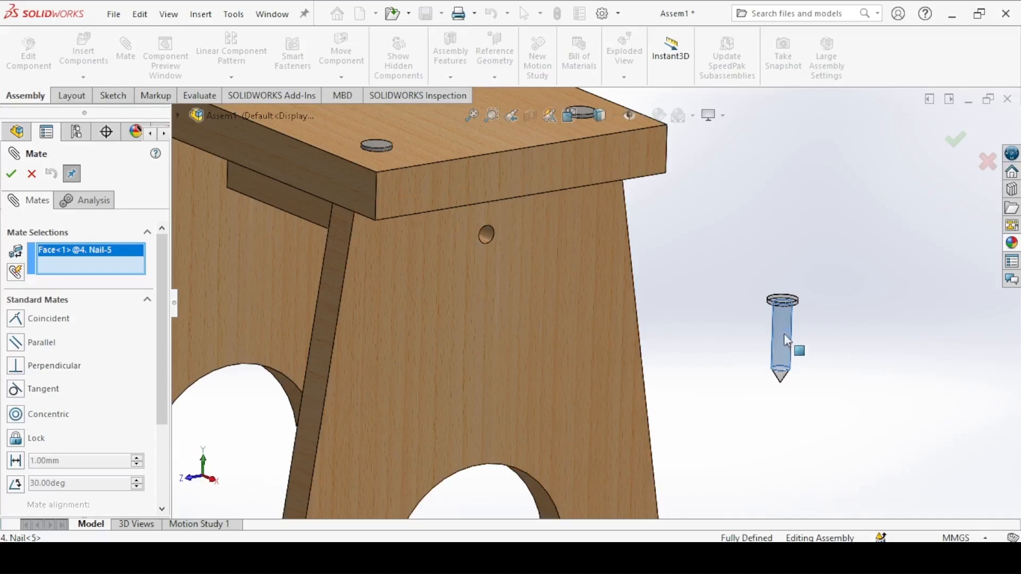
pyautogui.click(485, 235)
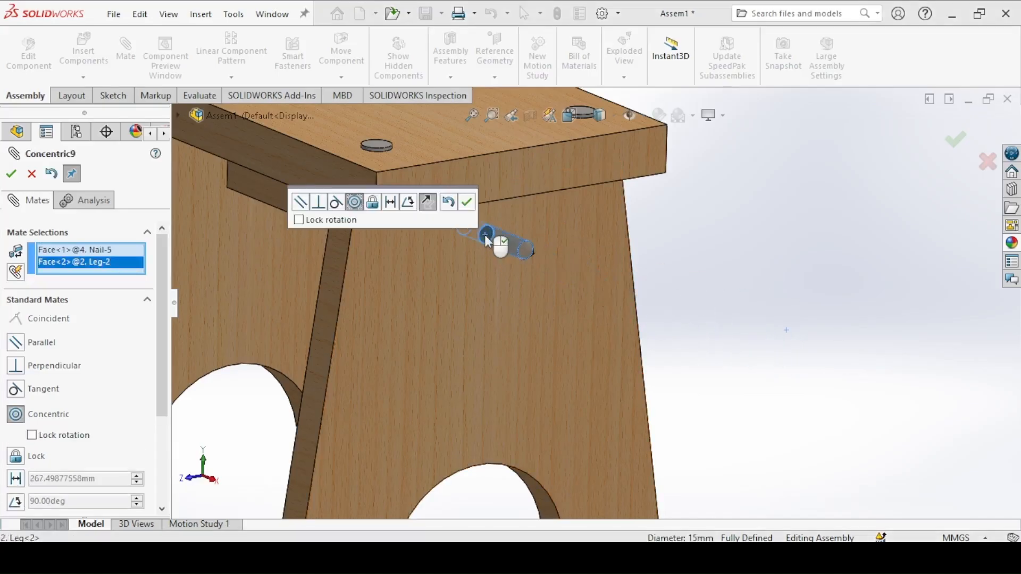
pyautogui.click(434, 206)
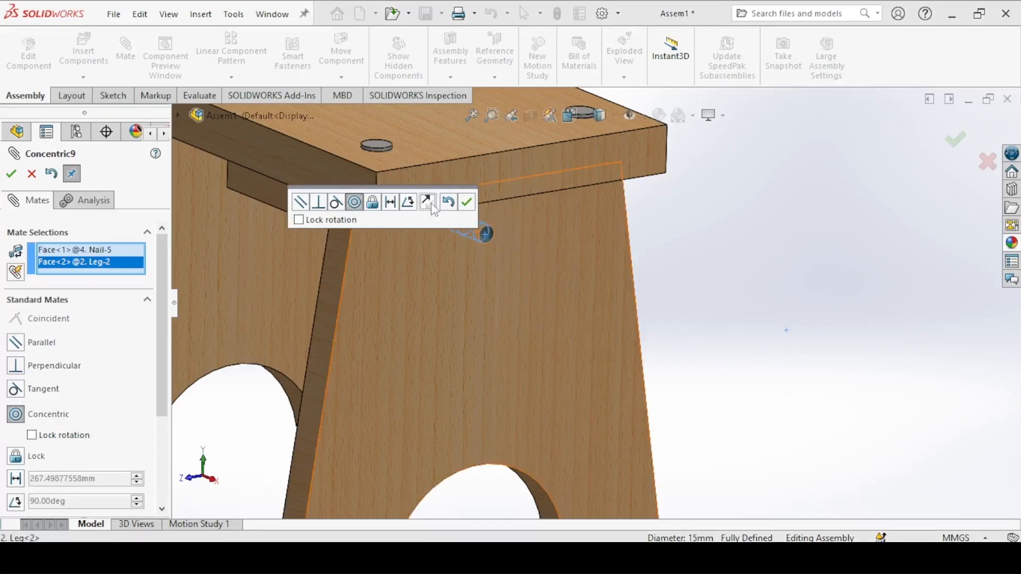
pyautogui.click(466, 204)
pyautogui.moveTo(486, 235); pyautogui.dragTo(547, 275)
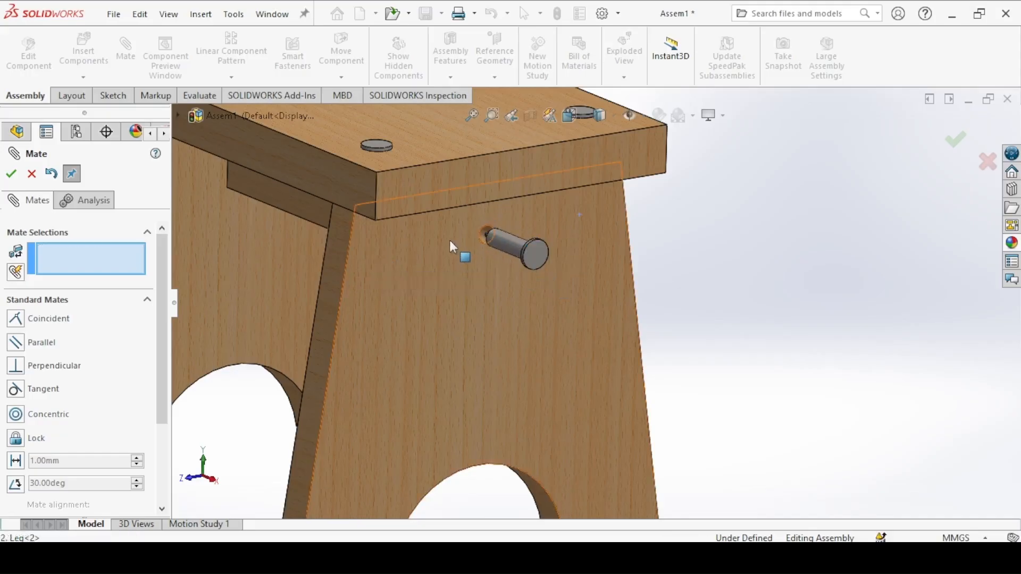
# Step: Mate the underside of the nail's head coincident with the leg's outer face
pyautogui.click(484, 265)
pyautogui.moveTo(483, 265); pyautogui.dragTo(581, 319, button='middle')
pyautogui.scroll(-5, 475, 242)
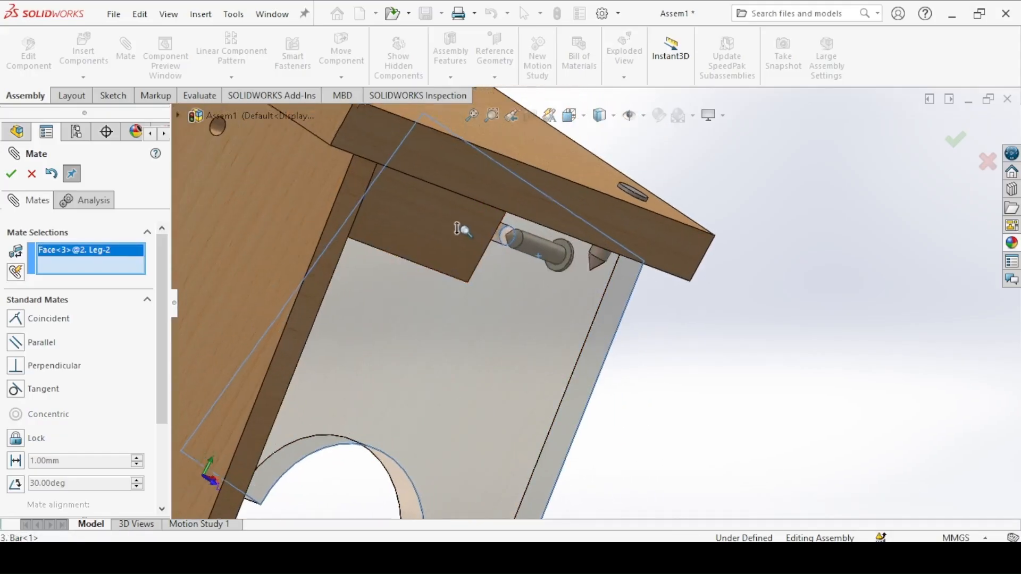
pyautogui.click(490, 208)
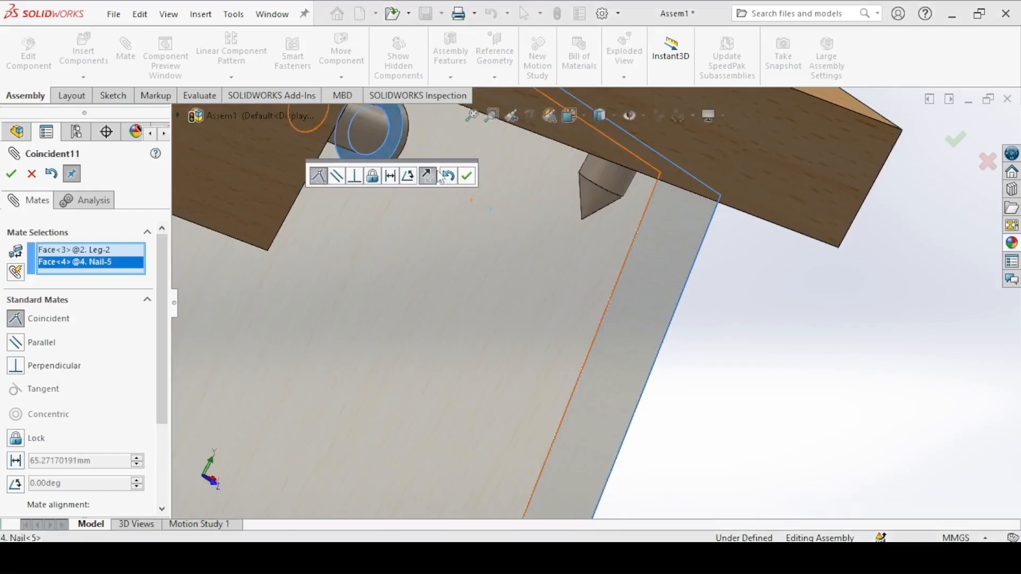
pyautogui.click(470, 177)
# Step: Add a lock mate between the side nail and its leg and finish mating
pyautogui.moveTo(451, 193); pyautogui.dragTo(369, 186, button='middle')
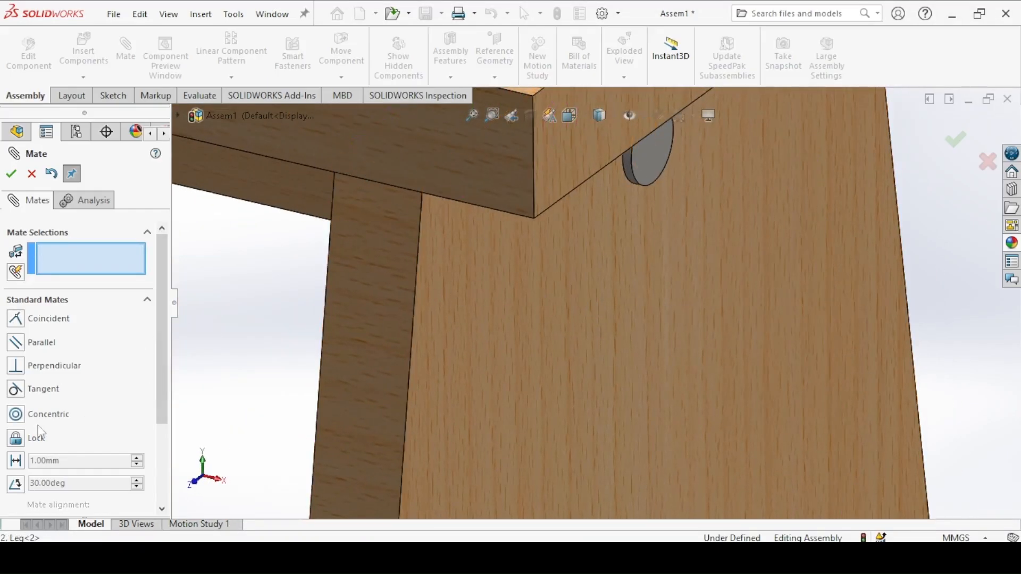
pyautogui.click(651, 176)
pyautogui.click(614, 222)
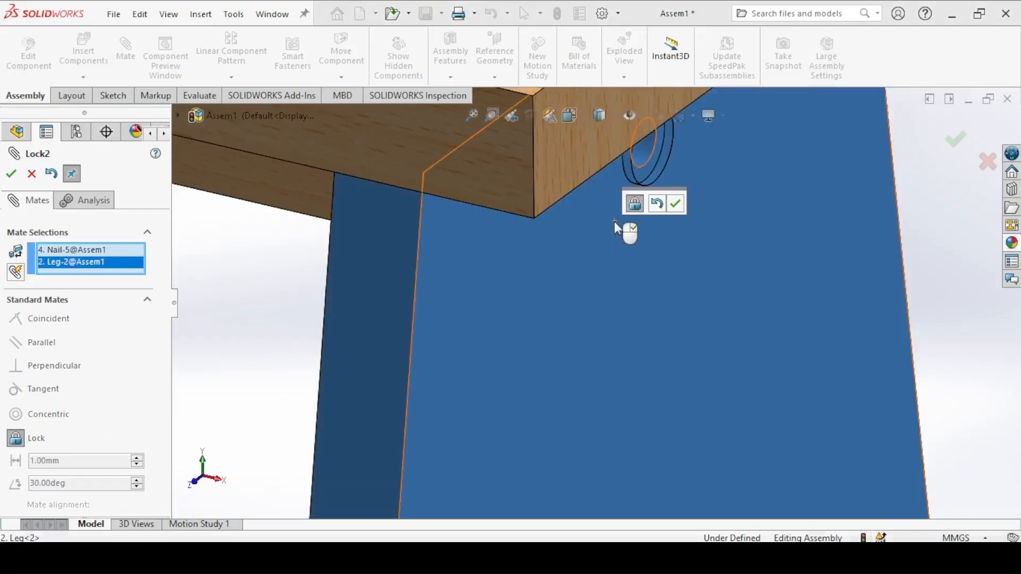
pyautogui.click(675, 203)
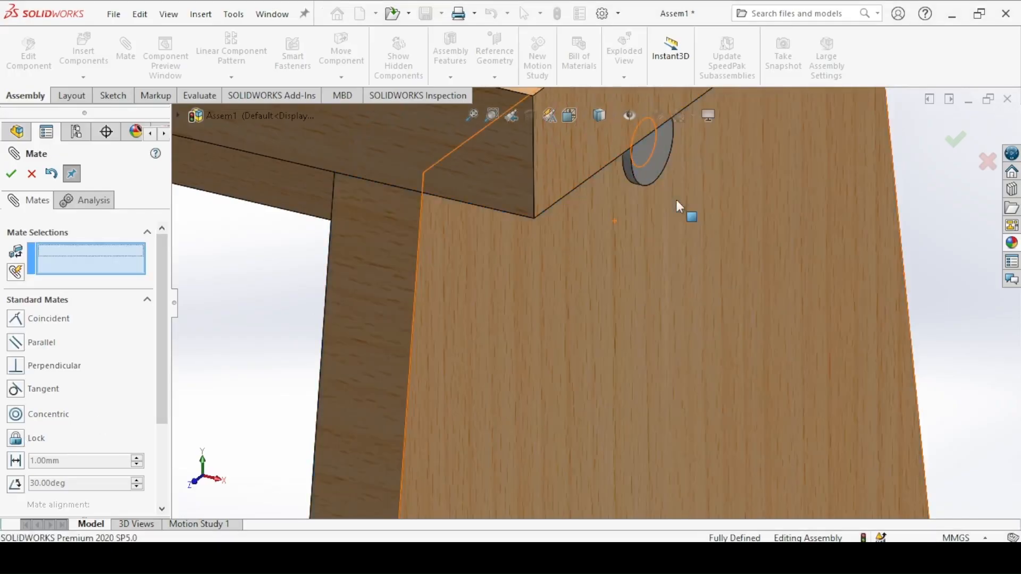
pyautogui.click(10, 177)
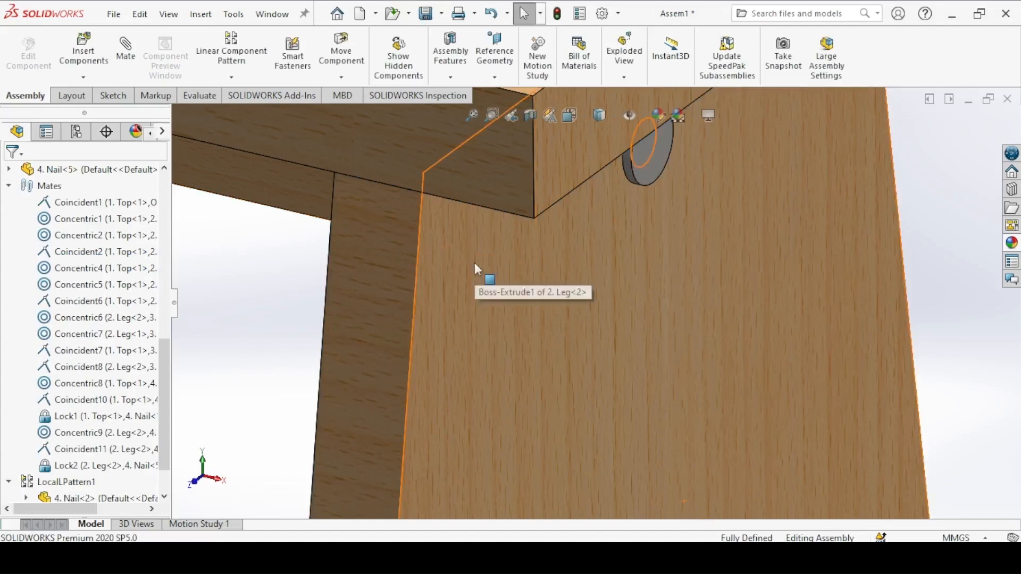
# Step: Start Mirror Components with the stool top's Right Plane as the mirror plane
pyautogui.hotkey('ctrl', '7')
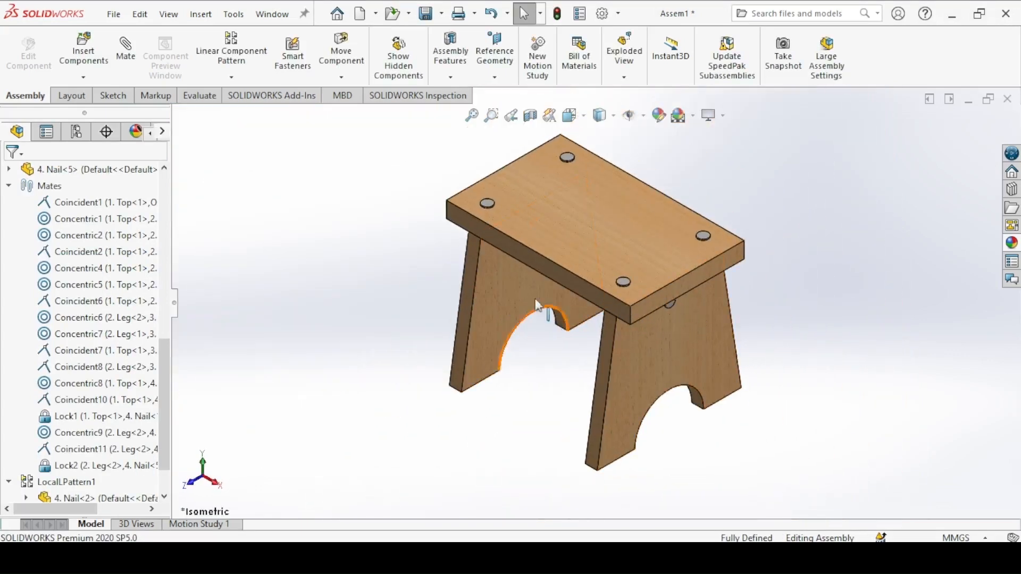
pyautogui.moveTo(435, 236); pyautogui.dragTo(701, 292, button='middle')
pyautogui.click(342, 77)
pyautogui.click(232, 77)
pyautogui.click(232, 77)
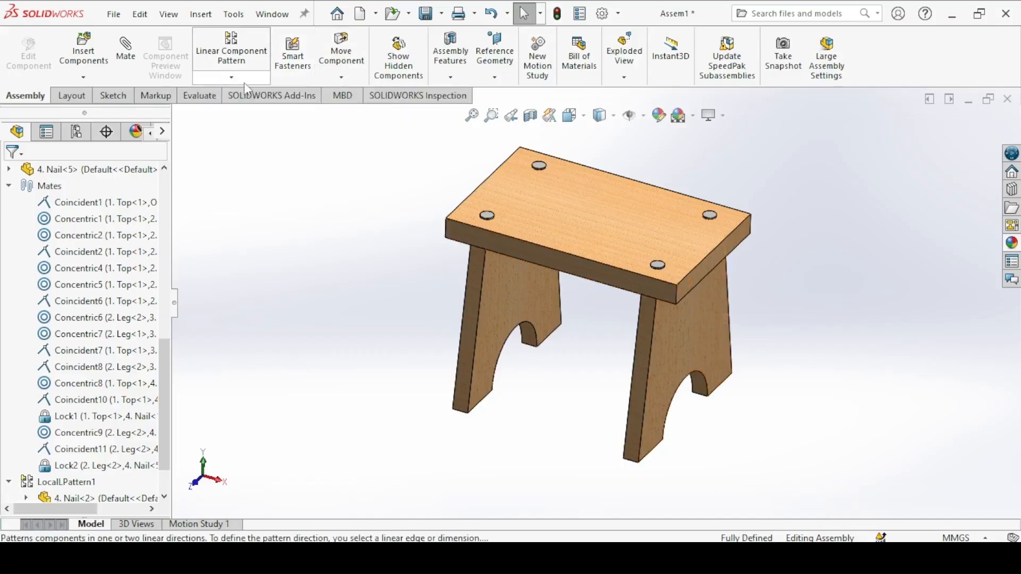
pyautogui.click(244, 82)
pyautogui.click(237, 202)
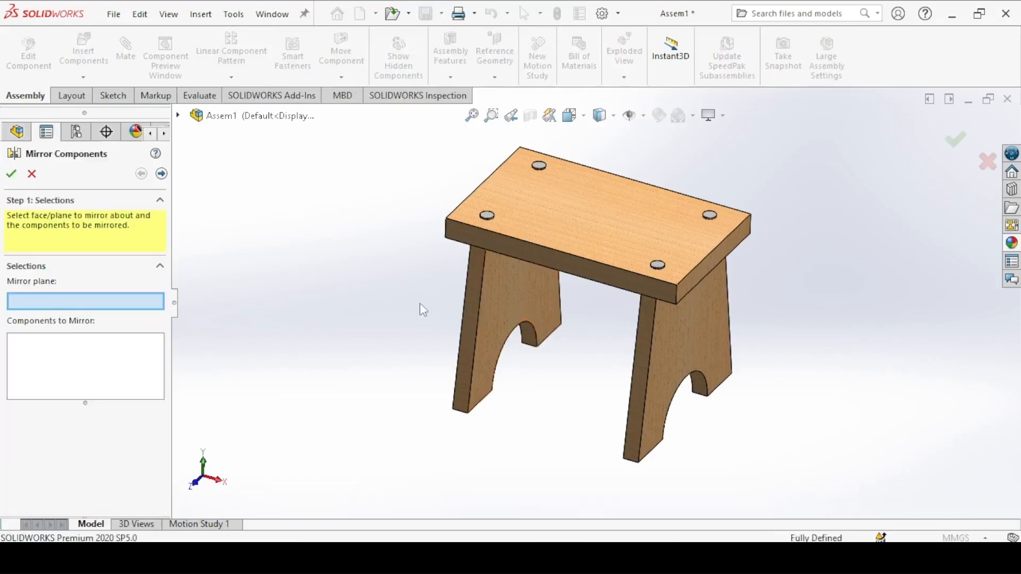
pyautogui.click(179, 116)
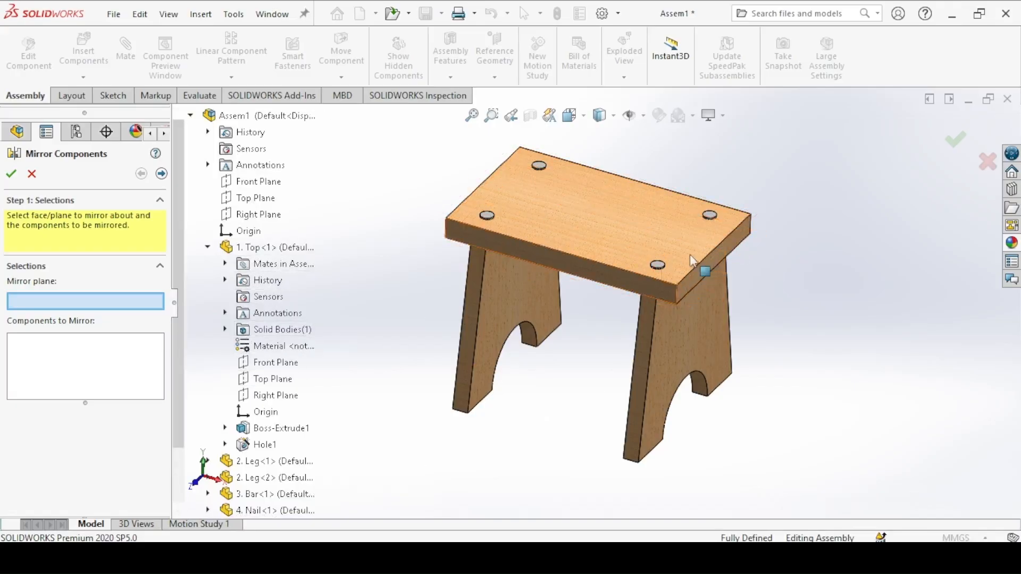
pyautogui.click(272, 395)
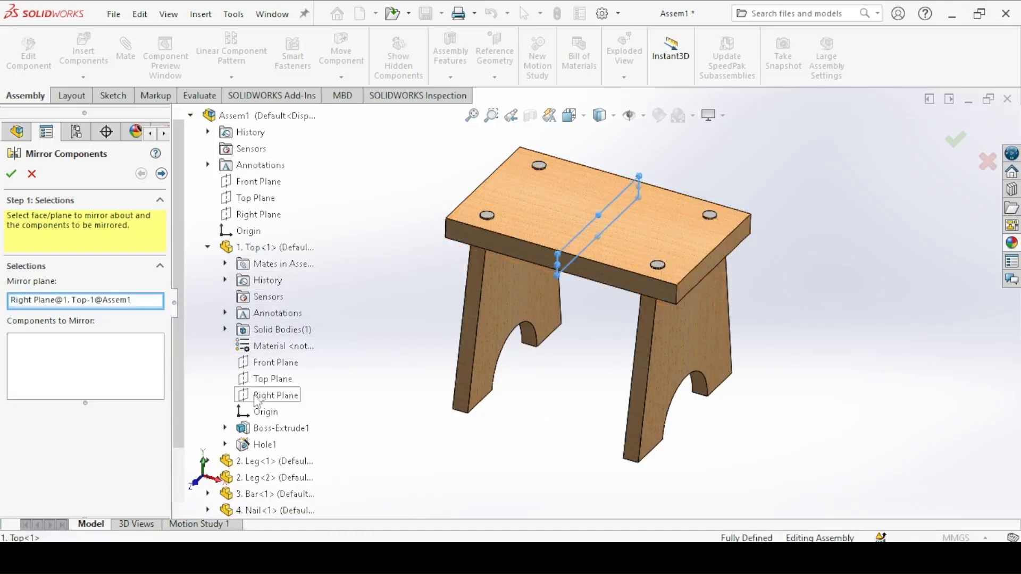
# Step: Mirror the side nail of the leg onto the opposite leg
pyautogui.moveTo(630, 355); pyautogui.dragTo(584, 318, button='middle')
pyautogui.click(650, 269)
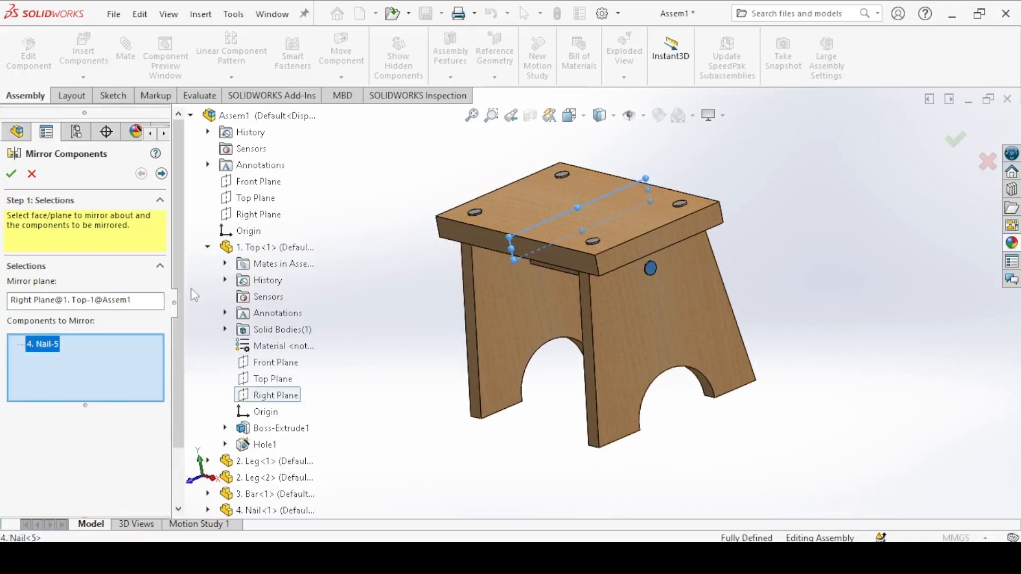
pyautogui.click(161, 176)
pyautogui.moveTo(436, 311); pyautogui.dragTo(549, 250, button='middle')
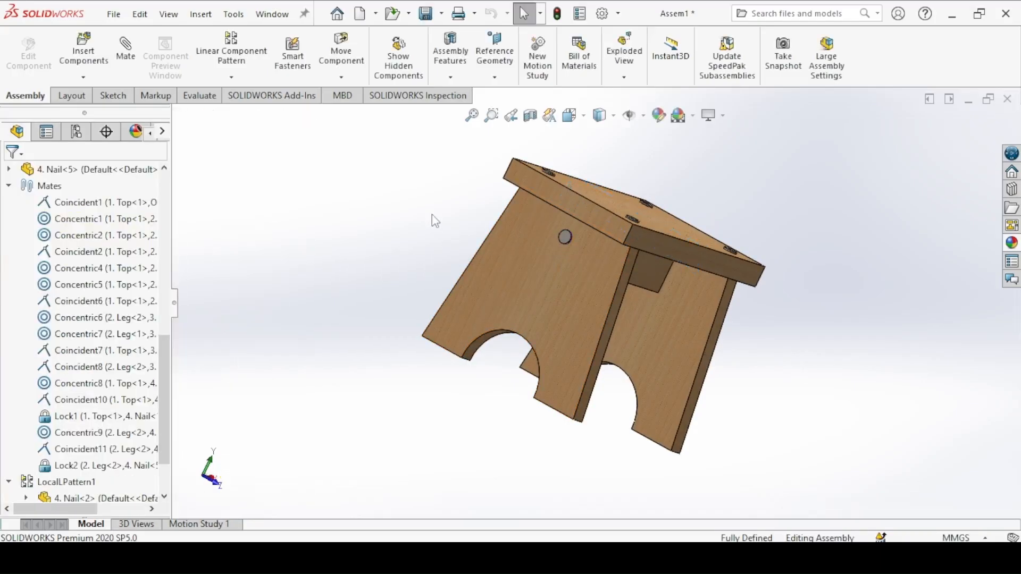
pyautogui.hotkey('ctrl', '7')
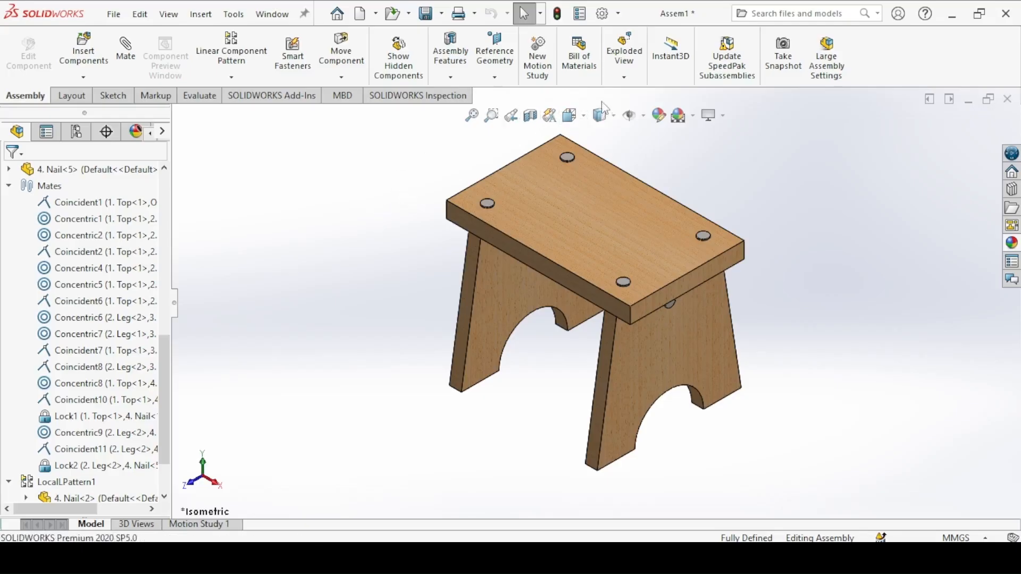
# Step: Start an exploded view and add a radial step that moves the two leg nails outward about 346 mm
pyautogui.click(625, 56)
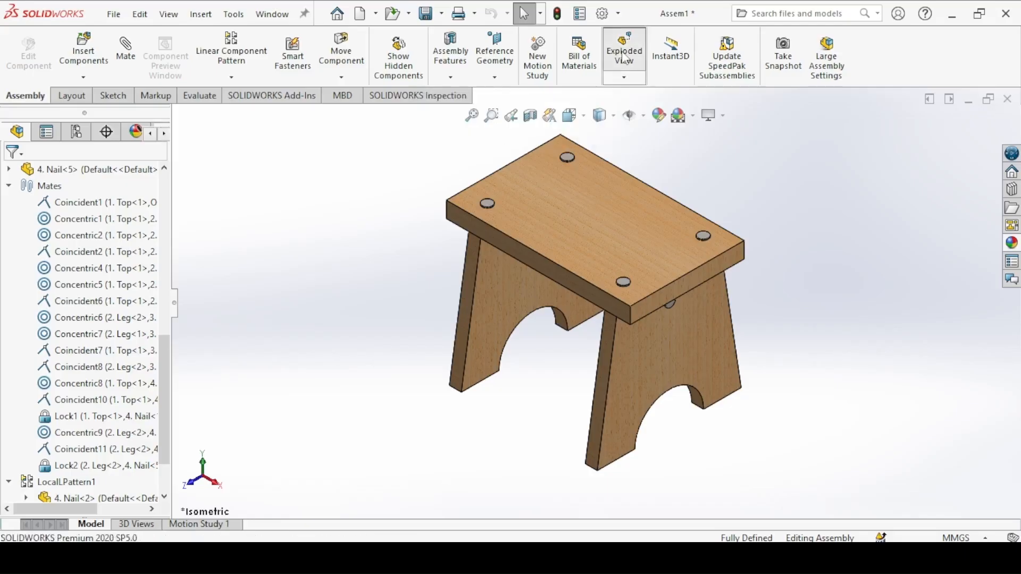
pyautogui.moveTo(157, 220)
pyautogui.mouseDown()
pyautogui.moveTo(157, 236)
pyautogui.moveTo(159, 217)
pyautogui.mouseUp()
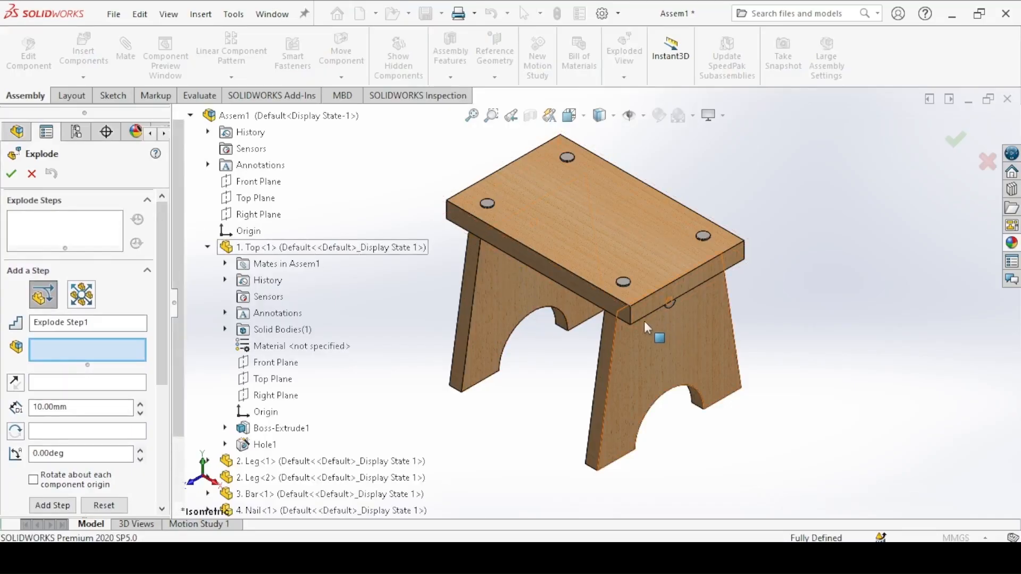
pyautogui.moveTo(667, 335); pyautogui.dragTo(653, 276, button='middle')
pyautogui.moveTo(473, 282); pyautogui.dragTo(669, 298, button='middle')
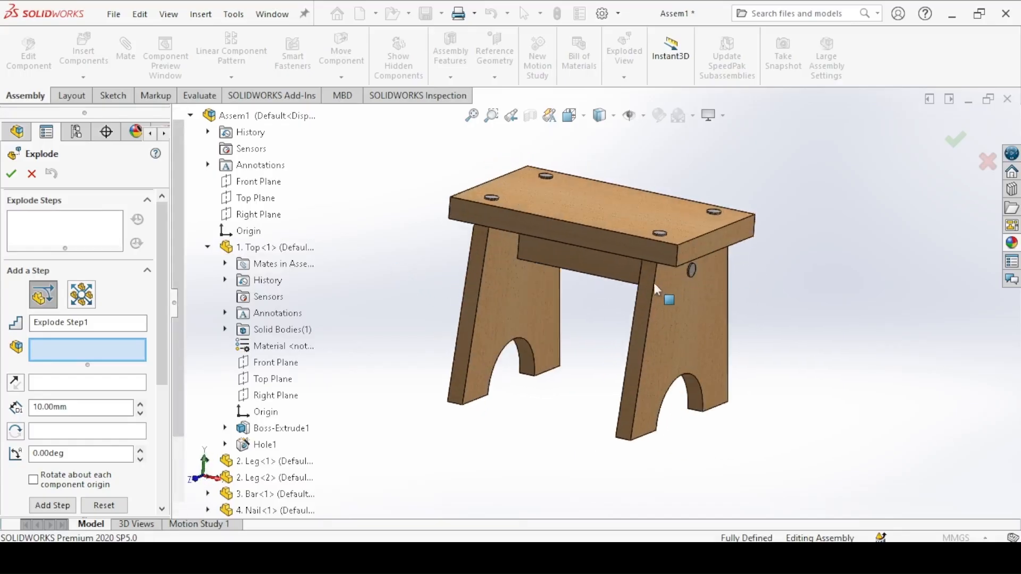
pyautogui.click(81, 294)
pyautogui.moveTo(664, 282); pyautogui.dragTo(671, 274, button='middle')
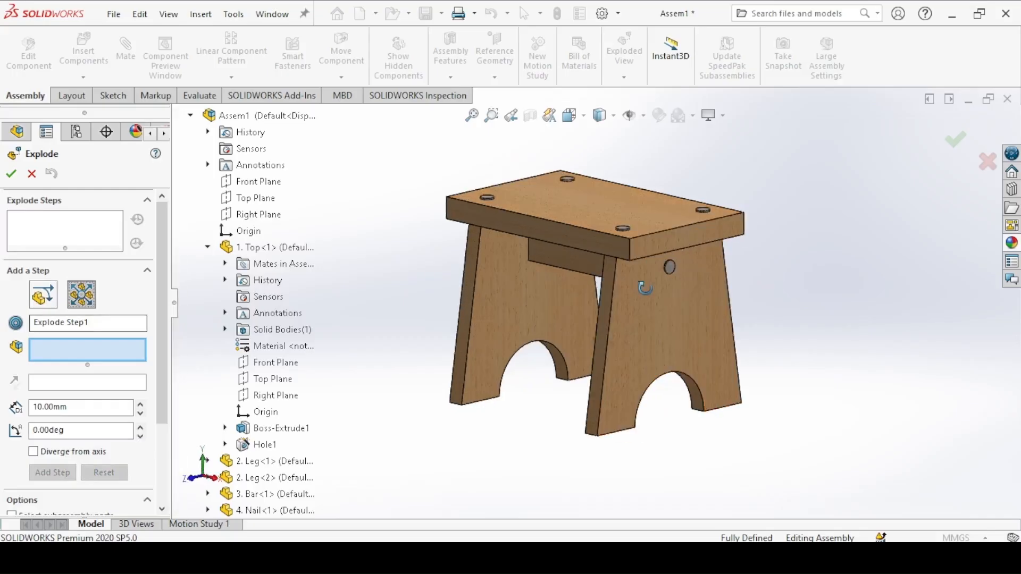
pyautogui.click(670, 269)
pyautogui.moveTo(512, 275); pyautogui.dragTo(518, 246, button='middle')
pyautogui.click(532, 239)
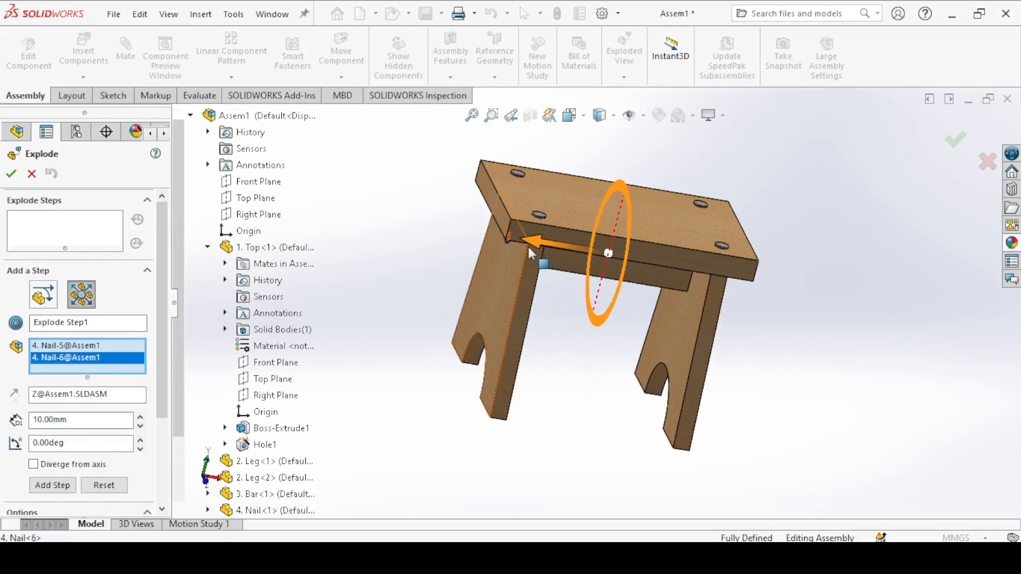
pyautogui.moveTo(534, 243); pyautogui.dragTo(355, 227)
pyautogui.moveTo(158, 273); pyautogui.dragTo(160, 350)
pyautogui.click(52, 378)
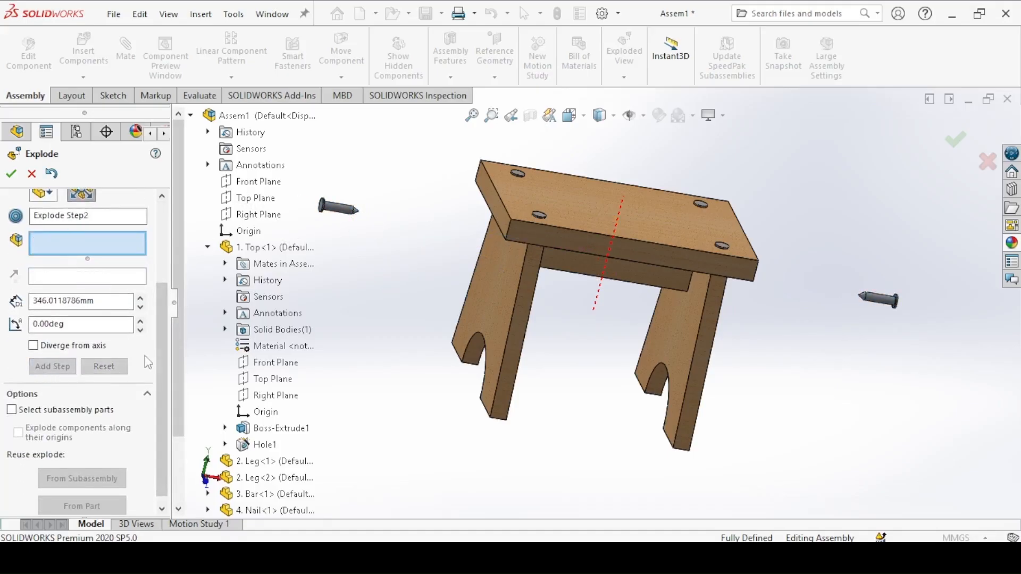
# Step: Add a regular explode step that moves the four nails in the stool top upward about 226 mm
pyautogui.moveTo(479, 231); pyautogui.dragTo(474, 276, button='middle')
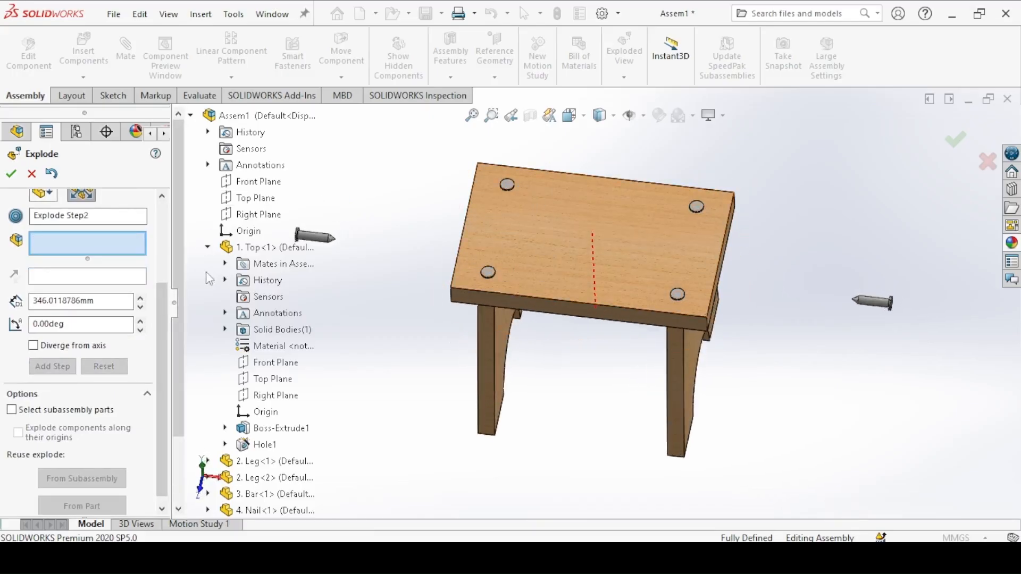
pyautogui.scroll(5, 162, 310)
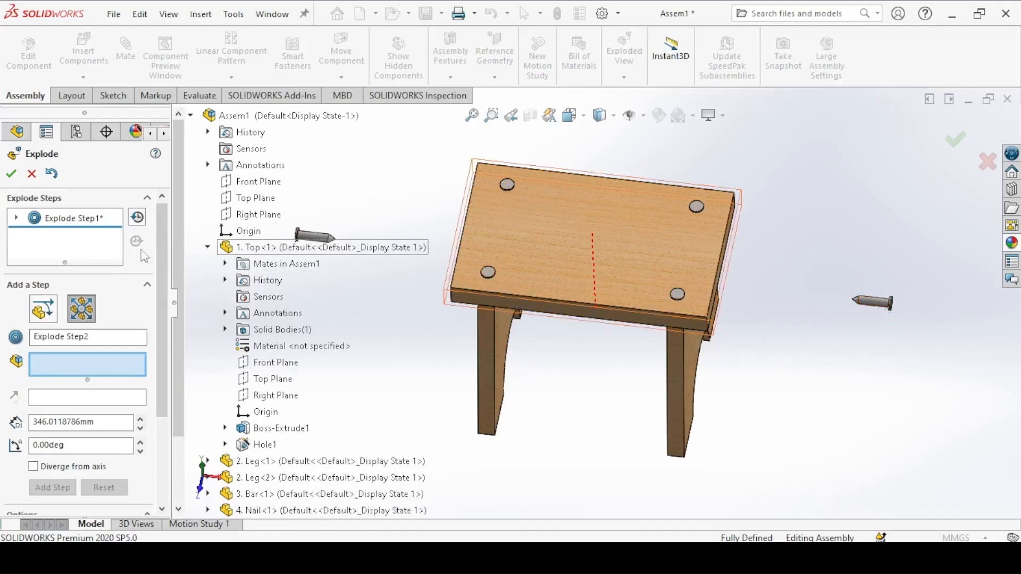
pyautogui.click(48, 315)
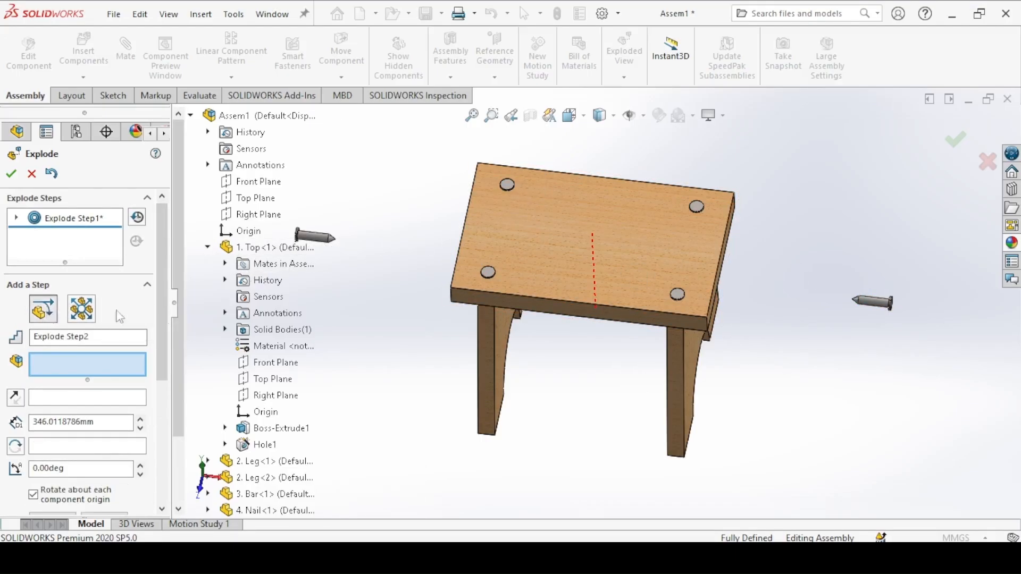
pyautogui.click(508, 187)
pyautogui.click(488, 272)
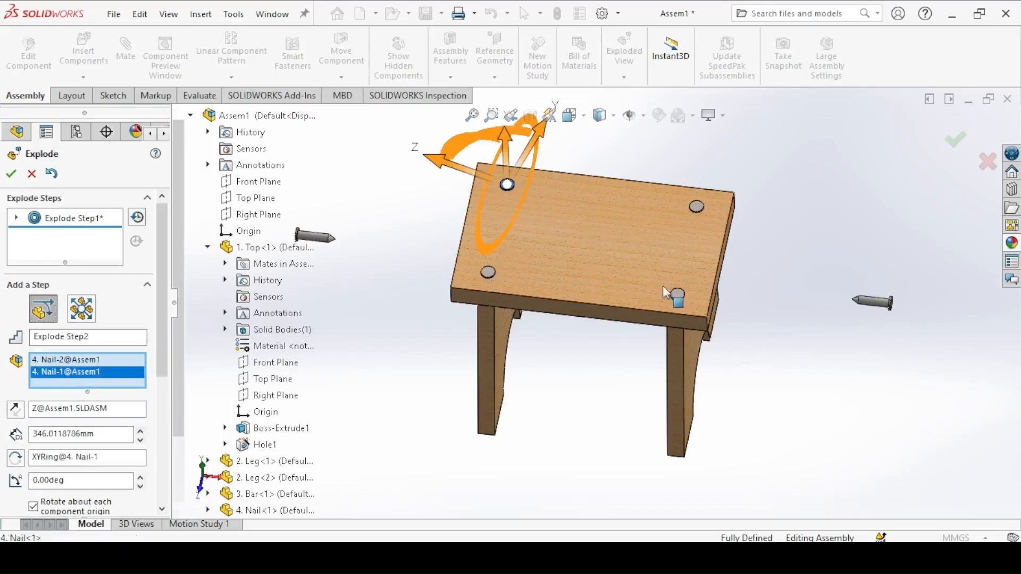
pyautogui.click(689, 202)
pyautogui.click(687, 200)
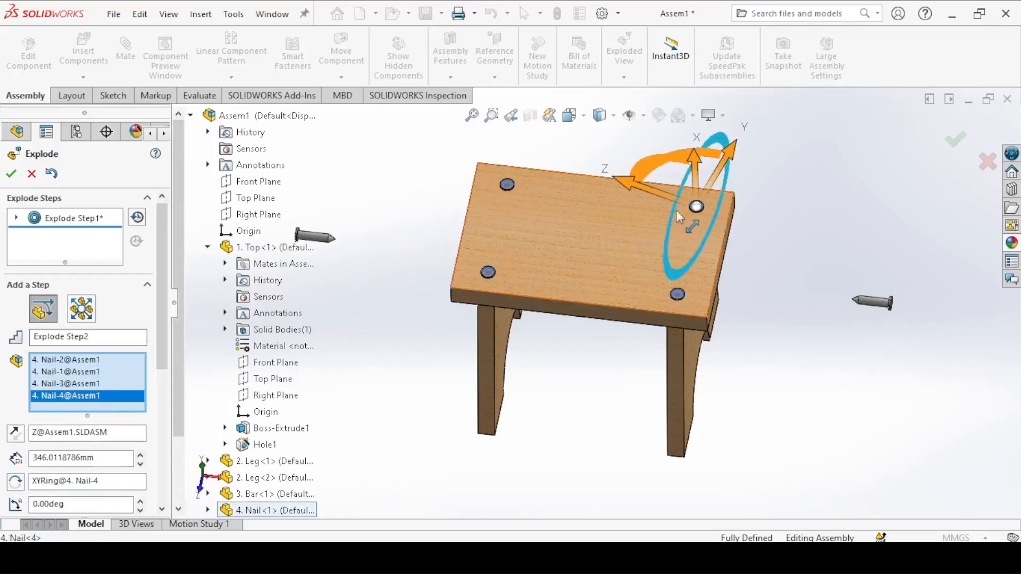
pyautogui.moveTo(646, 218); pyautogui.dragTo(660, 165, button='middle')
pyautogui.moveTo(686, 154); pyautogui.dragTo(660, 32)
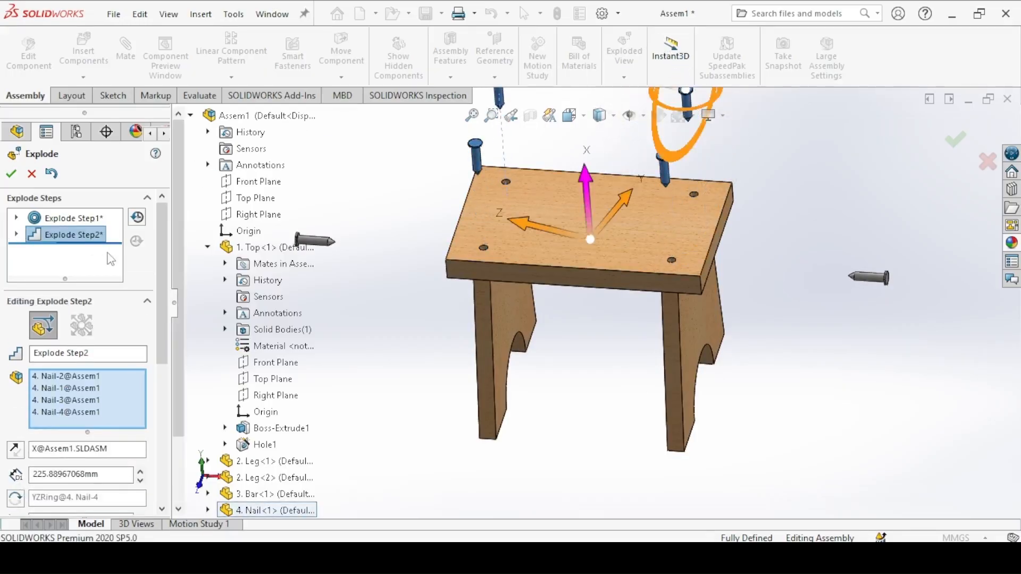
pyautogui.scroll(-3, 157, 340)
pyautogui.scroll(-2, 157, 341)
pyautogui.click(52, 333)
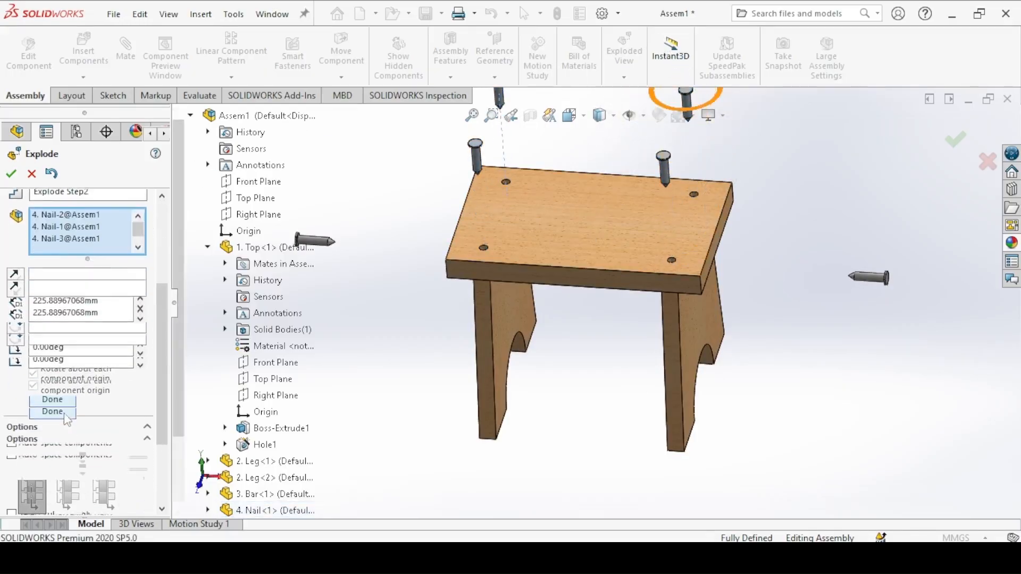
# Step: Add a regular explode step that moves the bar between the legs downward about 294 mm
pyautogui.moveTo(559, 235); pyautogui.dragTo(606, 280, button='middle')
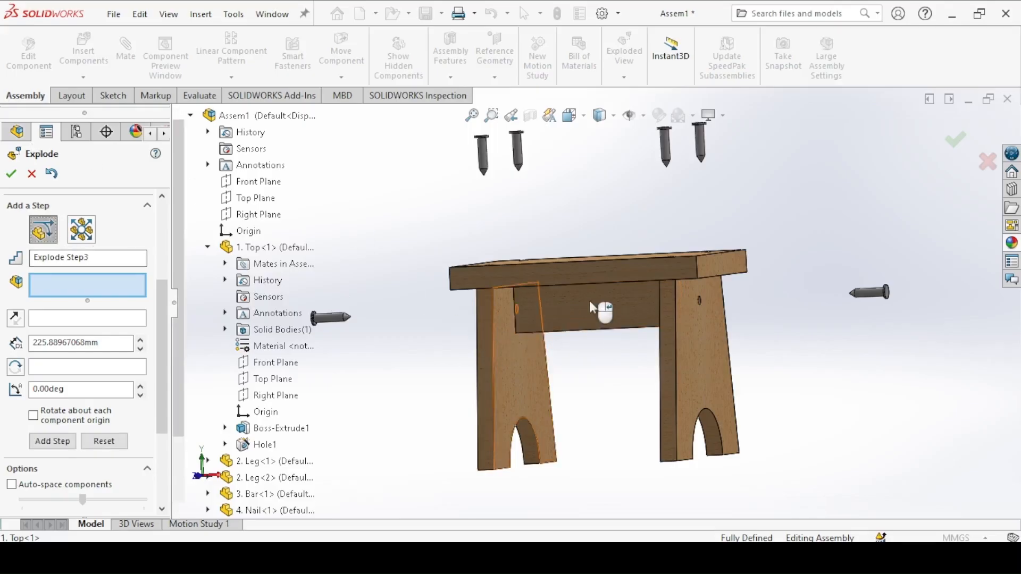
pyautogui.click(584, 345)
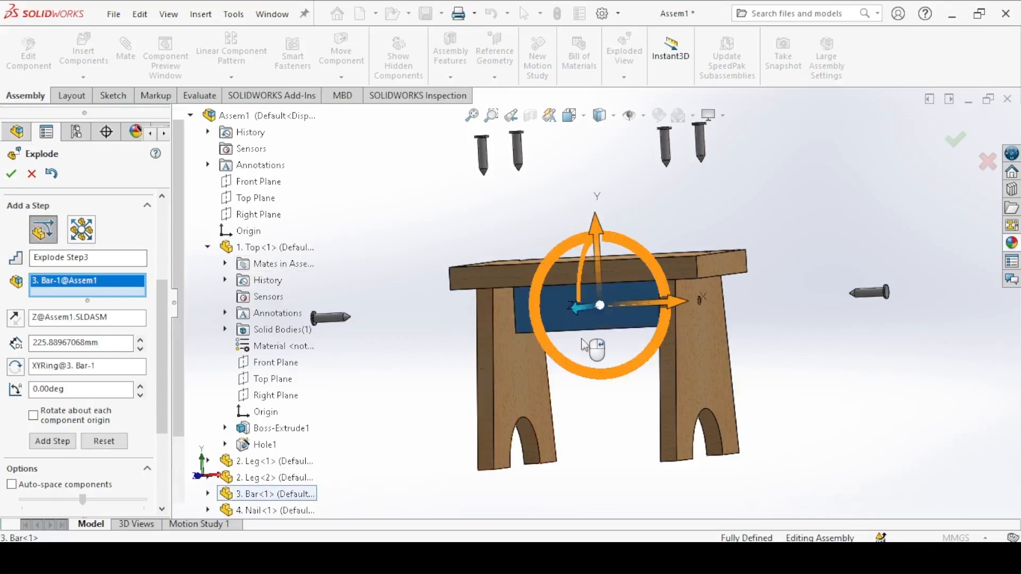
pyautogui.moveTo(600, 254); pyautogui.dragTo(581, 406)
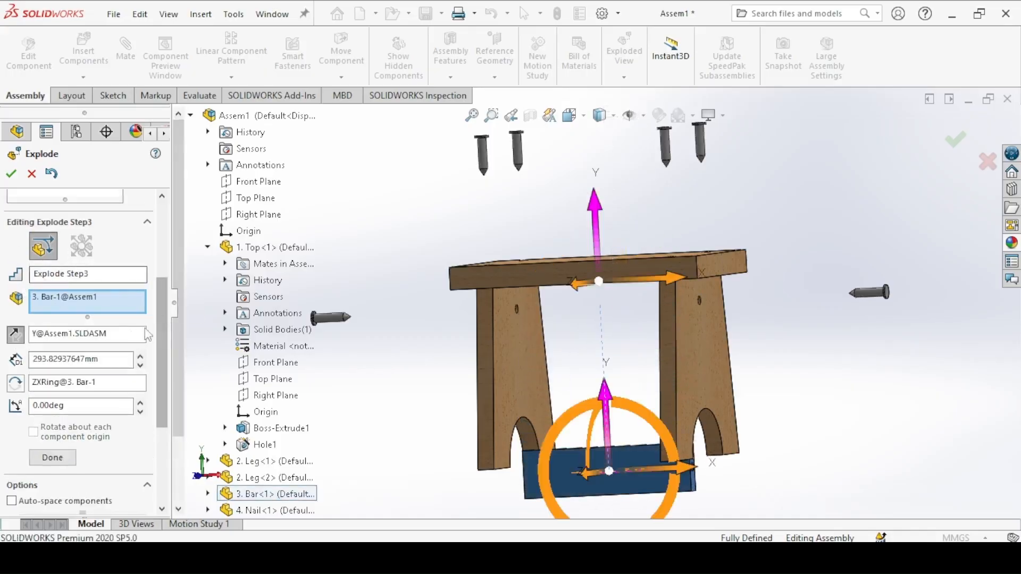
pyautogui.scroll(-3, 146, 396)
pyautogui.scroll(-1, 147, 396)
pyautogui.click(52, 295)
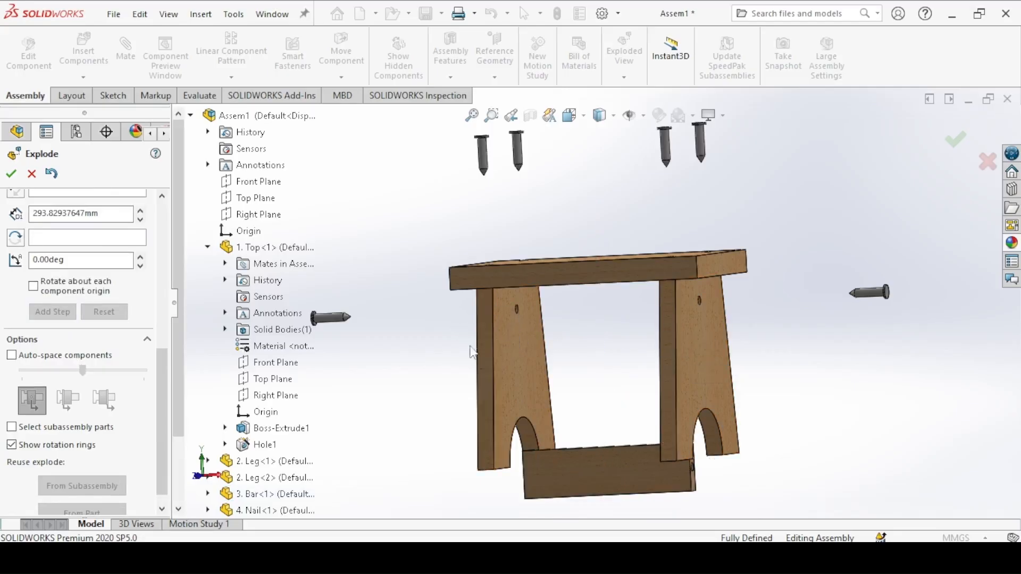
# Step: Add a radial explode step that moves both legs outward about 183 mm
pyautogui.moveTo(163, 357); pyautogui.dragTo(163, 210)
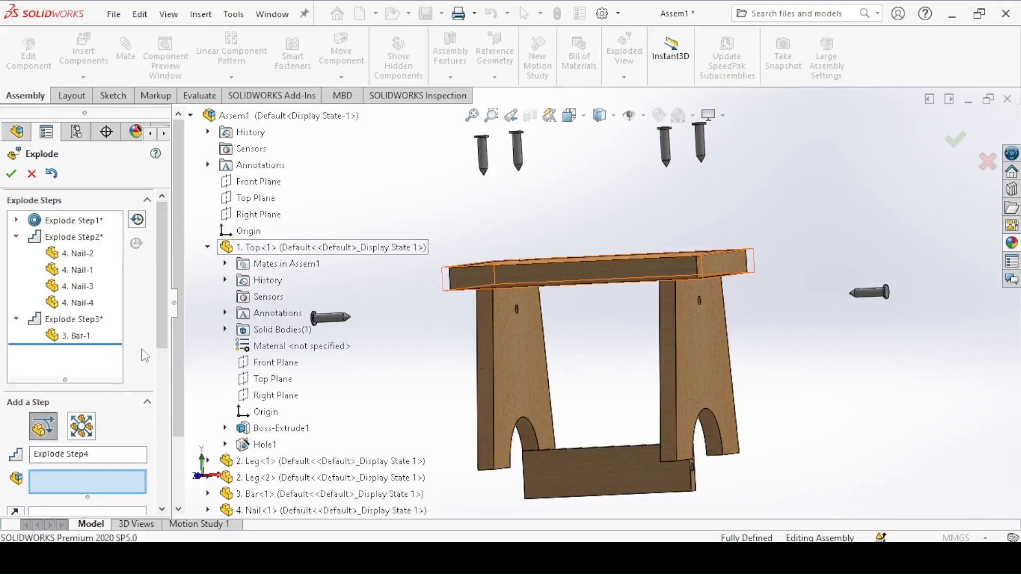
pyautogui.click(698, 324)
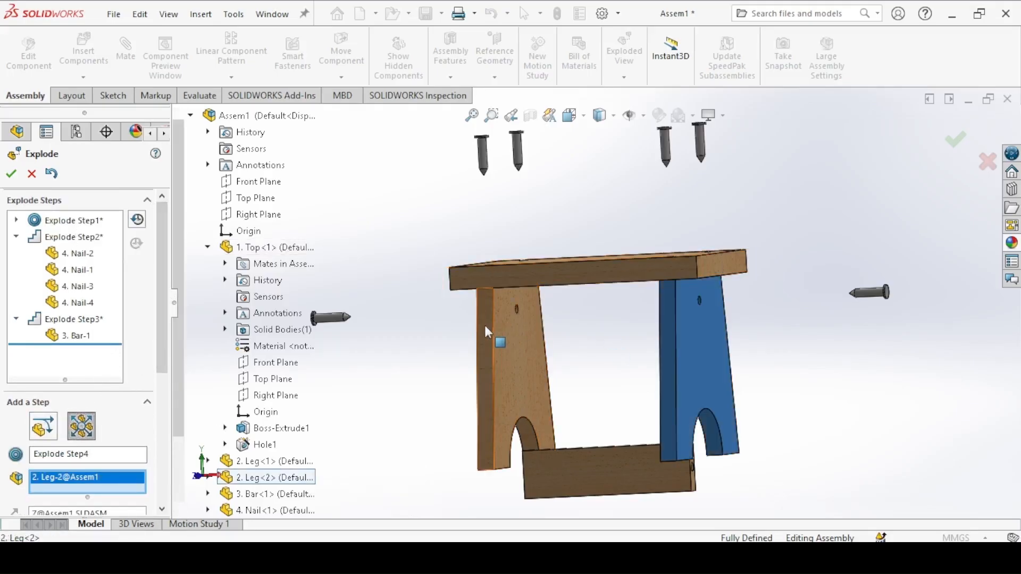
pyautogui.click(484, 324)
pyautogui.moveTo(504, 383); pyautogui.dragTo(434, 366)
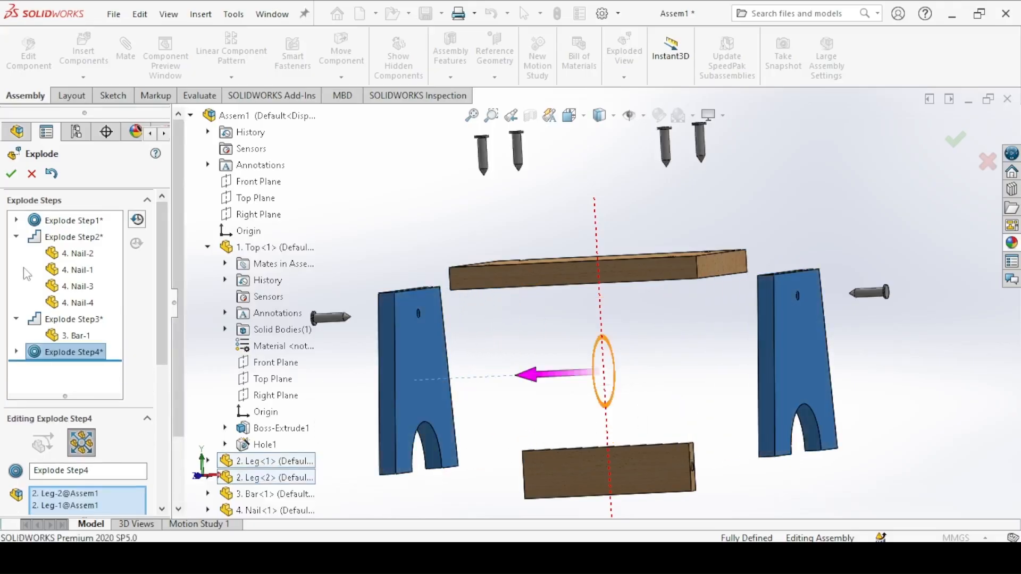
pyautogui.moveTo(162, 294); pyautogui.dragTo(155, 379)
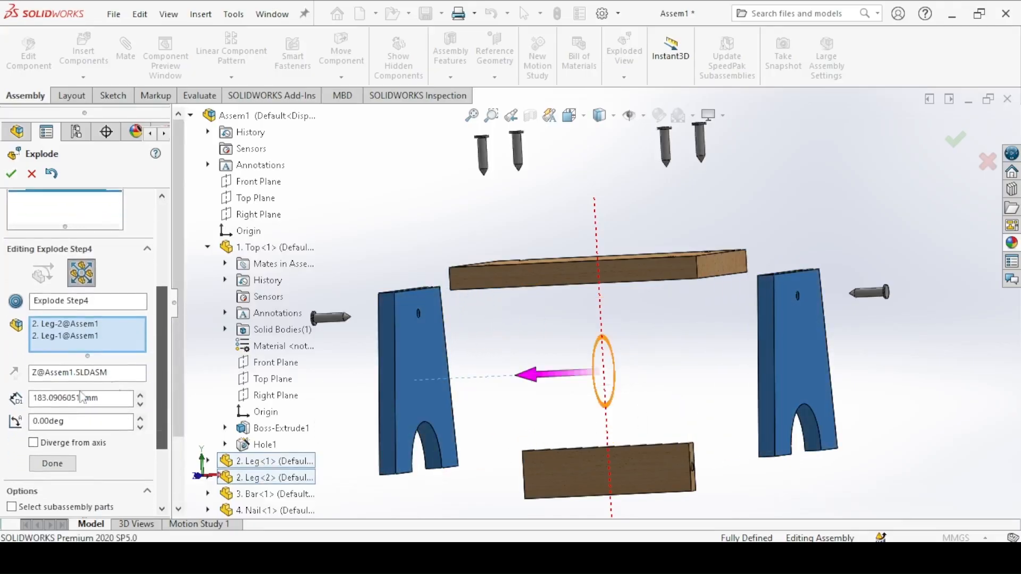
pyautogui.click(61, 465)
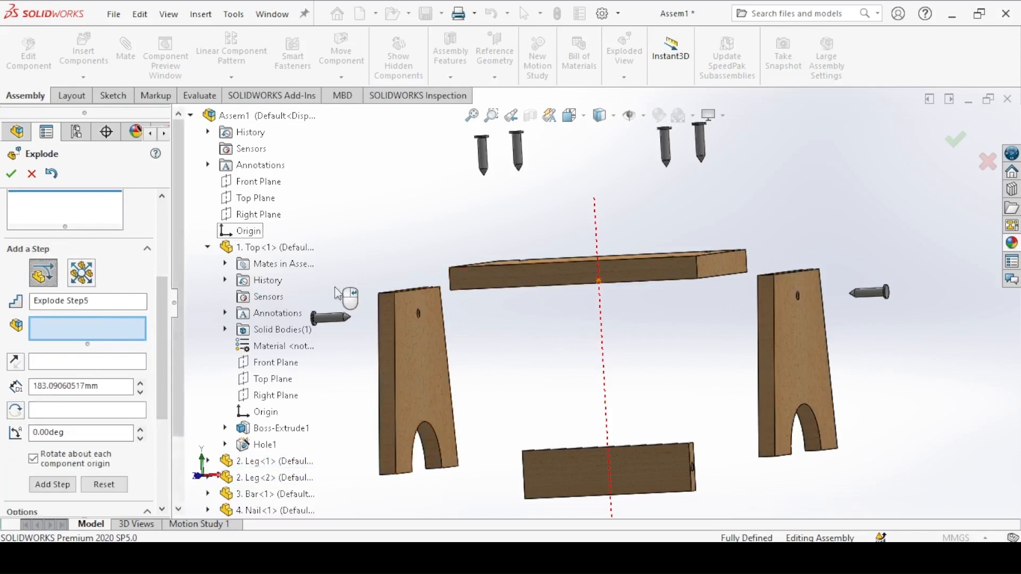
# Step: Move the stool top downward about 126 mm in a regular explode step and finish the exploded view
pyautogui.click(564, 286)
pyautogui.moveTo(591, 205); pyautogui.dragTo(596, 274)
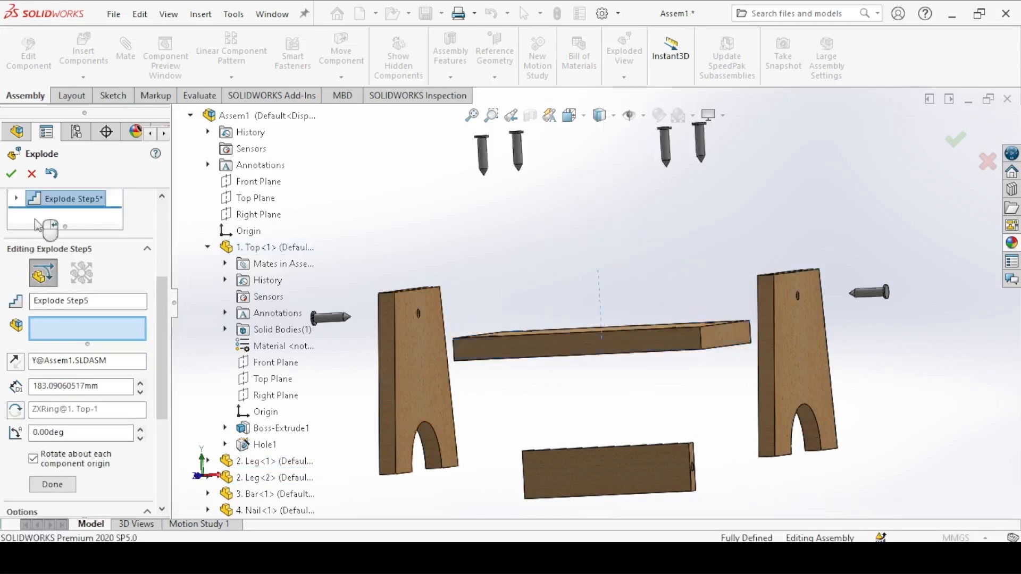
pyautogui.click(11, 174)
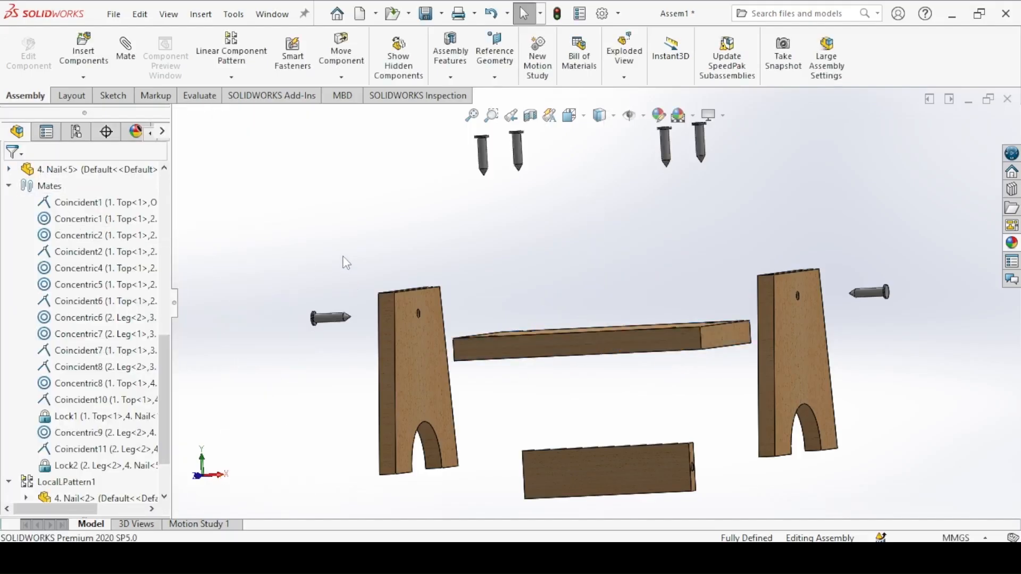
# Step: Check the exploded view in isometric orientation by collapsing the whole assembly and exploding it again
pyautogui.hotkey('ctrl', '7')
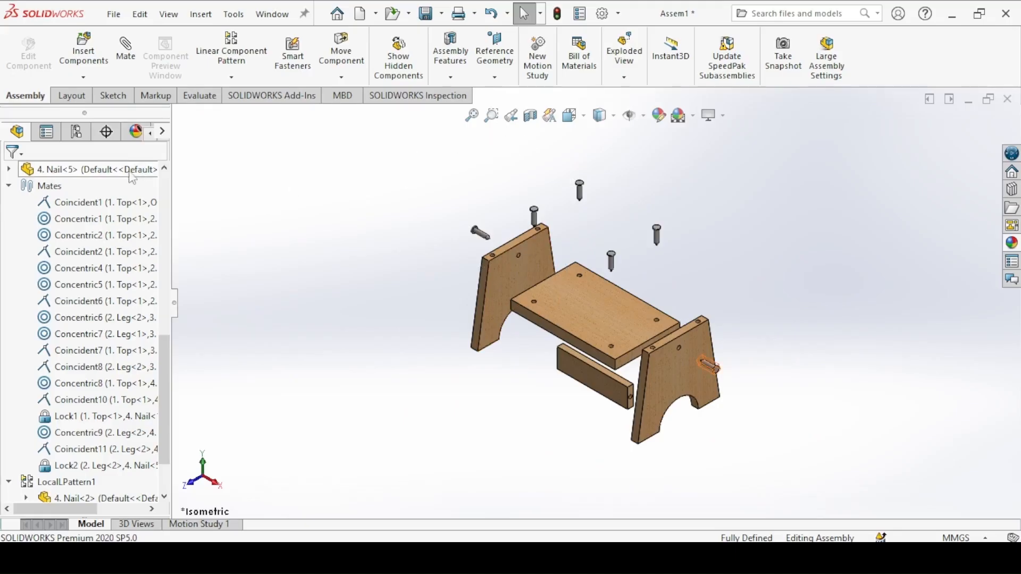
pyautogui.moveTo(166, 393); pyautogui.dragTo(185, 193)
pyautogui.click(99, 170)
pyautogui.rightClick(99, 170)
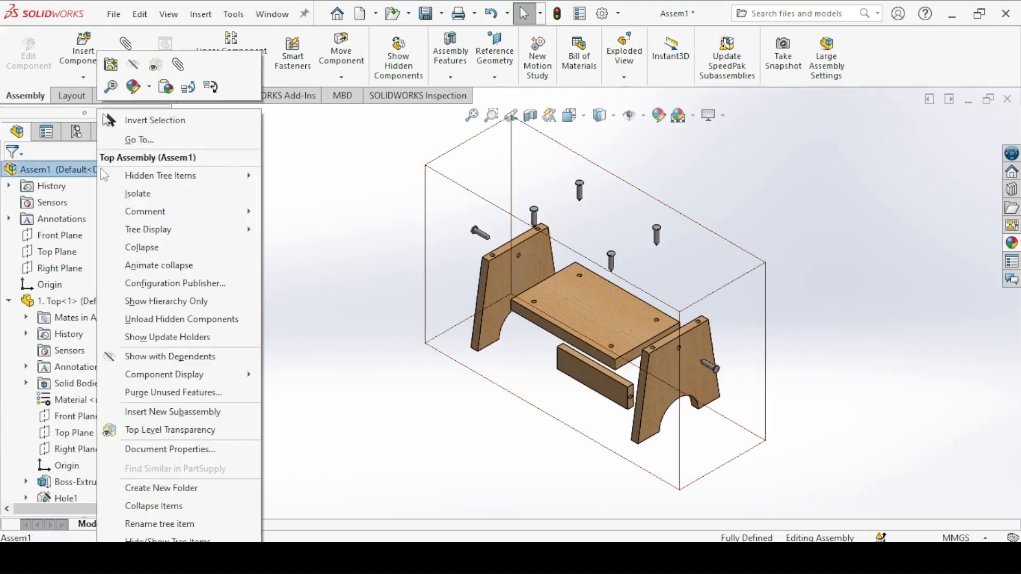
pyautogui.click(141, 248)
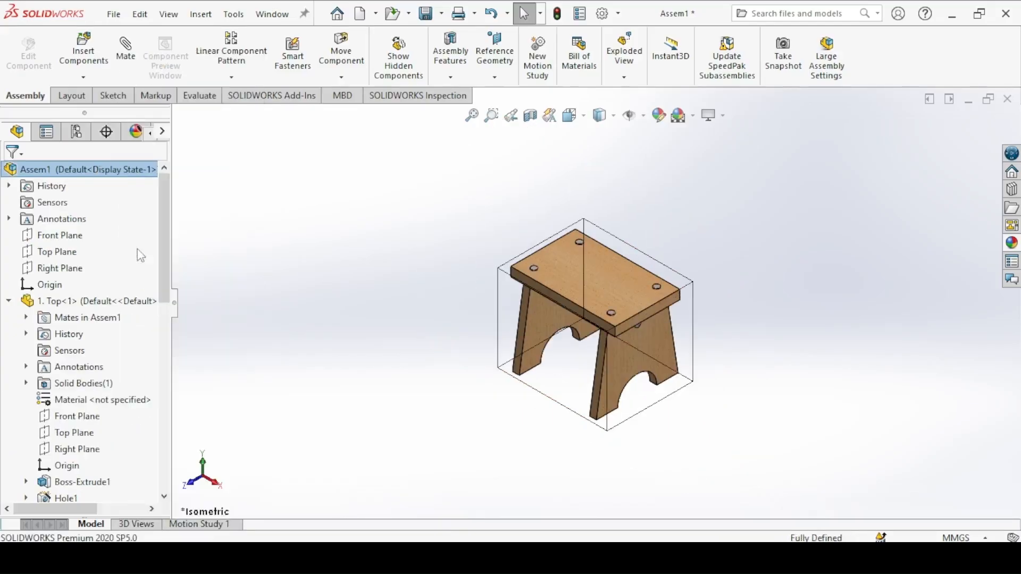
pyautogui.rightClick(87, 183)
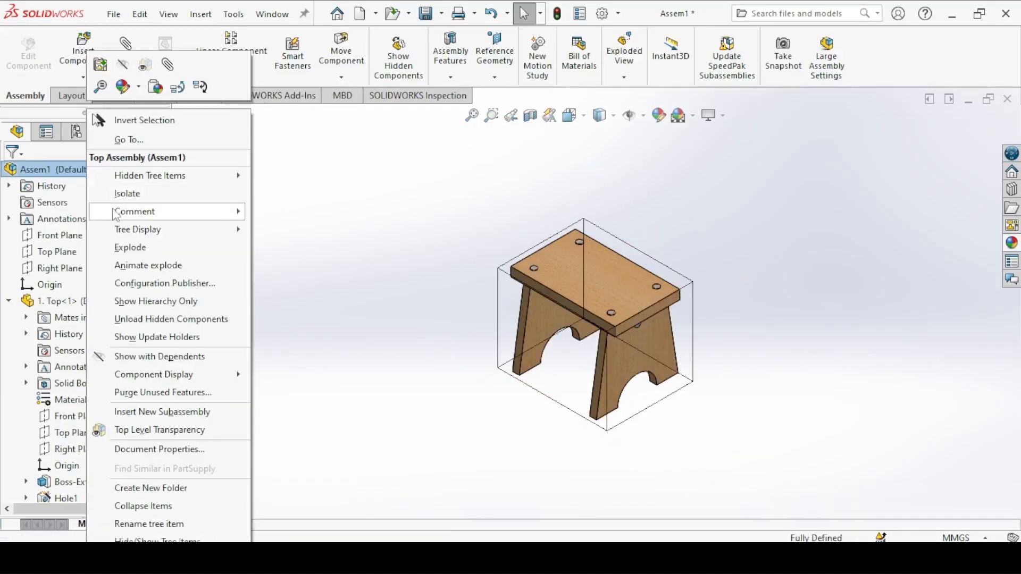
pyautogui.click(117, 249)
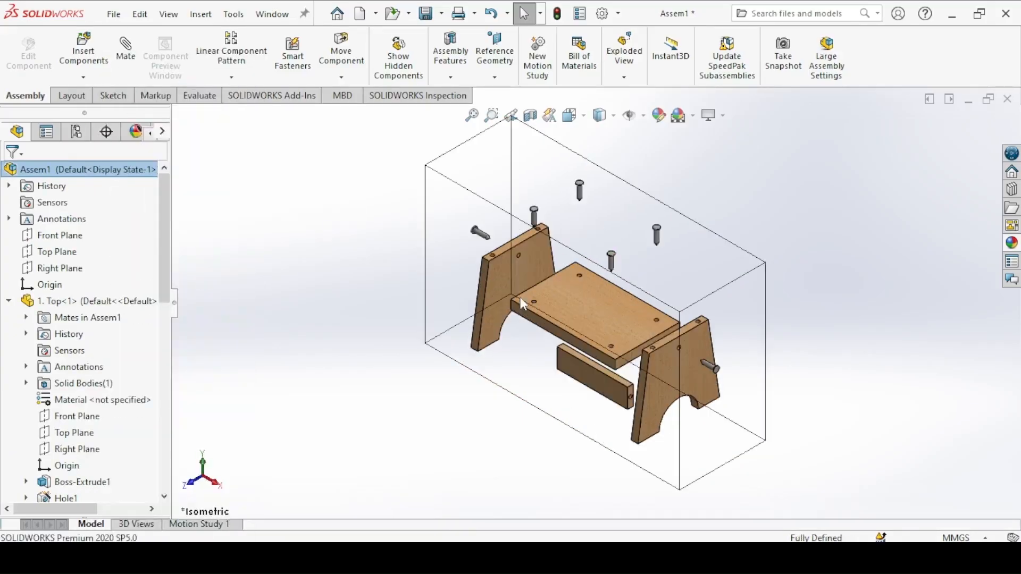
# Step: Animate the collapse of the exploded assembly at half speed, trying double speed too, and close the animation playback
pyautogui.rightClick(30, 170)
pyautogui.click(66, 266)
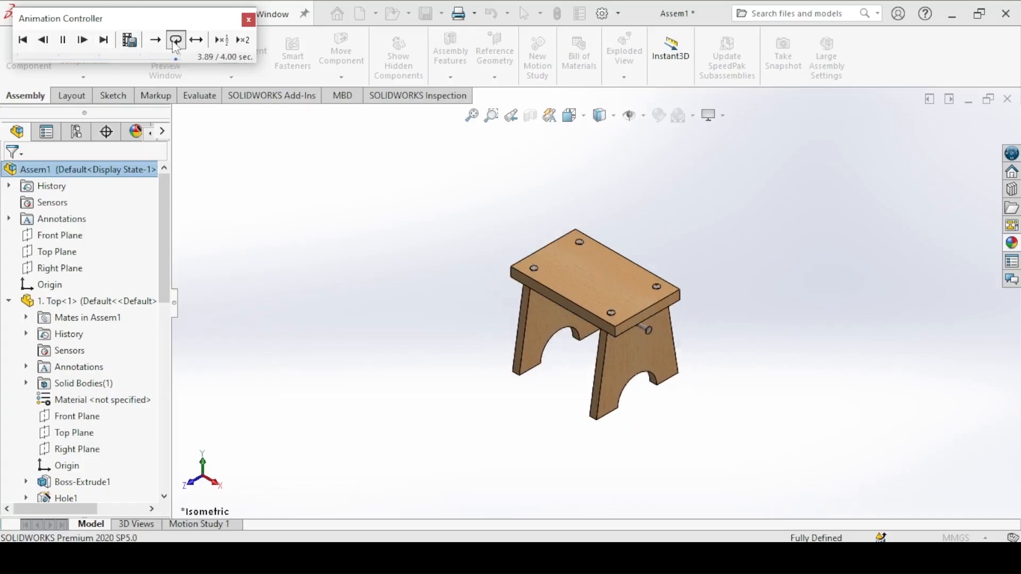
pyautogui.click(225, 48)
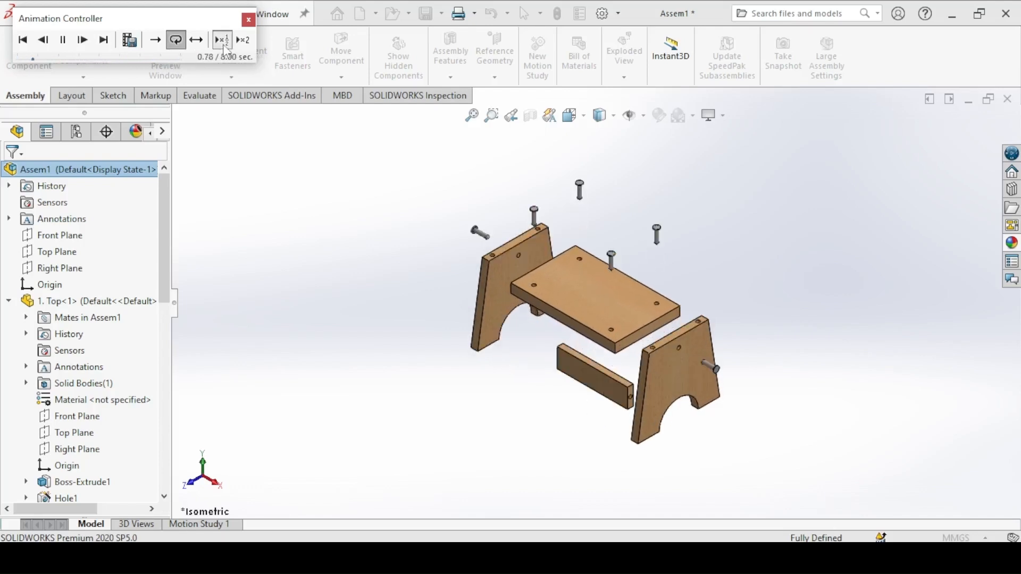
pyautogui.click(243, 39)
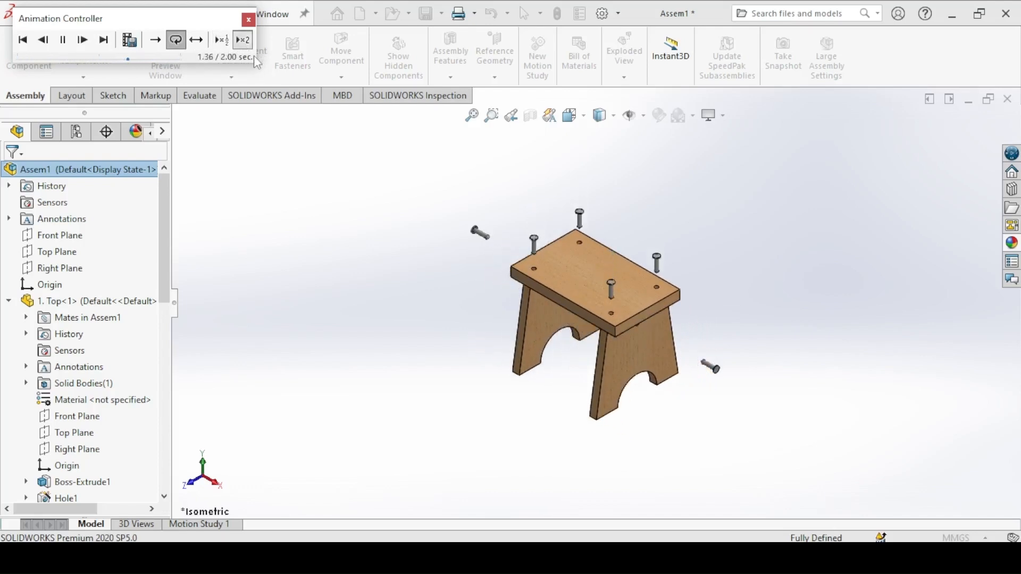
pyautogui.click(222, 47)
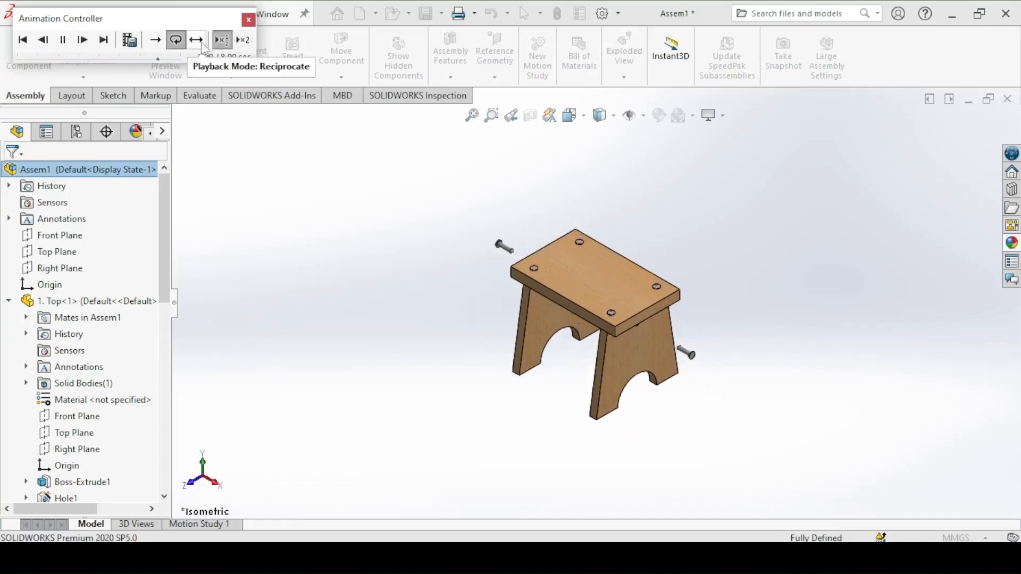
pyautogui.click(248, 20)
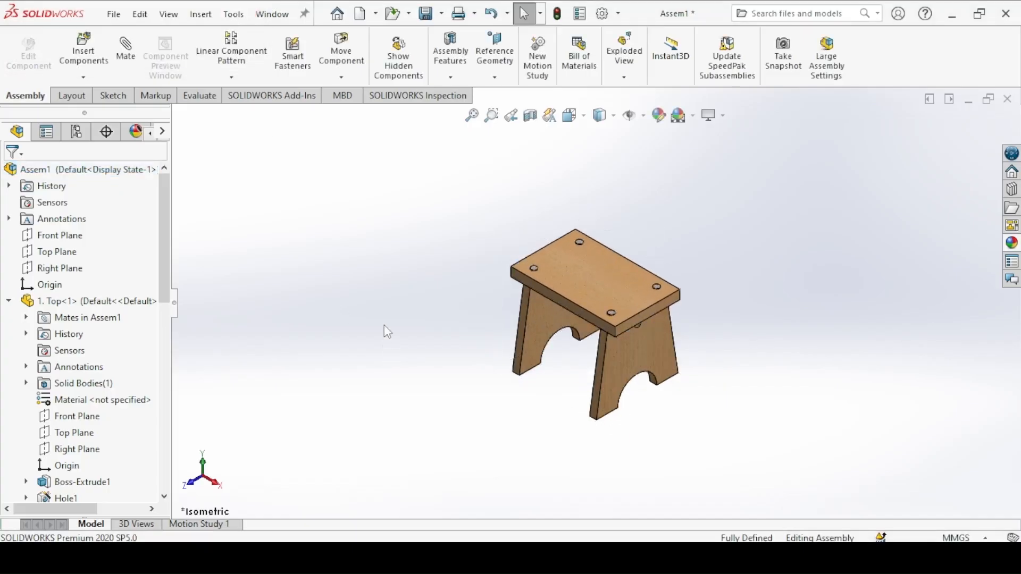